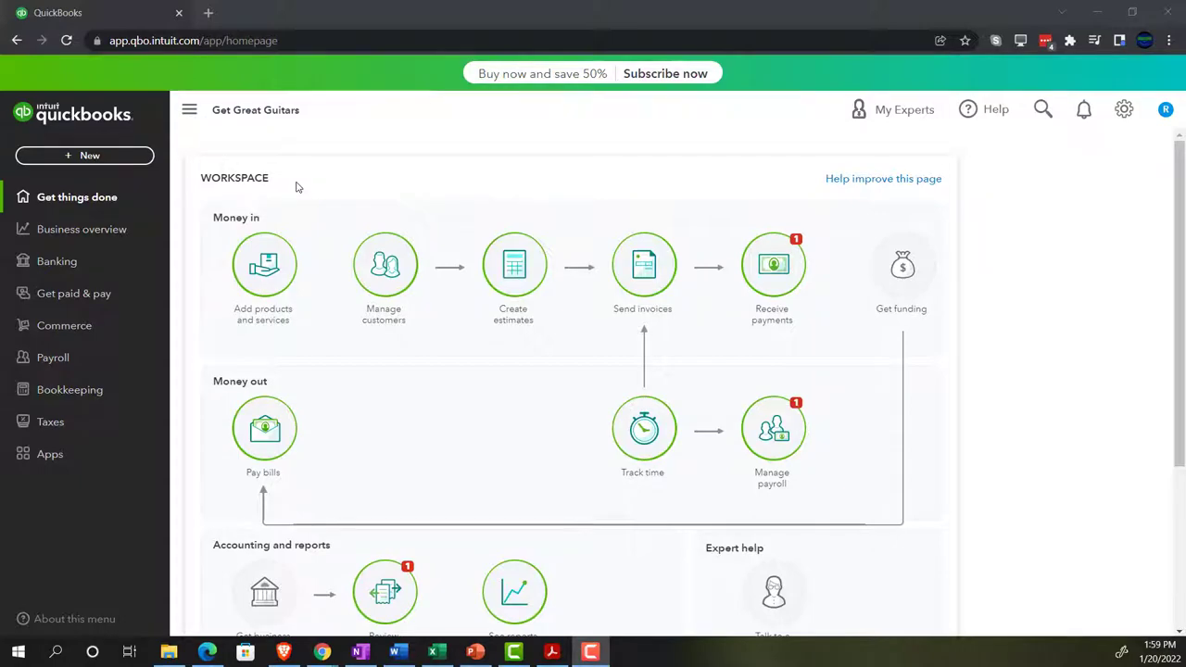
Step: Enlarge the page display and look over the available company settings, lists and tools
{"action": "key", "text": "ctrl+plus"}
{"action": "key", "text": "ctrl+plus"}
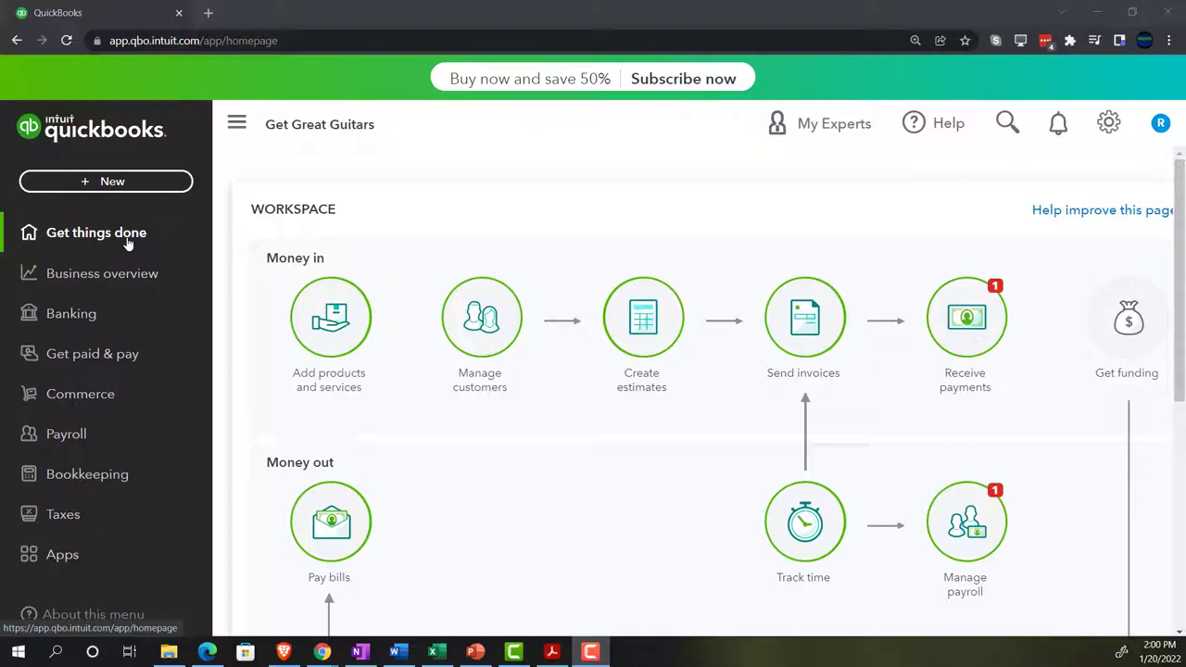
{"action": "left_click", "coordinate": [1109, 123]}
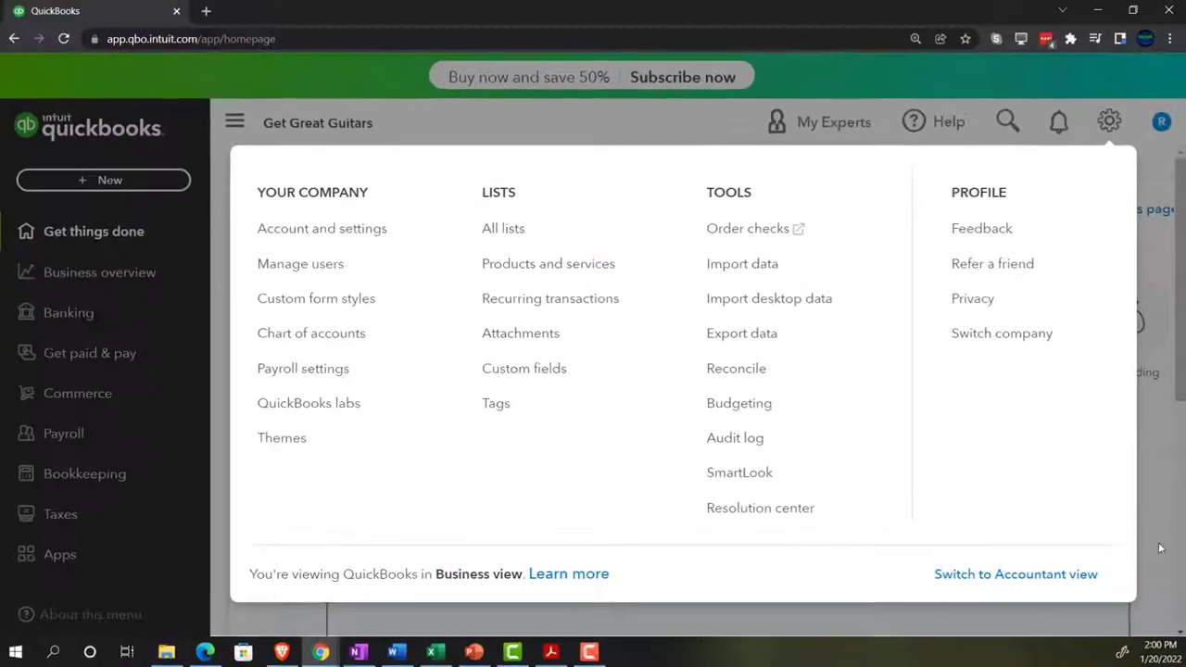
{"action": "left_click", "coordinate": [1158, 548]}
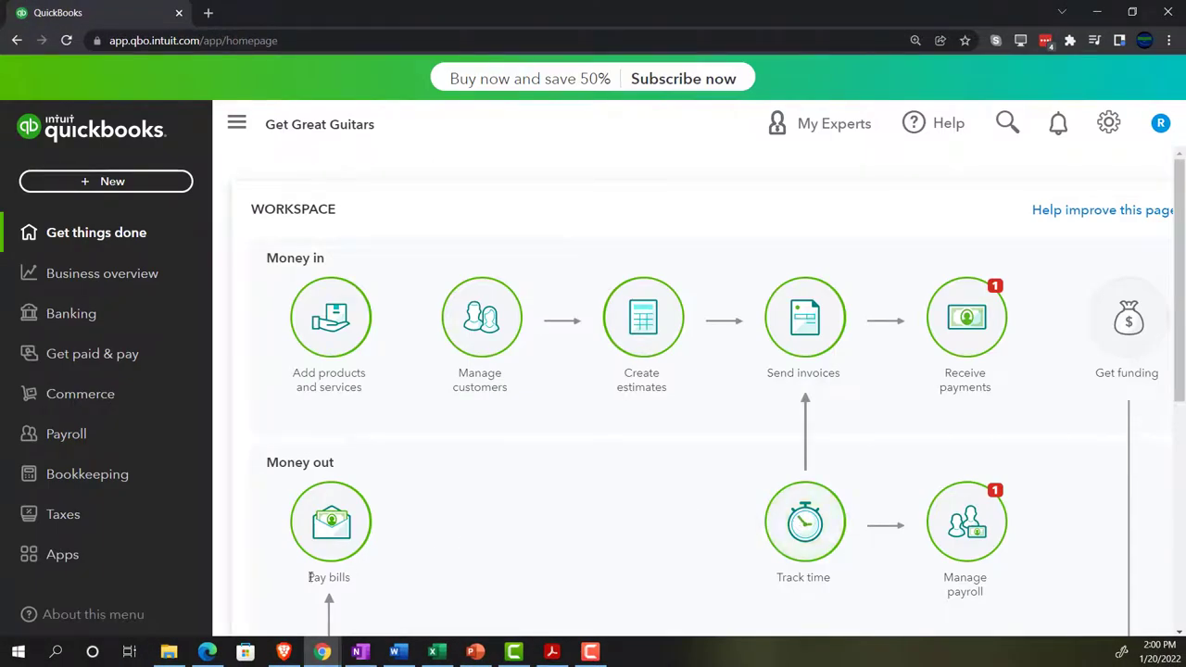
Step: Switch to the sample company in Edge and view its home page at 125% zoom
{"action": "left_click", "coordinate": [209, 652]}
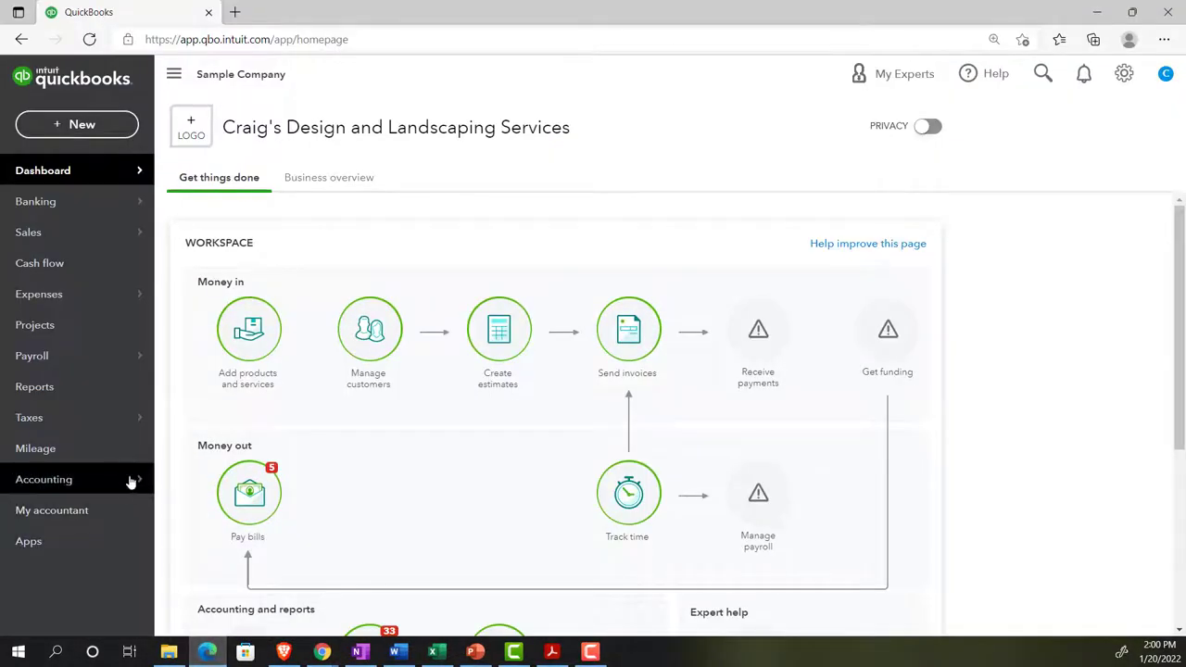
{"action": "key", "text": "ctrl+minus"}
{"action": "key", "text": "ctrl+plus"}
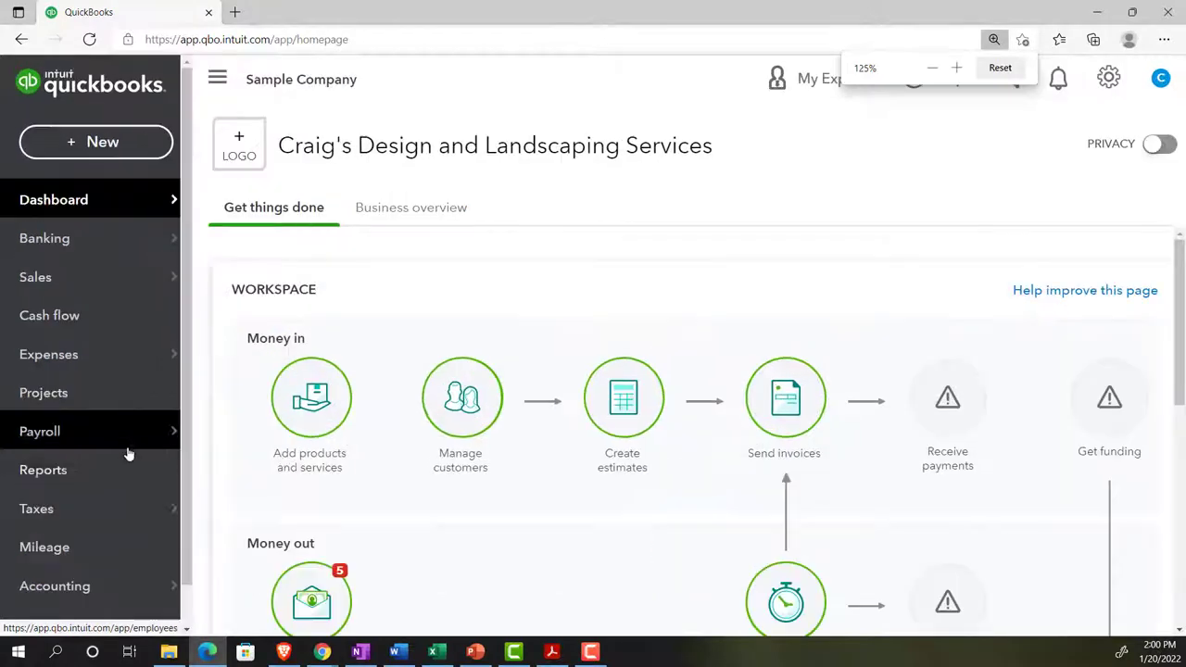
{"action": "left_click", "coordinate": [1093, 13]}
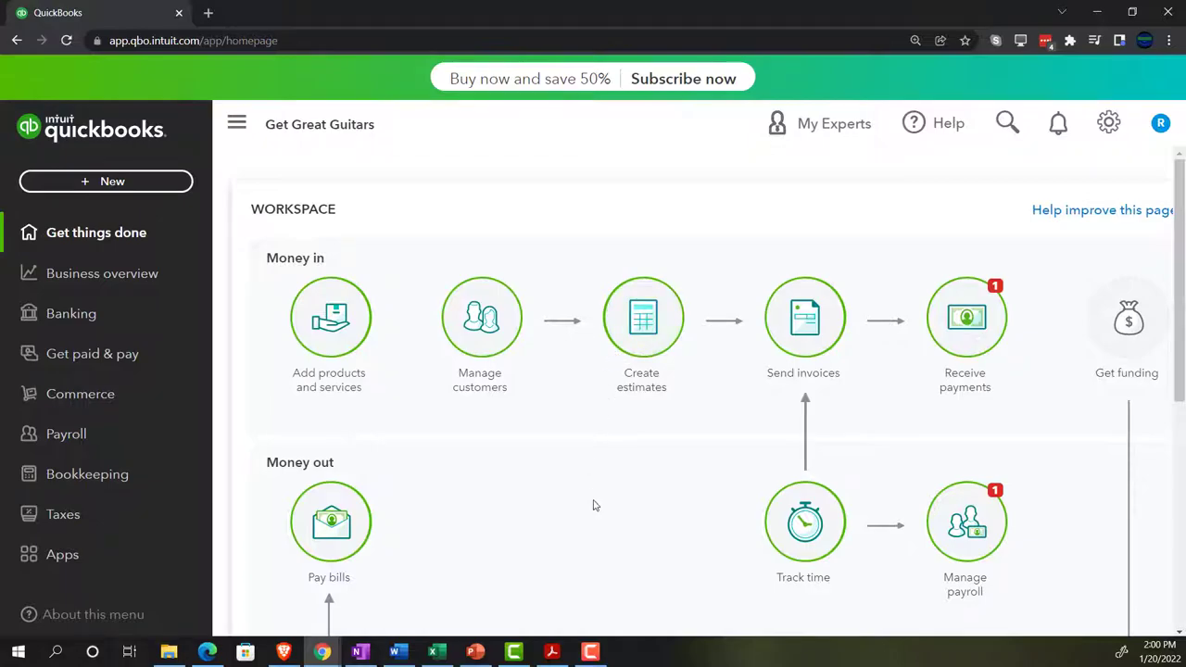
Step: Look at the Beginning Balances Trial Balance PDF in Acrobat Reader and the new transaction forms available for Get Great Guitars
{"action": "left_click", "coordinate": [551, 651]}
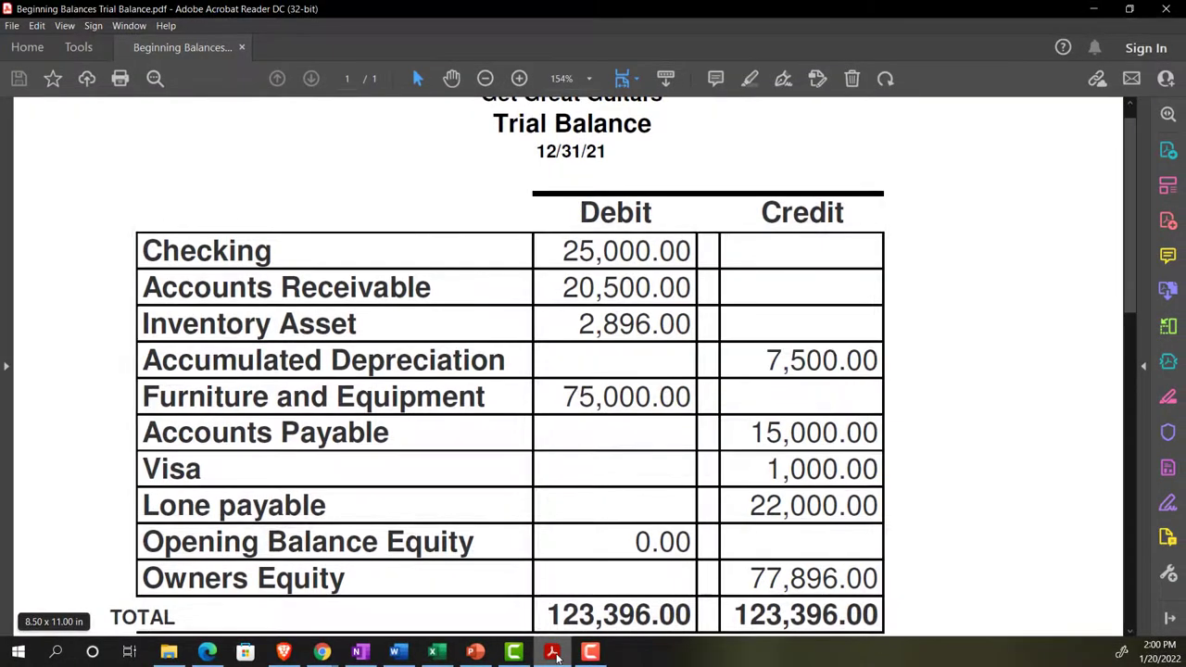
{"action": "key", "text": "alt+Tab"}
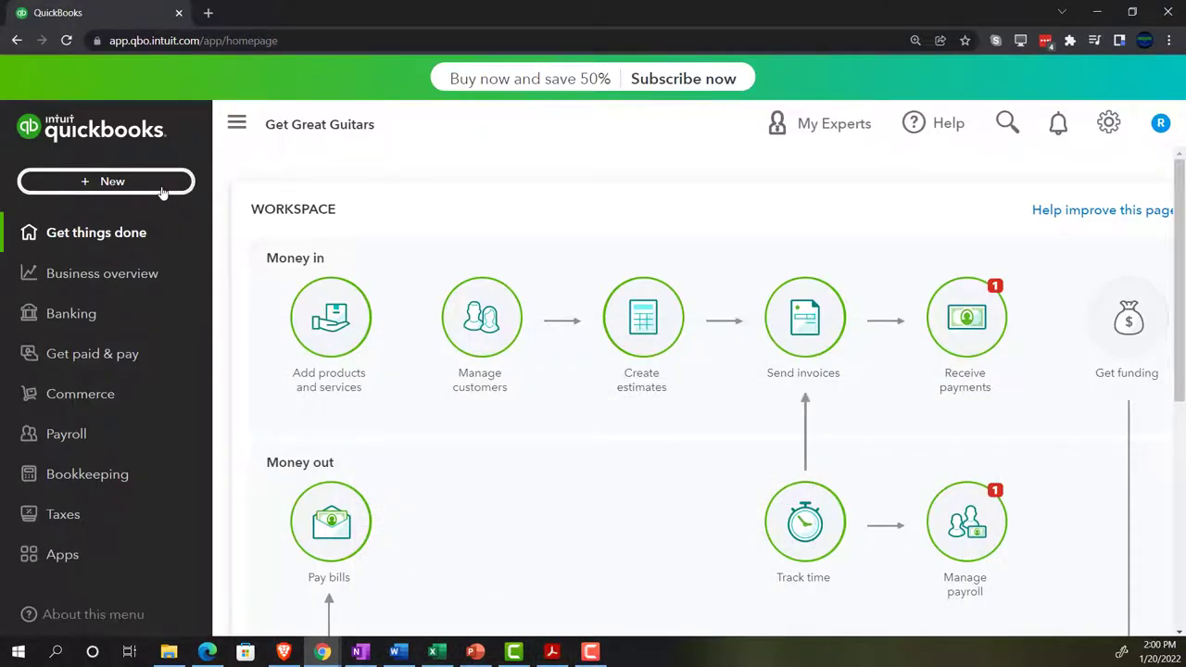
{"action": "left_click", "coordinate": [159, 186]}
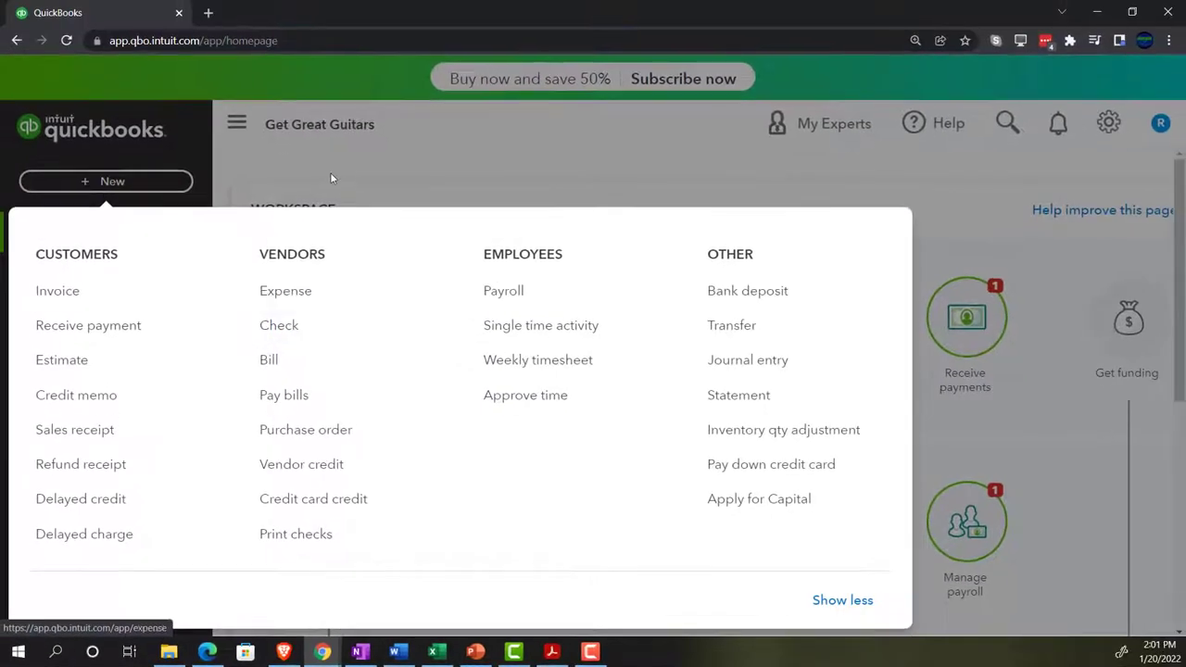
{"action": "left_click", "coordinate": [332, 176]}
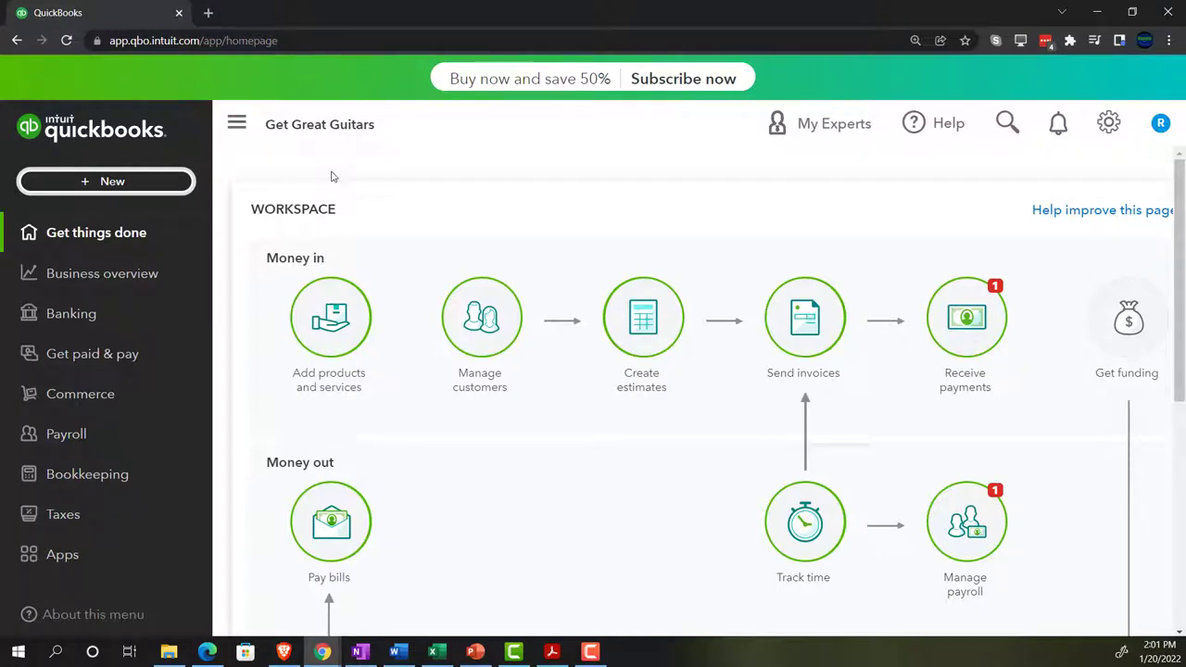
Step: Switch to Acrobat Reader to review the trial balance accounts, and return to the Get Great Guitars company in Chrome
{"action": "left_click", "coordinate": [551, 653]}
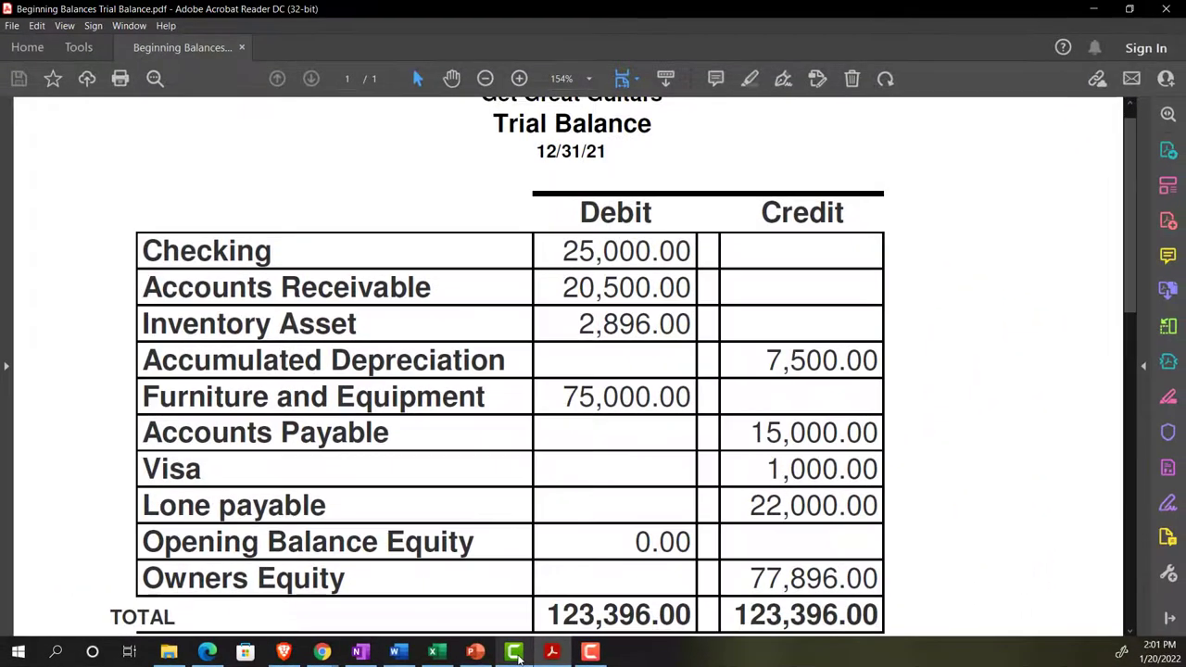
{"action": "mouse_move", "coordinate": [594, 626]}
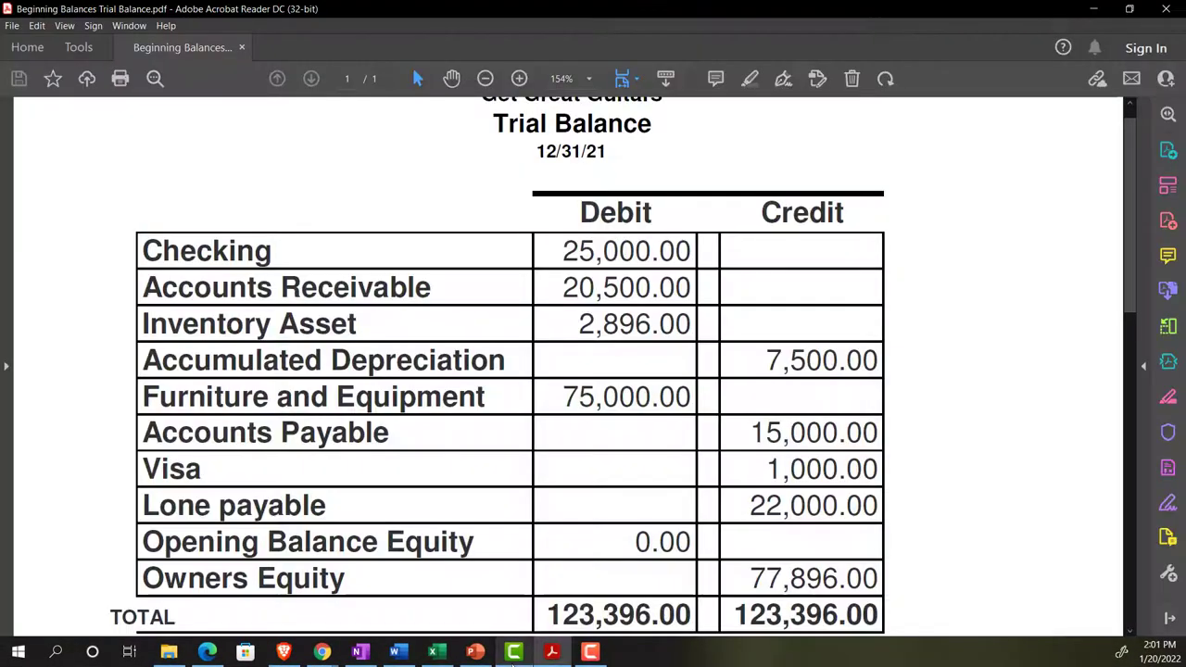
{"action": "mouse_move", "coordinate": [321, 652]}
{"action": "left_click", "coordinate": [271, 602]}
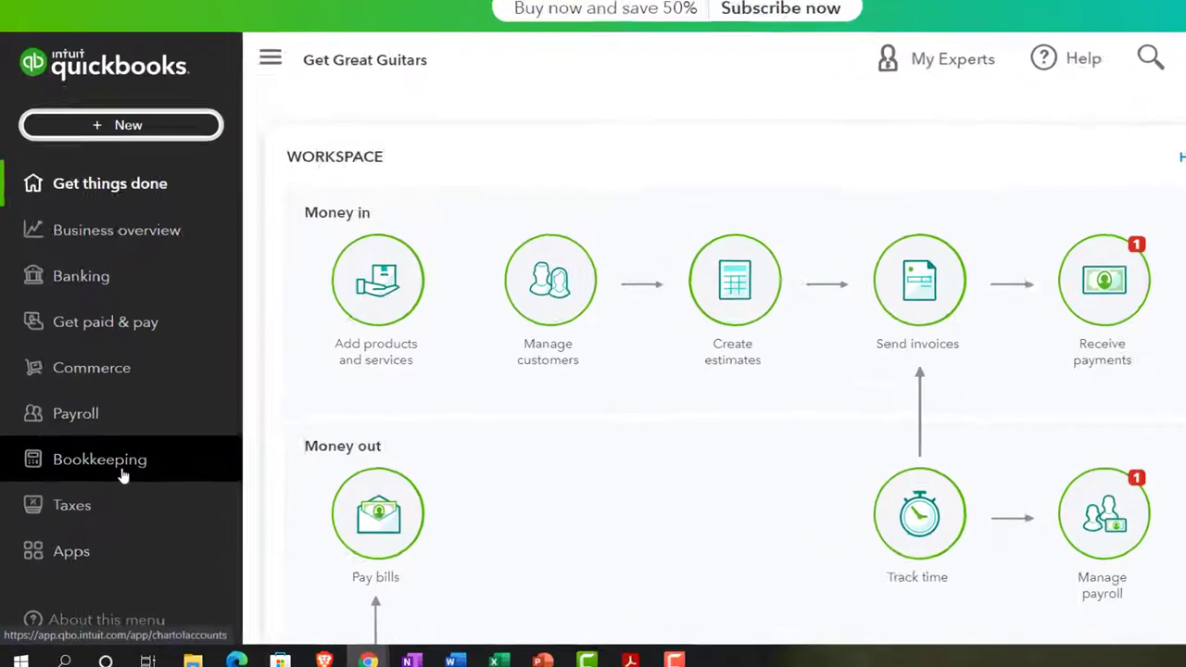
Step: Open the chart of accounts and examine the account list with the navigation pane collapsed
{"action": "left_click", "coordinate": [204, 410]}
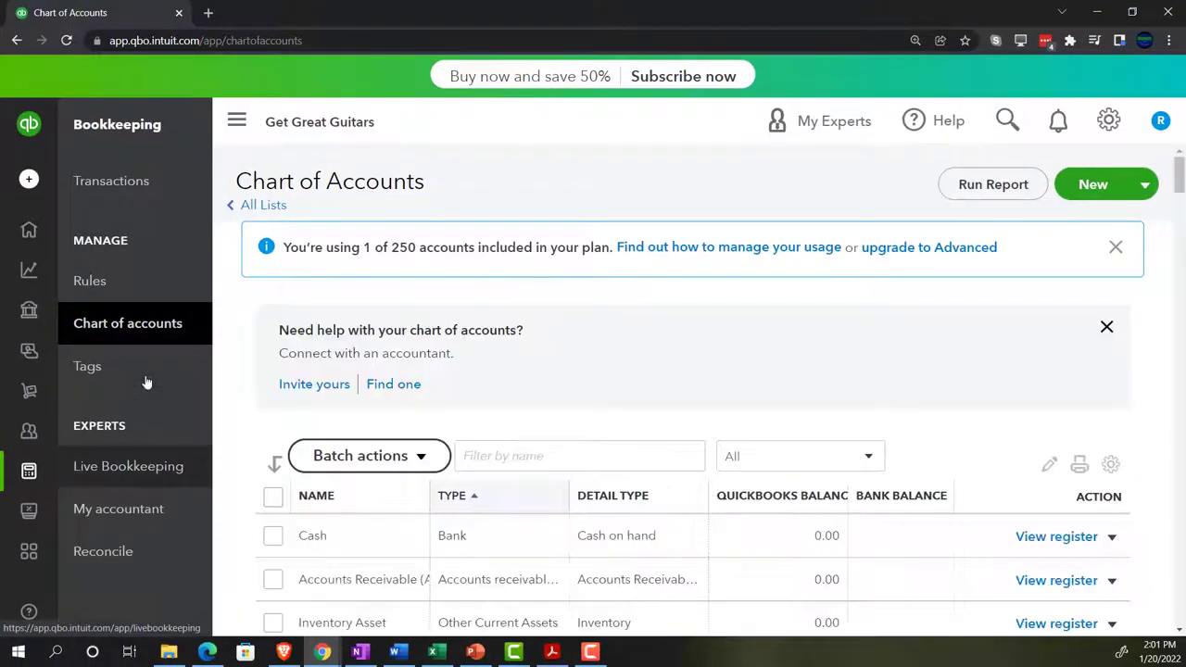
{"action": "left_click", "coordinate": [236, 120]}
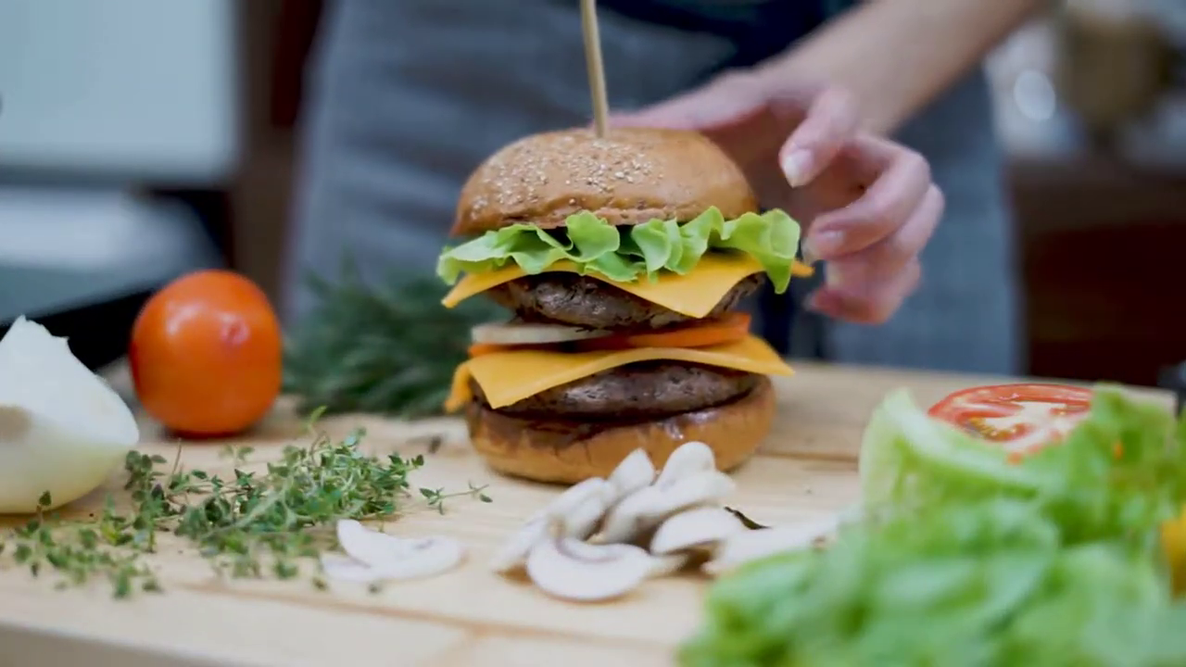
{"action": "scroll", "coordinate": [365, 428], "scroll_direction": "down", "scroll_amount": 1}
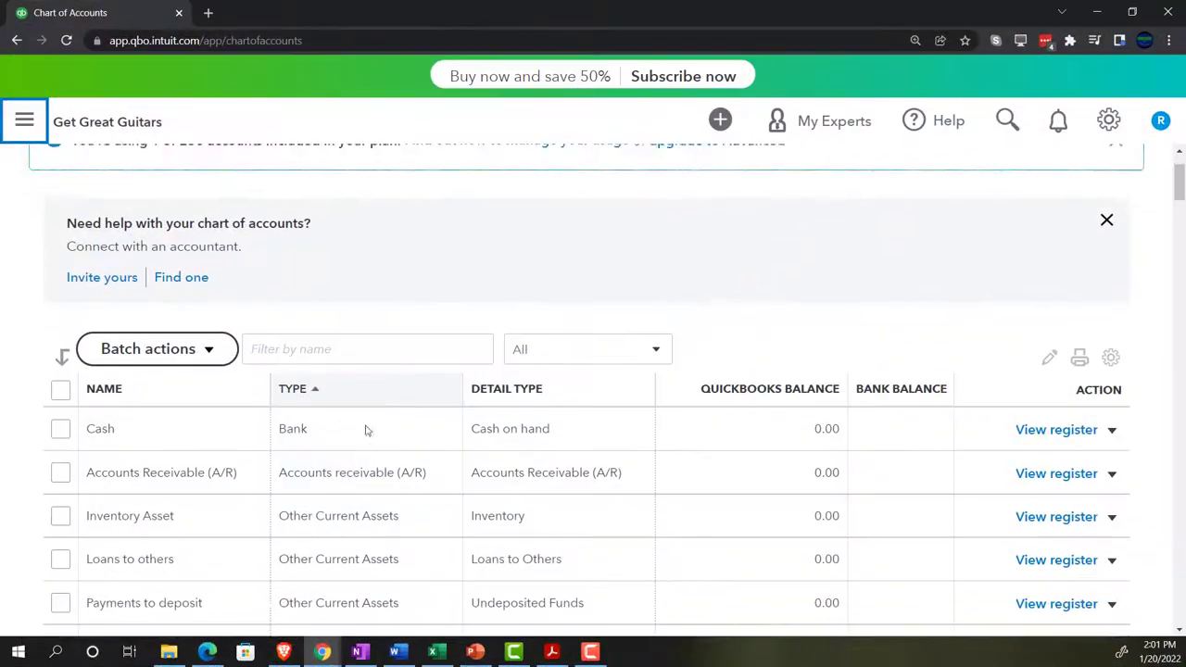
{"action": "scroll", "coordinate": [365, 429], "scroll_direction": "down", "scroll_amount": 1}
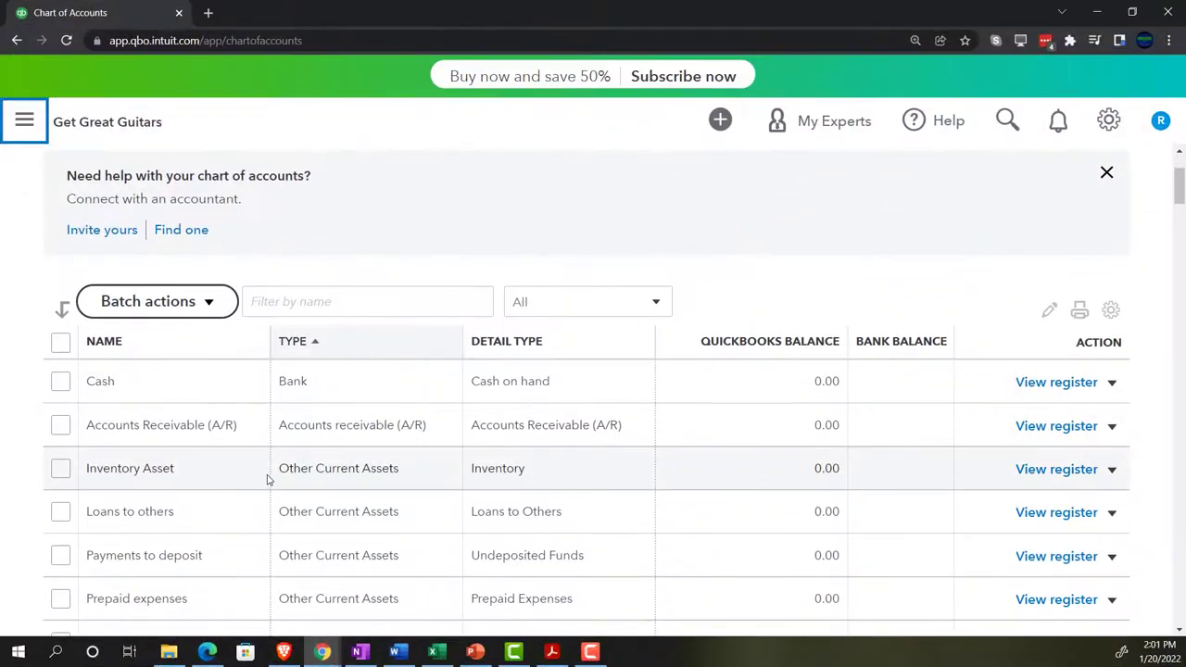
Step: Inspect the Inventory Asset account's edit form without changing it, and open its register with the introductory tour dismissed
{"action": "left_click", "coordinate": [1112, 470]}
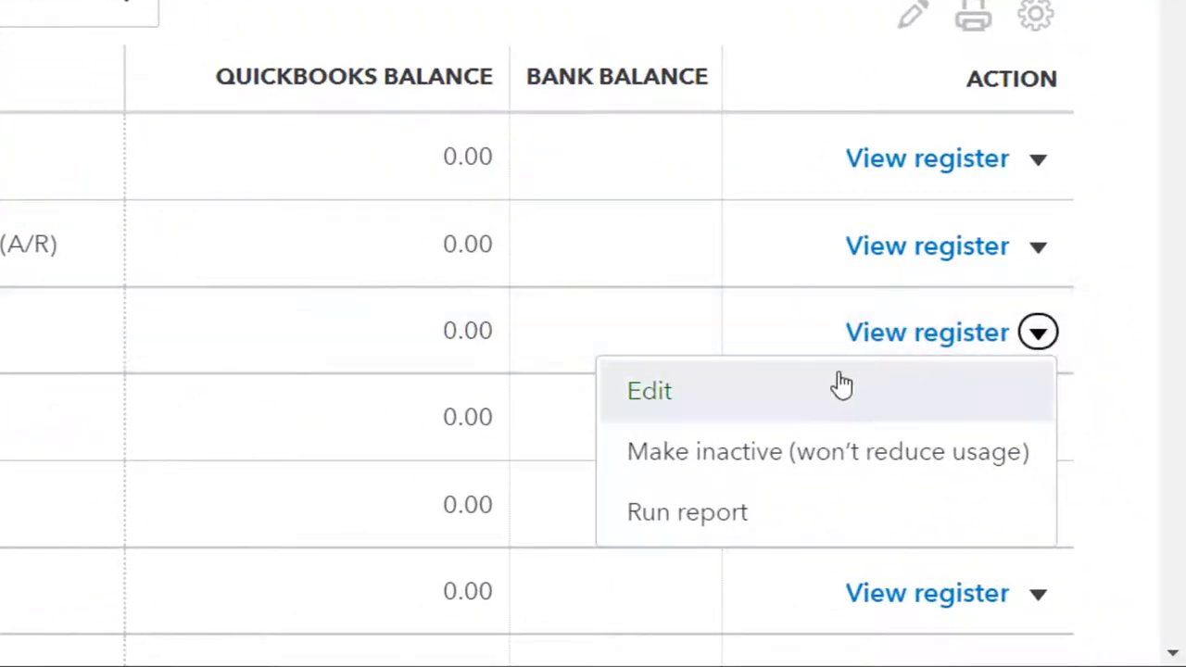
{"action": "left_click", "coordinate": [841, 385]}
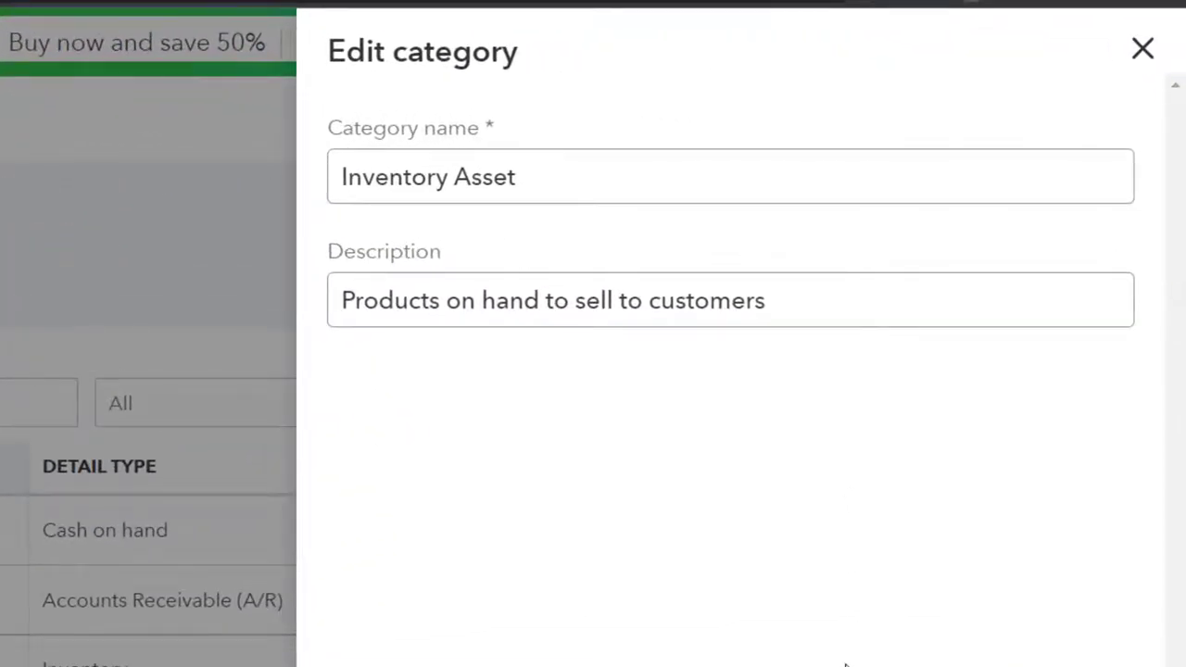
{"action": "left_click", "coordinate": [1142, 50]}
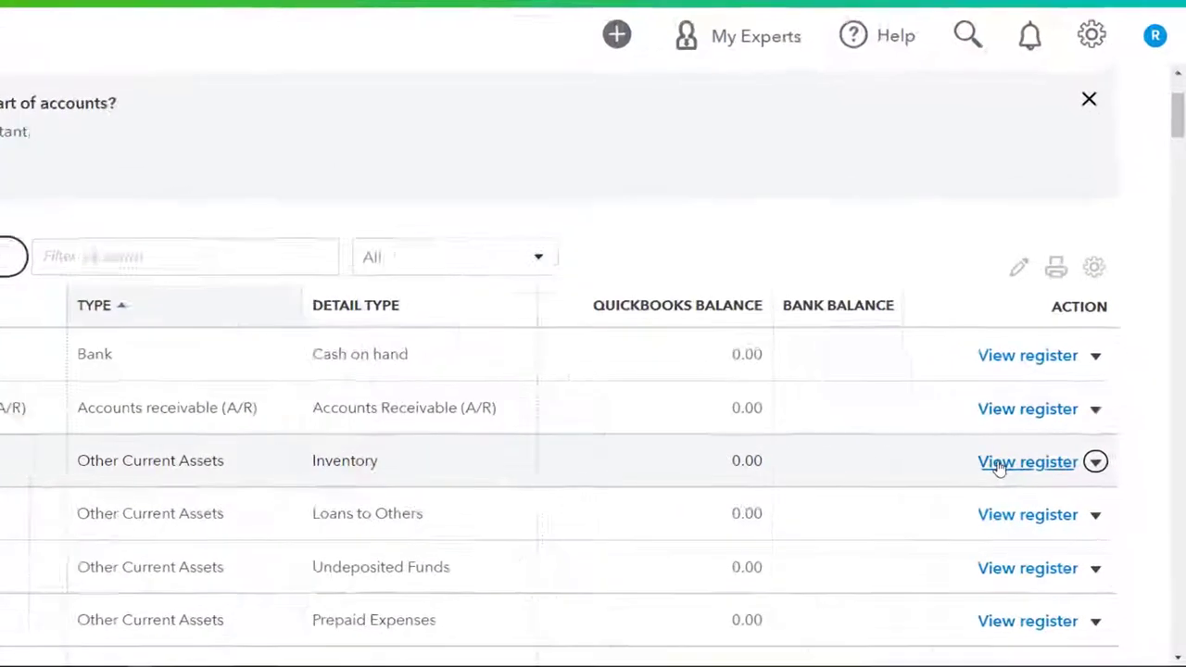
{"action": "left_click", "coordinate": [1034, 471]}
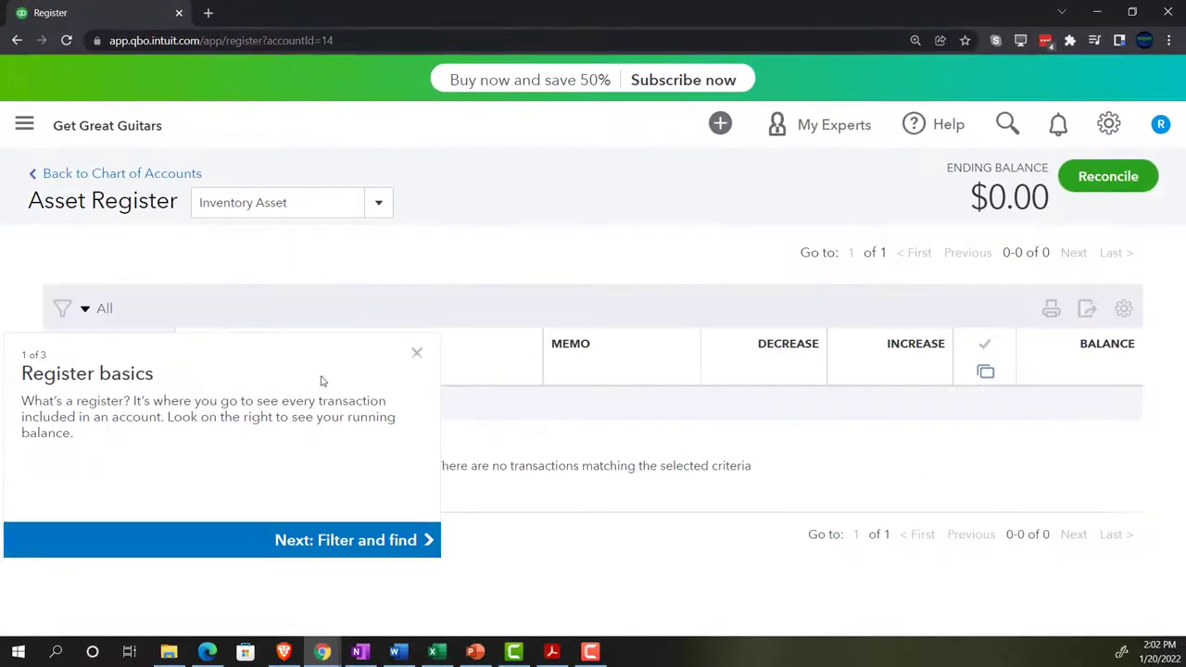
{"action": "left_click", "coordinate": [416, 354]}
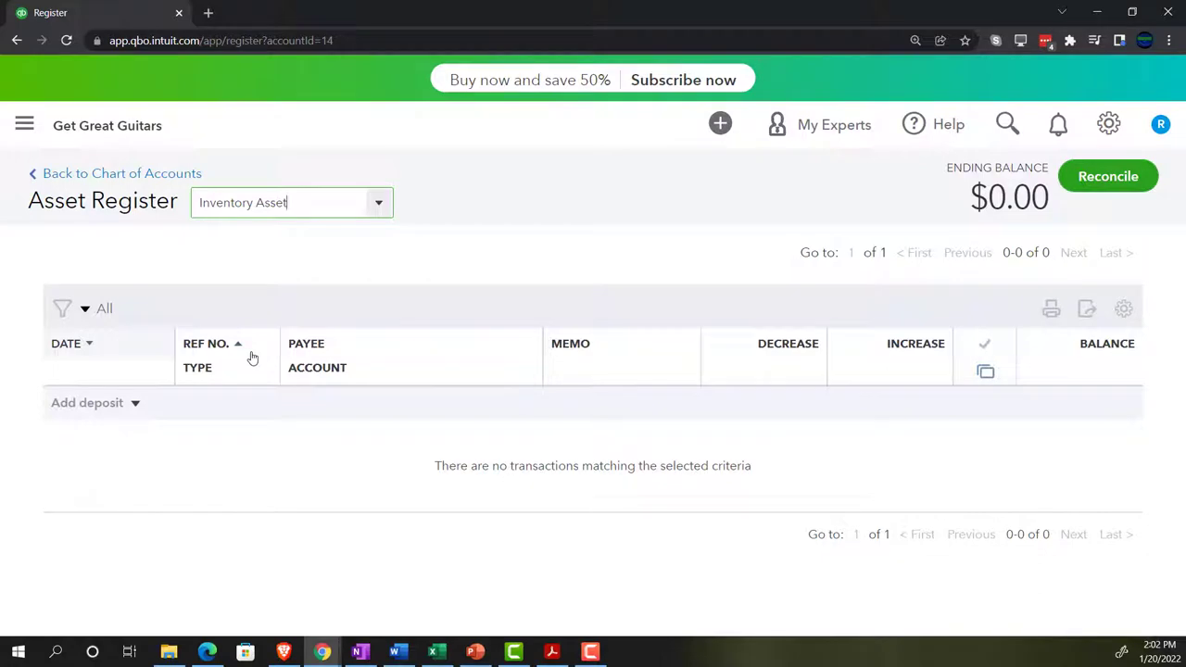
Step: Restore the navigation pane, look over the new transaction forms, and return to the Get things done page
{"action": "left_click", "coordinate": [24, 124]}
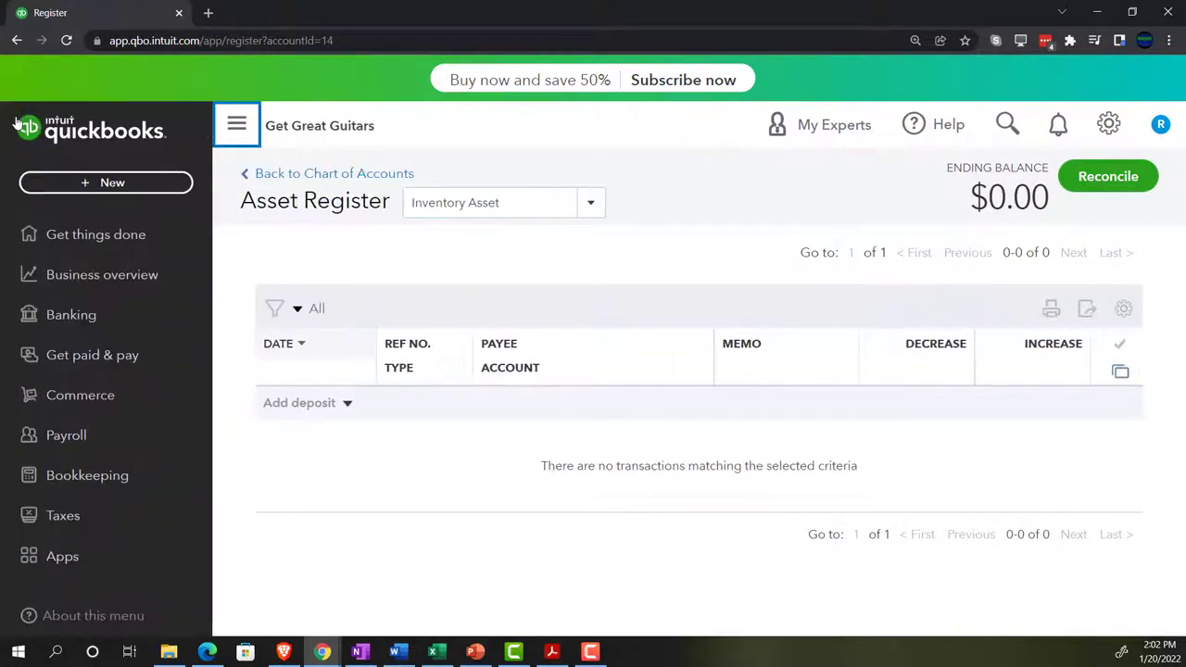
{"action": "left_click", "coordinate": [88, 184]}
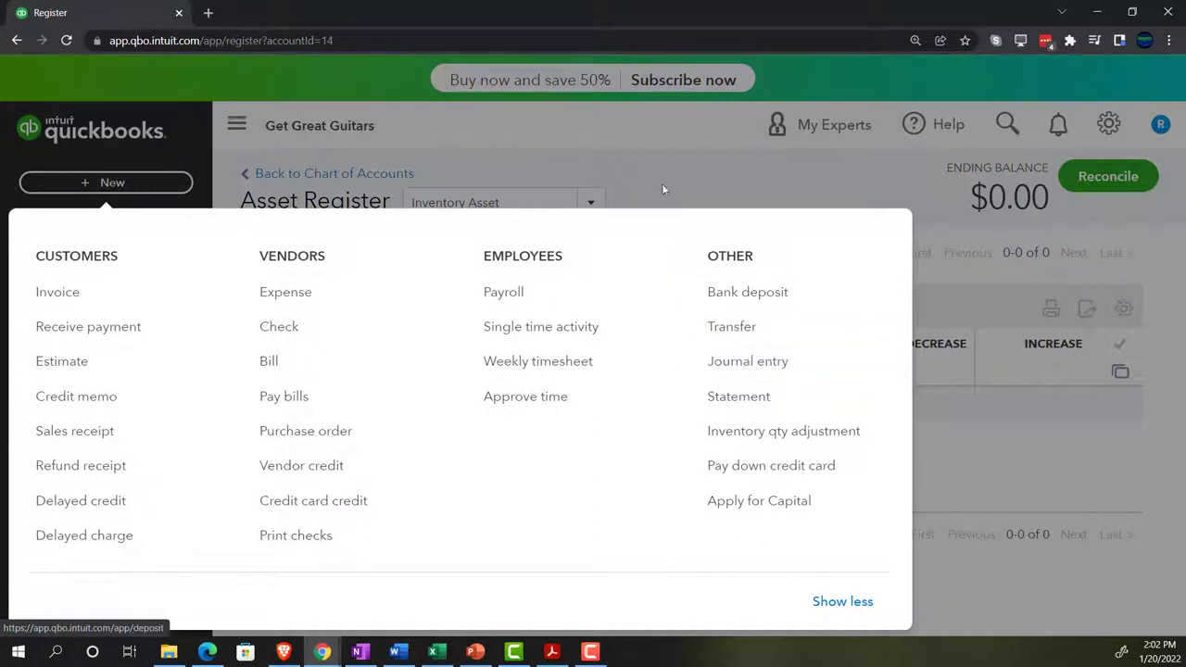
{"action": "left_click", "coordinate": [633, 139]}
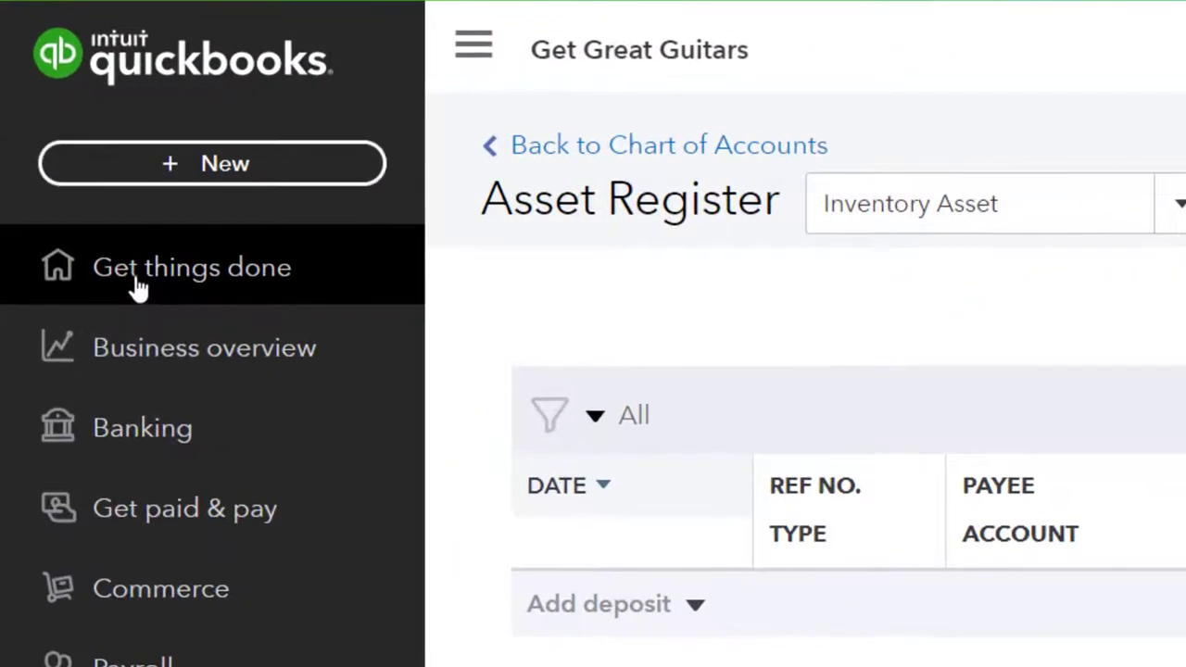
{"action": "left_click", "coordinate": [137, 289]}
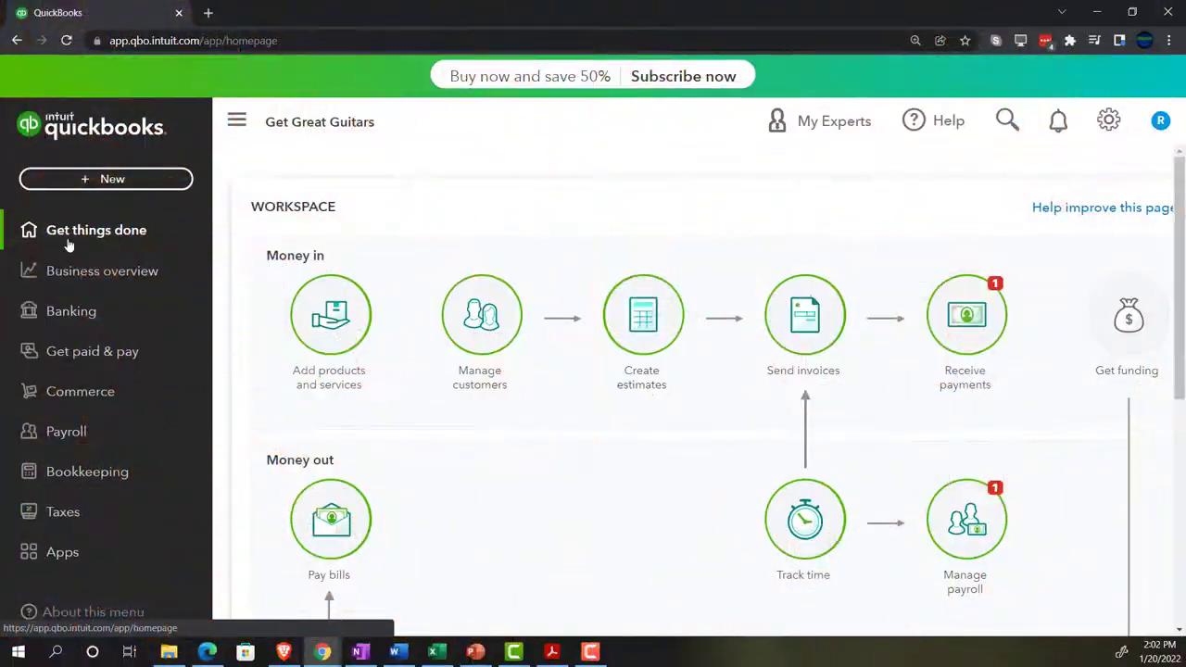
Step: Check the trial balance PDF and the vendor transaction forms, and open the Products and services list
{"action": "left_click", "coordinate": [553, 652]}
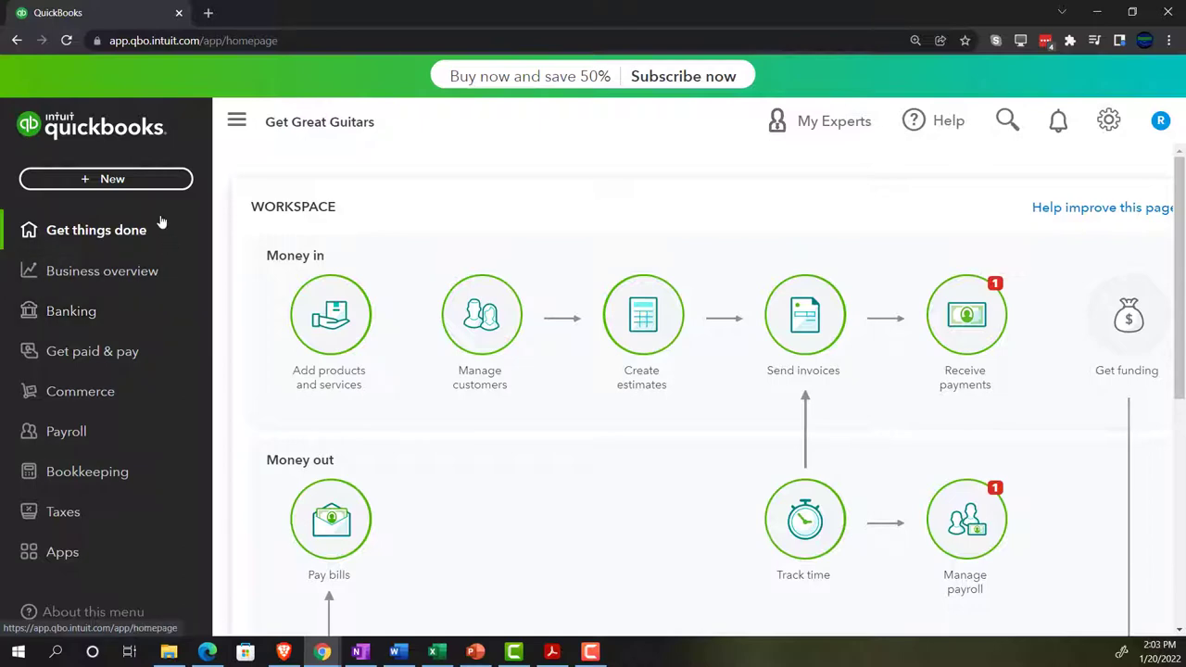
{"action": "left_click", "coordinate": [139, 187]}
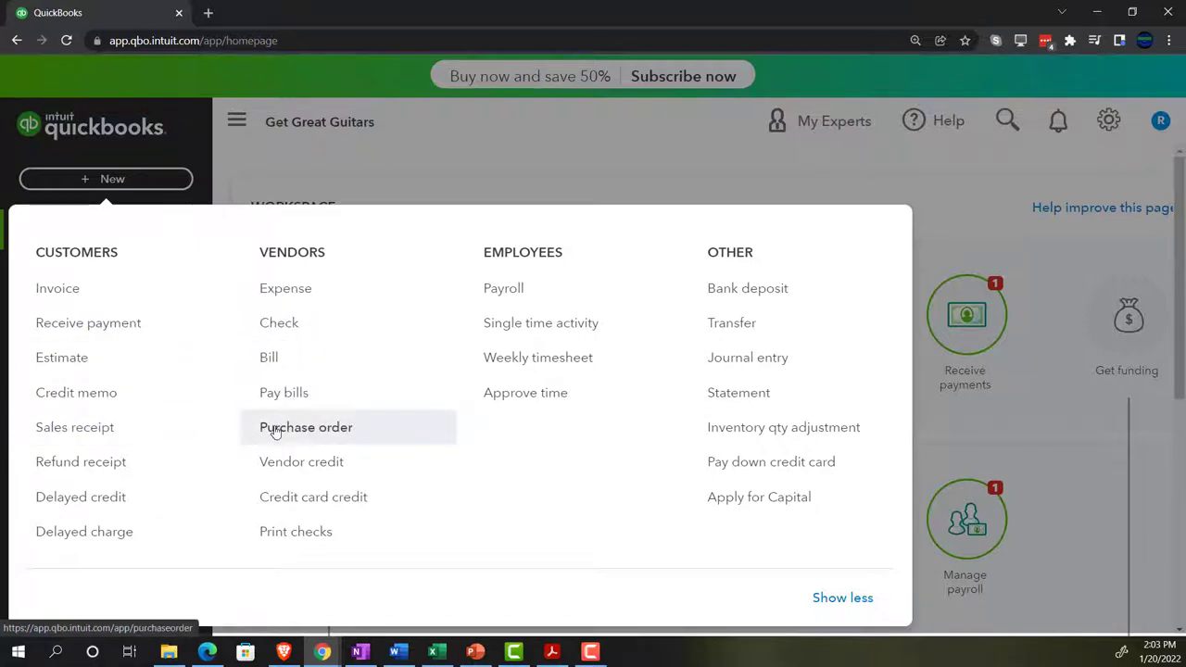
{"action": "left_click", "coordinate": [353, 160]}
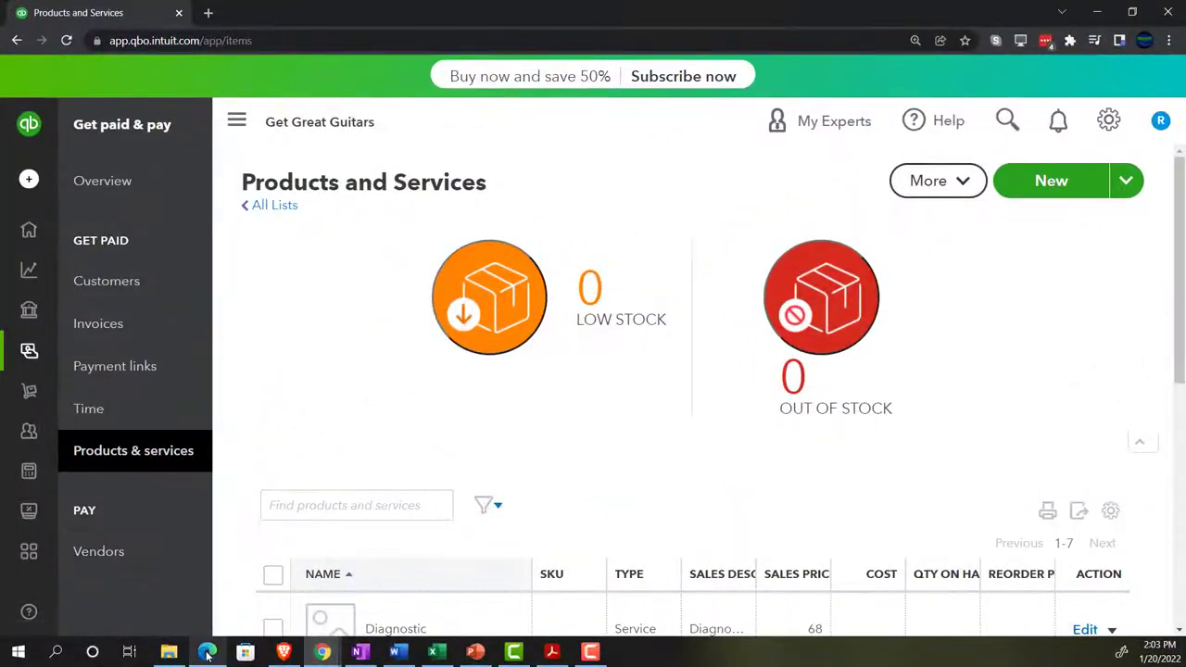
Step: Compare with the sample company's Products and services page in Edge, and return to the Get Great Guitars list in Chrome
{"action": "left_click", "coordinate": [207, 653]}
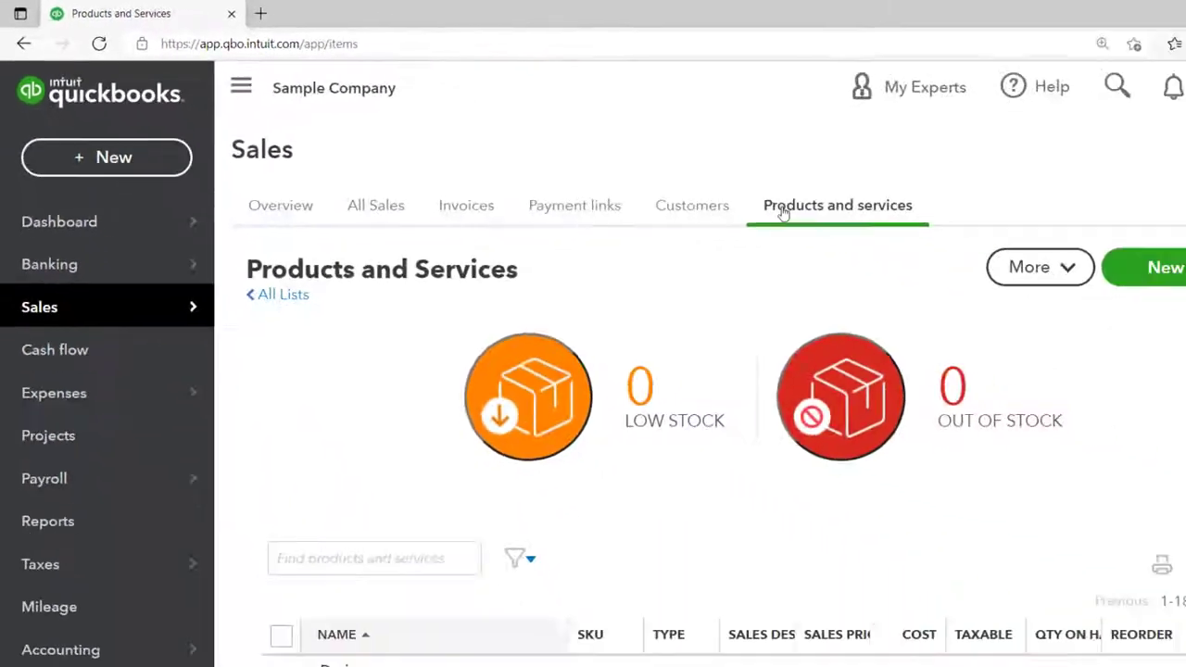
{"action": "mouse_move", "coordinate": [323, 652]}
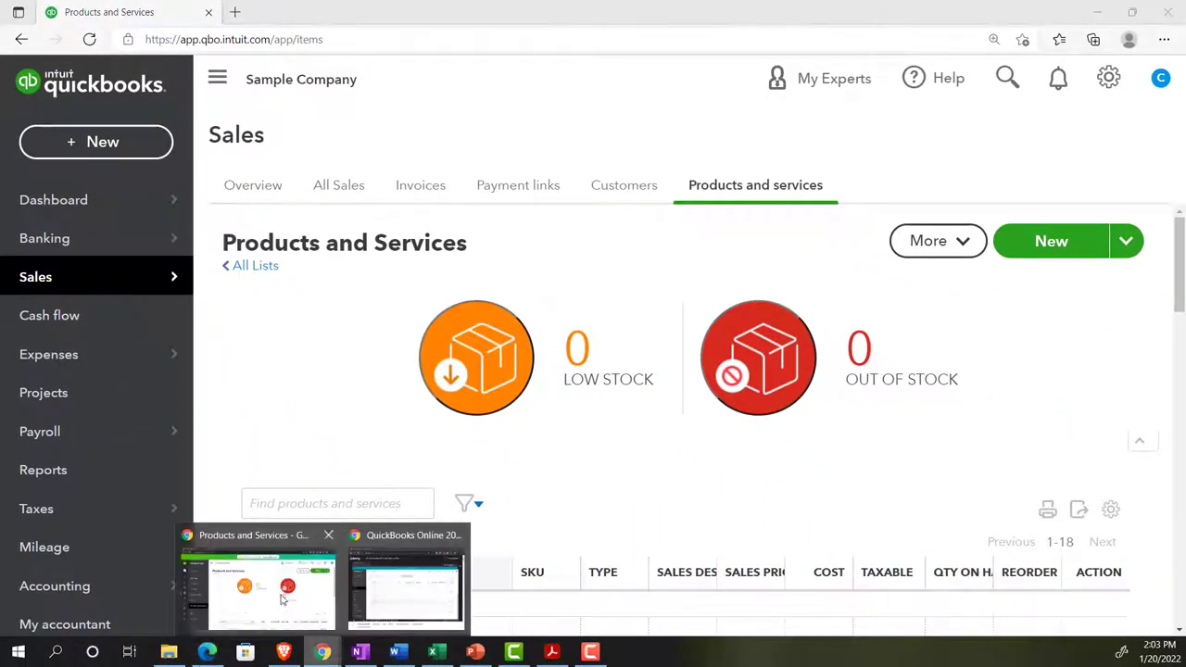
{"action": "left_click", "coordinate": [282, 600]}
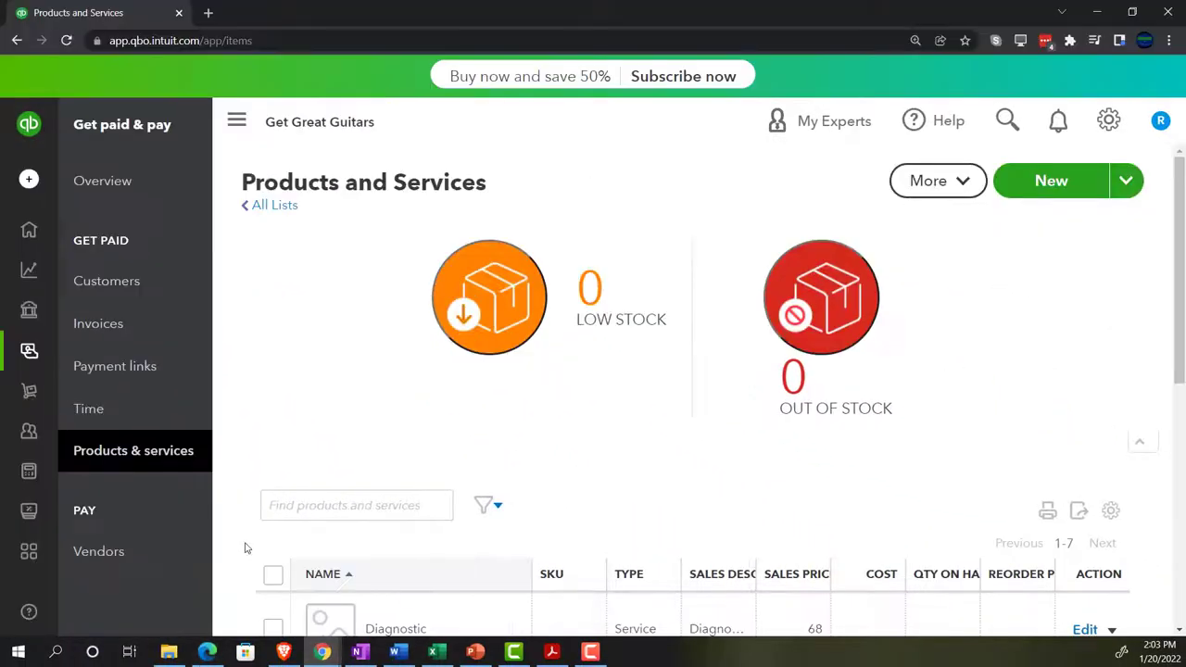
Step: Hide the navigation pane and start a new product of the Inventory type
{"action": "left_click", "coordinate": [137, 454]}
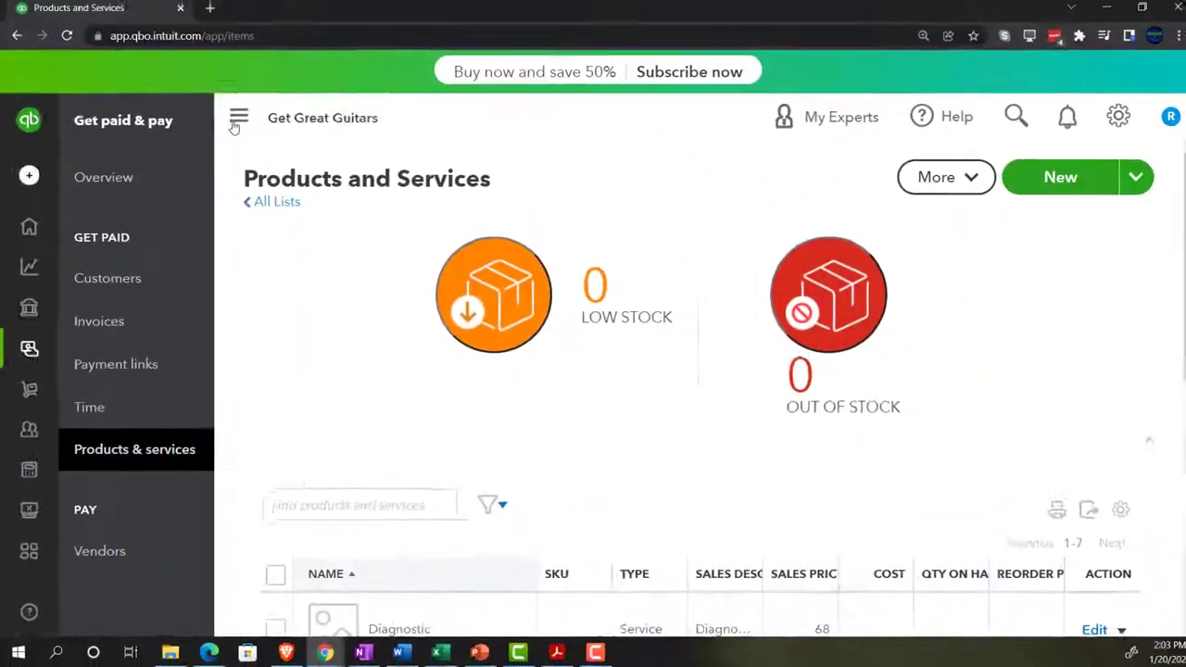
{"action": "left_click", "coordinate": [240, 118]}
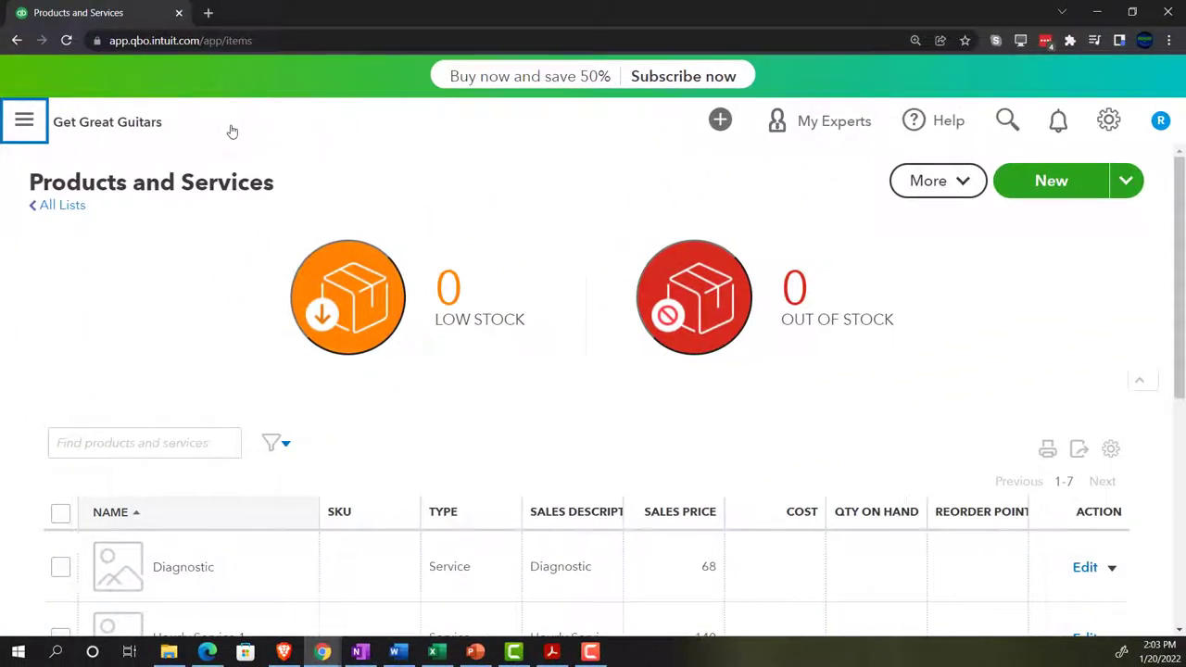
{"action": "left_click", "coordinate": [1062, 189]}
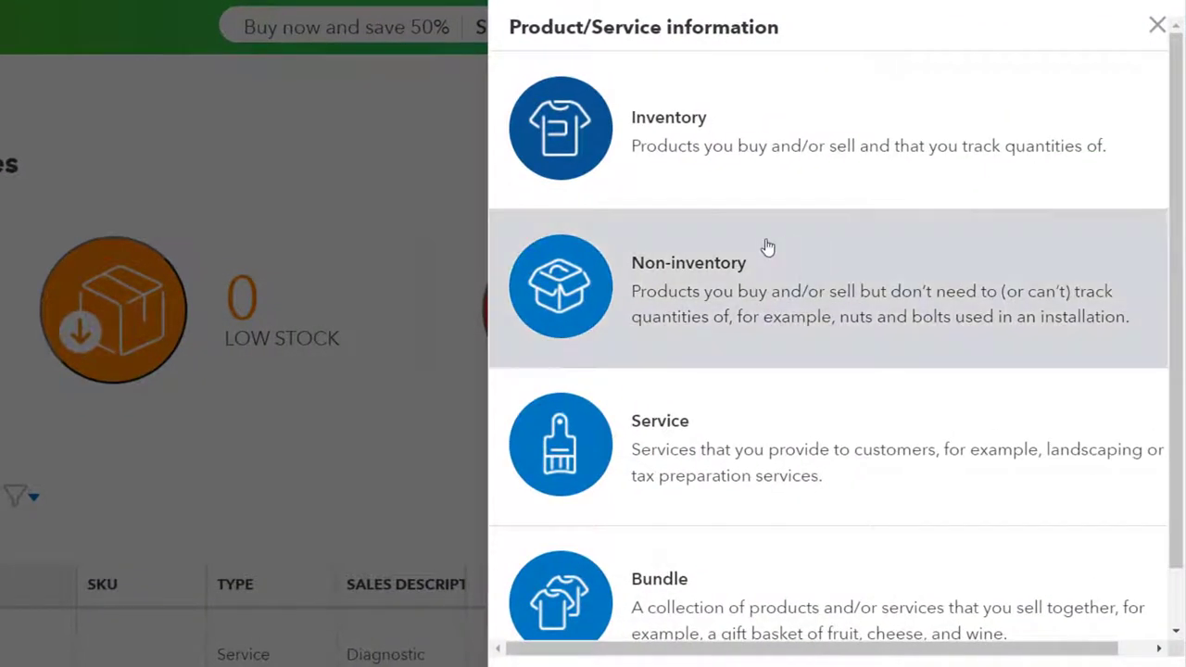
{"action": "left_click", "coordinate": [704, 146]}
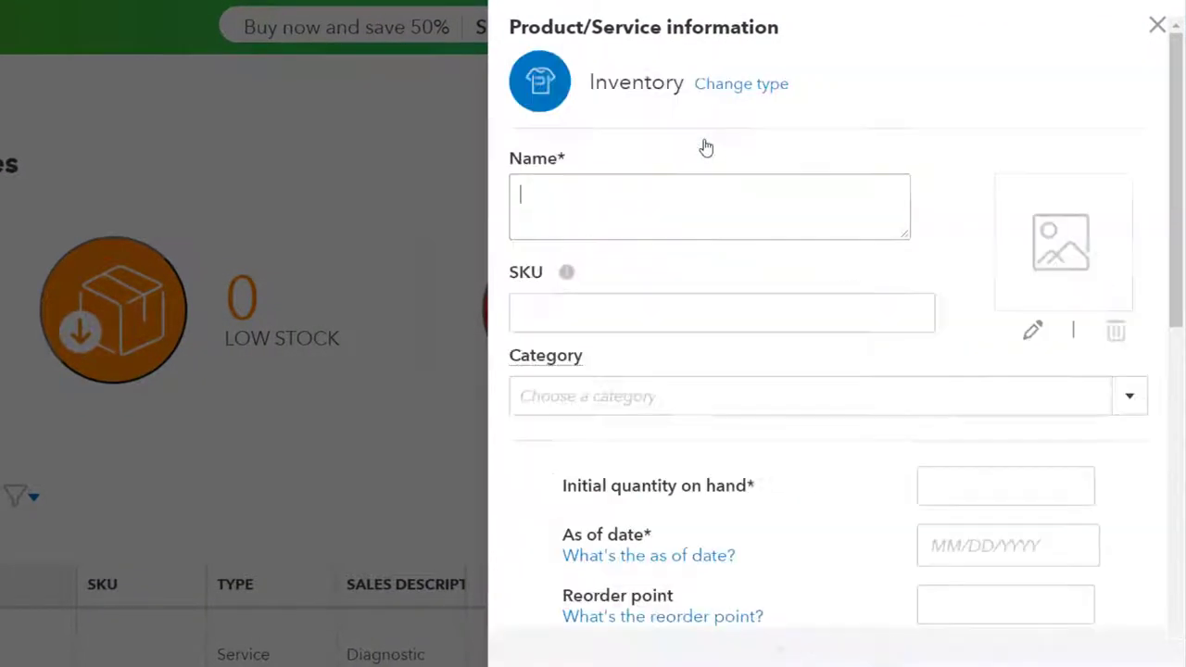
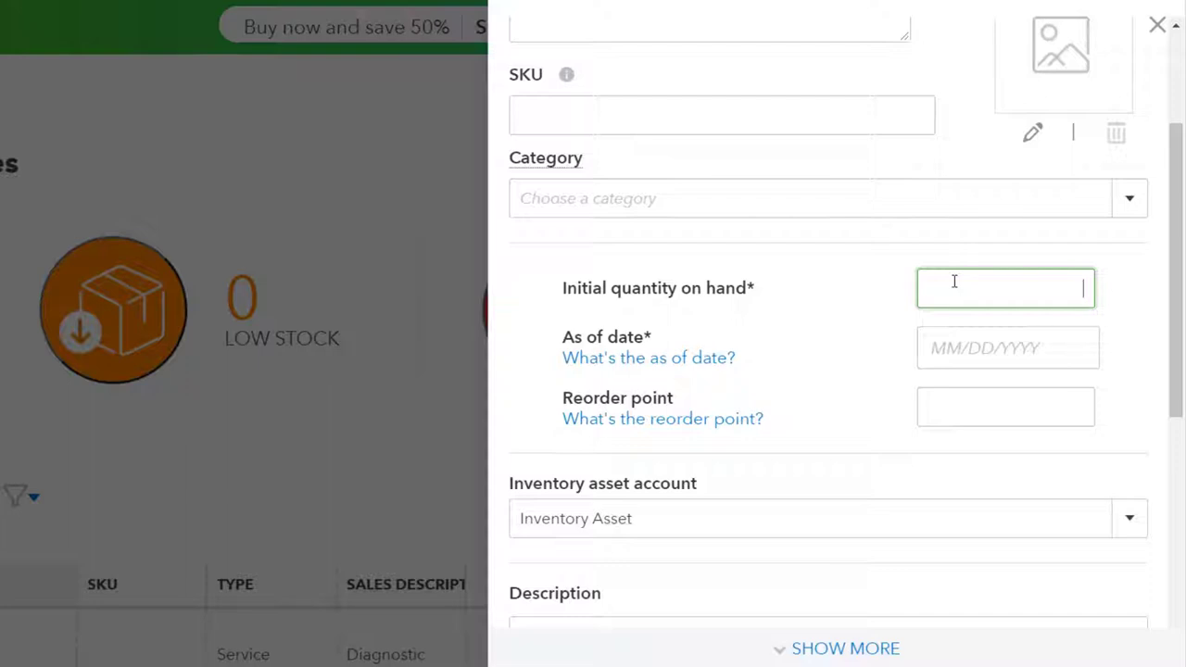
Step: Examine the new item's as-of date, reorder point and inventory asset account choices without entering anything
{"action": "left_click", "coordinate": [967, 345]}
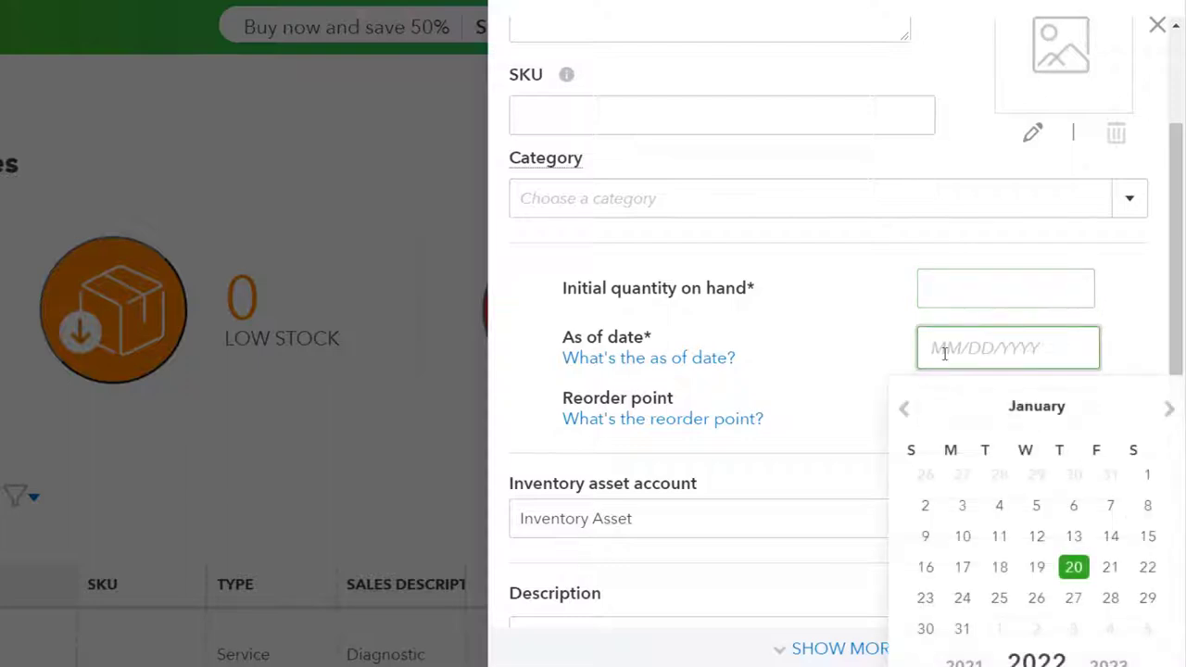
{"action": "left_click", "coordinate": [802, 378]}
{"action": "left_click", "coordinate": [945, 417]}
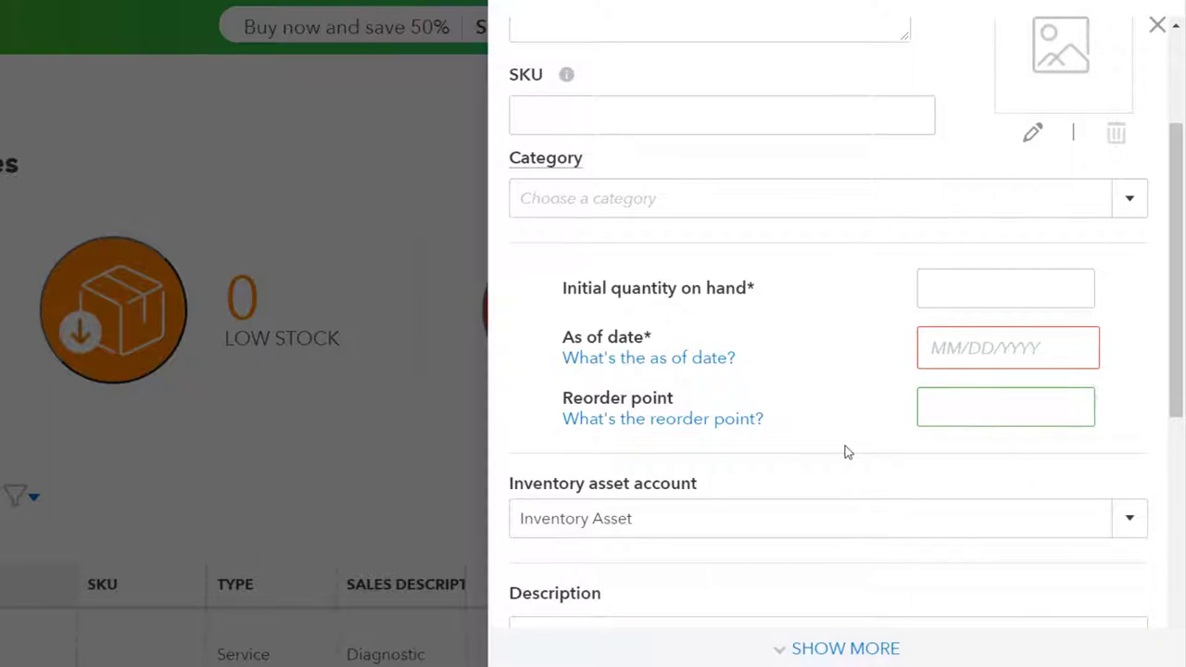
{"action": "scroll", "coordinate": [847, 451], "scroll_direction": "down", "scroll_amount": 1}
{"action": "scroll", "coordinate": [847, 451], "scroll_direction": "down", "scroll_amount": 1}
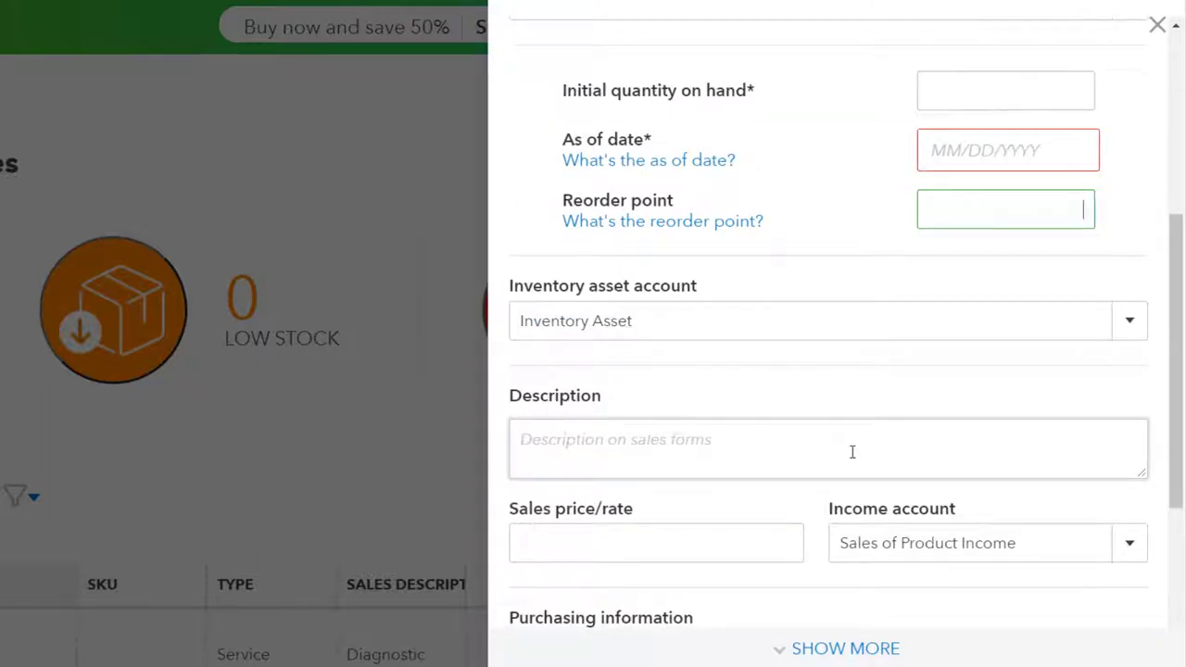
{"action": "left_click", "coordinate": [1126, 324]}
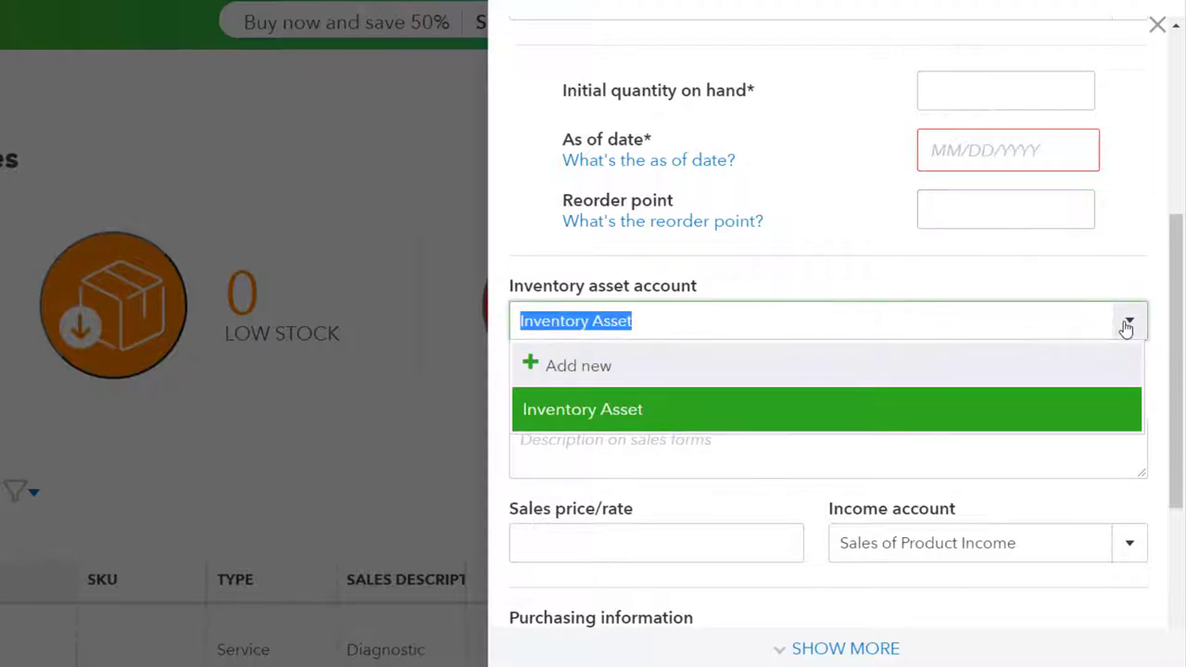
{"action": "left_click", "coordinate": [1127, 325]}
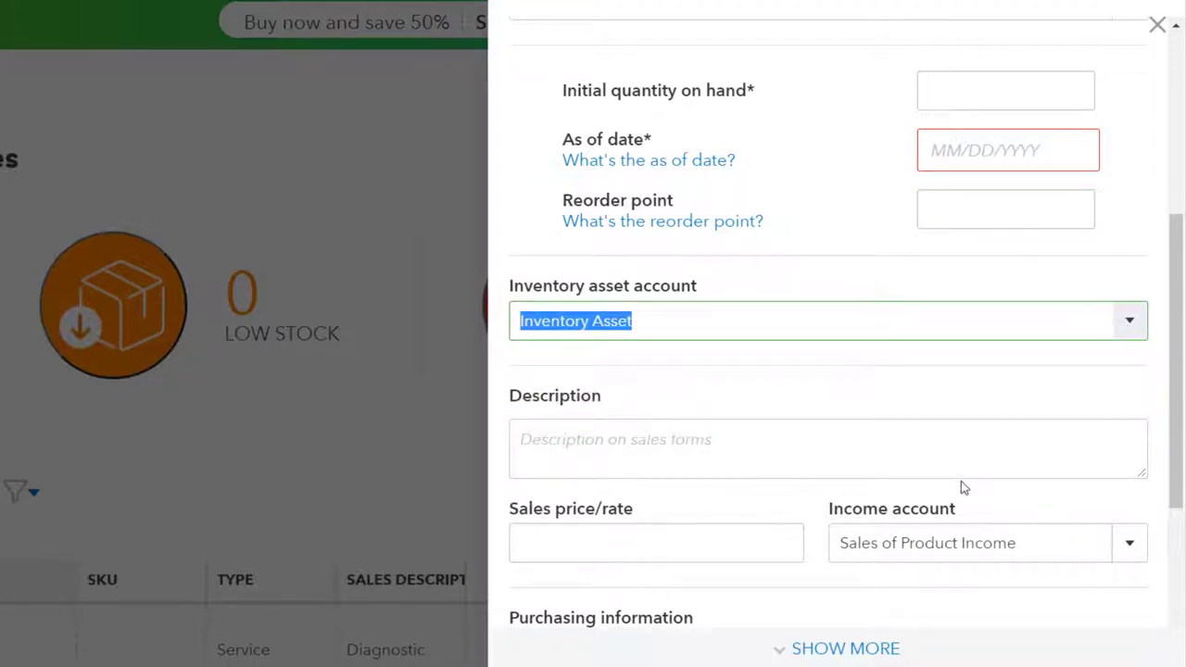
Step: Review the sales description, price, income account, purchase description and cost fields, and close the new item form without saving
{"action": "scroll", "coordinate": [960, 482], "scroll_direction": "down", "scroll_amount": 1}
{"action": "left_click", "coordinate": [753, 342]}
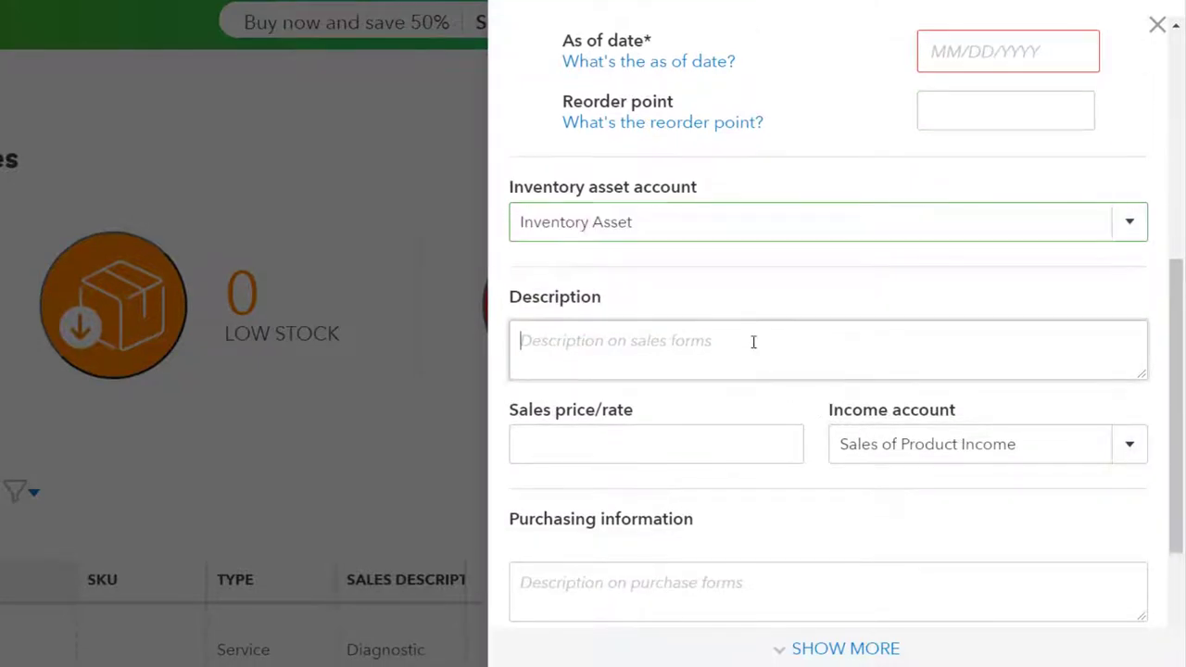
{"action": "scroll", "coordinate": [753, 341], "scroll_direction": "down", "scroll_amount": 1}
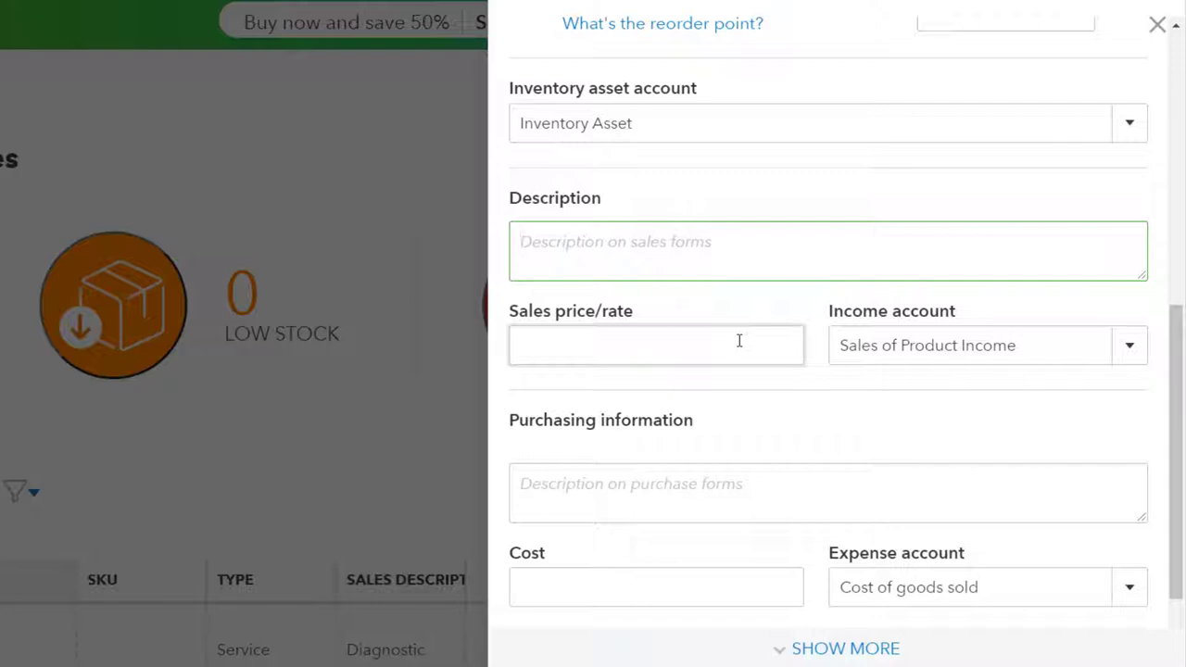
{"action": "left_click", "coordinate": [739, 341]}
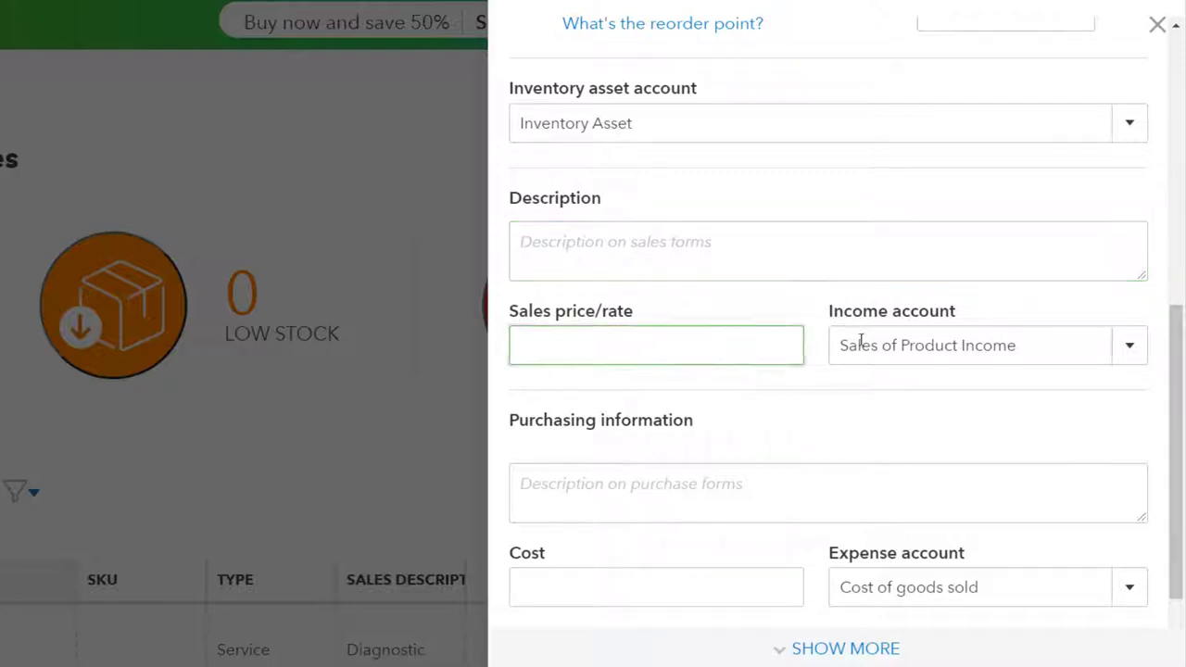
{"action": "left_click", "coordinate": [1130, 350]}
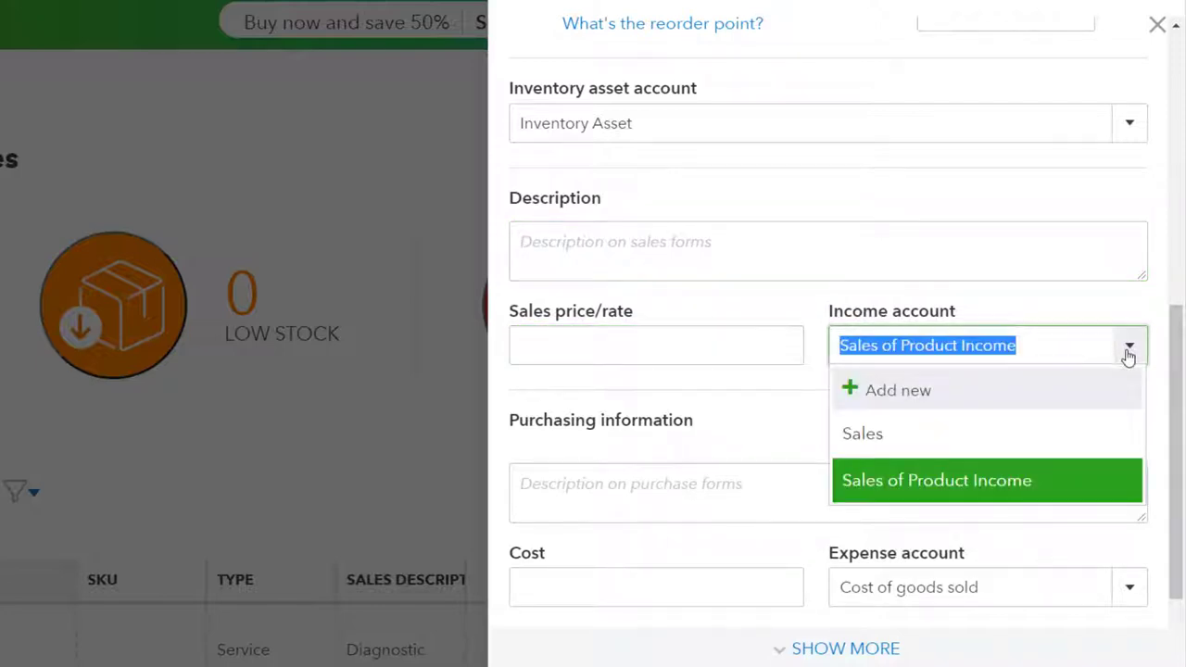
{"action": "left_click", "coordinate": [1128, 356]}
{"action": "scroll", "coordinate": [1014, 417], "scroll_direction": "down", "scroll_amount": 1}
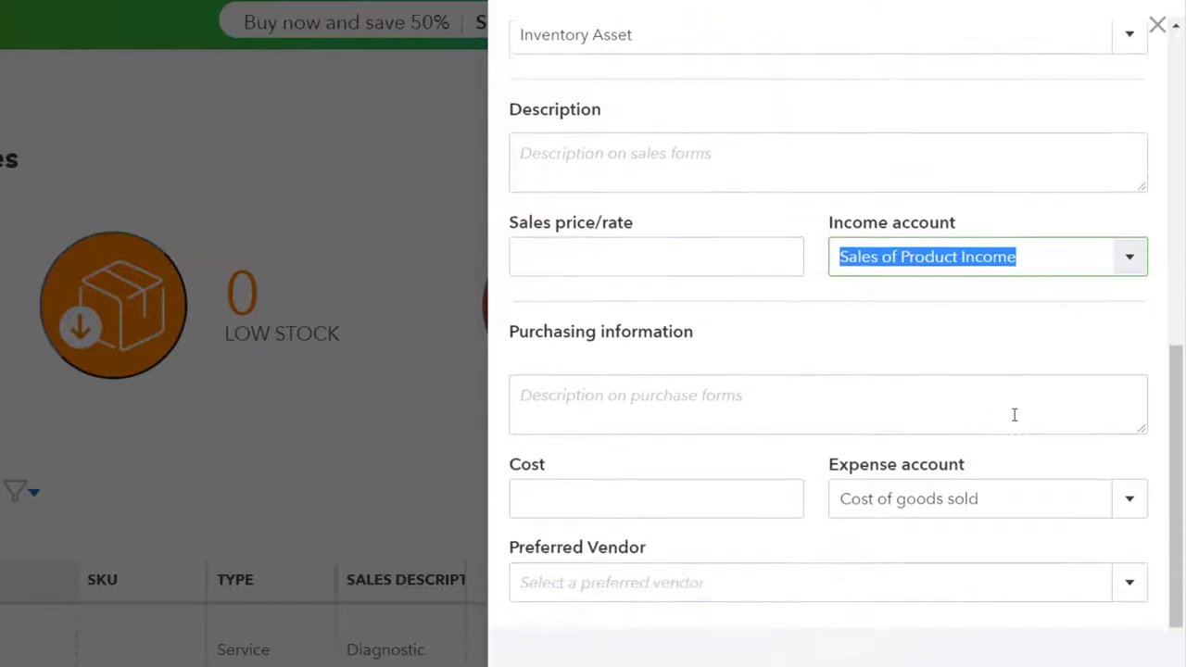
{"action": "left_click", "coordinate": [655, 410]}
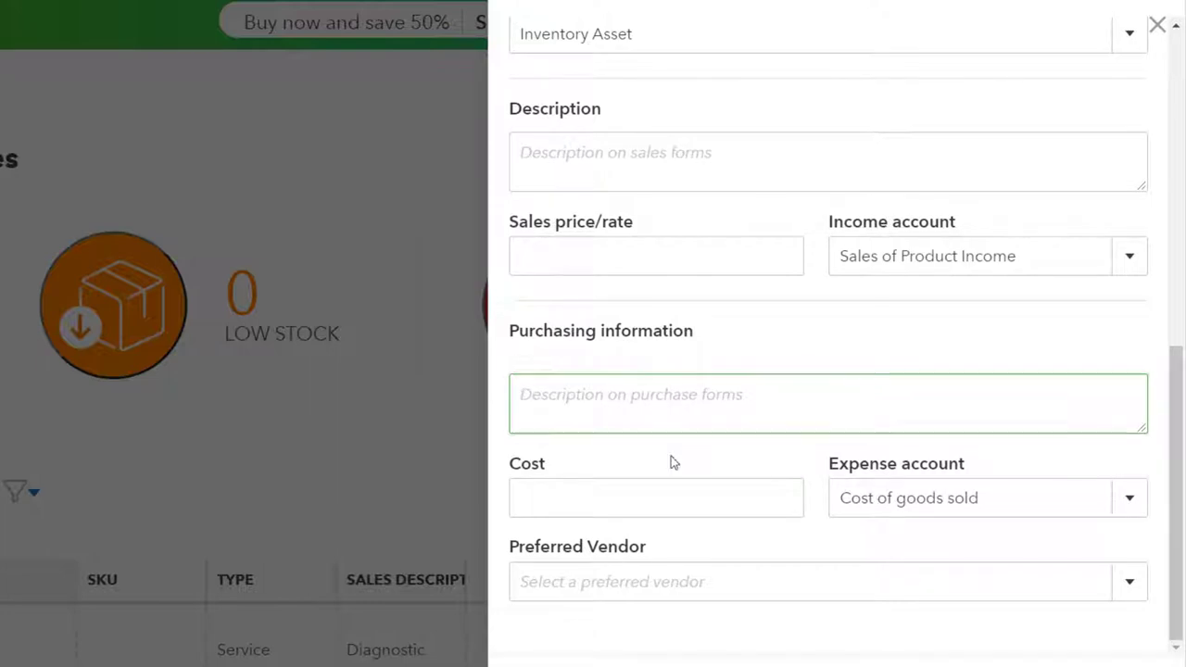
{"action": "left_click", "coordinate": [667, 496]}
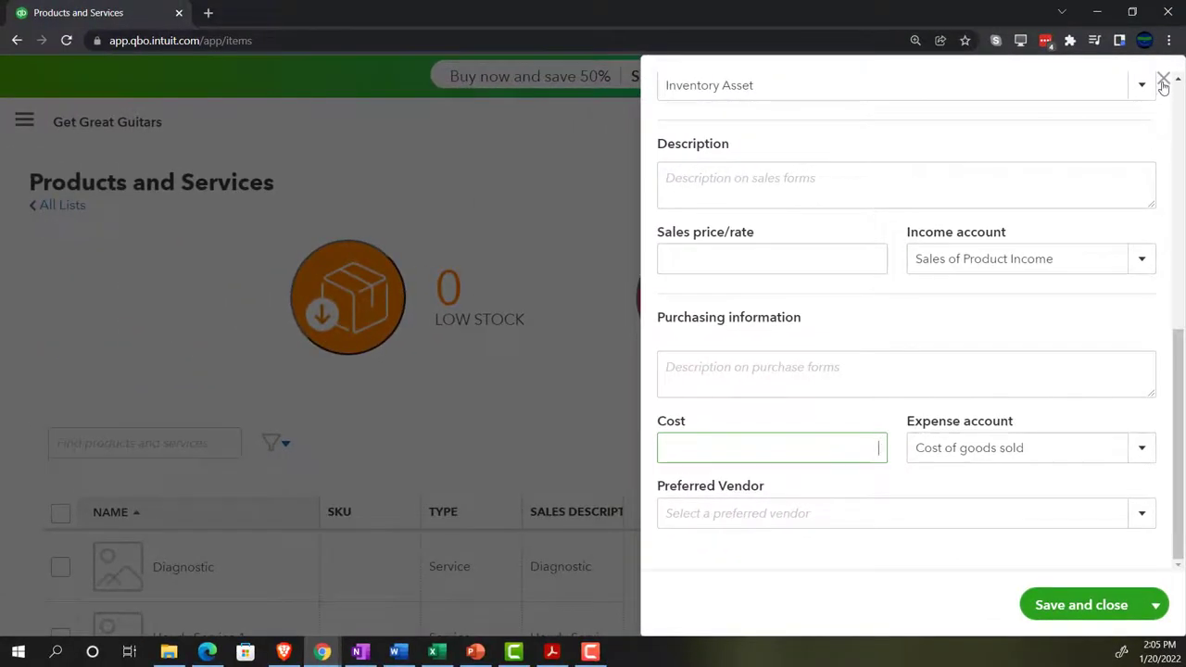
{"action": "left_click", "coordinate": [1164, 79]}
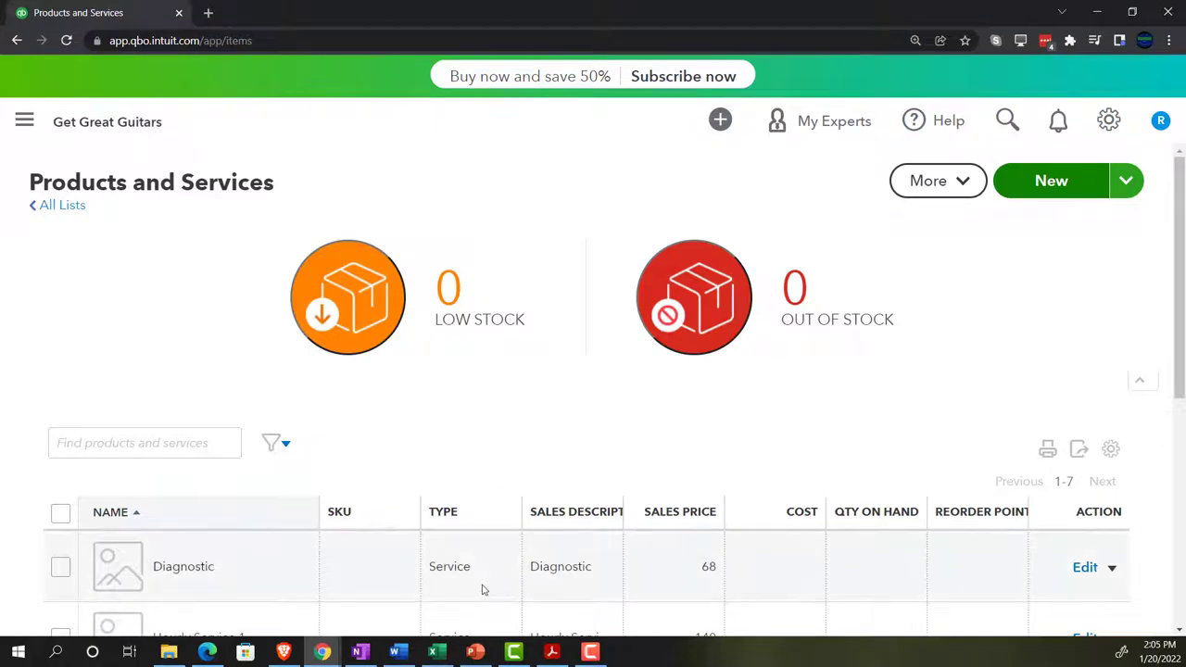
Step: Switch to the inventory items worksheet in Excel and check the ELP item's name, sales description and purchase description
{"action": "left_click", "coordinate": [441, 653]}
{"action": "left_click", "coordinate": [310, 467]}
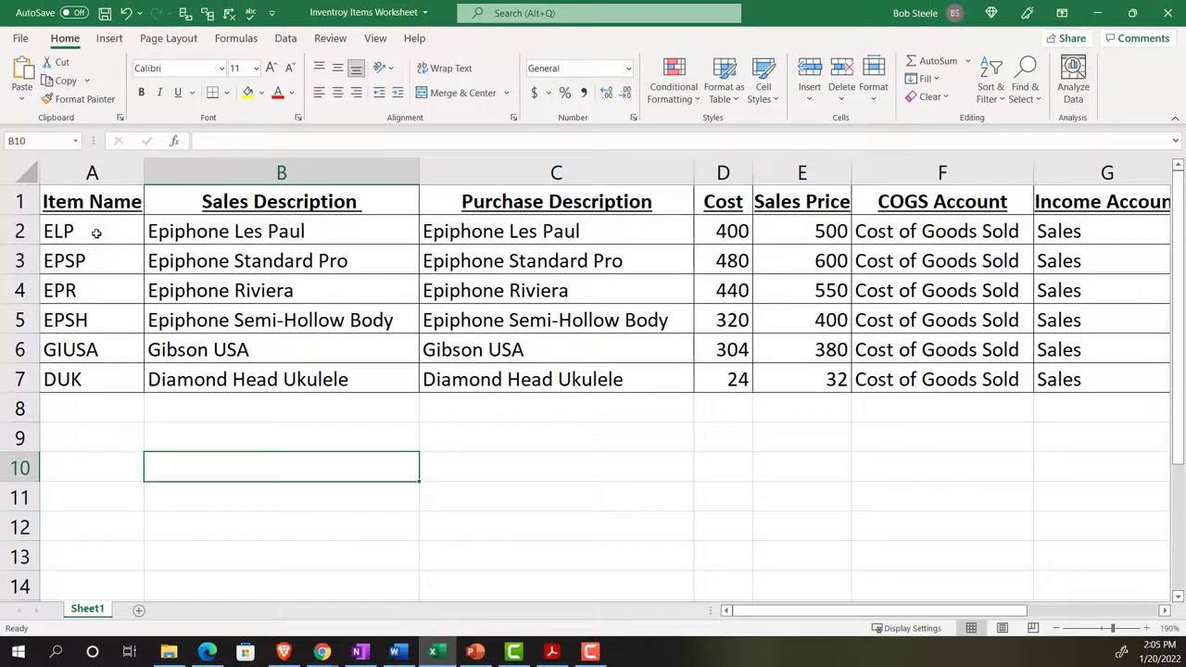
{"action": "left_click", "coordinate": [95, 233]}
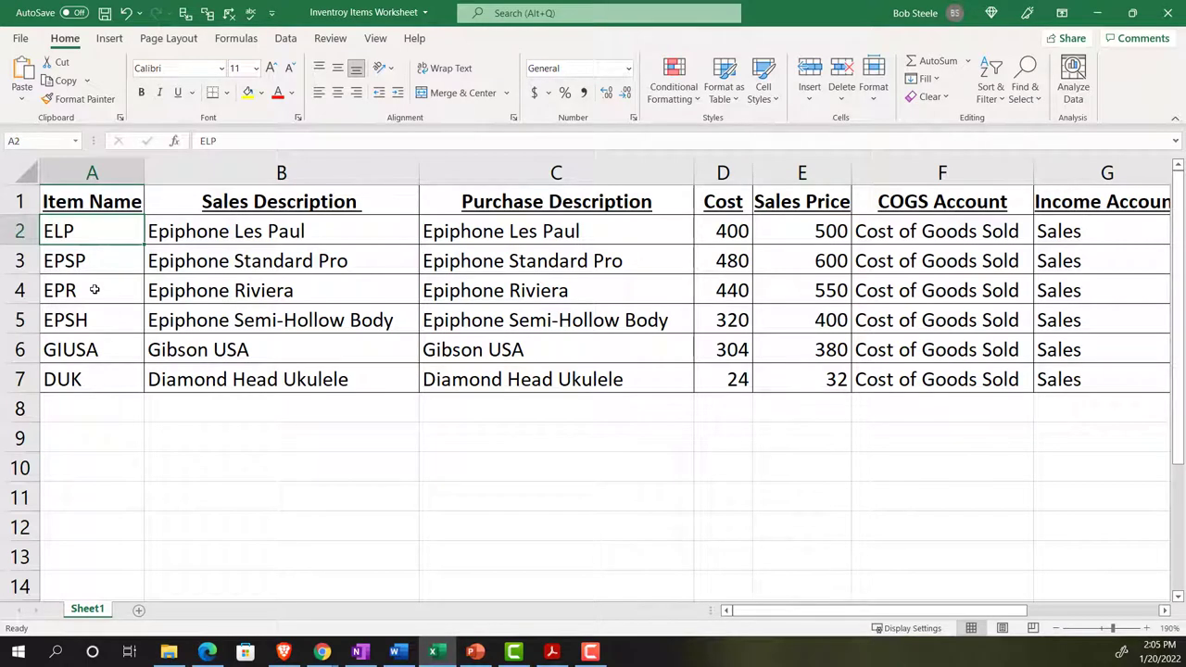
{"action": "key", "text": "Up"}
{"action": "key", "text": "Down"}
{"action": "key", "text": "Right"}
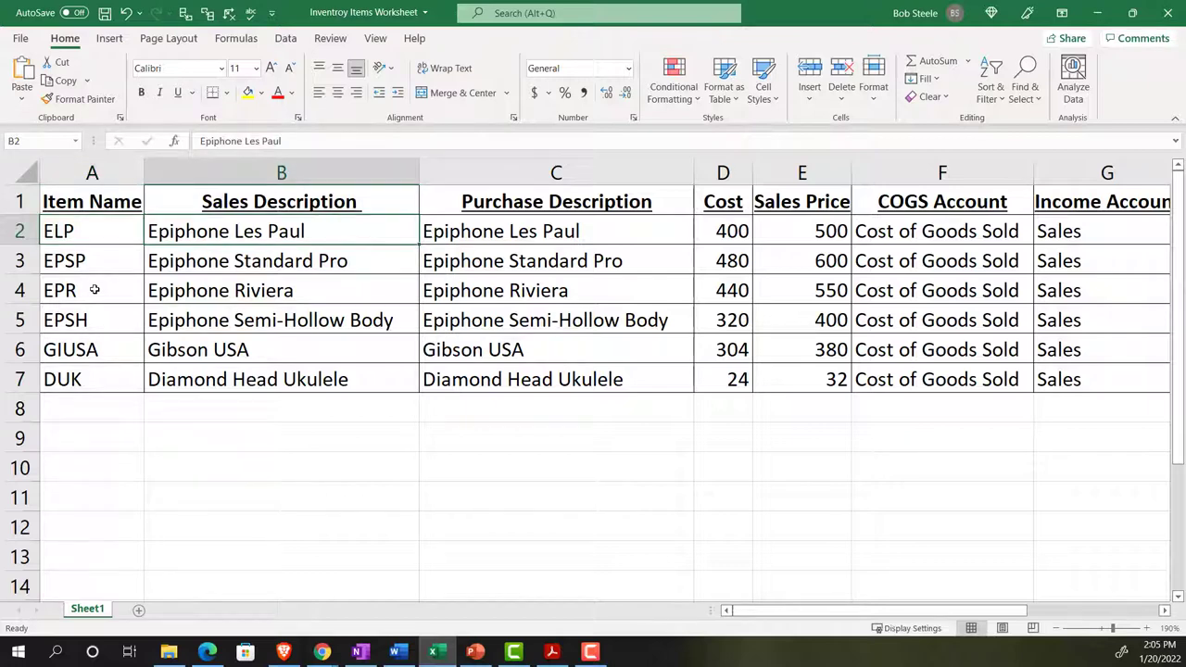
{"action": "key", "text": "Right"}
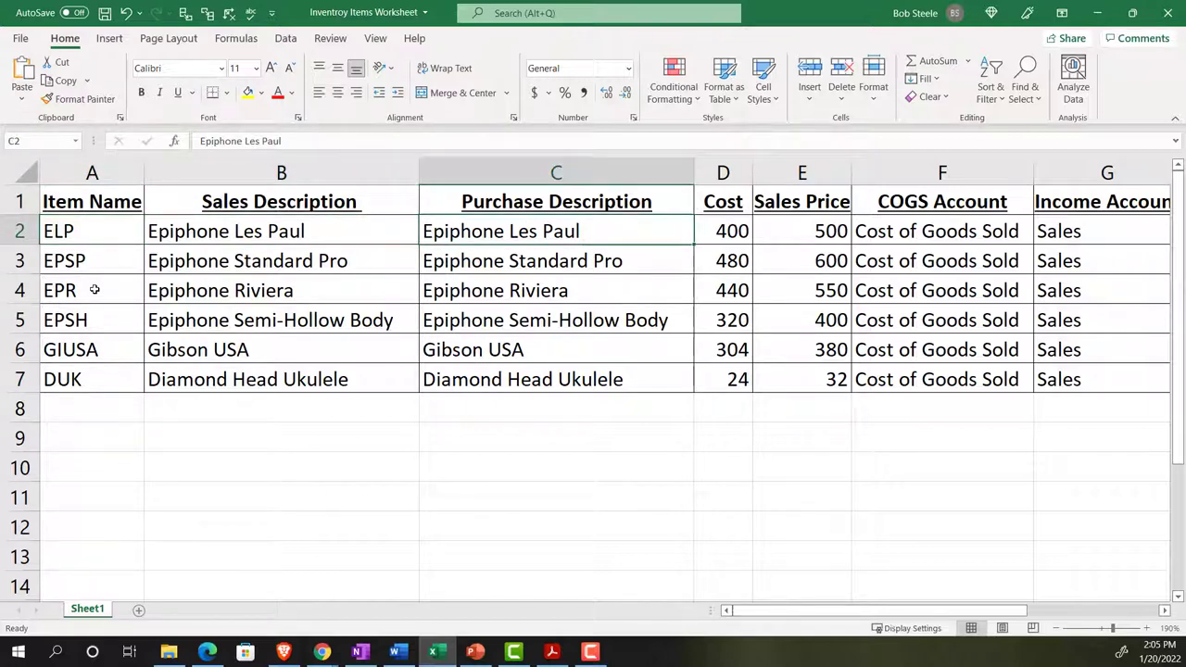
Step: Read through the purchase descriptions of all the items down to the Diamond Head Ukulele, and return to the column heading
{"action": "key", "text": "Down"}
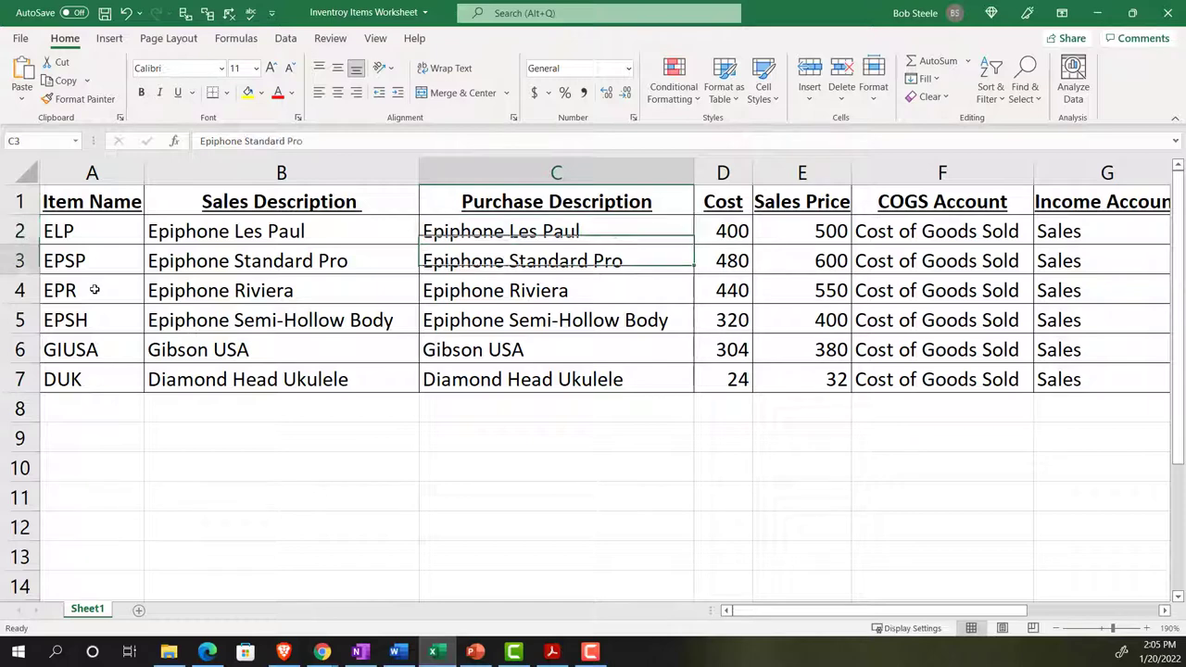
{"action": "key", "text": "Down"}
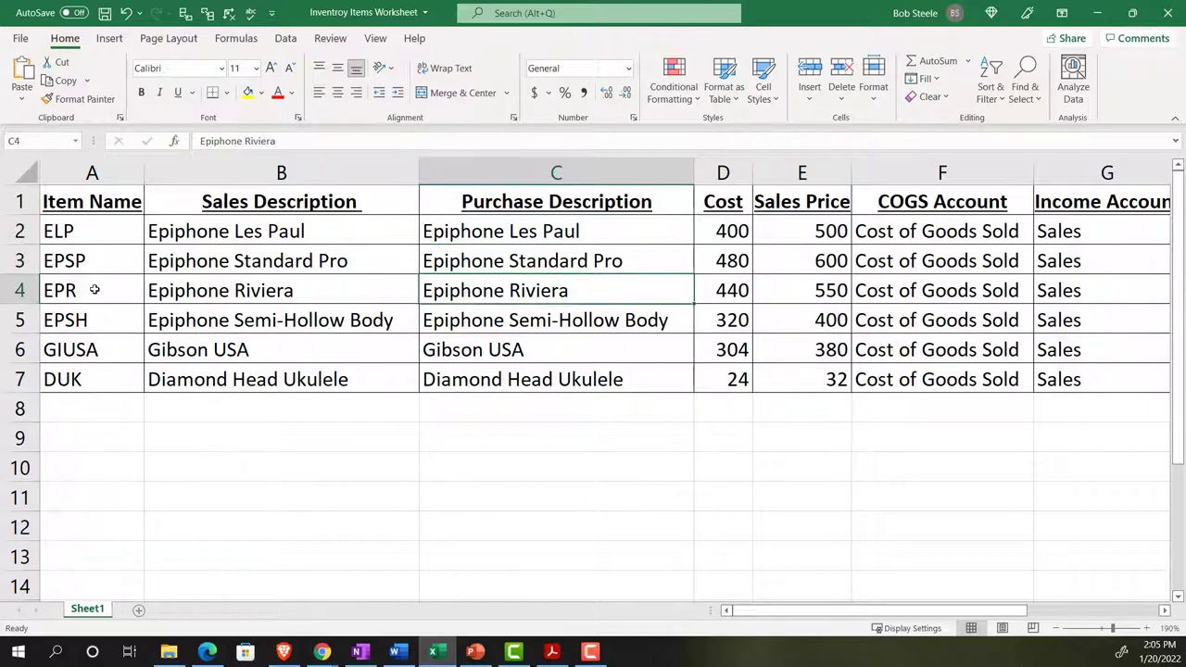
{"action": "key", "text": "Down"}
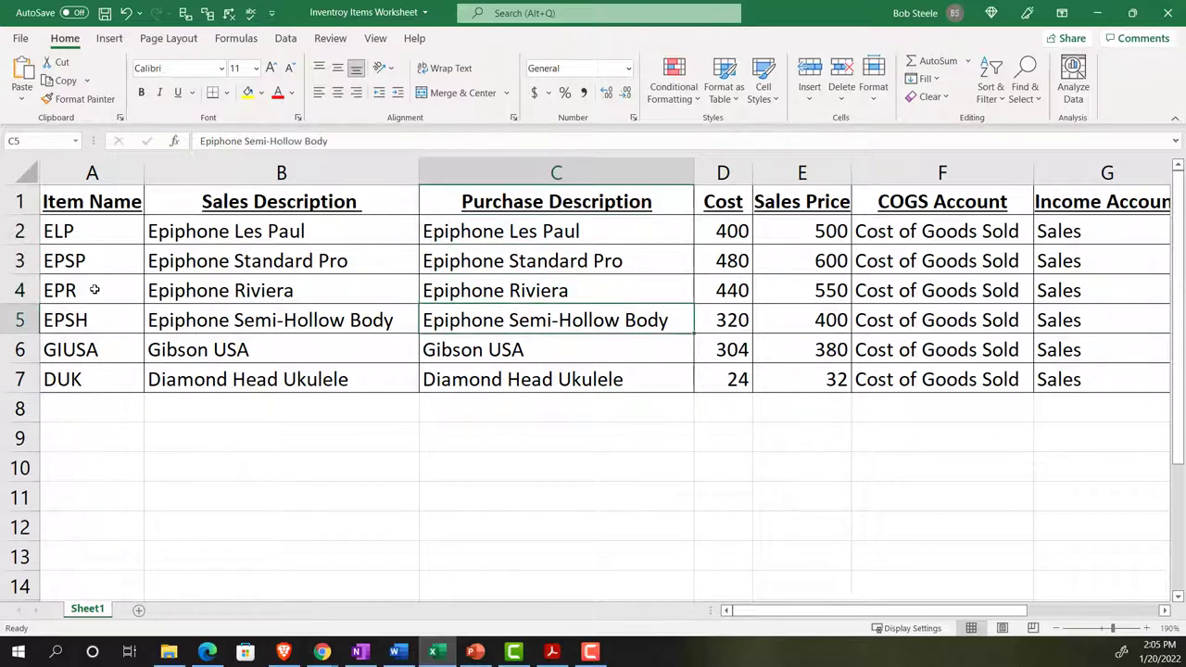
{"action": "key", "text": "Down"}
{"action": "key", "text": "Down"}
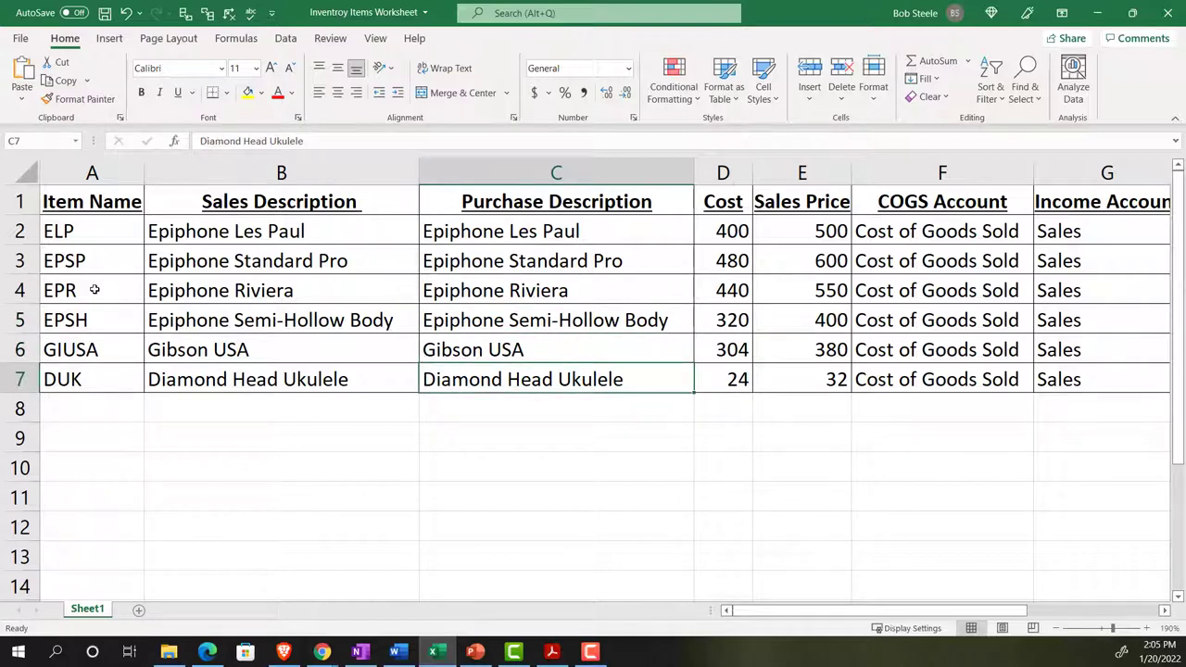
{"action": "key", "text": "Up"}
{"action": "key", "text": "Up"}
{"action": "key", "text": "Up"}
{"action": "key", "text": "Up"}
{"action": "key", "text": "Up"}
{"action": "key", "text": "Up"}
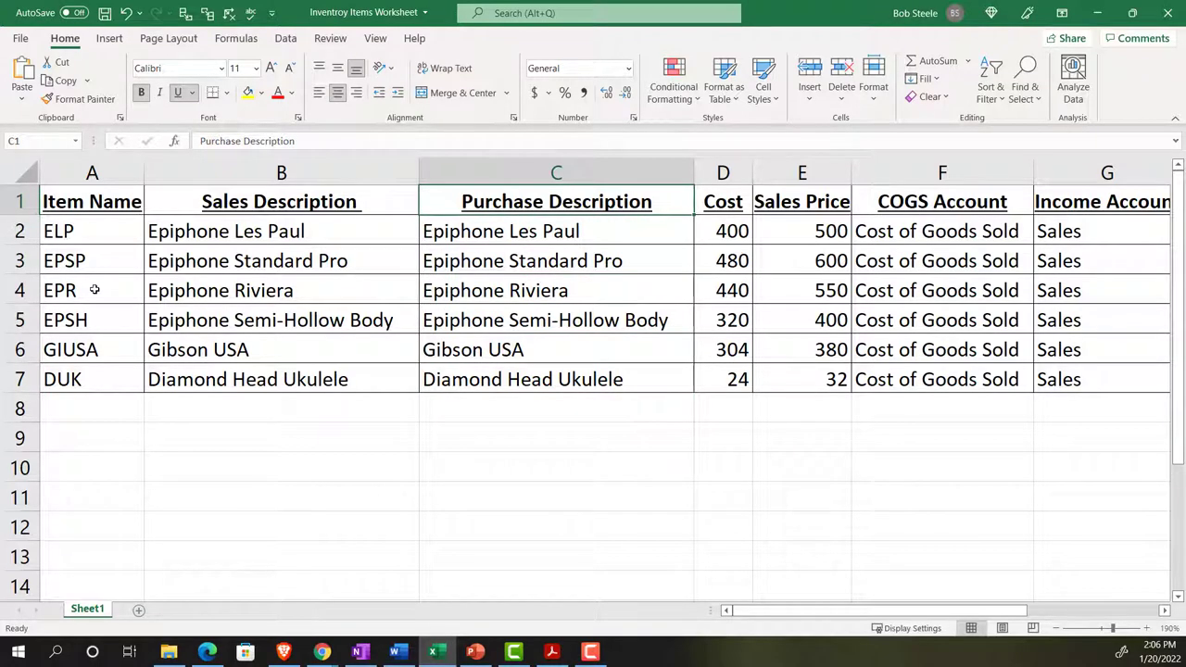
Step: Check the ELP item's cost, sales price, accounts, quantity on hand, sales tax and as-of date in the worksheet
{"action": "key", "text": "Down"}
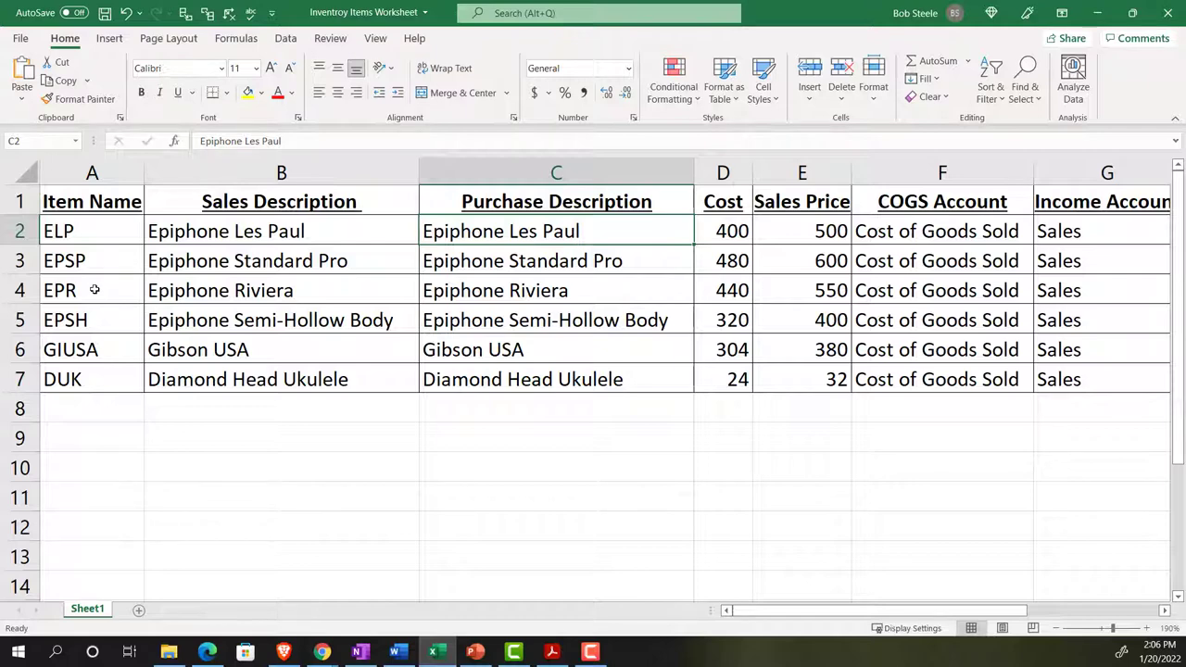
{"action": "key", "text": "Right"}
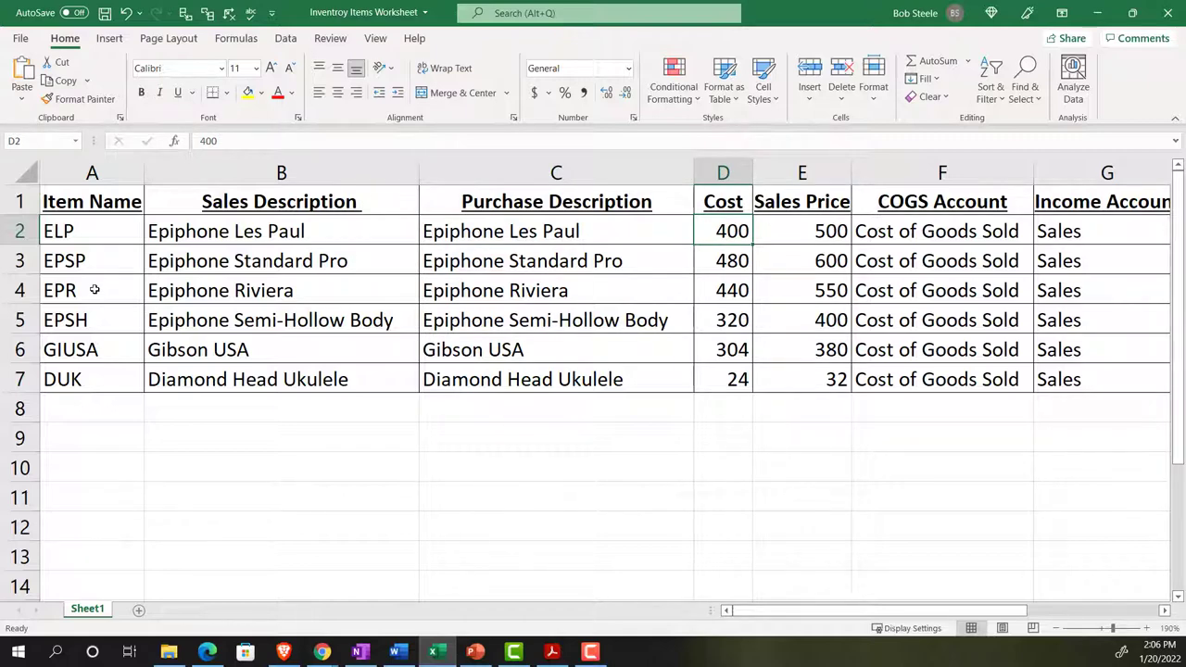
{"action": "key", "text": "Right"}
{"action": "key", "text": "Right"}
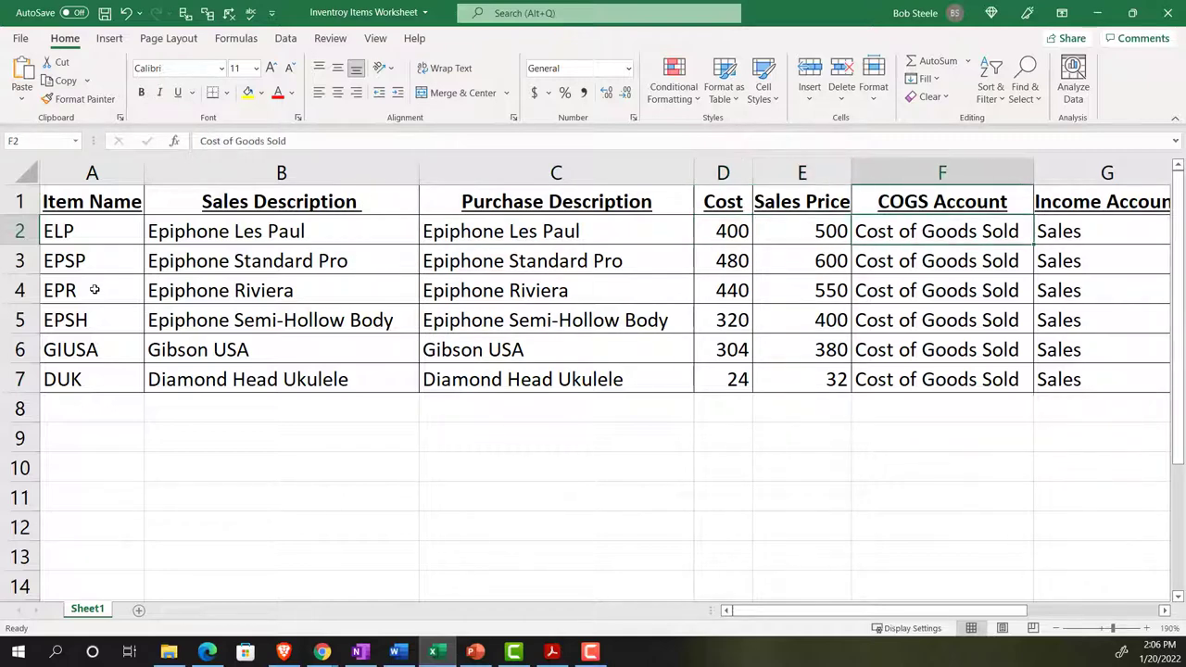
{"action": "key", "text": "Right"}
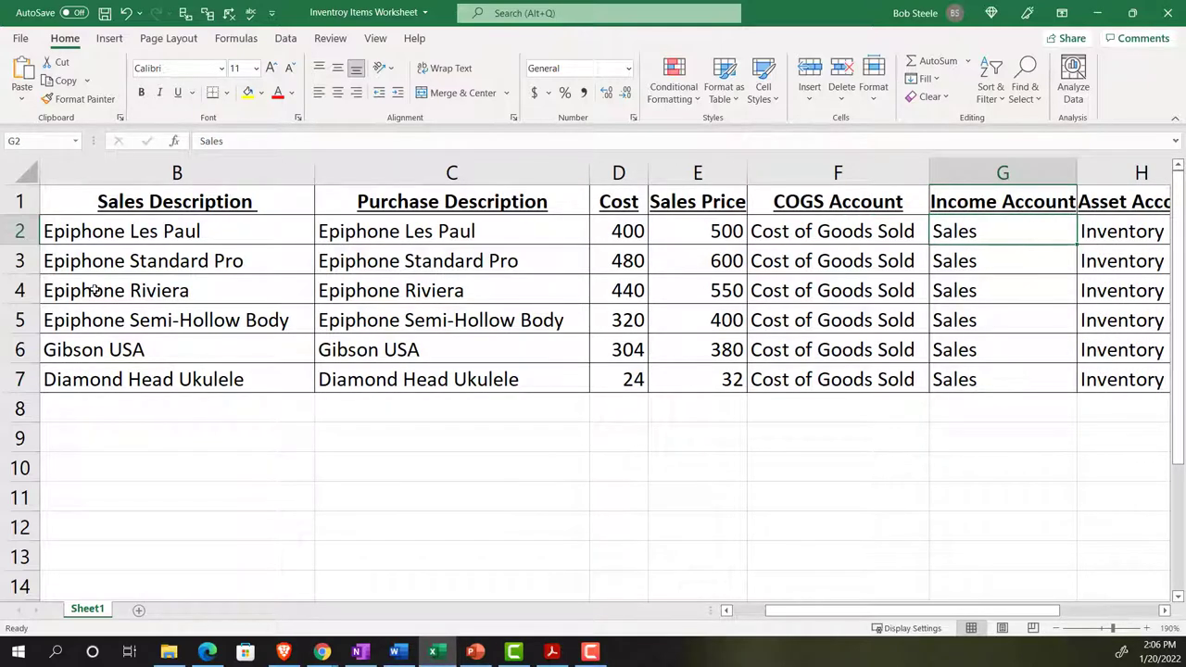
{"action": "key", "text": "Right"}
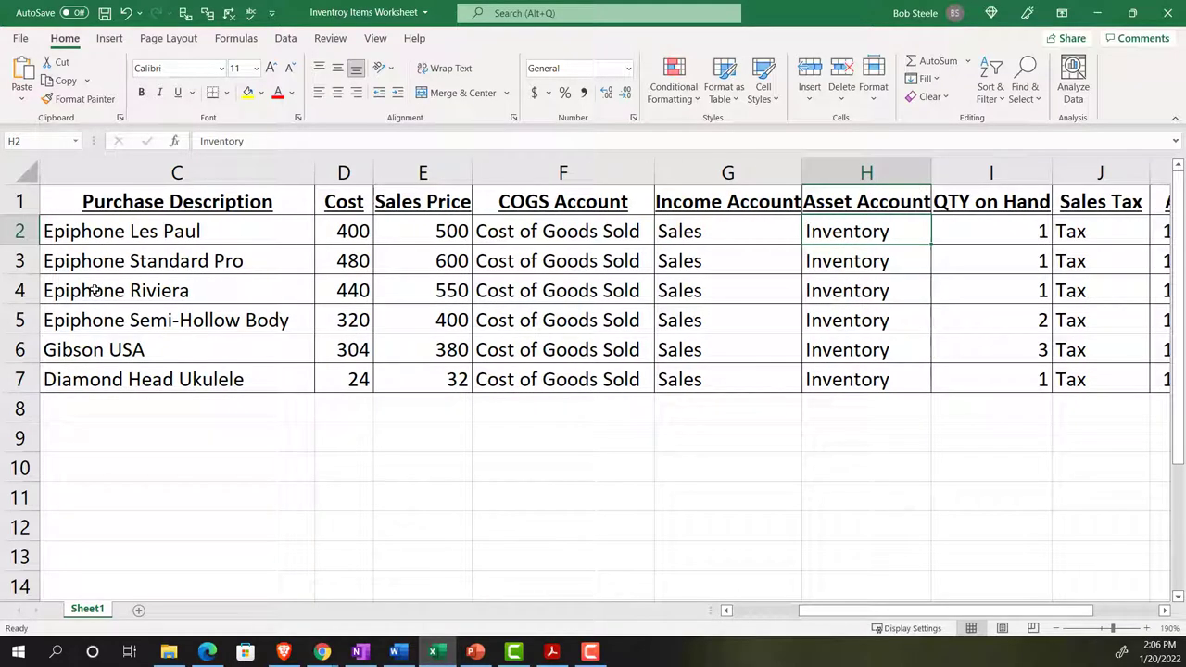
{"action": "key", "text": "Right"}
{"action": "key", "text": "Right"}
{"action": "key", "text": "Right"}
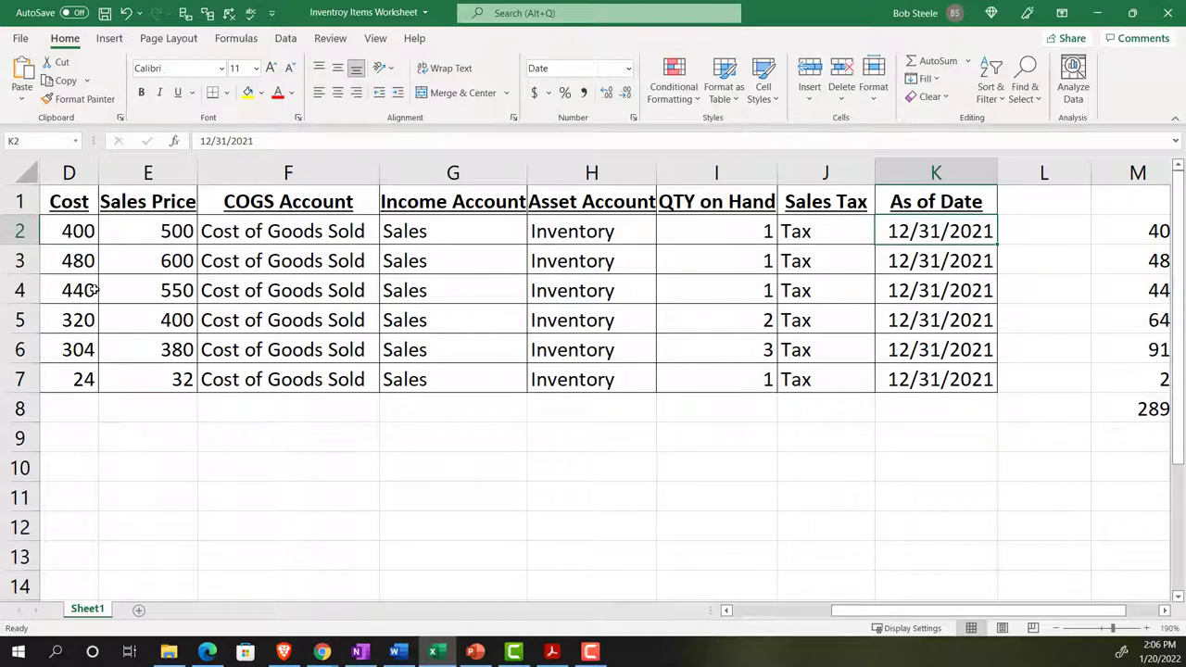
Step: Return to the ELP item name in the worksheet and switch to the Get Great Guitars Products and Services page in Chrome
{"action": "key", "text": "Left"}
{"action": "key", "text": "Home"}
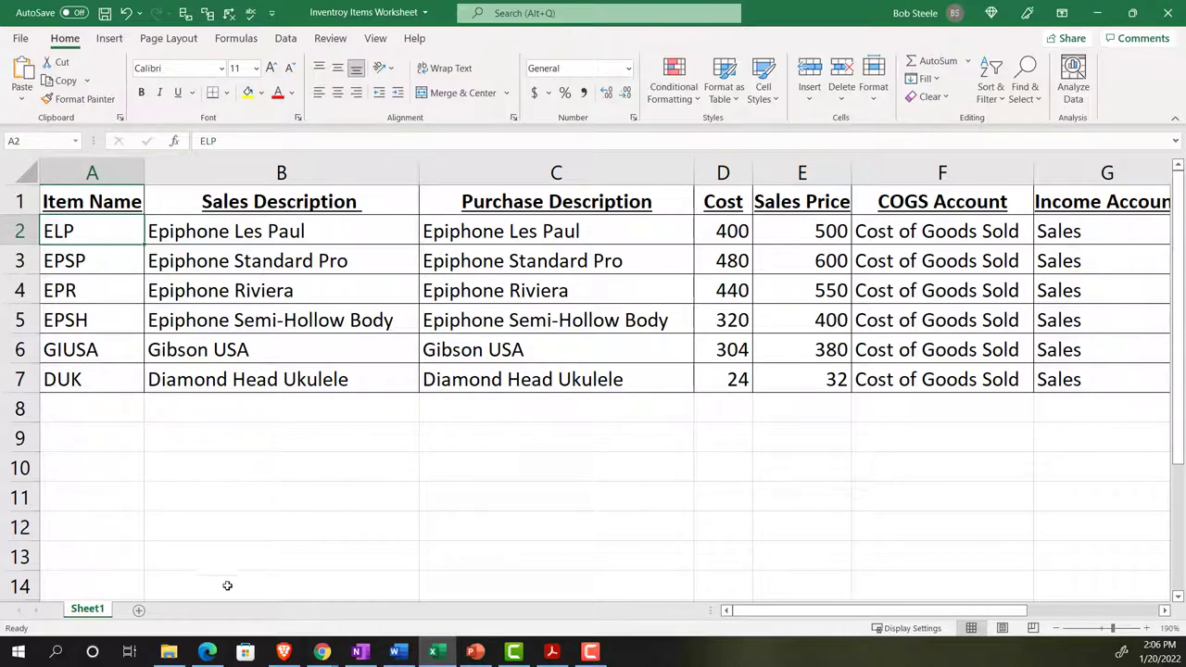
{"action": "mouse_move", "coordinate": [322, 652]}
{"action": "left_click", "coordinate": [285, 583]}
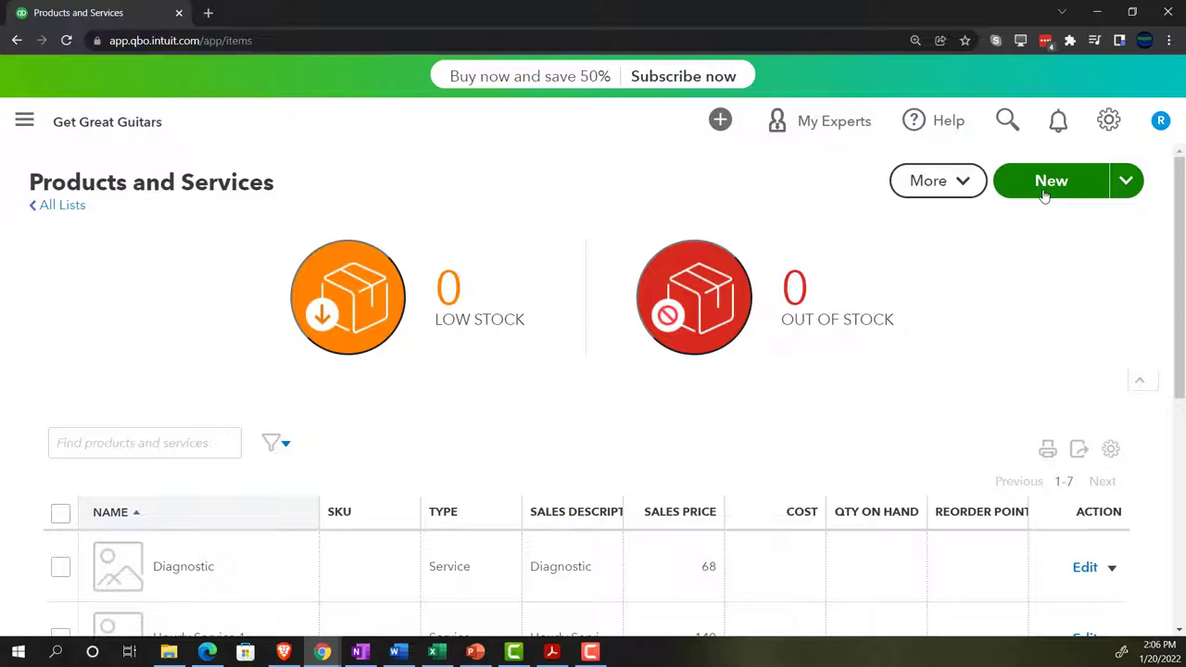
Step: Return to the Excel inventory worksheet and check the item costs against the Inventory Asset line of the trial balance PDF
{"action": "left_click", "coordinate": [1096, 12]}
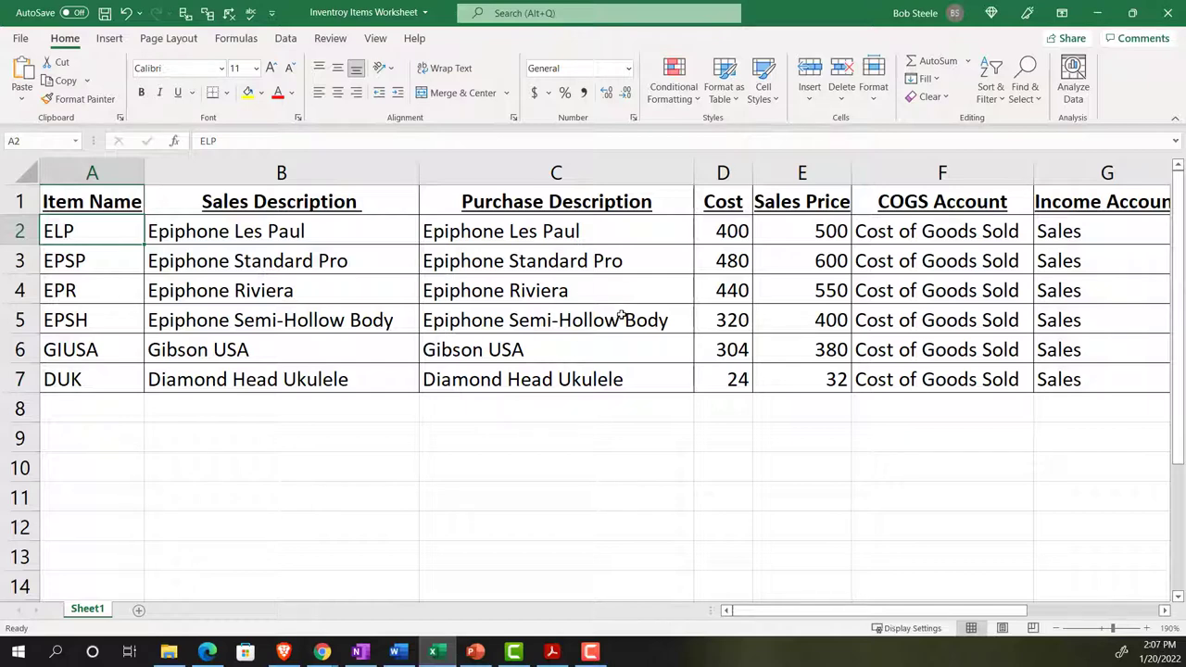
{"action": "left_click_drag", "start_coordinate": [728, 231], "coordinate": [736, 377]}
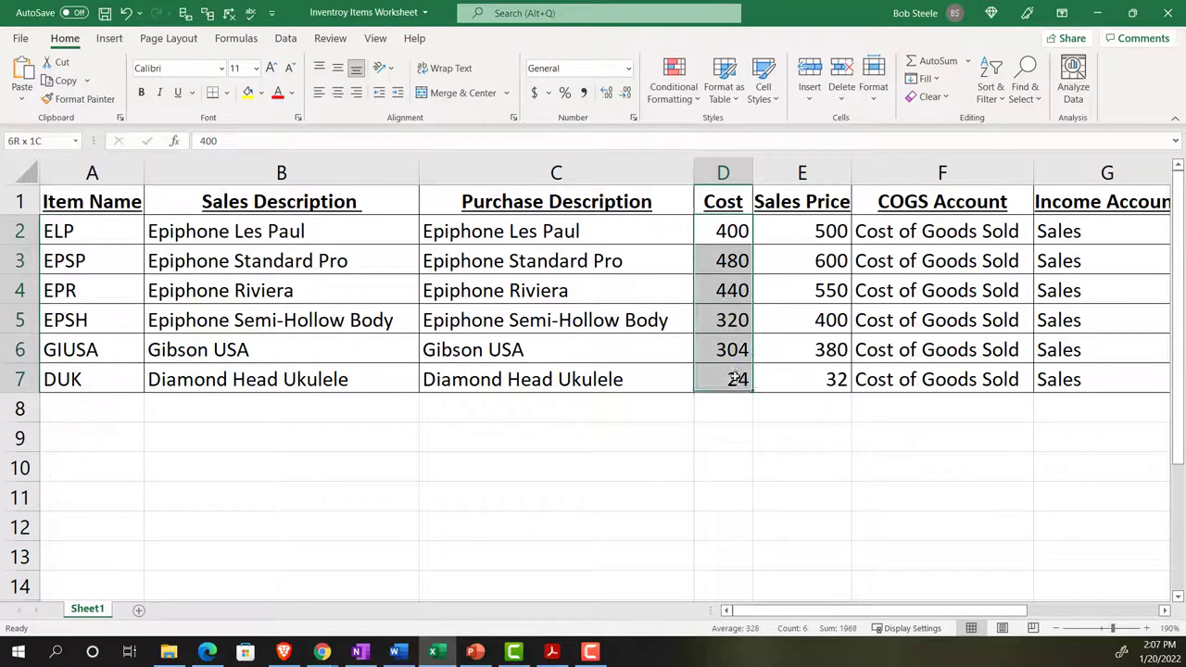
{"action": "left_click", "coordinate": [723, 232]}
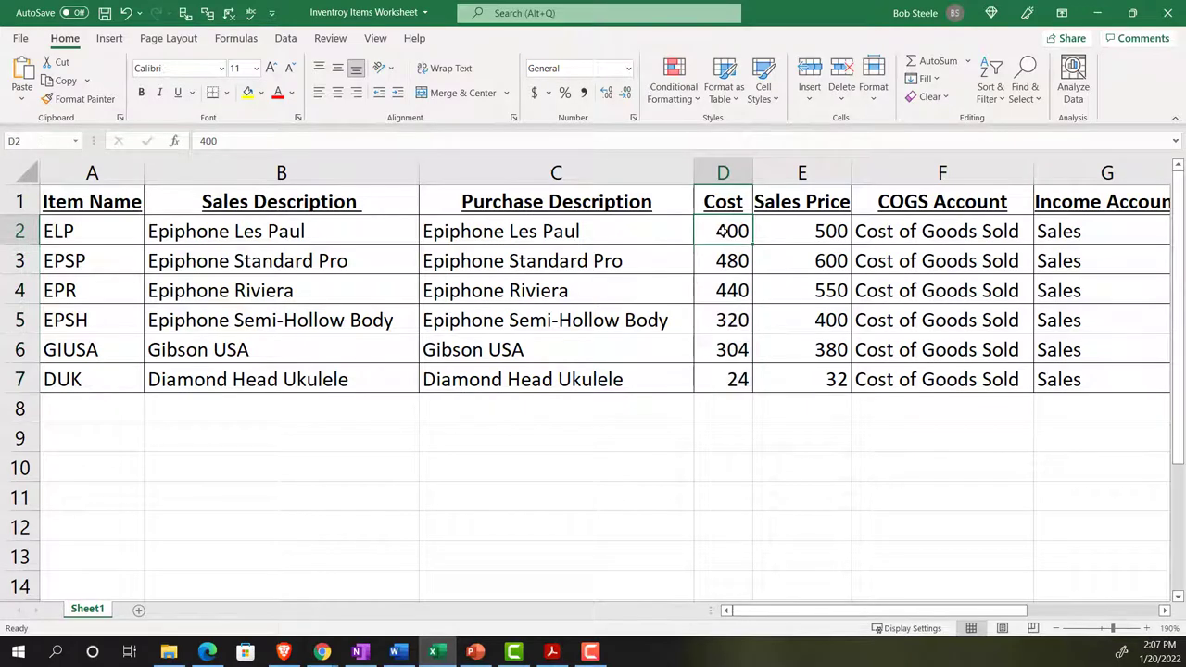
{"action": "left_click", "coordinate": [552, 651]}
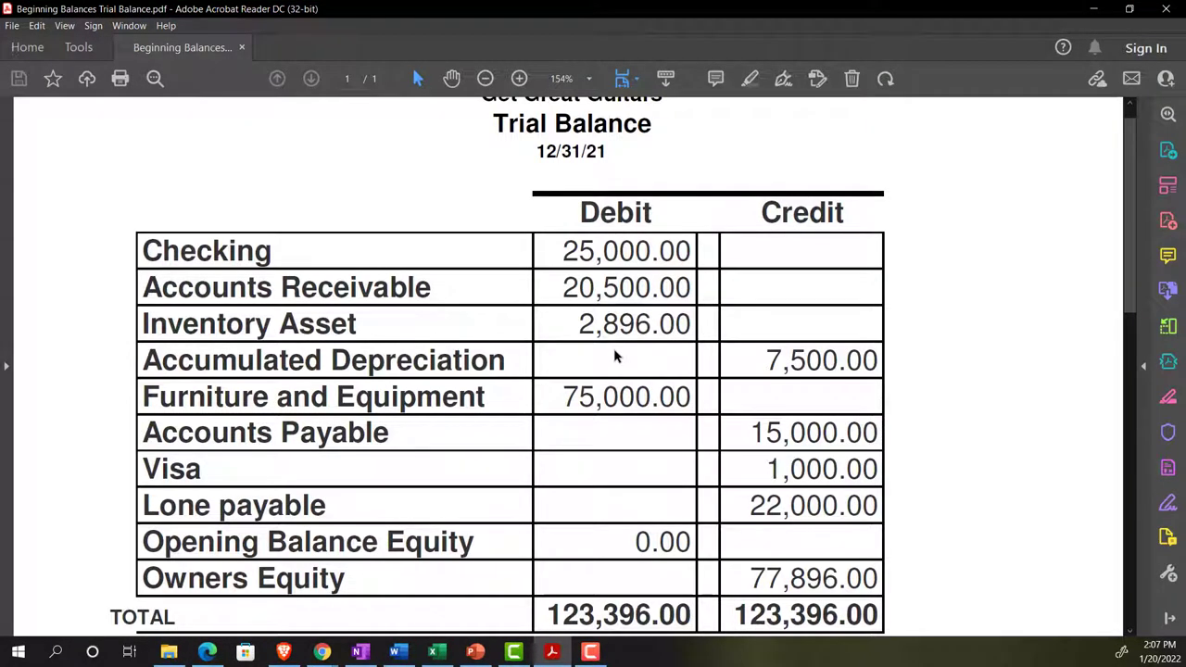
{"action": "key", "text": "alt+Tab"}
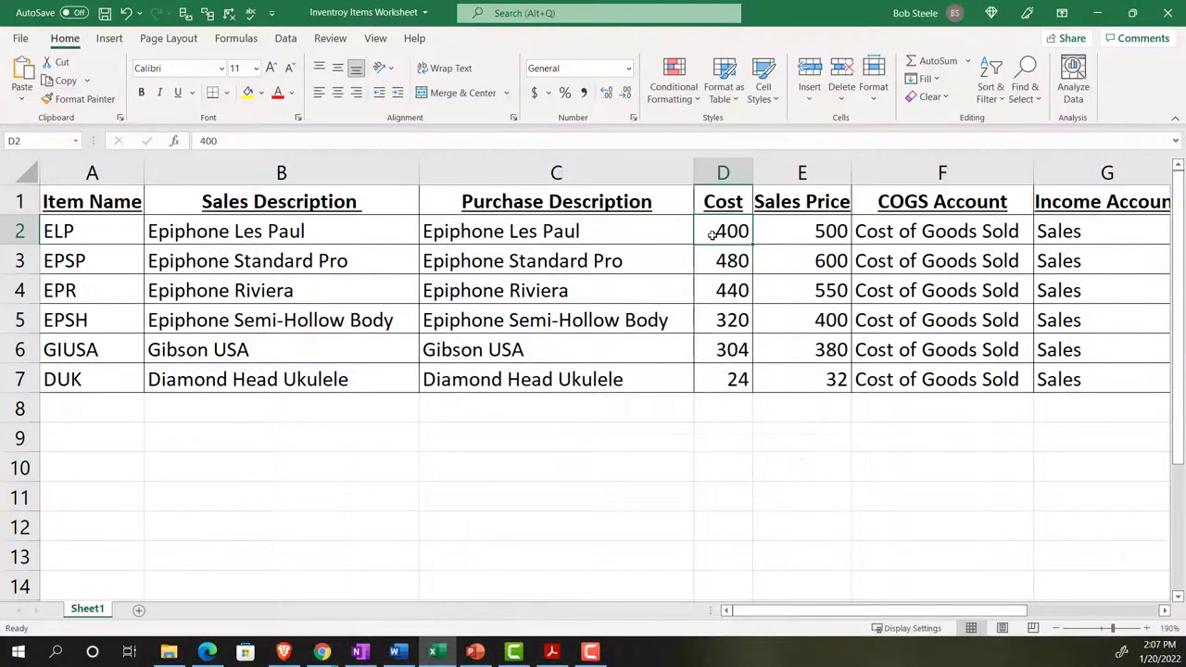
Step: Go through the ELP item's row from its cost past the accounts, quantity on hand, sales tax and as-of date
{"action": "key", "text": "Right"}
{"action": "key", "text": "Right"}
{"action": "key", "text": "Right"}
{"action": "key", "text": "Right"}
{"action": "key", "text": "Right"}
{"action": "key", "text": "Right"}
{"action": "key", "text": "Right"}
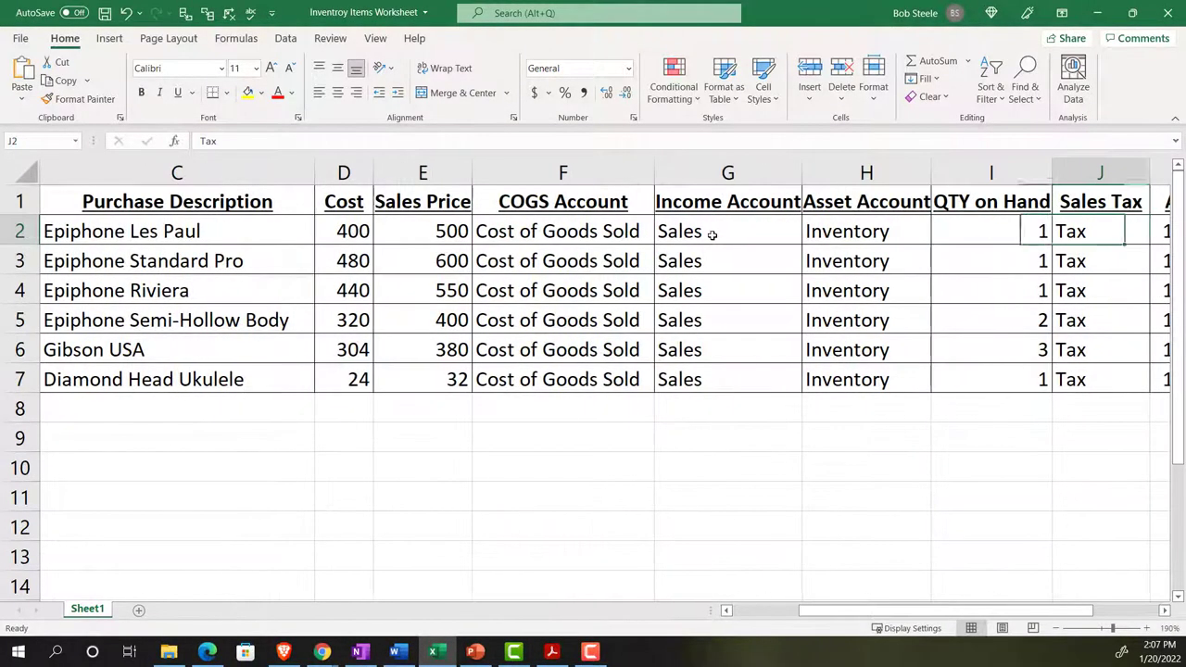
{"action": "key", "text": "Left"}
{"action": "key", "text": "Left"}
{"action": "key", "text": "Right"}
{"action": "key", "text": "Right"}
{"action": "key", "text": "Right"}
{"action": "key", "text": "Right"}
{"action": "key", "text": "Right"}
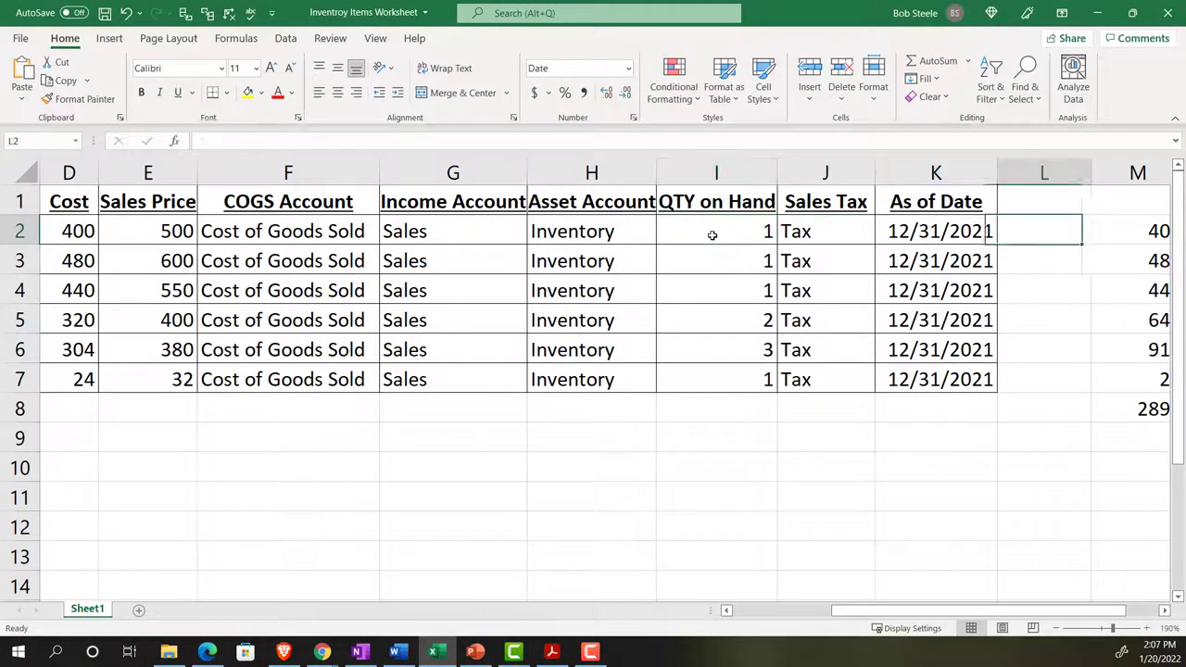
Step: Examine the quantity-times-cost formula for the ELP item in cell M2 and the column's sum in cell M8
{"action": "double_click", "coordinate": [998, 231]}
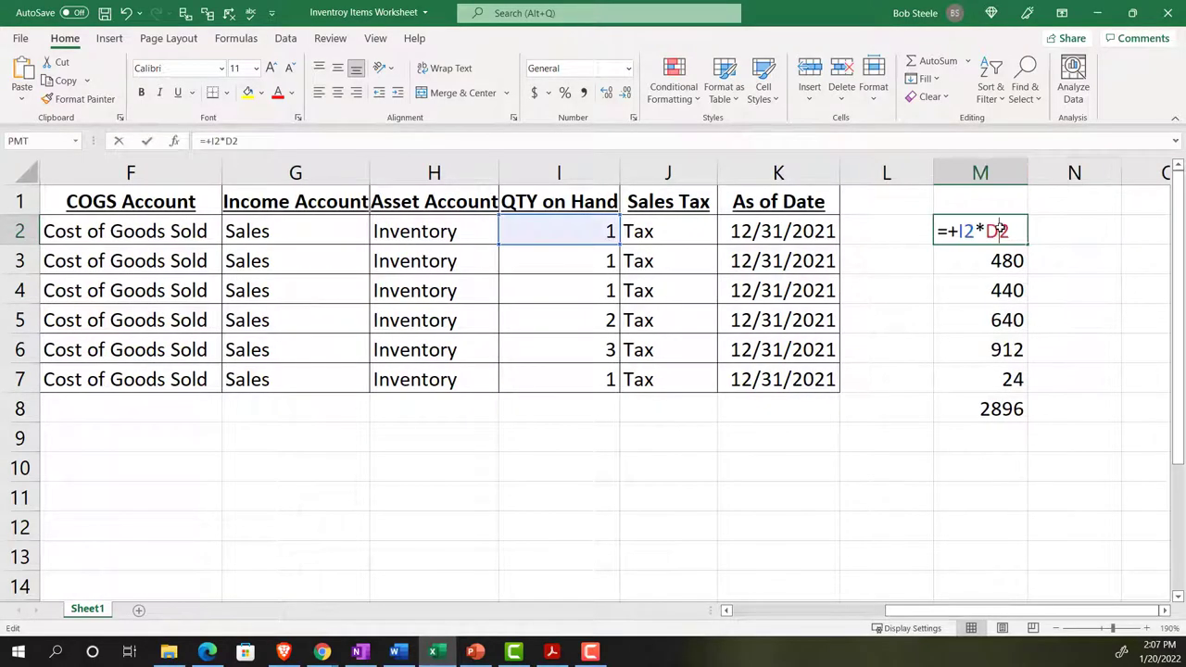
{"action": "key", "text": "Return"}
{"action": "key", "text": "Down"}
{"action": "key", "text": "Down"}
{"action": "key", "text": "Down"}
{"action": "key", "text": "Down"}
{"action": "key", "text": "Down"}
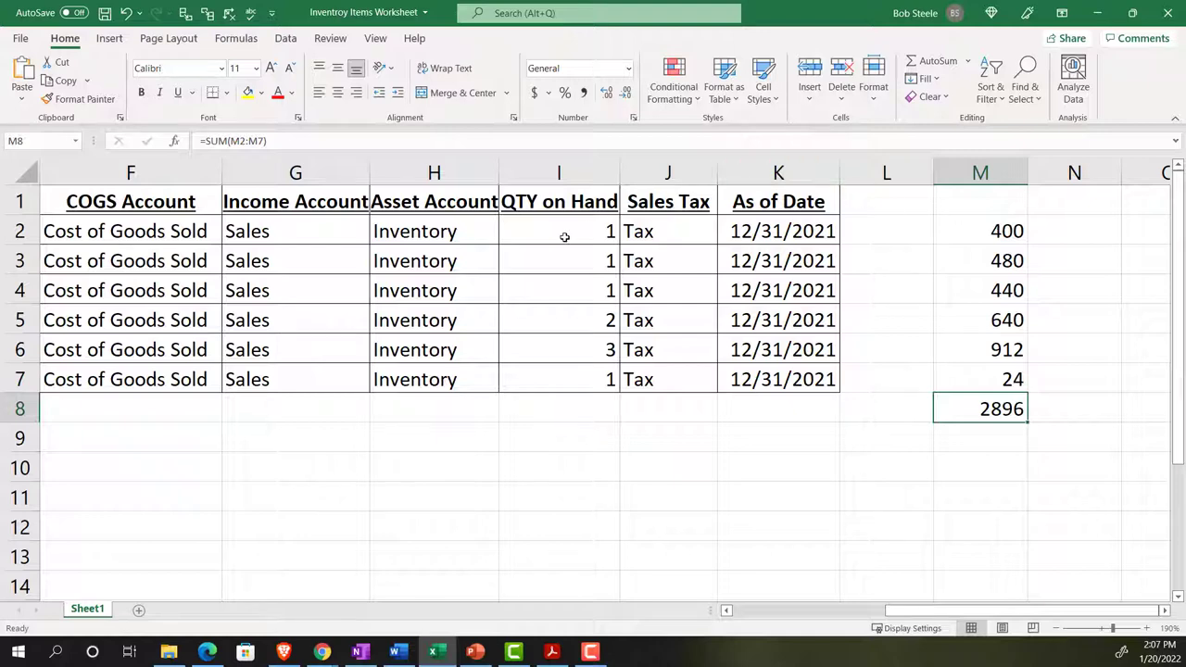
Step: Review the quantities on hand of all items and compare the worksheet with the Inventory Asset balance in the trial balance PDF
{"action": "left_click_drag", "start_coordinate": [564, 236], "coordinate": [559, 371]}
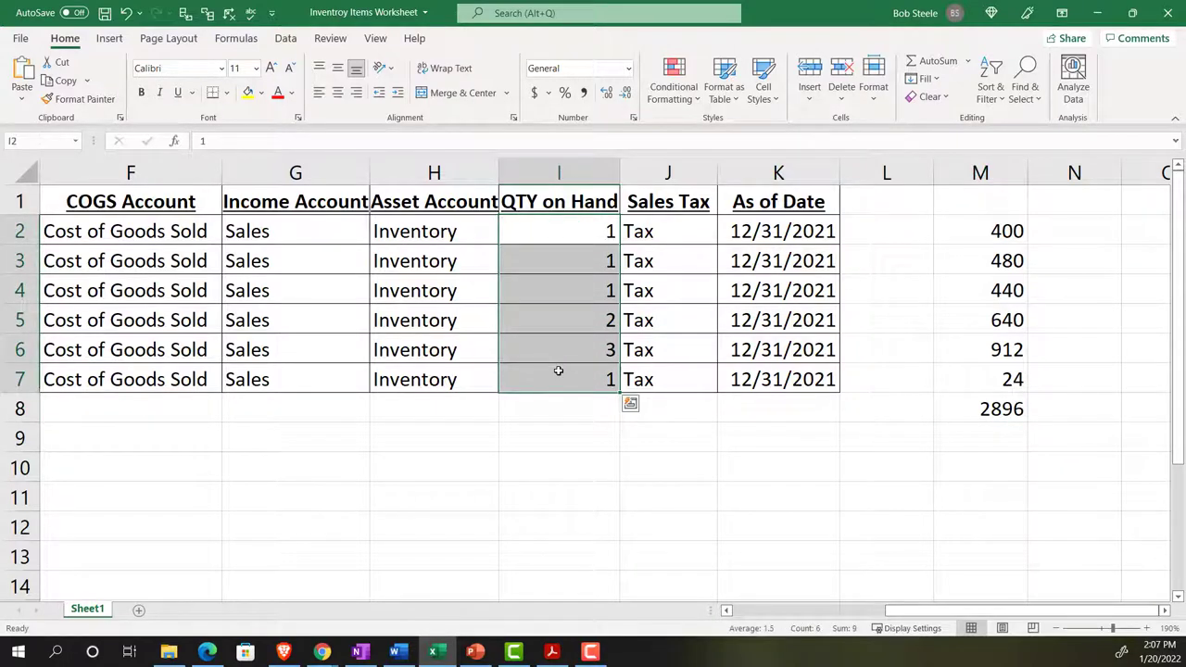
{"action": "left_click", "coordinate": [560, 653]}
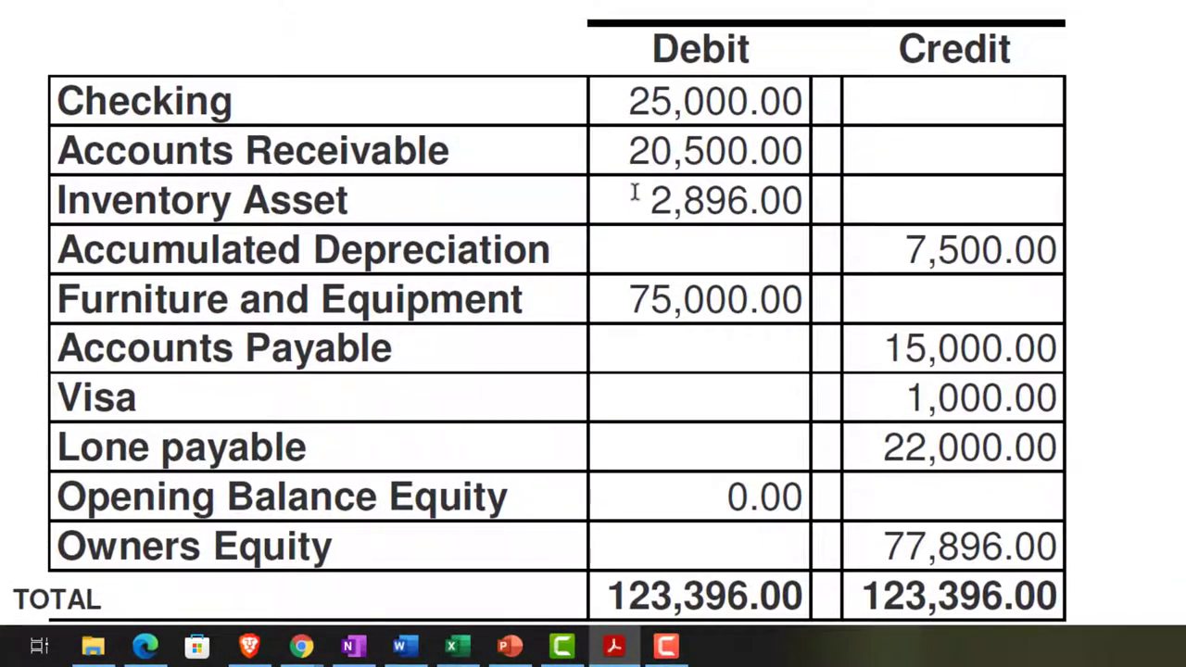
{"action": "scroll", "coordinate": [630, 213], "scroll_direction": "down", "scroll_amount": 1}
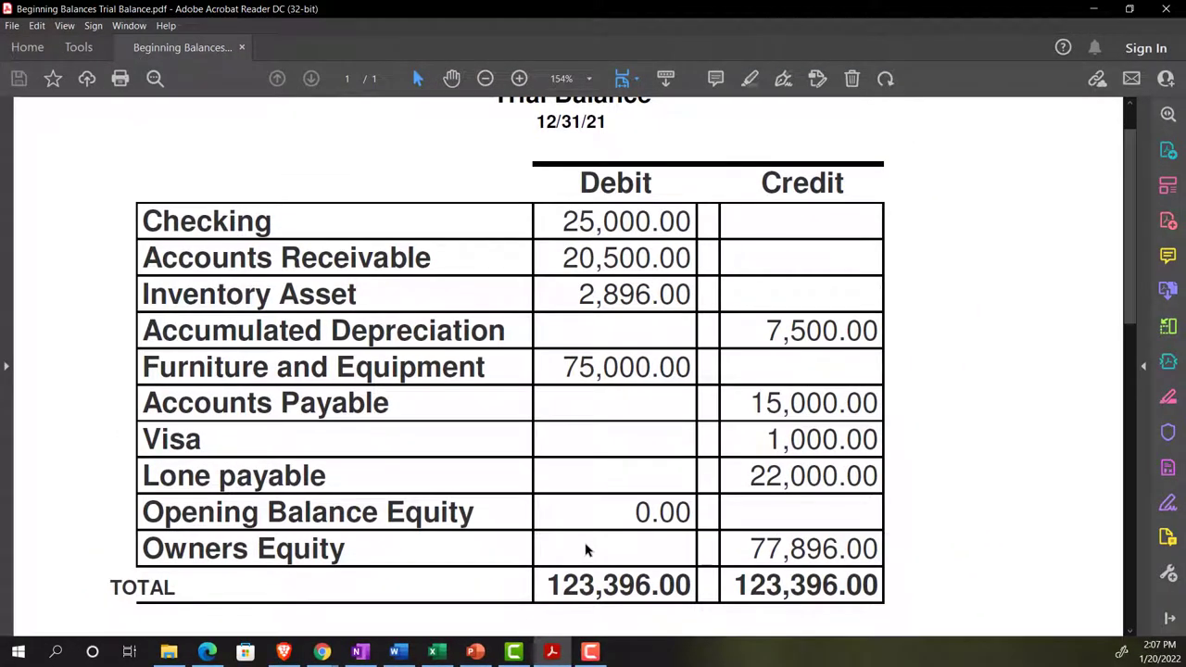
{"action": "left_click", "coordinate": [1093, 9]}
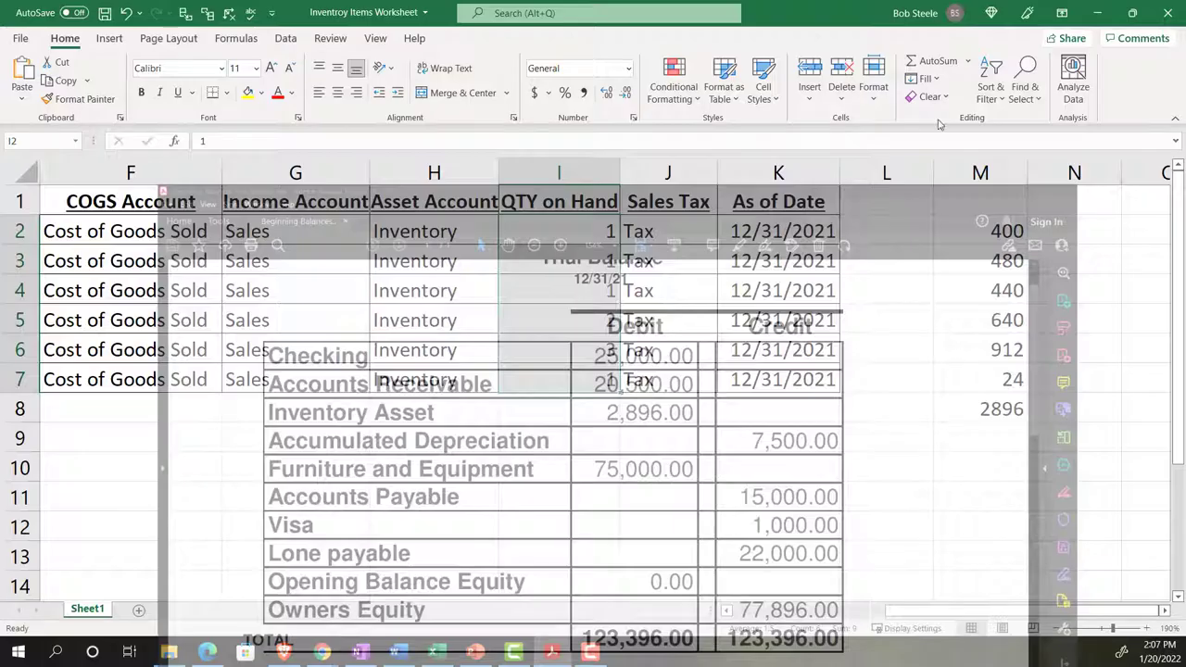
Step: Switch to the Products and Services page in Chrome and start an import of products and services
{"action": "mouse_move", "coordinate": [326, 651]}
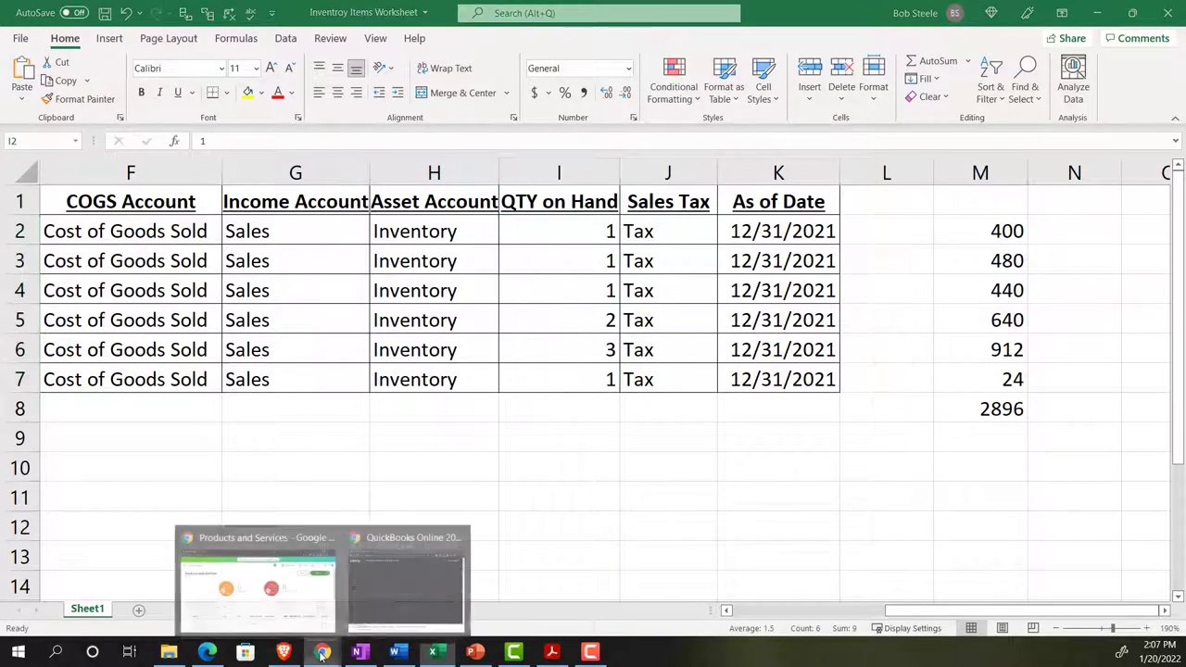
{"action": "left_click", "coordinate": [295, 598]}
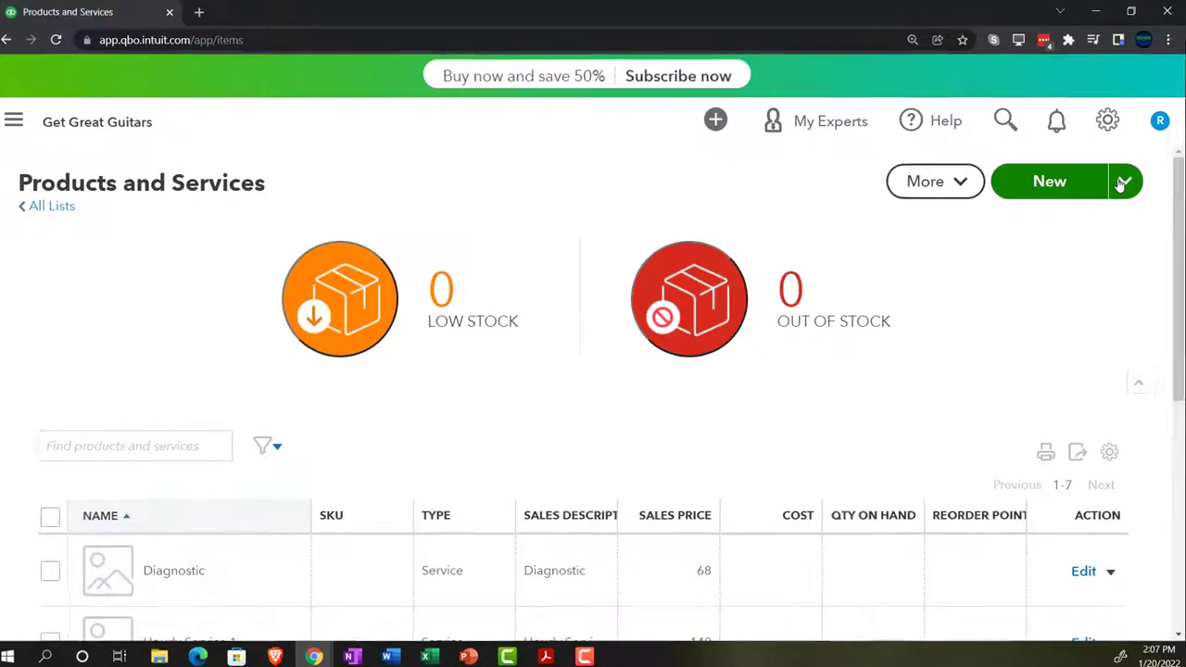
{"action": "left_click", "coordinate": [1126, 181]}
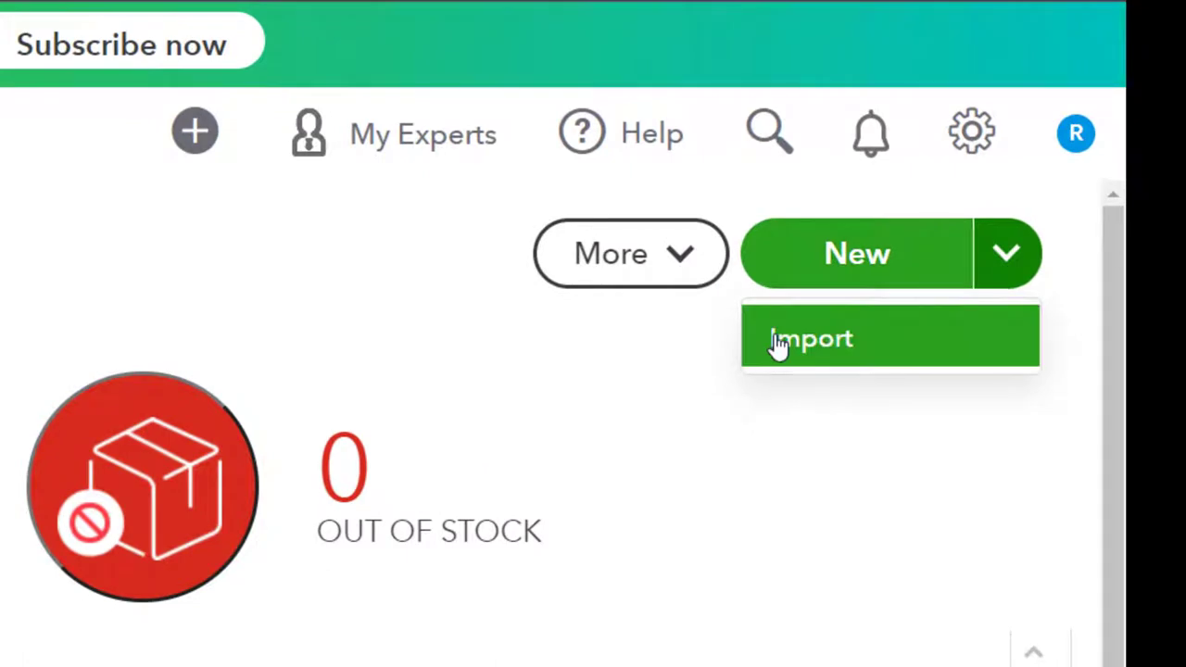
{"action": "left_click", "coordinate": [788, 339]}
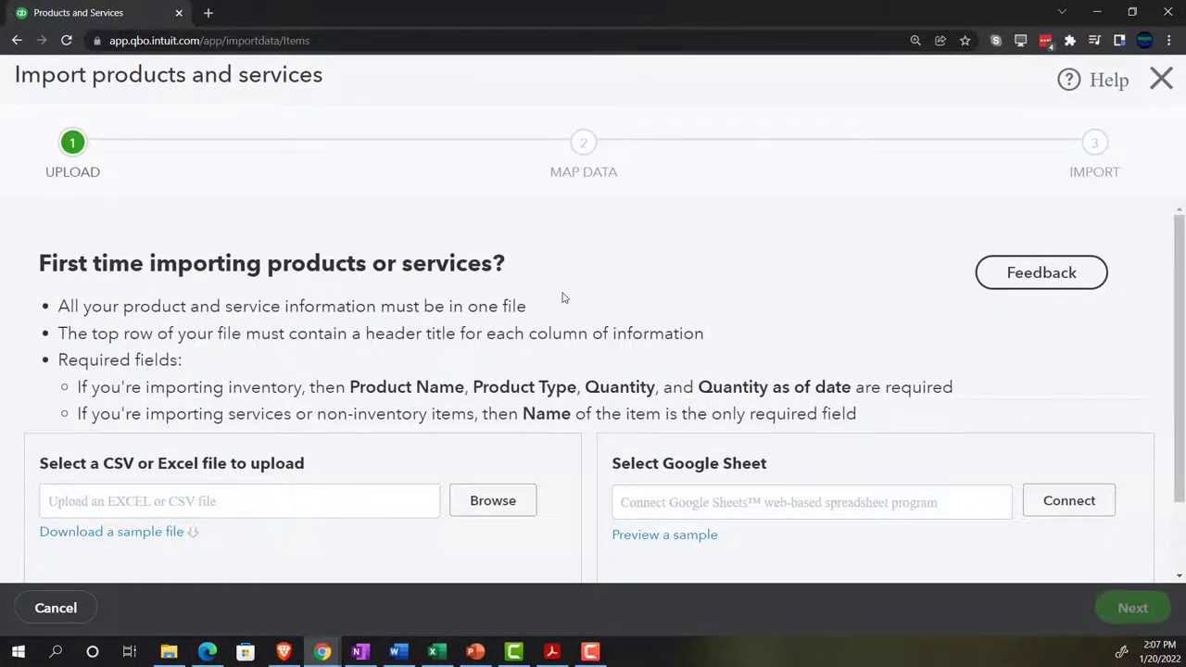
Step: Download the sample import file, open it in Excel and enable editing
{"action": "scroll", "coordinate": [561, 297], "scroll_direction": "down", "scroll_amount": 1}
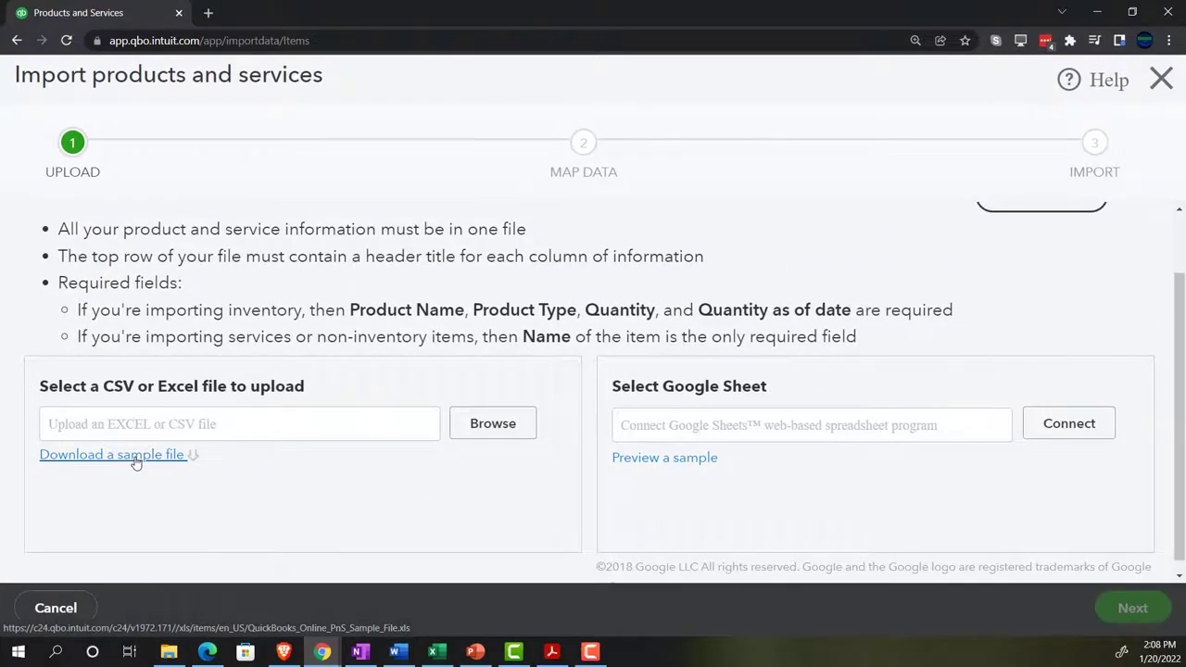
{"action": "left_click", "coordinate": [136, 461]}
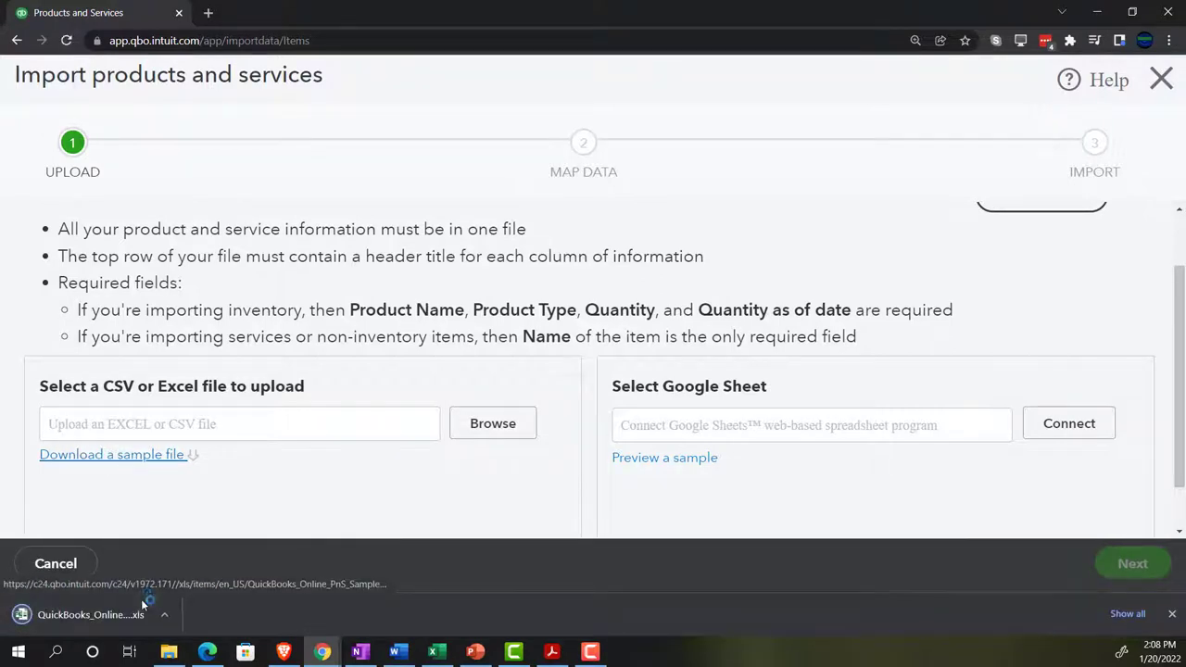
{"action": "left_click", "coordinate": [104, 614]}
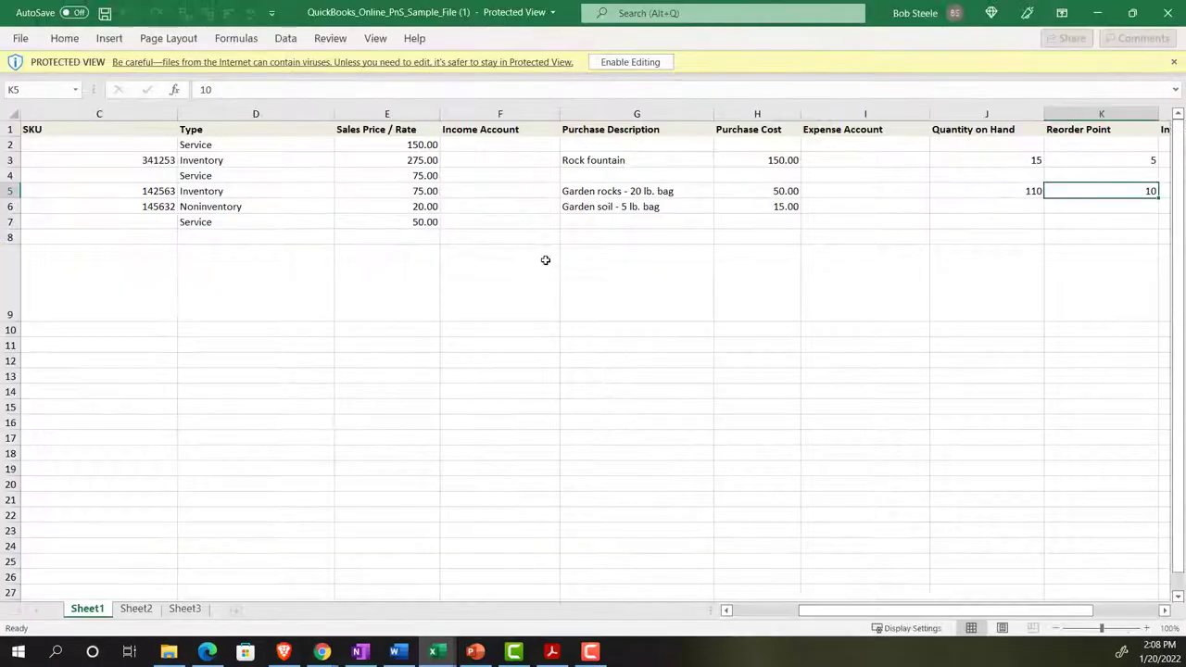
{"action": "left_click", "coordinate": [630, 61]}
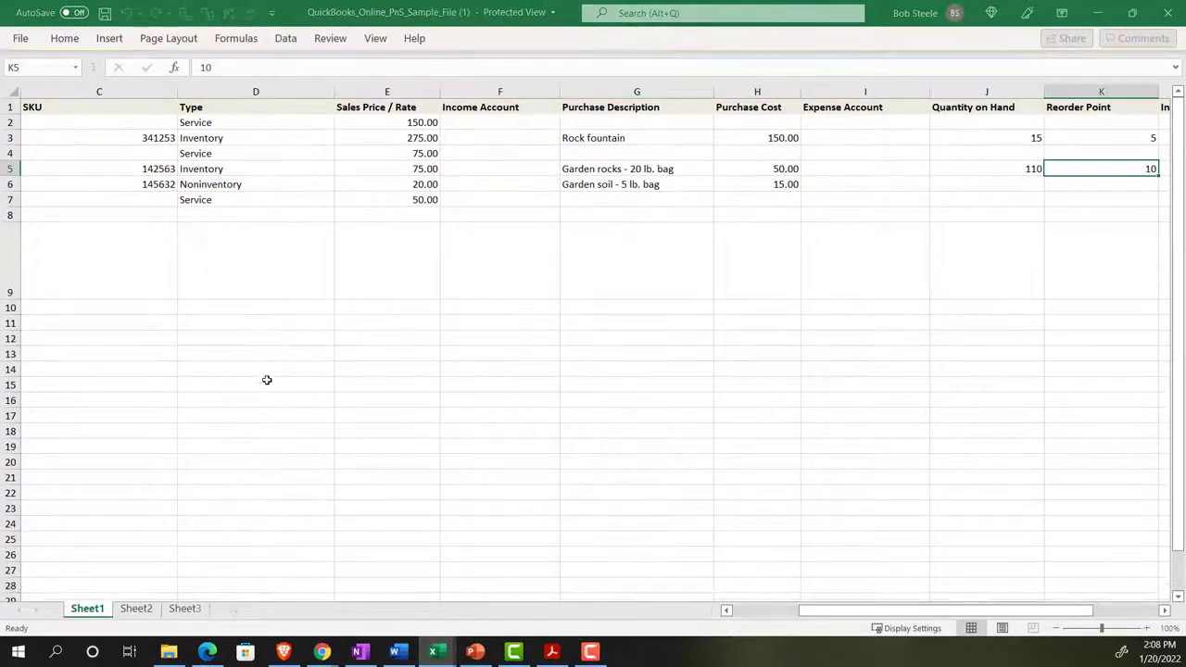
Step: Delete rows 9 and 10 of the sample sheet, including the yellow "Do not import this file as is" note
{"action": "left_click", "coordinate": [127, 368]}
{"action": "scroll", "coordinate": [125, 368], "scroll_direction": "up", "scroll_amount": 3}
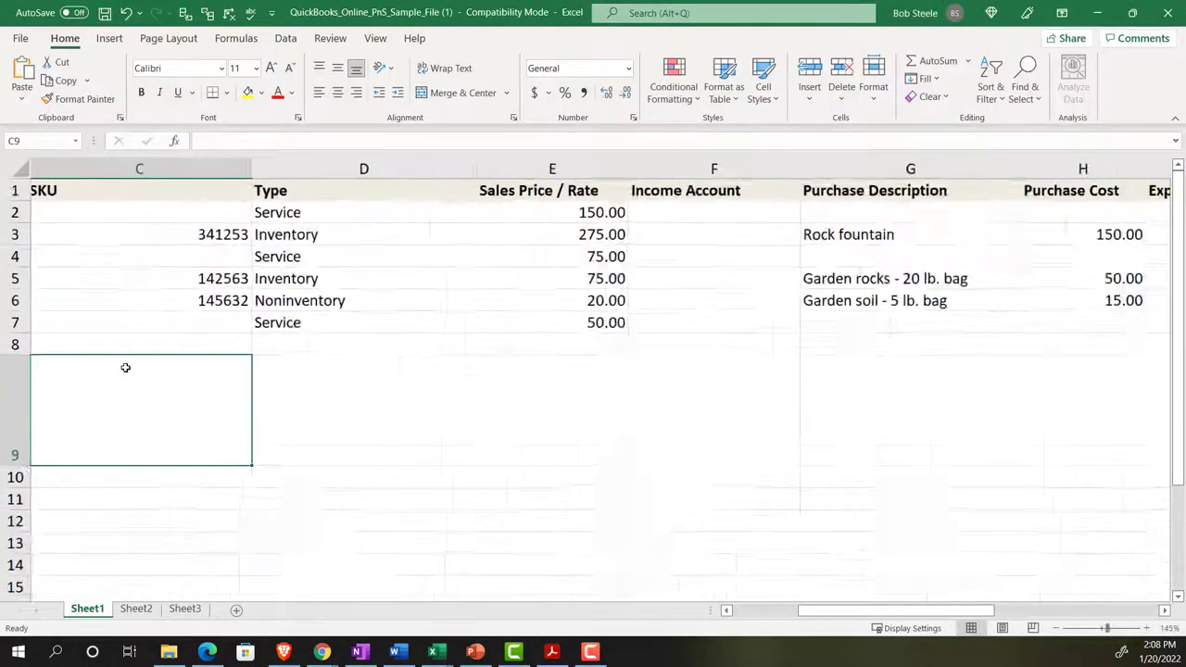
{"action": "scroll", "coordinate": [125, 368], "scroll_direction": "up", "scroll_amount": 2}
{"action": "left_click", "coordinate": [147, 323]}
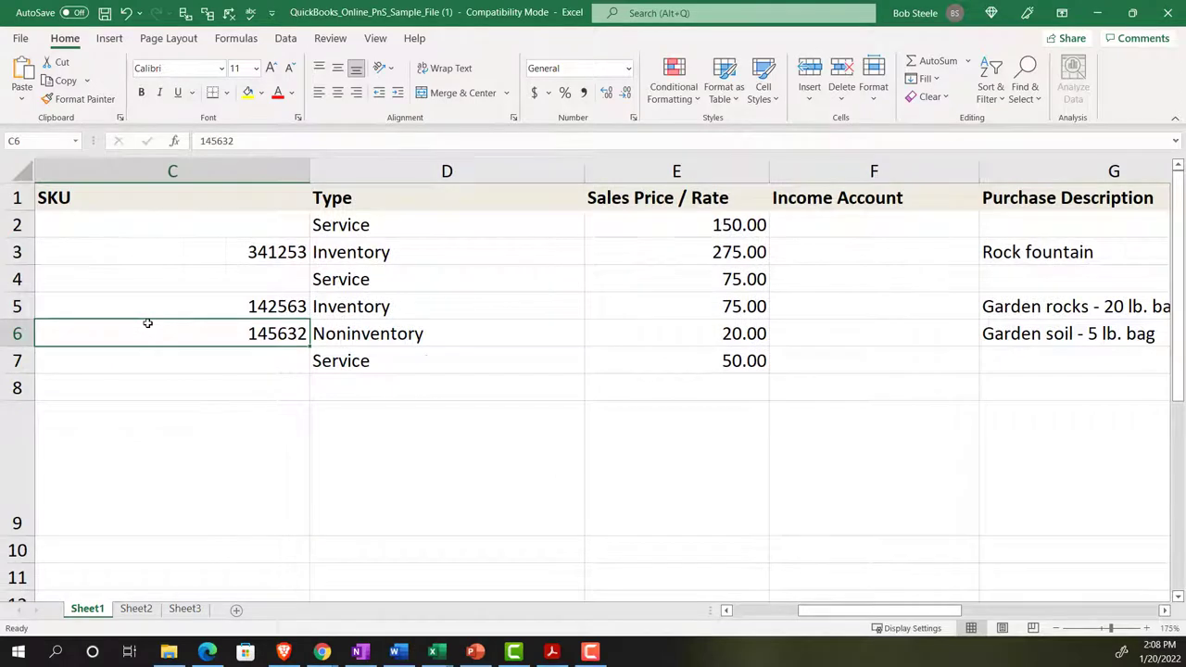
{"action": "key", "text": "Home"}
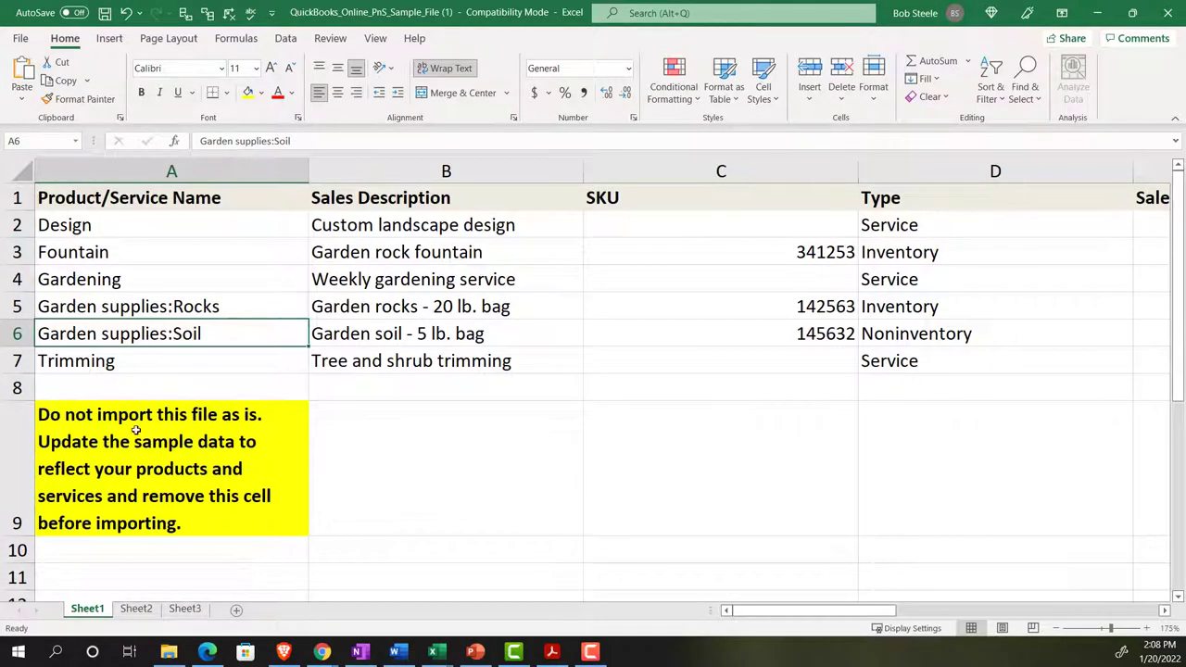
{"action": "left_click", "coordinate": [135, 430]}
{"action": "left_click_drag", "start_coordinate": [19, 505], "coordinate": [107, 535]}
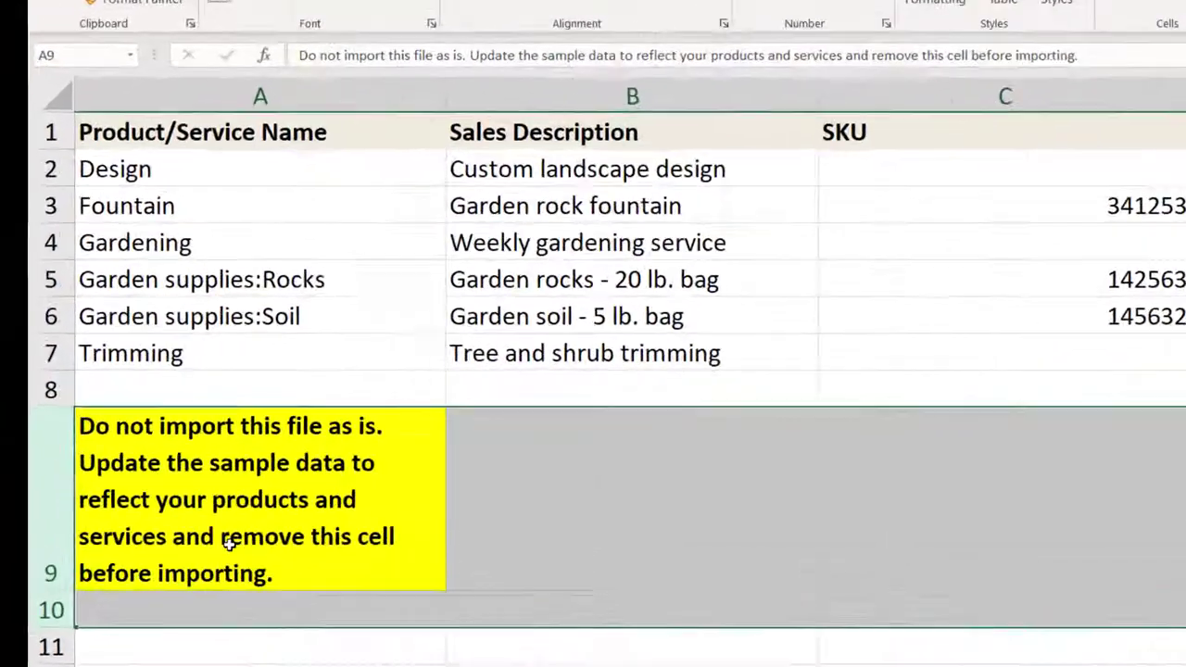
{"action": "right_click", "coordinate": [147, 500]}
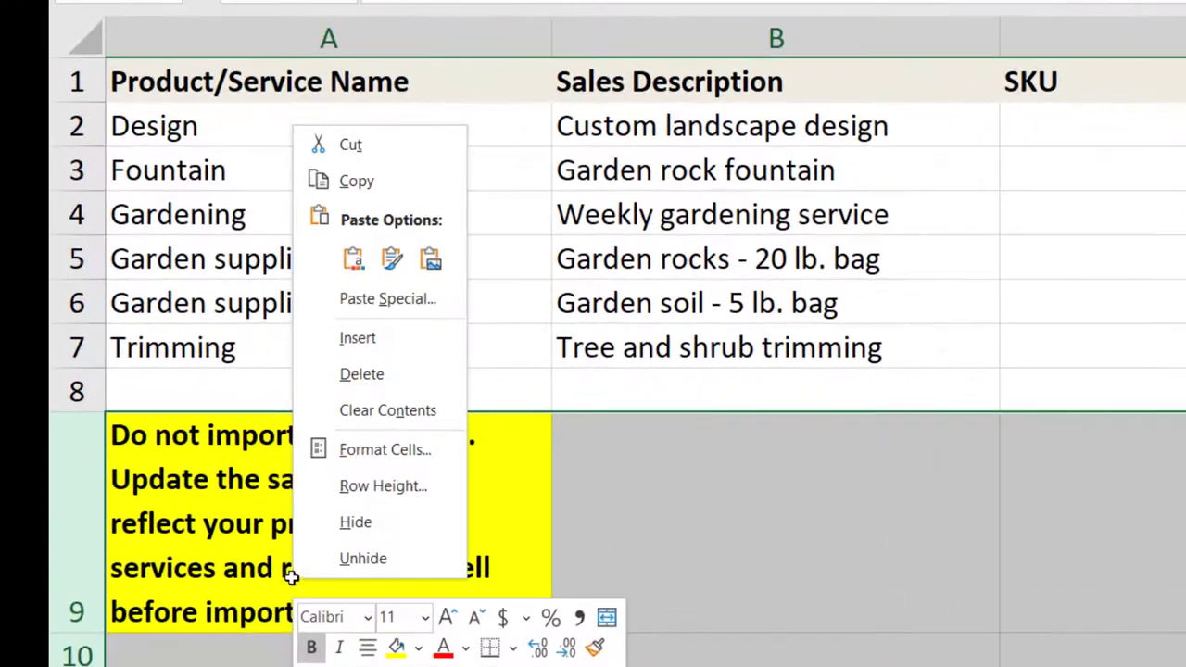
{"action": "left_click", "coordinate": [345, 378]}
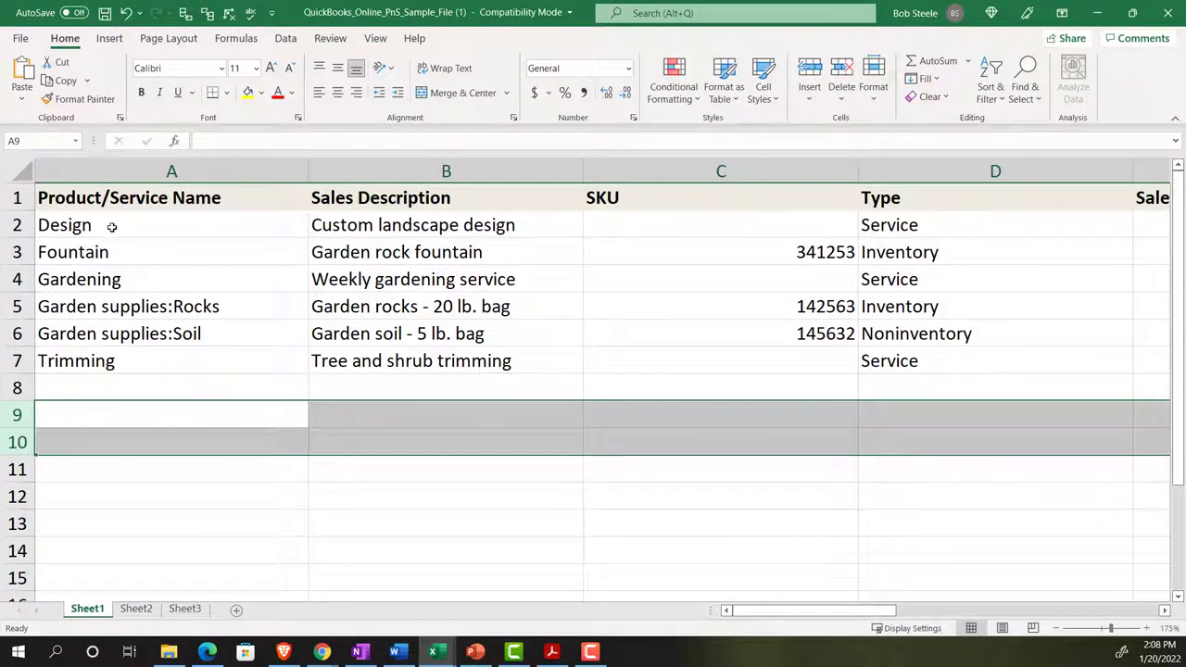
Step: Clear the sample entries under Product/Service Name and Sales Description in rows 2 to 7, keeping the headers
{"action": "left_click_drag", "start_coordinate": [111, 227], "coordinate": [119, 365]}
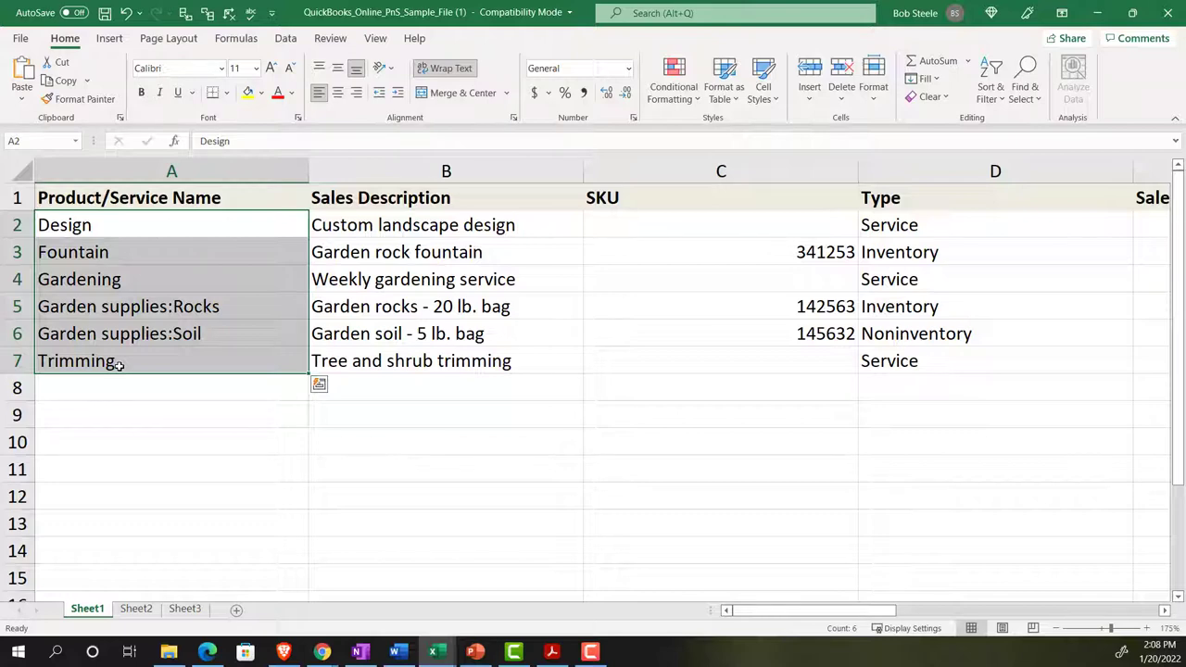
{"action": "key", "text": "Delete"}
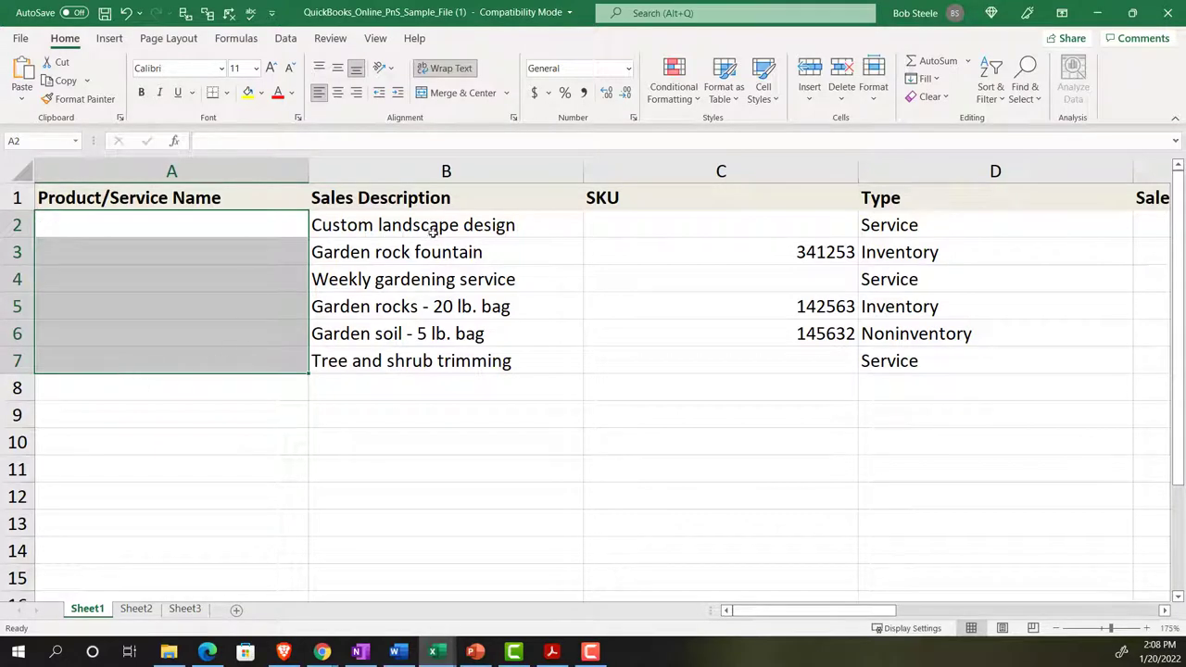
{"action": "left_click_drag", "start_coordinate": [431, 225], "coordinate": [435, 361]}
{"action": "key", "text": "Delete"}
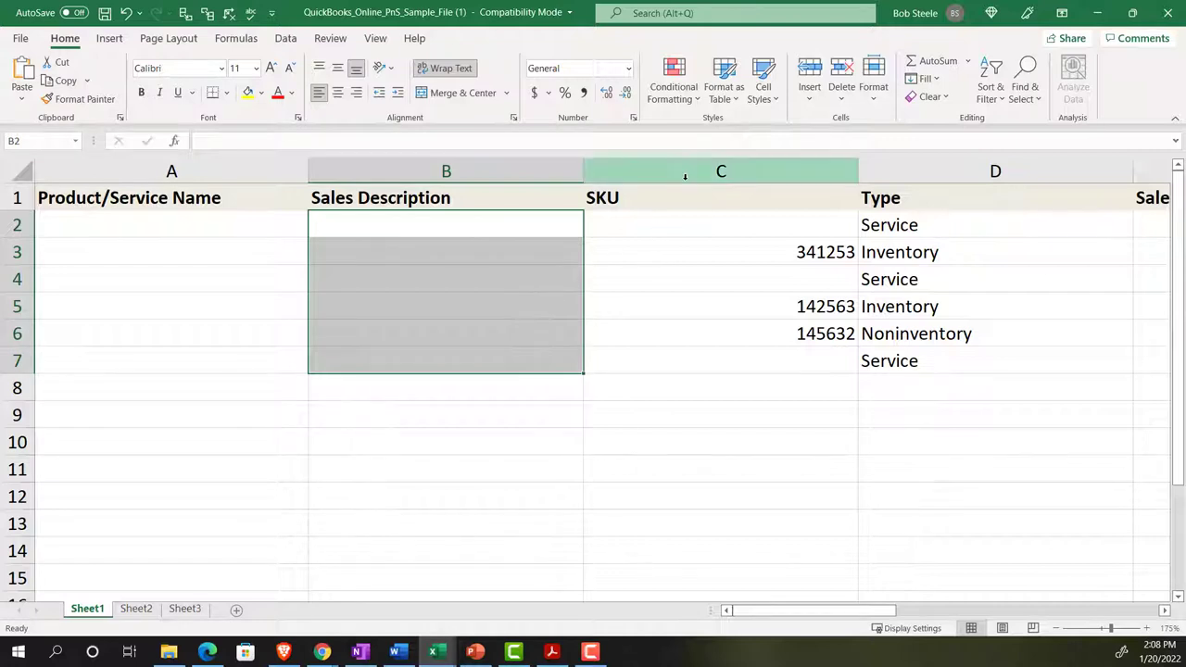
Step: Delete the entire SKU column from the sample sheet
{"action": "left_click", "coordinate": [684, 176]}
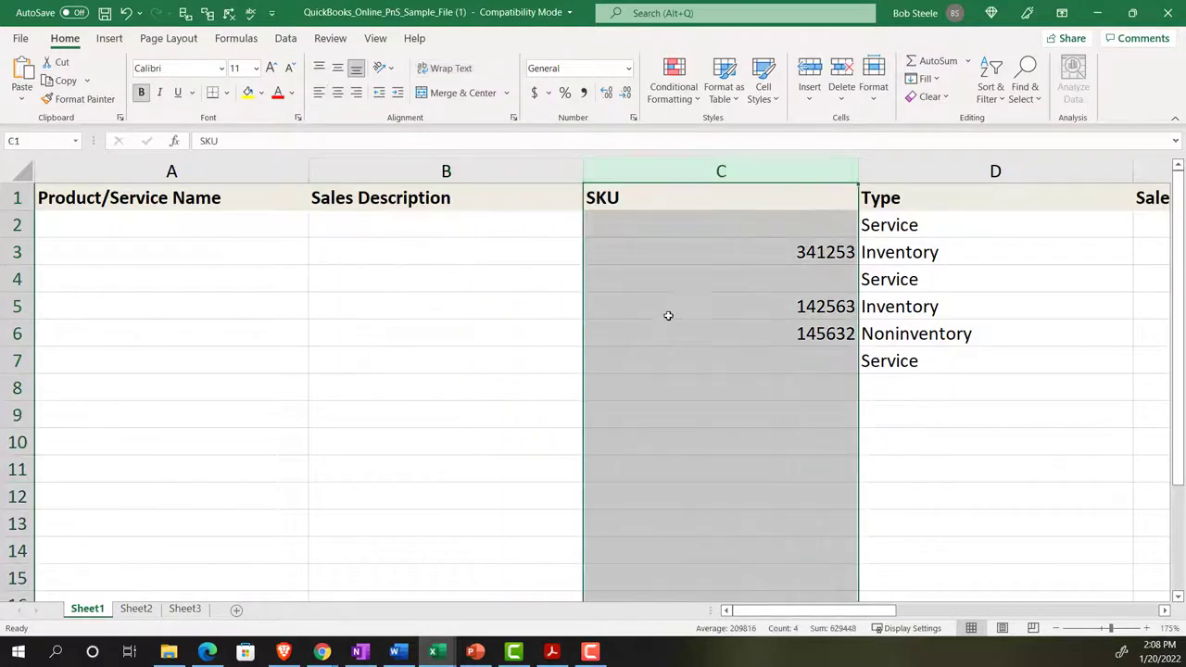
{"action": "right_click", "coordinate": [668, 318]}
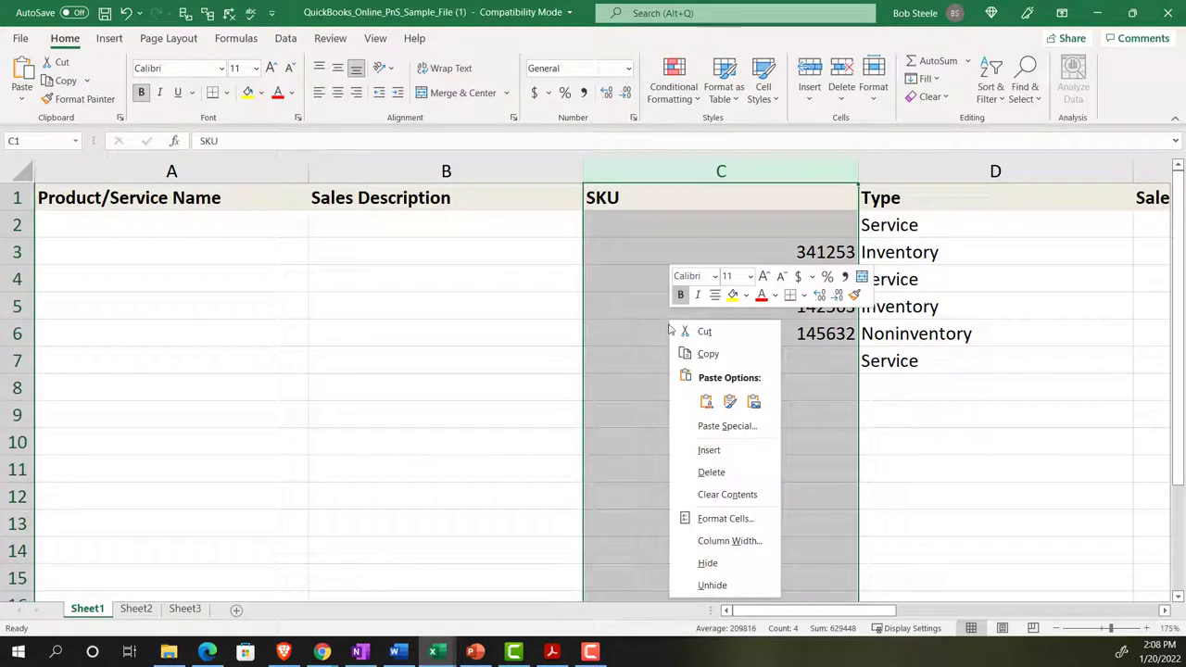
{"action": "left_click", "coordinate": [703, 468]}
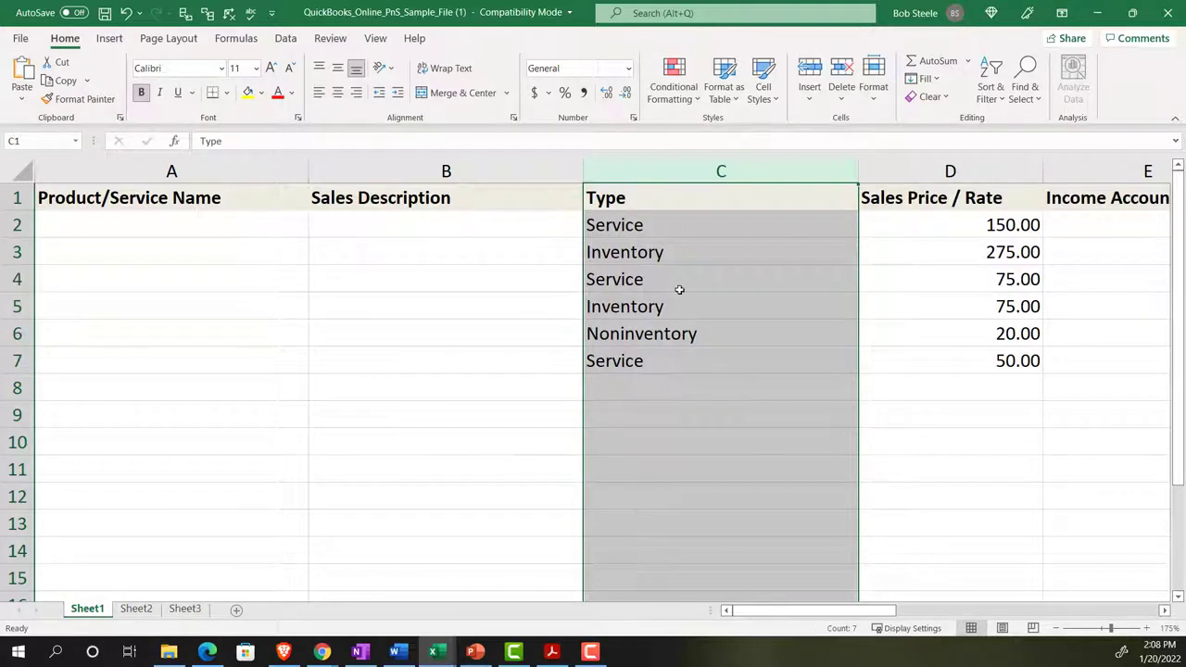
Step: Set the Type to Inventory in C2 and fill it down through row 7
{"action": "left_click", "coordinate": [661, 225]}
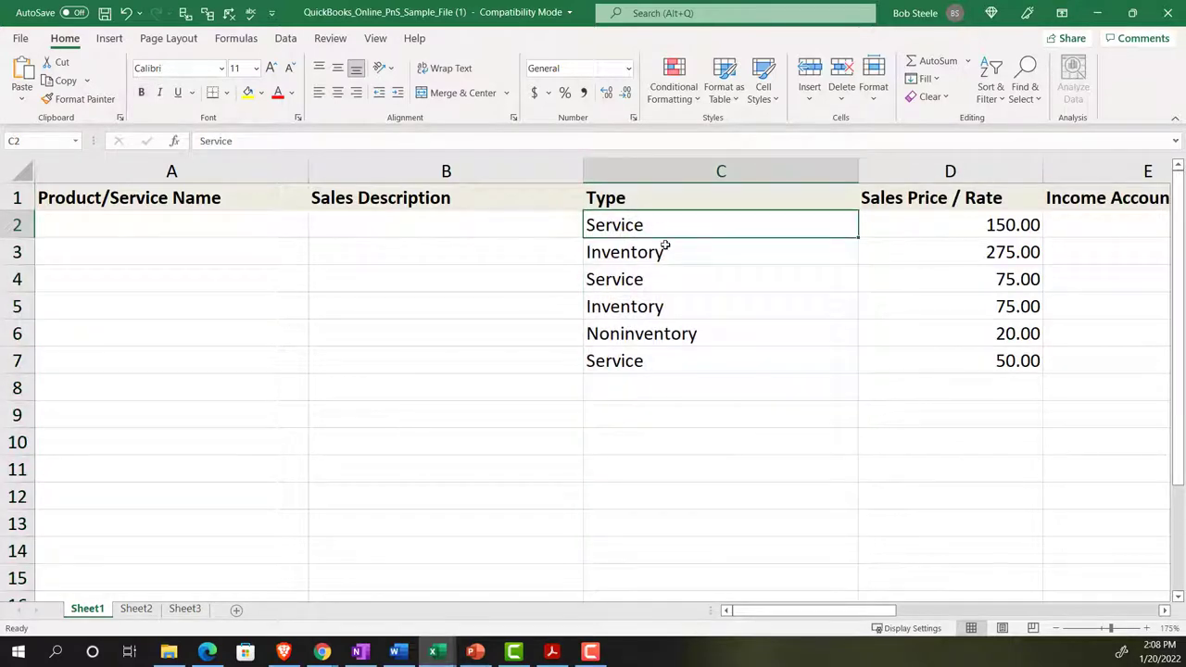
{"action": "type", "text": "Inventory"}
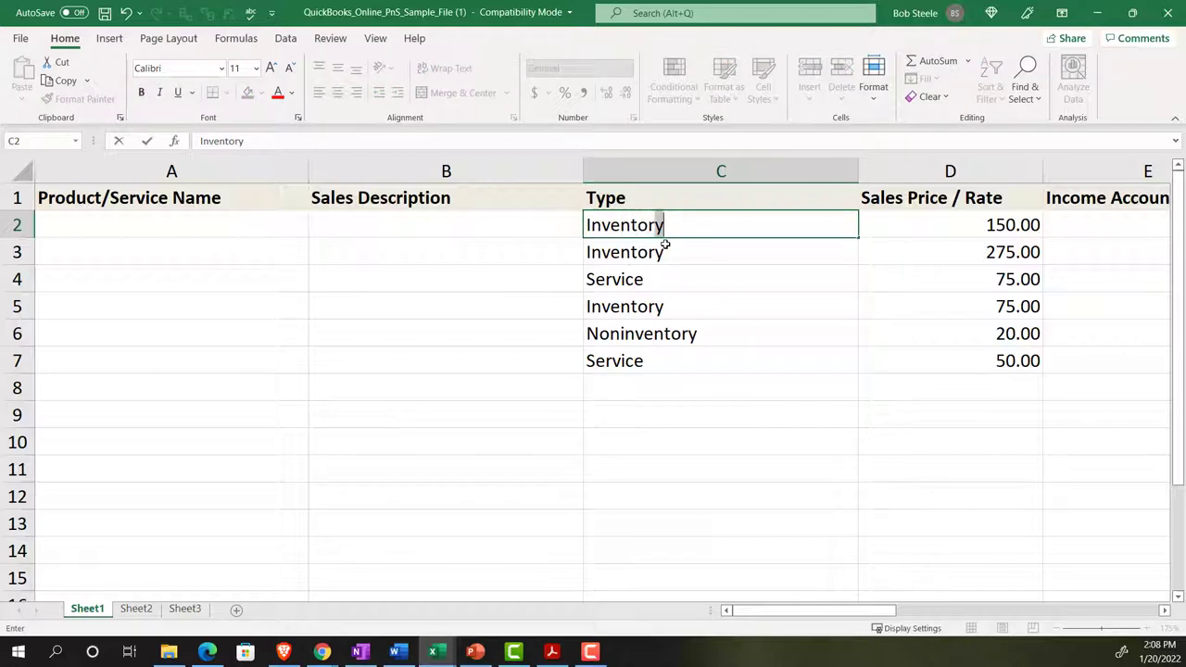
{"action": "key", "text": "Return"}
{"action": "left_click", "coordinate": [714, 216]}
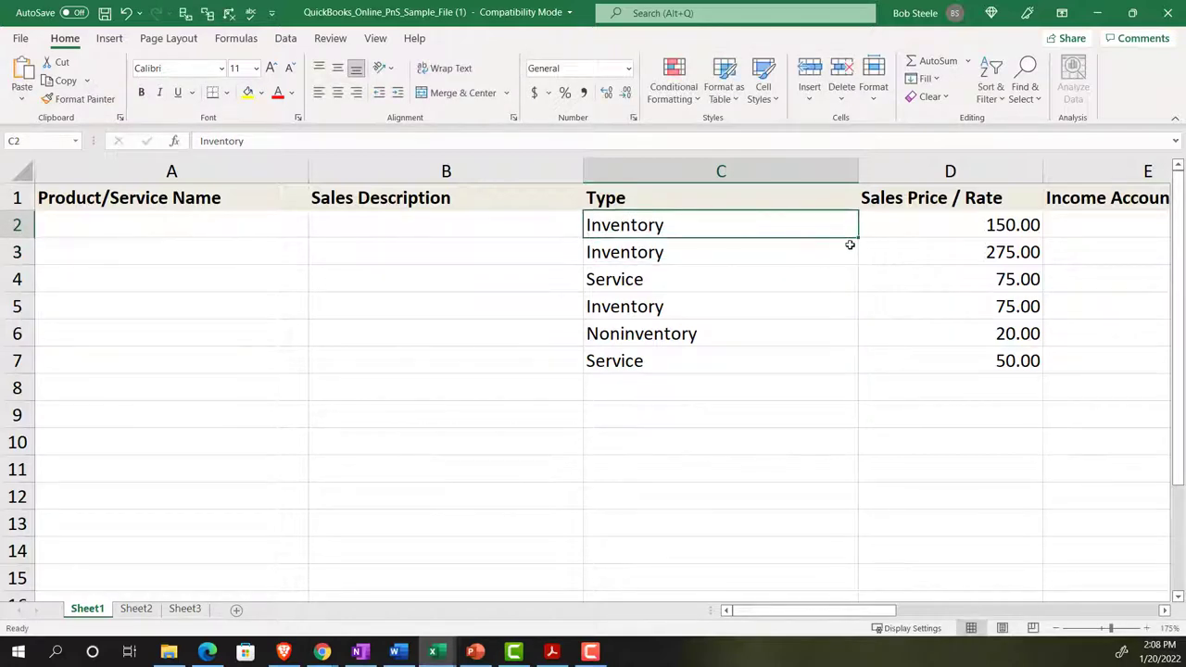
{"action": "left_click_drag", "start_coordinate": [857, 239], "coordinate": [840, 371]}
Step: Clear the sample amounts under Sales Price / Rate in rows 2 to 7, keeping the header
{"action": "key", "text": "Right"}
{"action": "key", "text": "Right"}
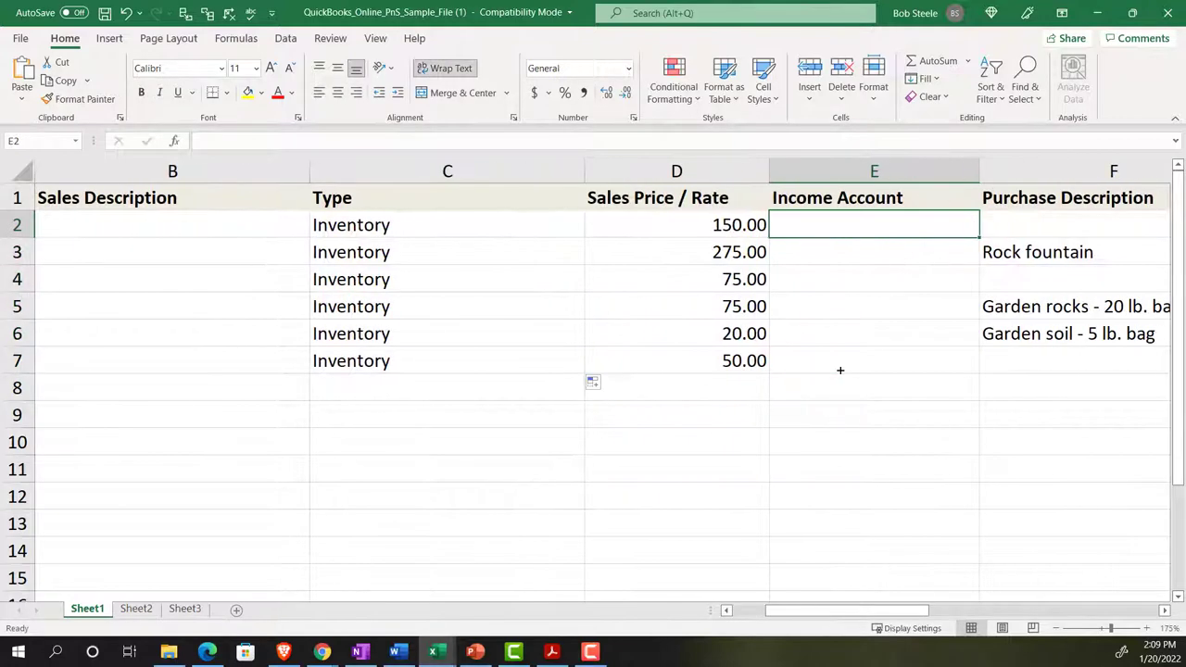
{"action": "left_click_drag", "start_coordinate": [679, 230], "coordinate": [690, 359]}
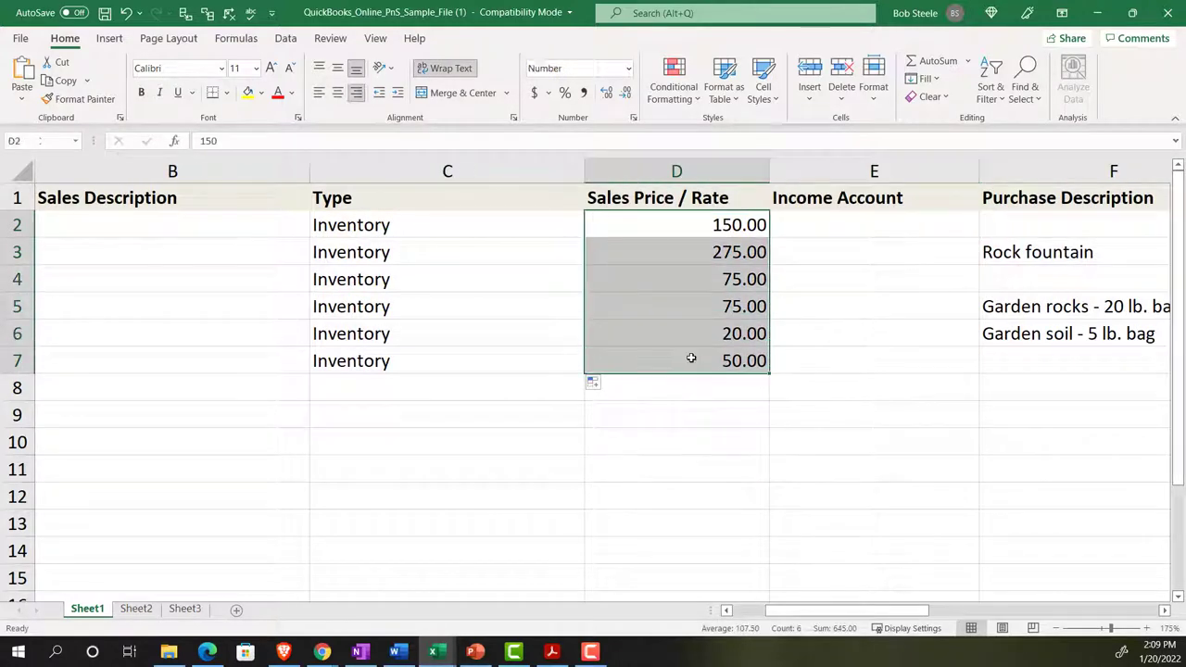
{"action": "key", "text": "Delete"}
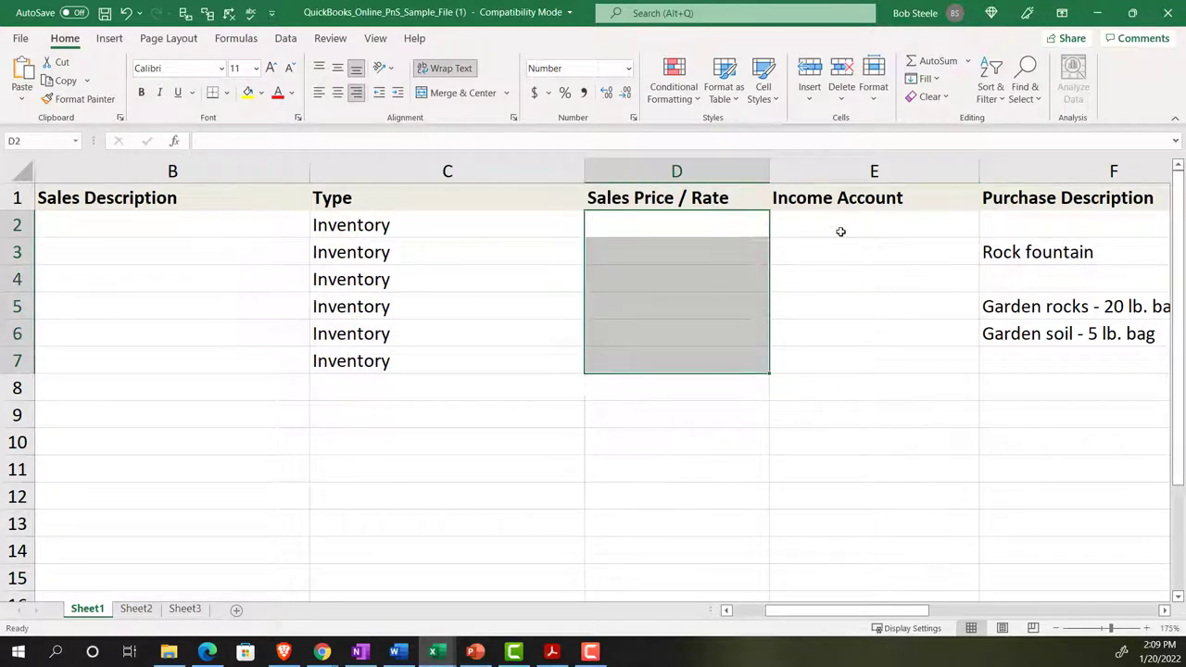
Step: Clear the sample entries under Purchase Description in rows 2 to 7, keeping the header
{"action": "left_click", "coordinate": [840, 232]}
{"action": "key", "text": "Right"}
{"action": "key", "text": "Right"}
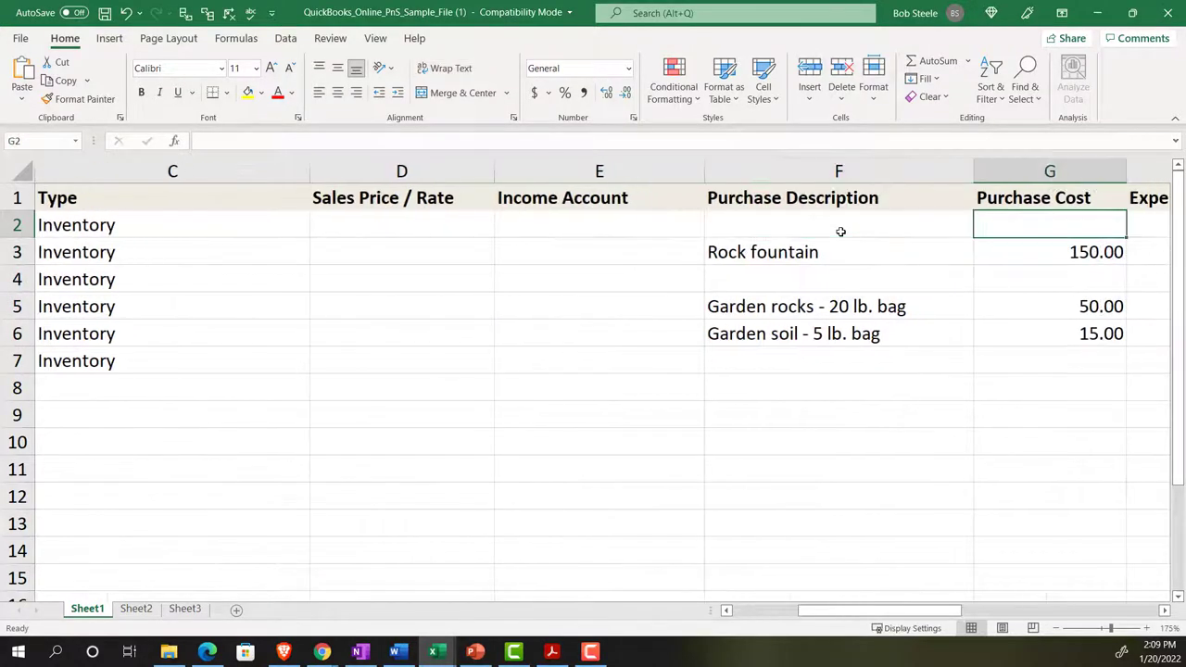
{"action": "key", "text": "Left"}
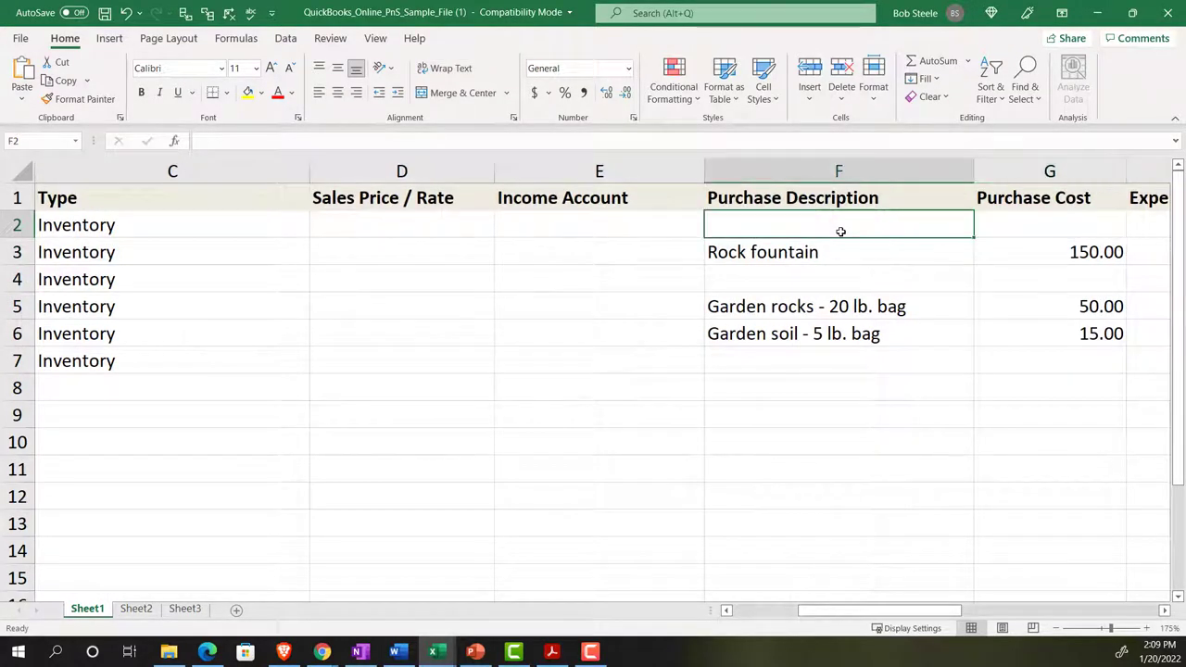
{"action": "left_click_drag", "start_coordinate": [840, 232], "coordinate": [845, 348]}
{"action": "key", "text": "Delete"}
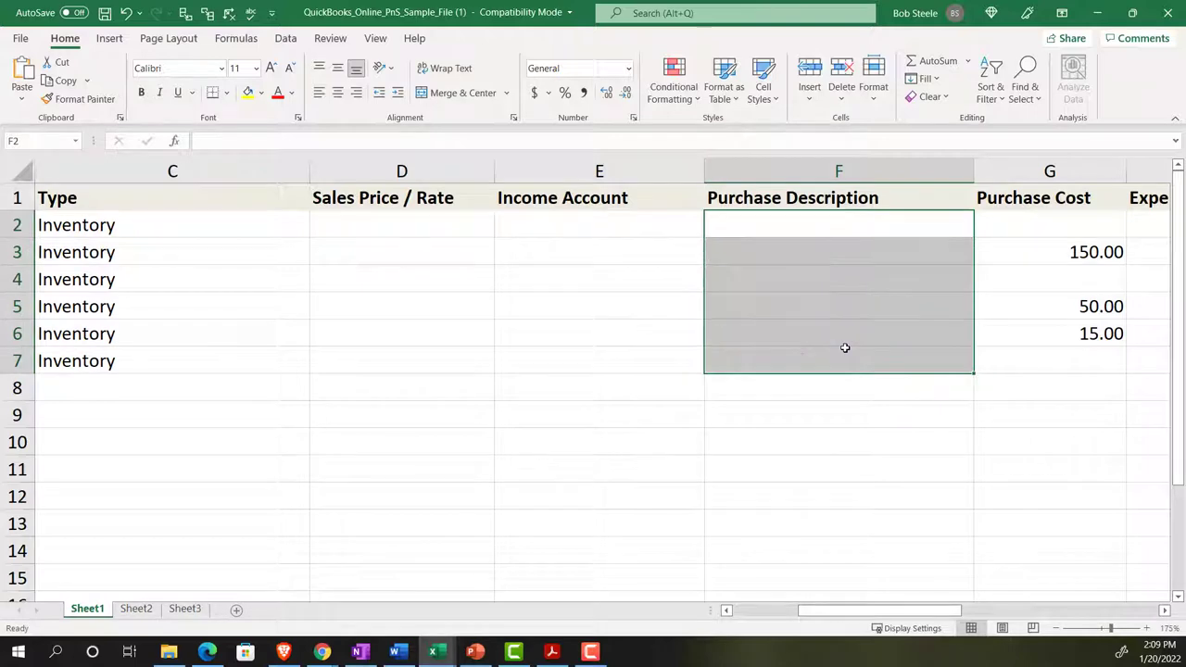
Step: Clear the sample amounts under Purchase Cost in rows 2 to 6, keeping the header
{"action": "key", "text": "Right"}
{"action": "key", "text": "Right"}
{"action": "key", "text": "Right"}
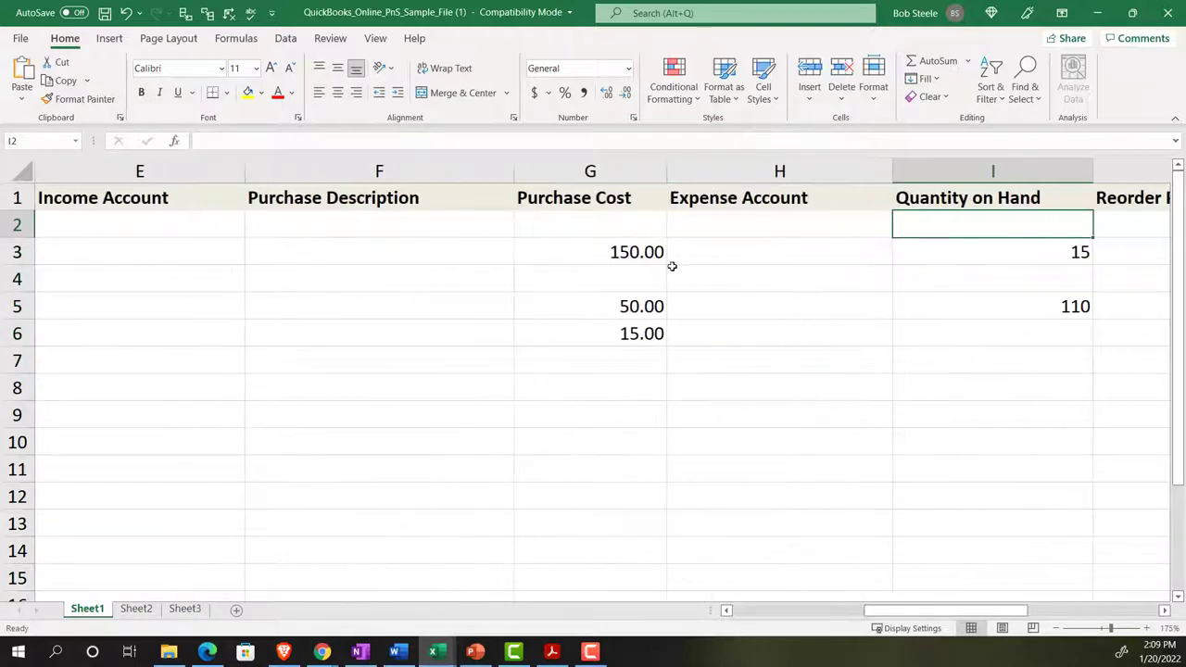
{"action": "left_click_drag", "start_coordinate": [601, 231], "coordinate": [593, 327]}
{"action": "key", "text": "Delete"}
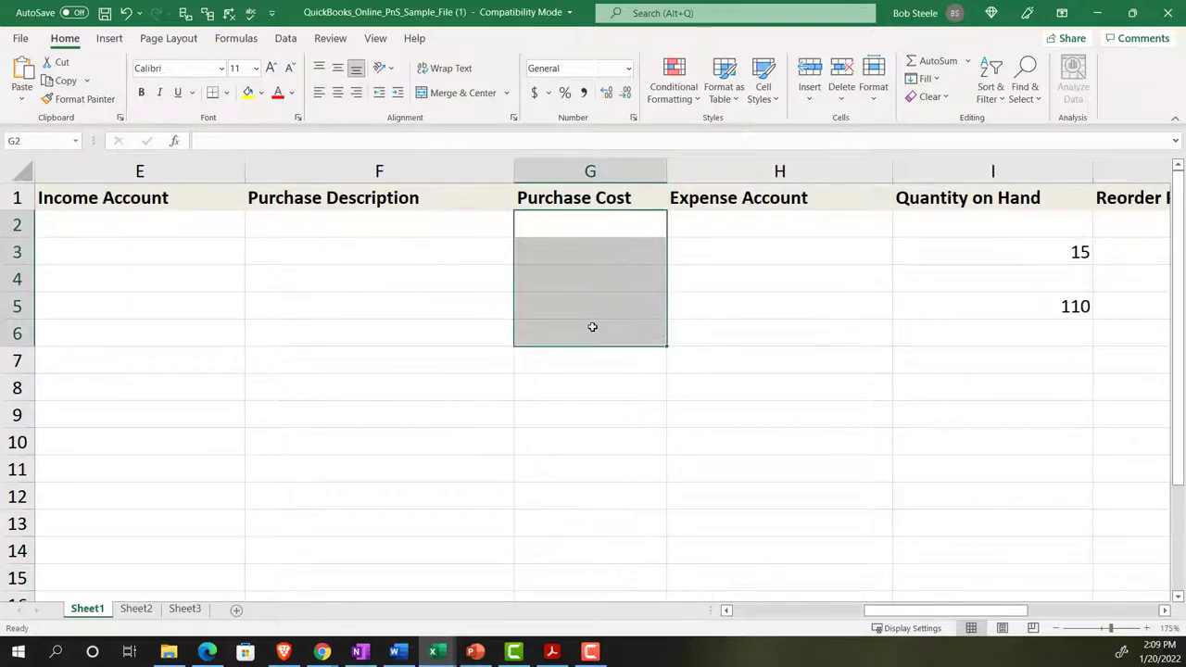
Step: Clear the sample quantities under Quantity on Hand in rows 2 to 6, keeping the header
{"action": "key", "text": "Right"}
{"action": "key", "text": "Right"}
{"action": "key", "text": "Right"}
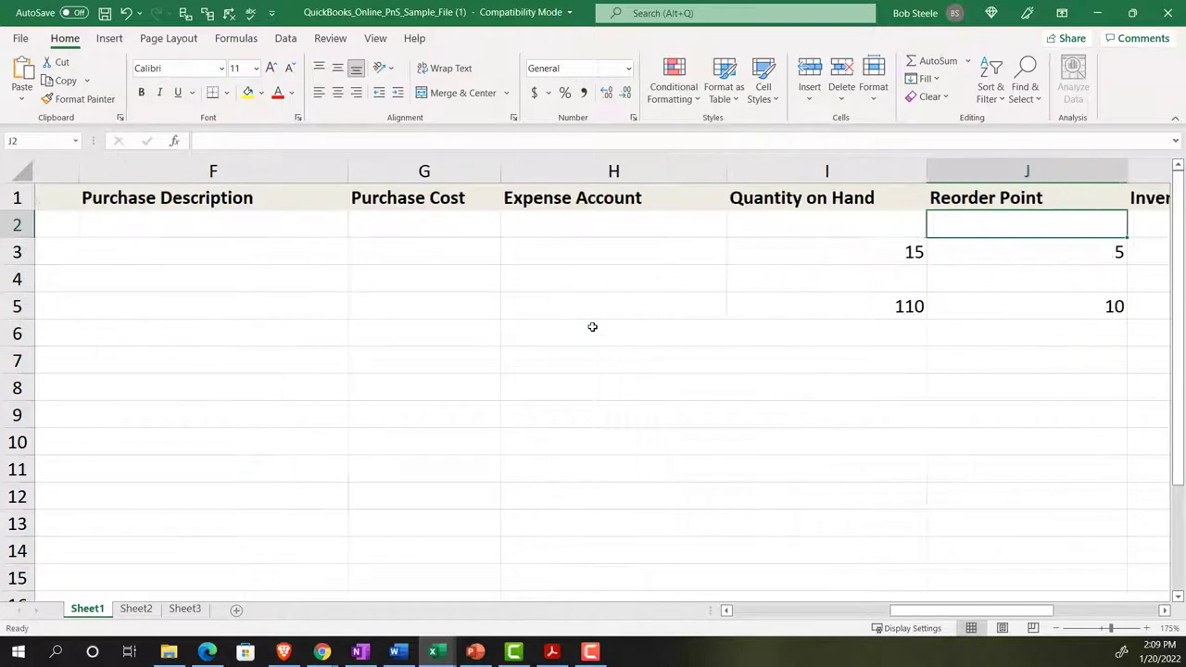
{"action": "key", "text": "Left"}
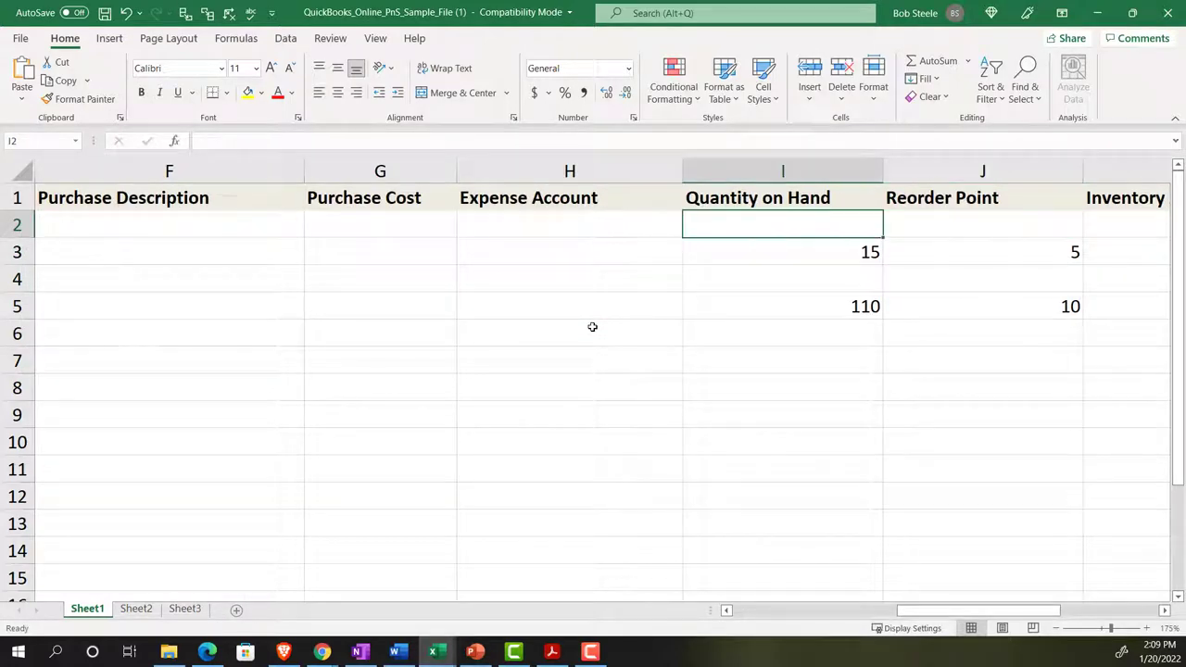
{"action": "key", "text": "Down"}
{"action": "key", "text": "Down"}
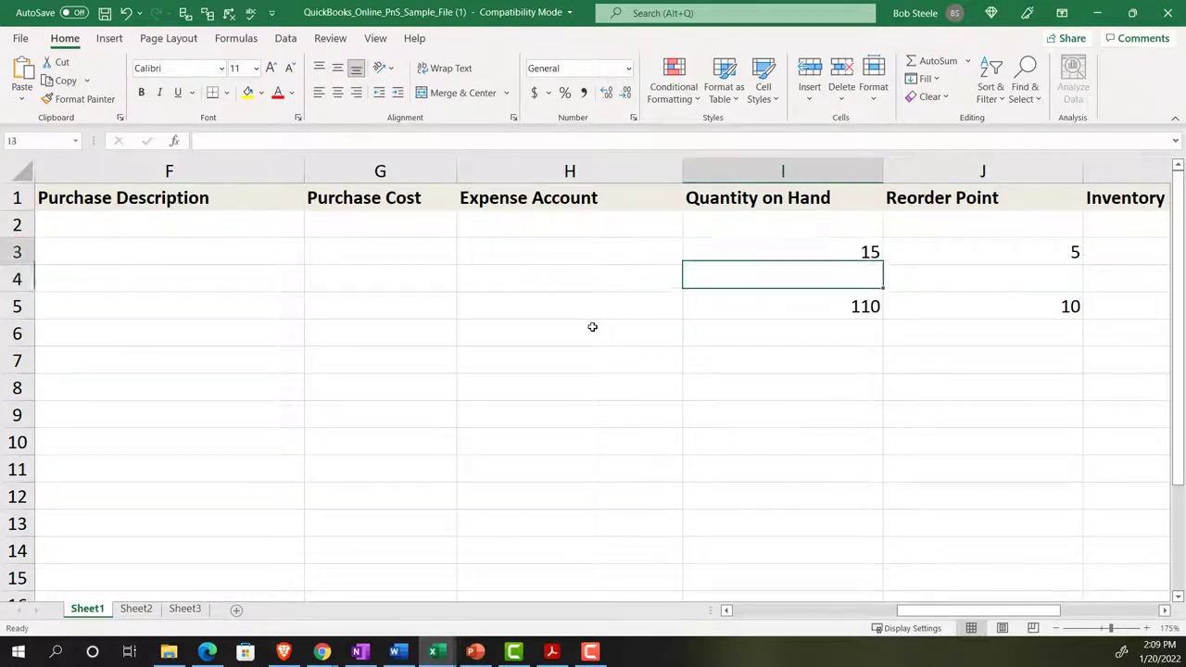
{"action": "key", "text": "Up"}
{"action": "key", "text": "Up"}
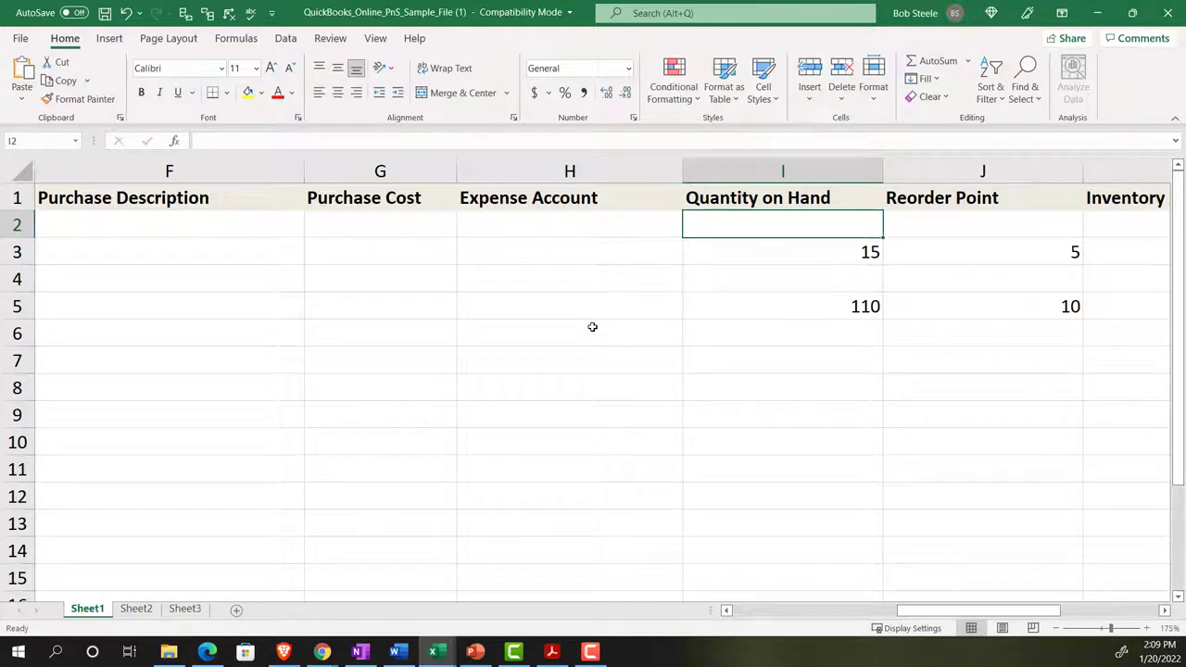
{"action": "key", "text": "shift+Down"}
{"action": "key", "text": "shift+Down"}
{"action": "key", "text": "shift+Down"}
{"action": "key", "text": "shift+Down"}
{"action": "key", "text": "Delete"}
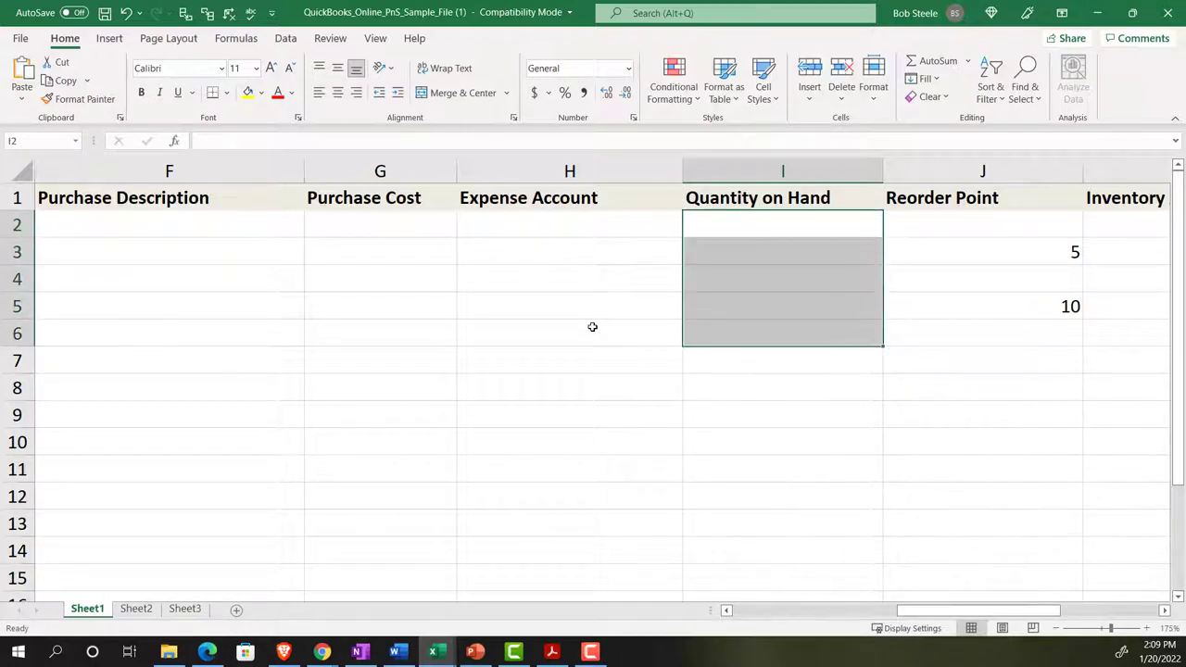
Step: Delete the entire Reorder Point column from the sample sheet
{"action": "key", "text": "Right"}
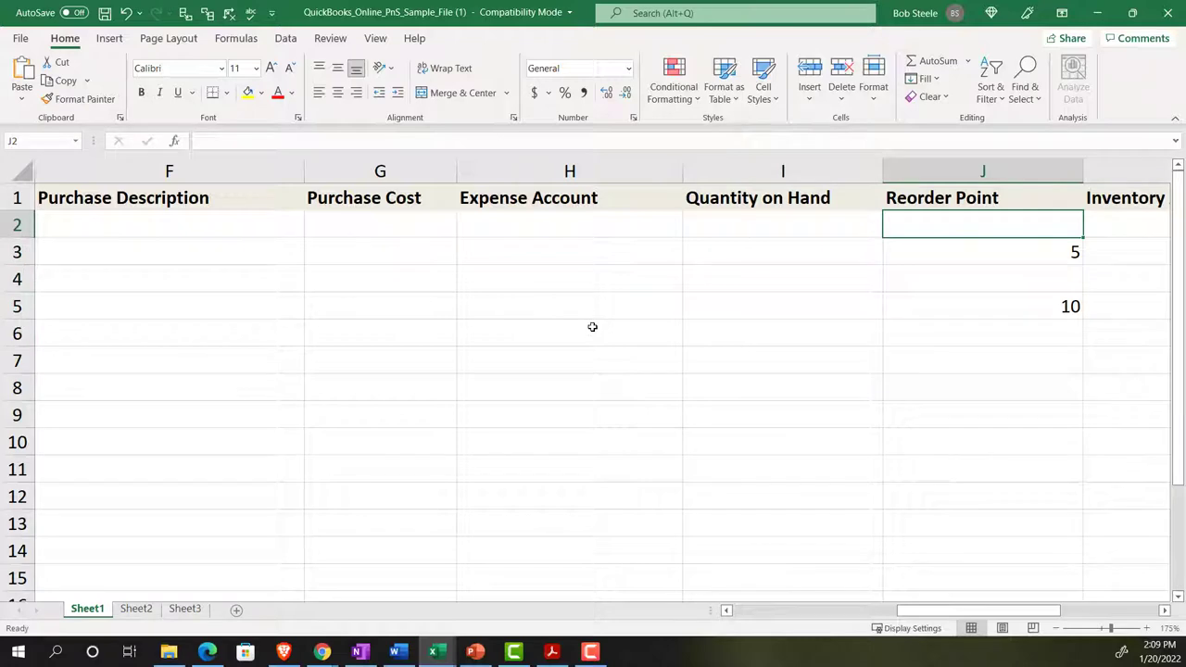
{"action": "left_click", "coordinate": [982, 171]}
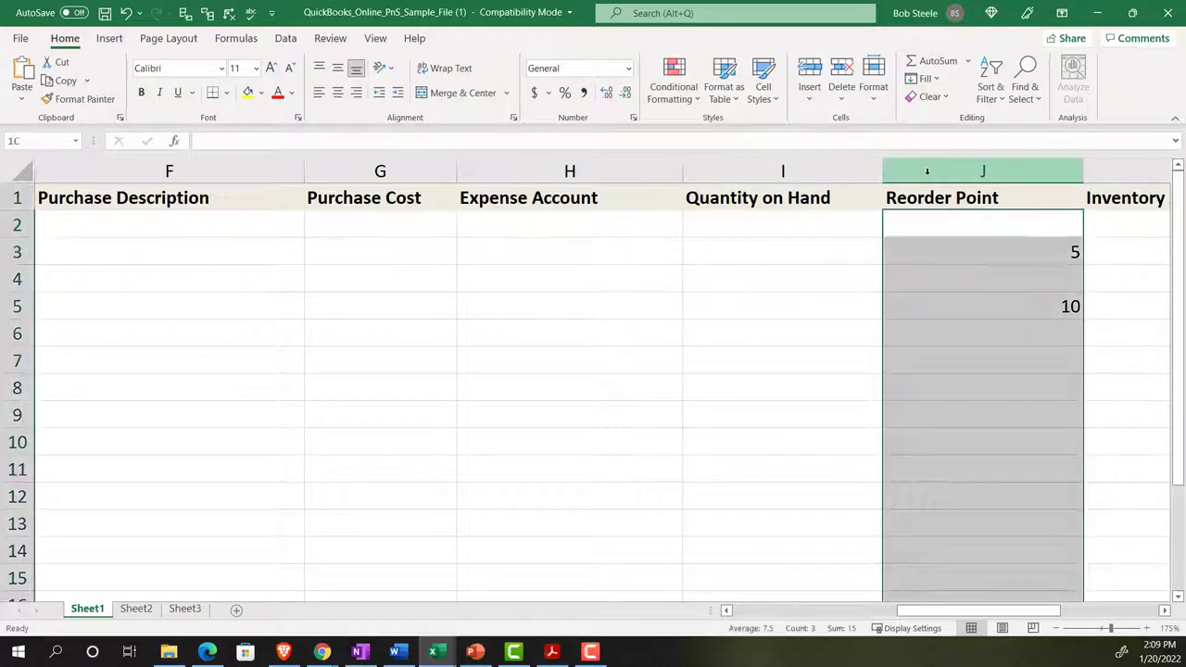
{"action": "right_click", "coordinate": [932, 319]}
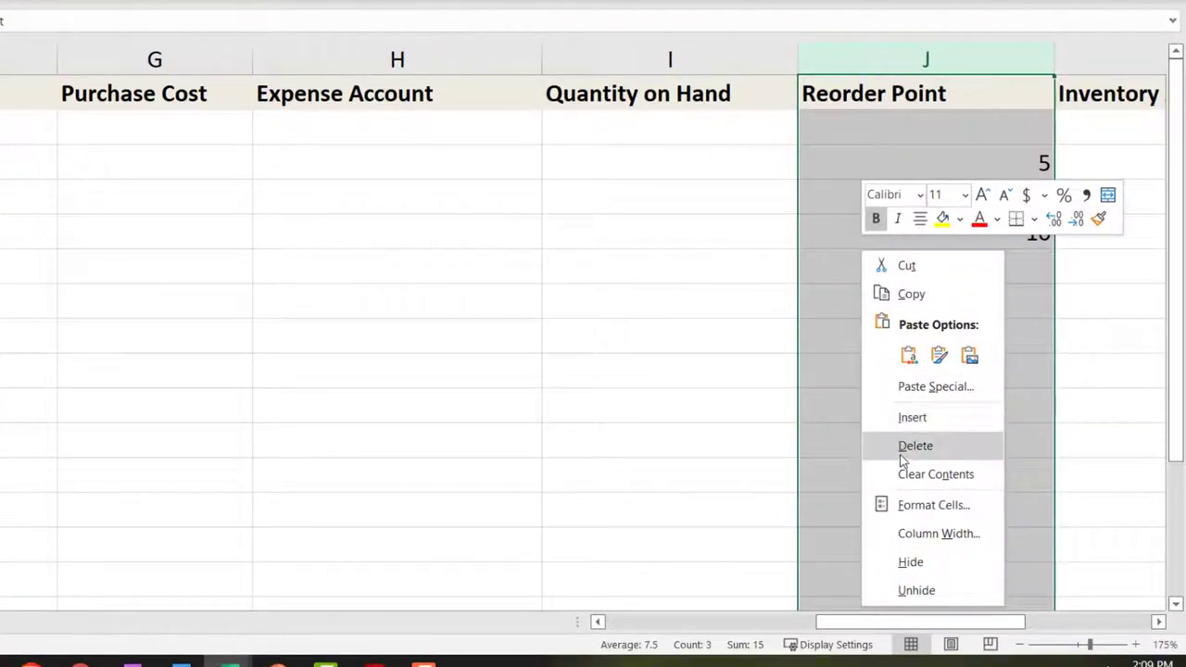
{"action": "left_click", "coordinate": [906, 448]}
{"action": "left_click", "coordinate": [872, 253]}
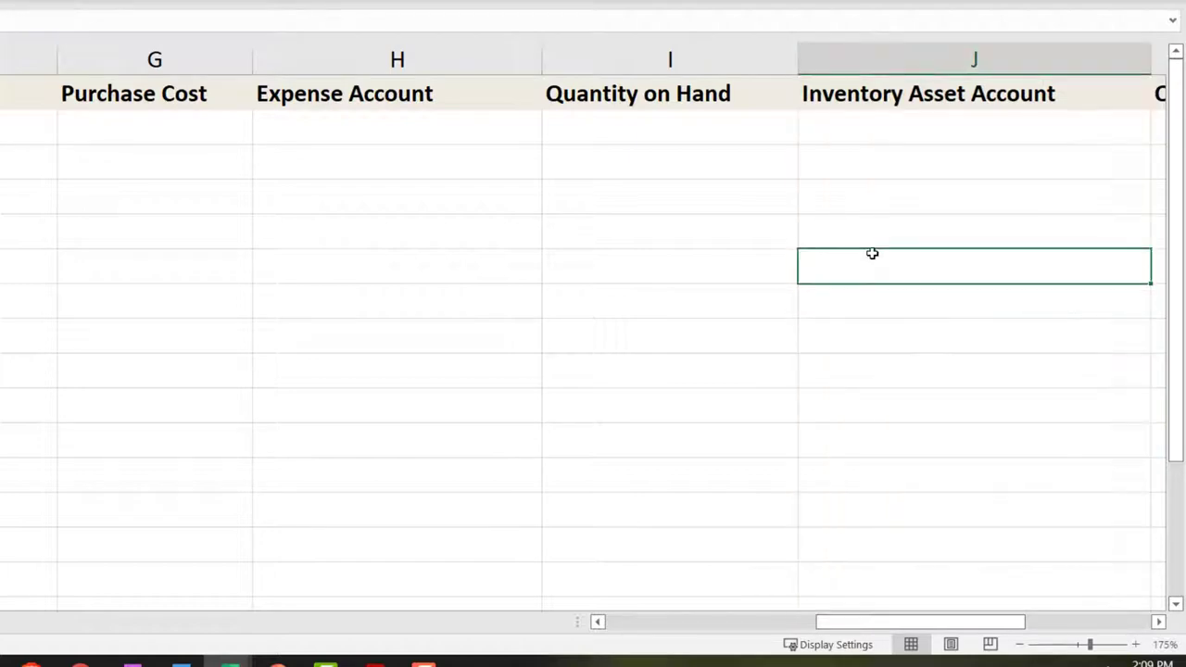
Step: Check the remaining columns through Quantity as-of Date for leftover sample entries and return to the Product/Service Name column
{"action": "key", "text": "Right"}
{"action": "key", "text": "Right"}
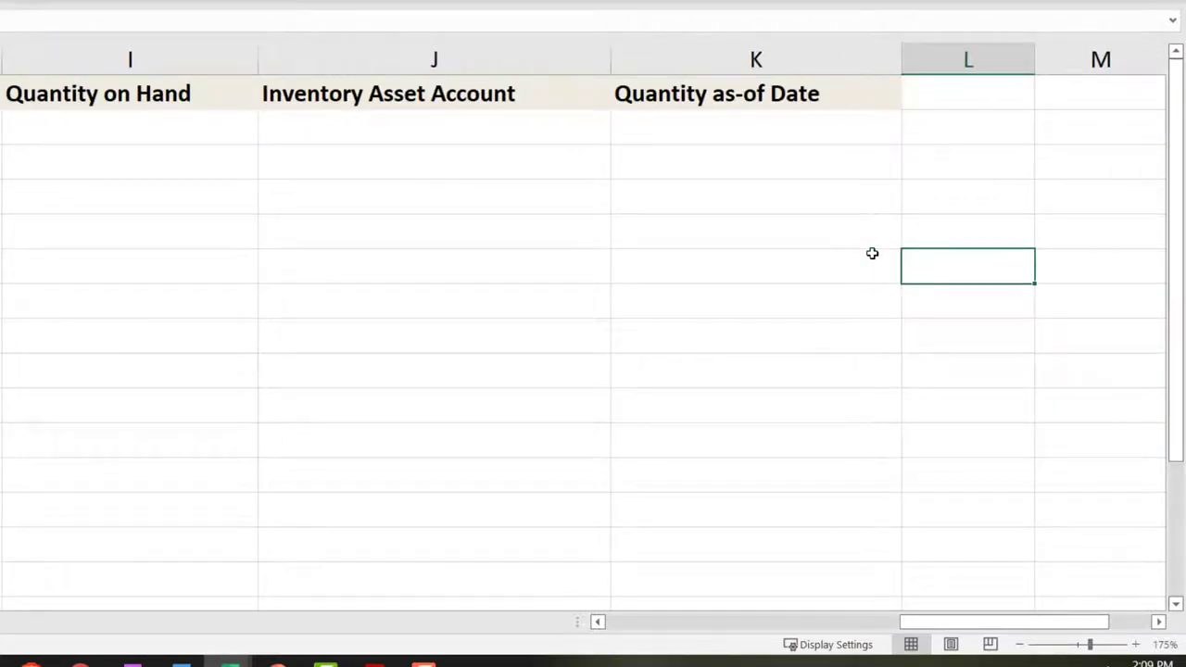
{"action": "key", "text": "Left"}
{"action": "key", "text": "Left"}
{"action": "key", "text": "Left"}
{"action": "key", "text": "Left"}
{"action": "key", "text": "Left"}
{"action": "key", "text": "Left"}
{"action": "key", "text": "Left"}
{"action": "key", "text": "Left"}
{"action": "key", "text": "Left"}
{"action": "key", "text": "Left"}
{"action": "key", "text": "Left"}
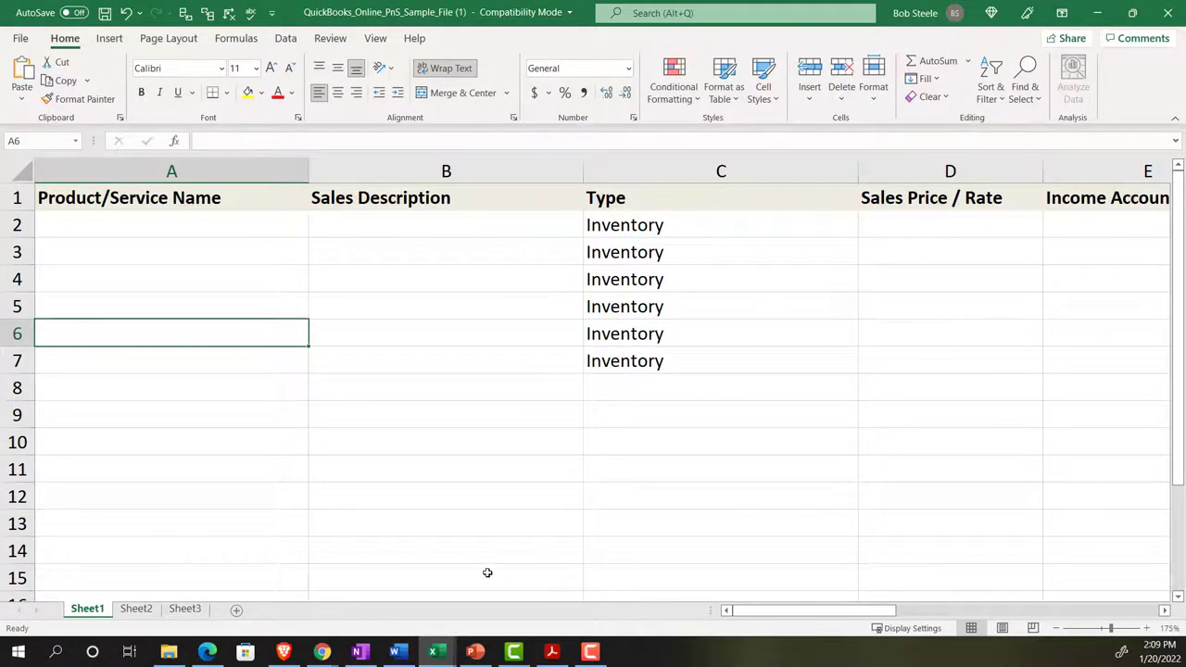
Step: Switch to the Inventroy Items Worksheet workbook and copy the item names ELP through DUK in A2:A7
{"action": "mouse_move", "coordinate": [432, 651]}
{"action": "left_click", "coordinate": [364, 589]}
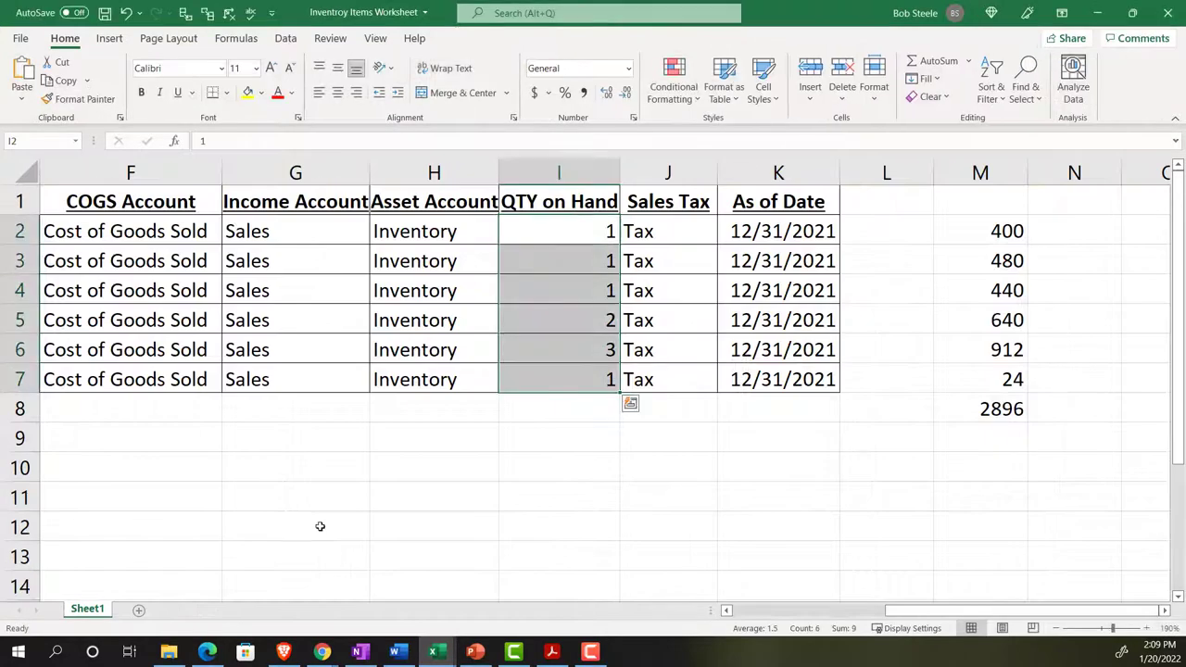
{"action": "left_click", "coordinate": [198, 455]}
{"action": "left_click_drag", "start_coordinate": [185, 441], "coordinate": [59, 450]}
{"action": "left_click", "coordinate": [62, 459]}
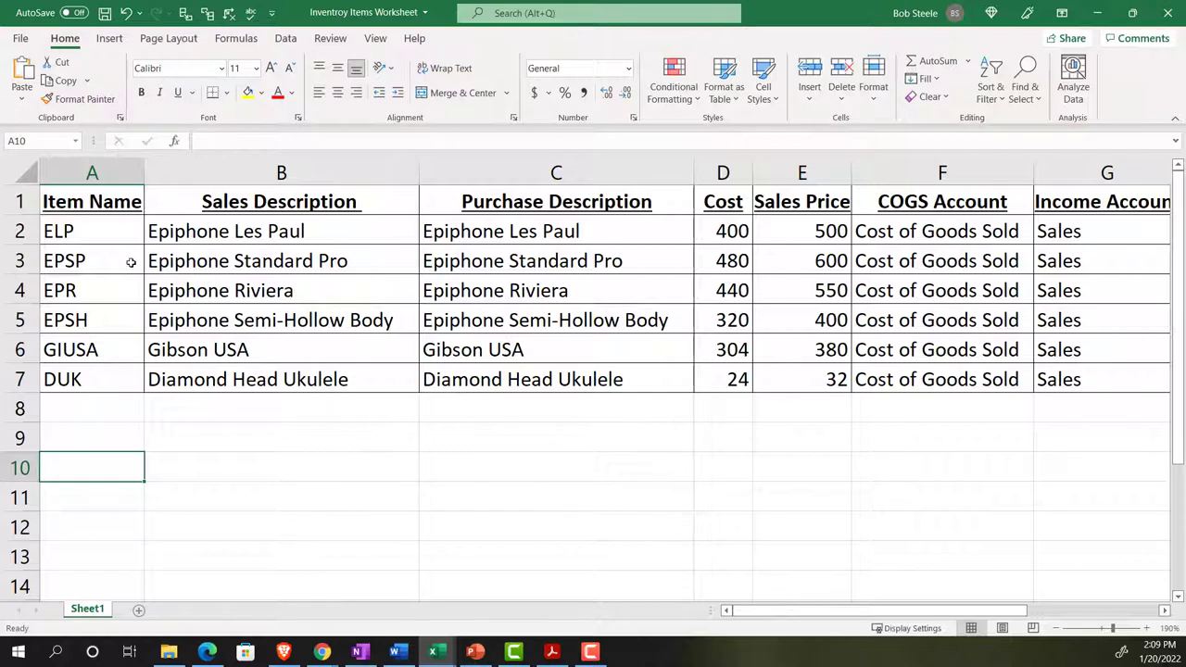
{"action": "left_click_drag", "start_coordinate": [102, 239], "coordinate": [111, 380]}
{"action": "key", "text": "ctrl+c"}
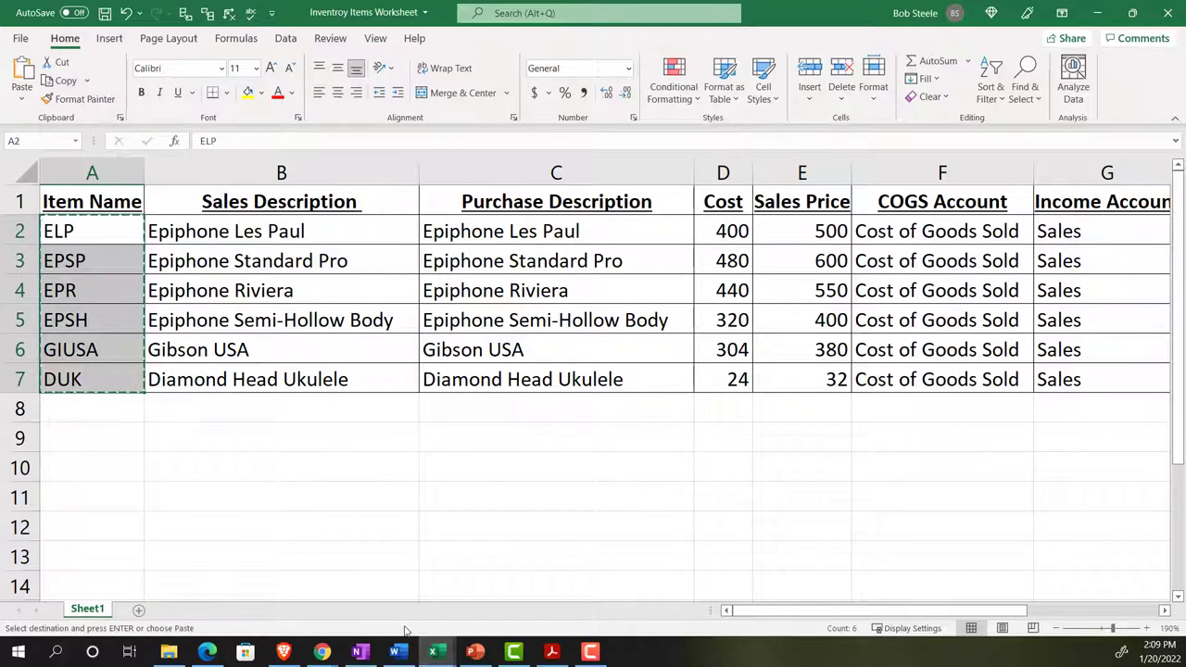
Step: Paste the copied item names under Product/Service Name from A2 in the sample file and narrow column A to fit its header
{"action": "mouse_move", "coordinate": [433, 649]}
{"action": "left_click", "coordinate": [524, 579]}
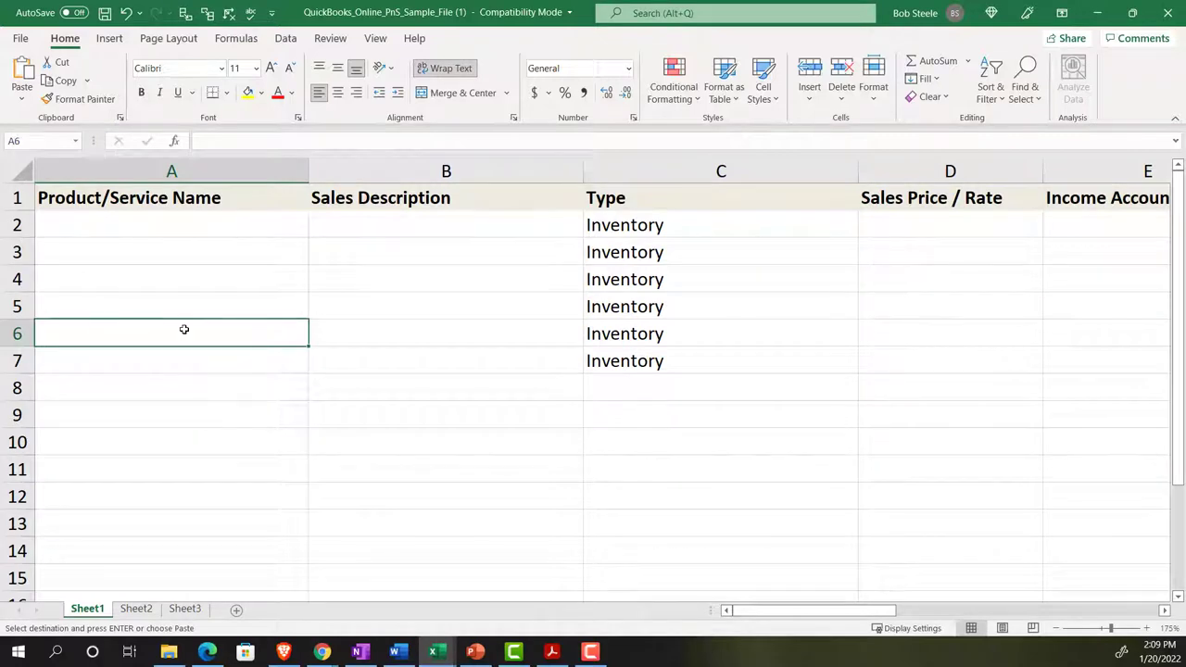
{"action": "left_click", "coordinate": [136, 224]}
{"action": "key", "text": "ctrl+v"}
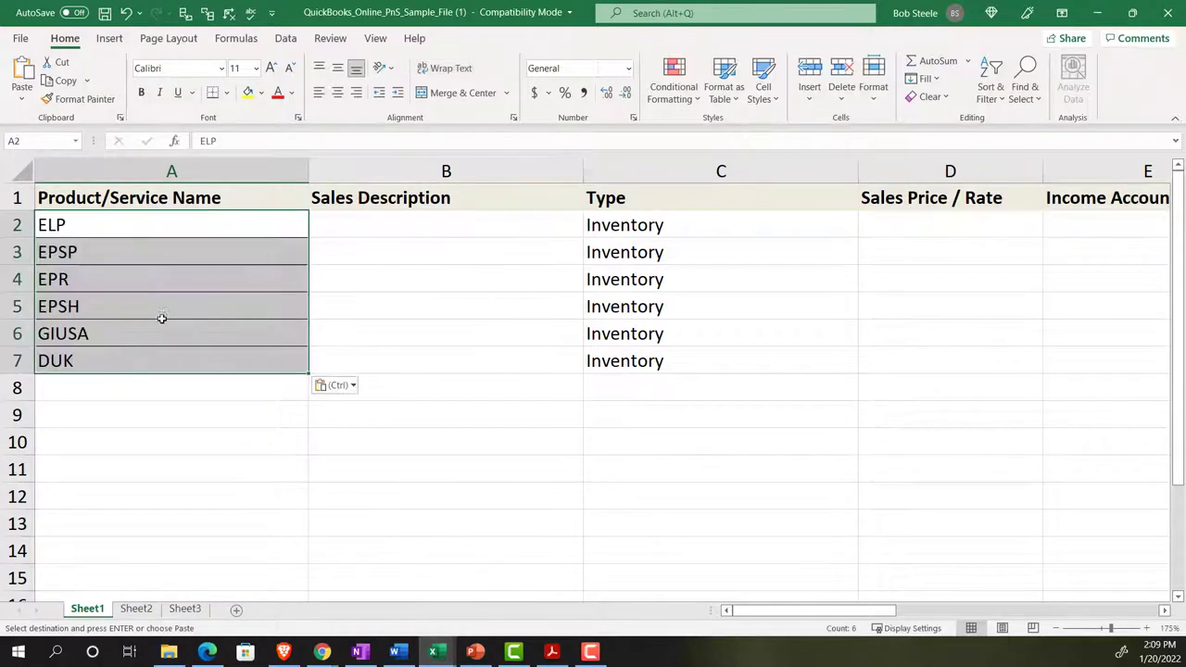
{"action": "left_click_drag", "start_coordinate": [309, 169], "coordinate": [237, 178]}
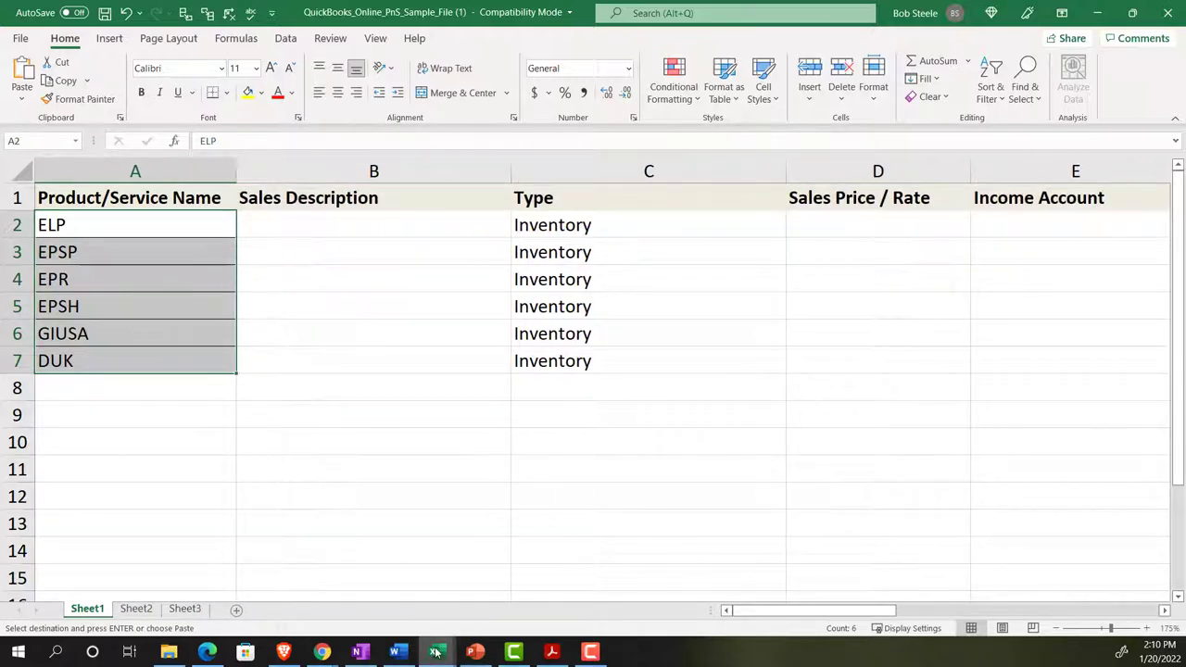
Step: Copy the sales descriptions in B2:B7 of the Inventroy Items Worksheet into the sample file's Sales Description column, starting at B2
{"action": "mouse_move", "coordinate": [433, 651]}
{"action": "left_click", "coordinate": [407, 576]}
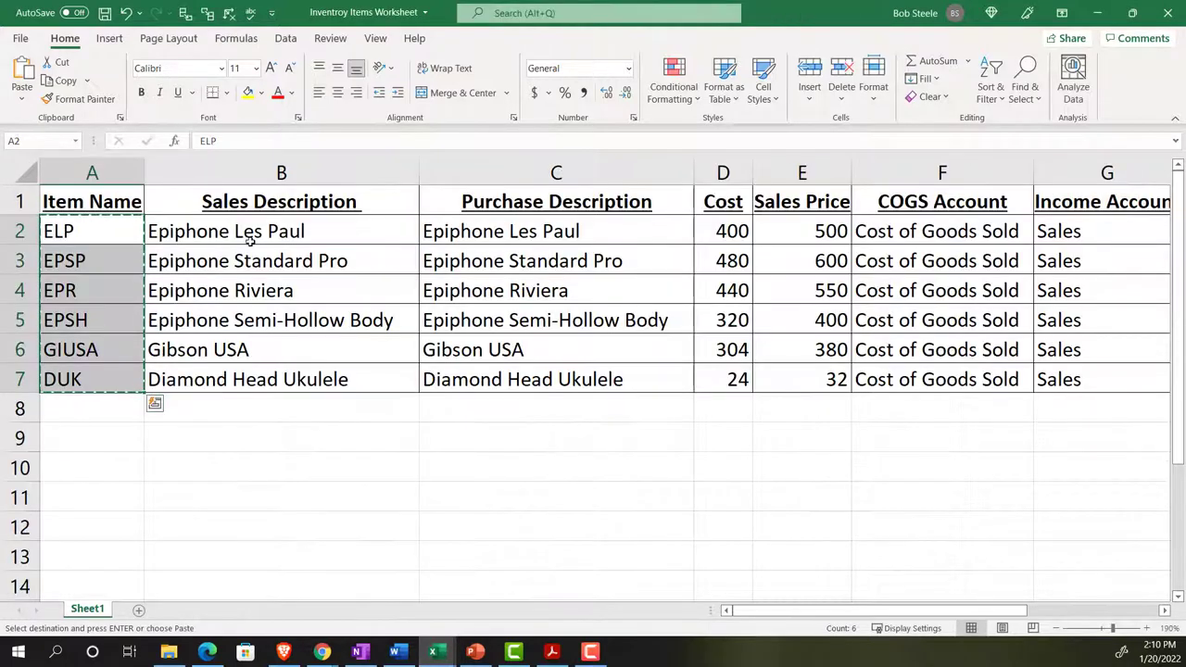
{"action": "left_click_drag", "start_coordinate": [245, 233], "coordinate": [261, 369]}
{"action": "key", "text": "ctrl+c"}
{"action": "left_click", "coordinate": [432, 648]}
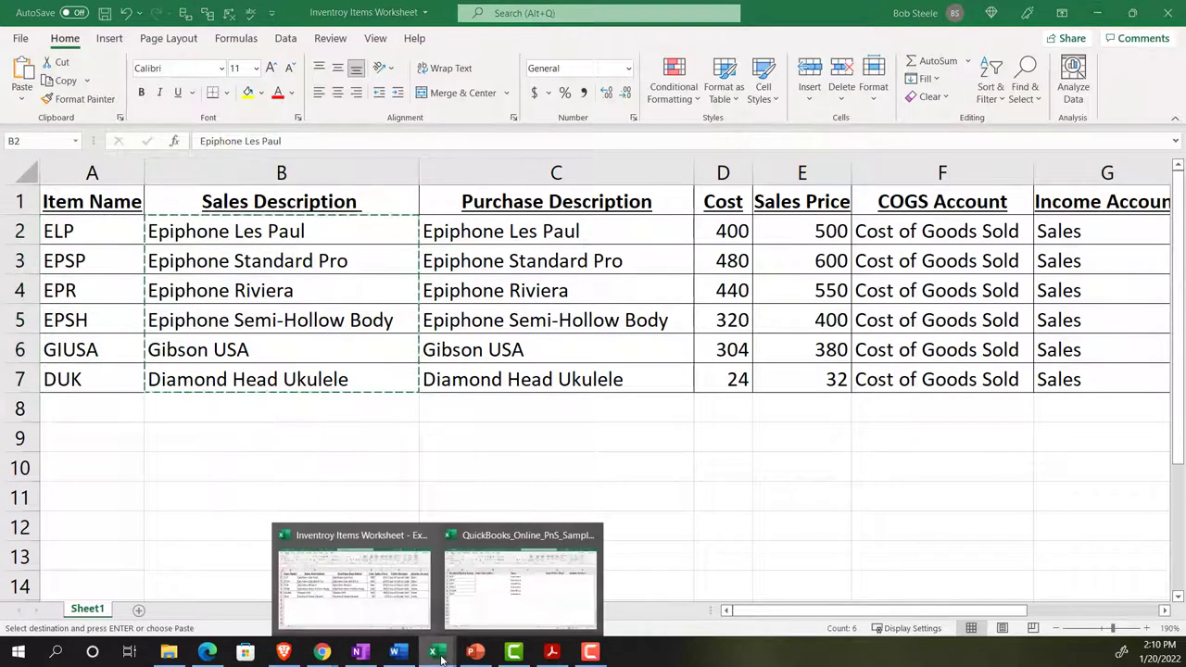
{"action": "left_click", "coordinate": [504, 570]}
{"action": "left_click", "coordinate": [313, 227]}
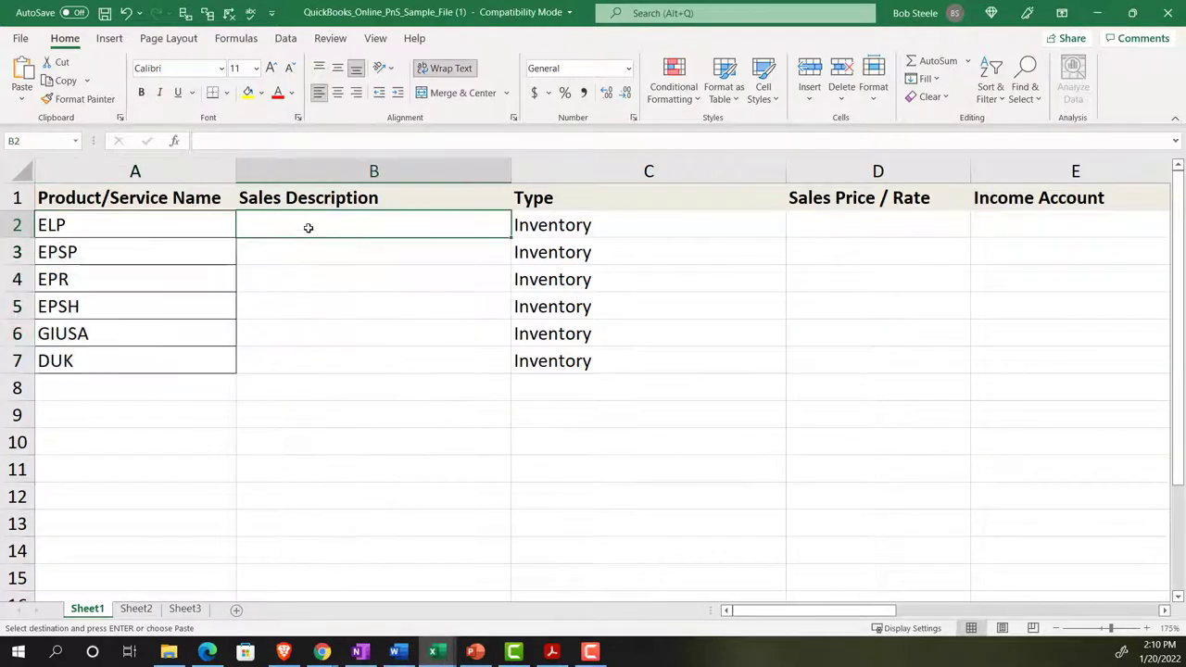
{"action": "key", "text": "ctrl+v"}
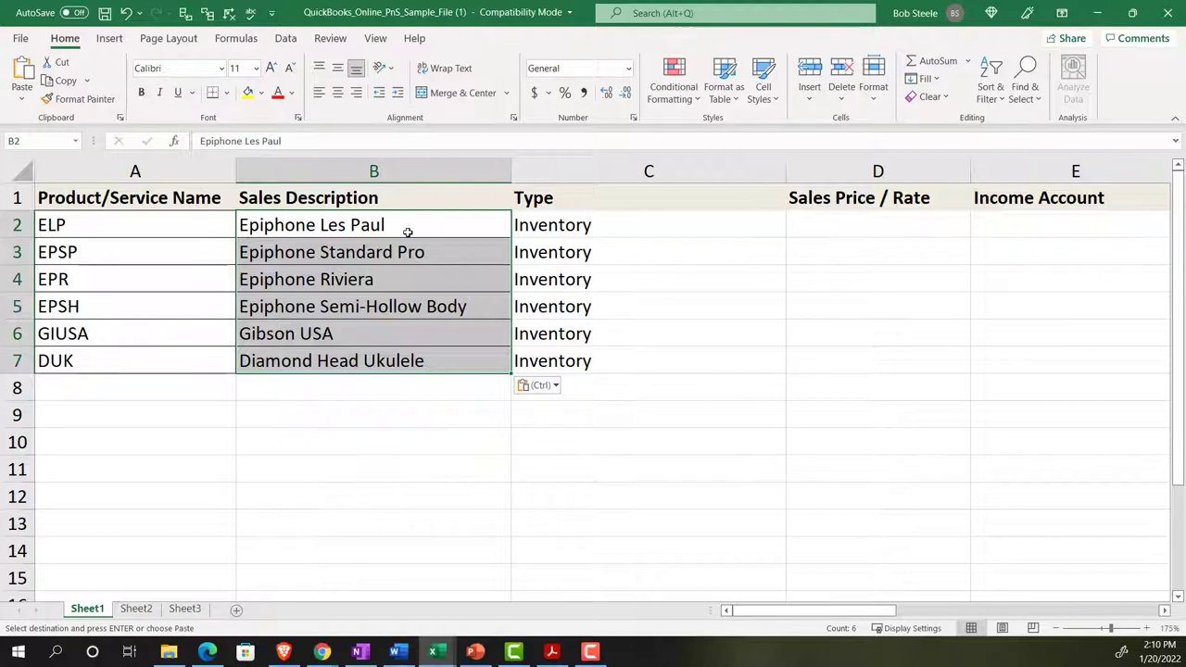
Step: Paste the copied descriptions under Purchase Description in the sample file, starting at F2
{"action": "left_click", "coordinate": [520, 225]}
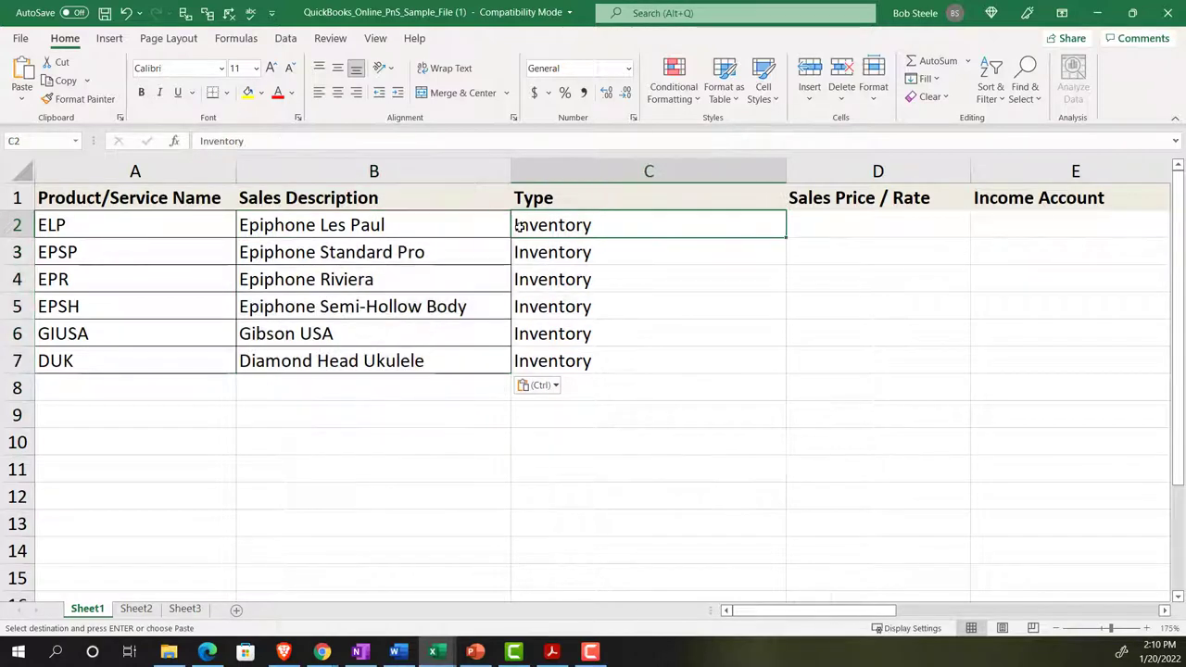
{"action": "left_click", "coordinate": [432, 648]}
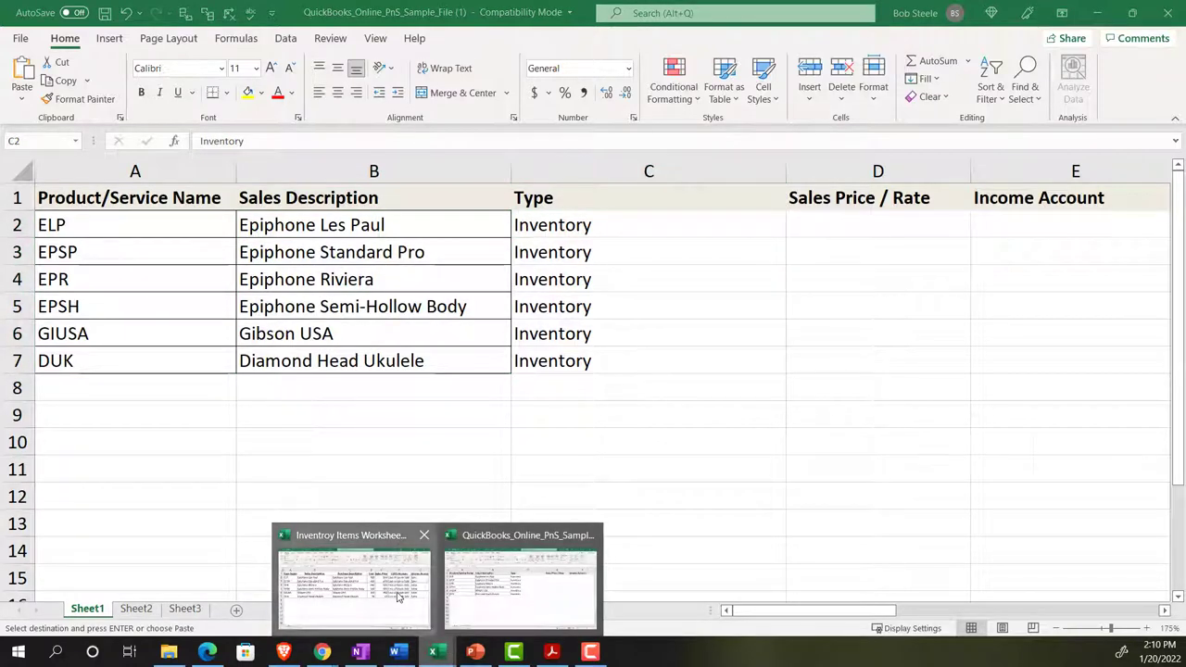
{"action": "left_click", "coordinate": [353, 569]}
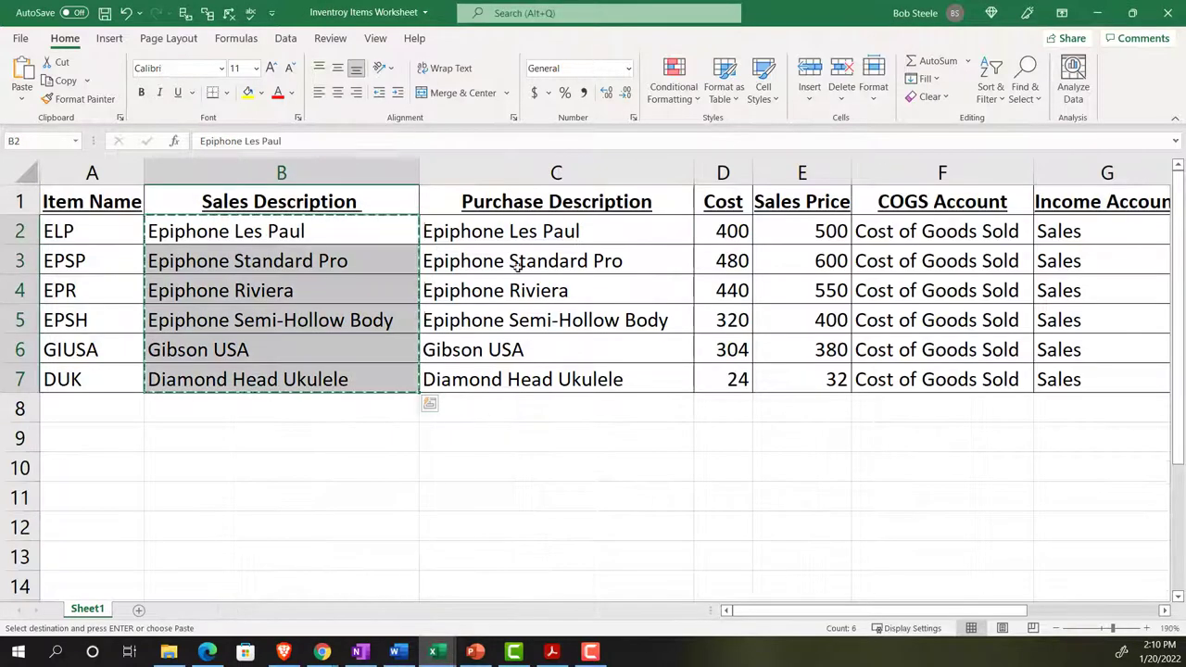
{"action": "left_click", "coordinate": [432, 652]}
{"action": "left_click", "coordinate": [519, 570]}
{"action": "left_click", "coordinate": [550, 289]}
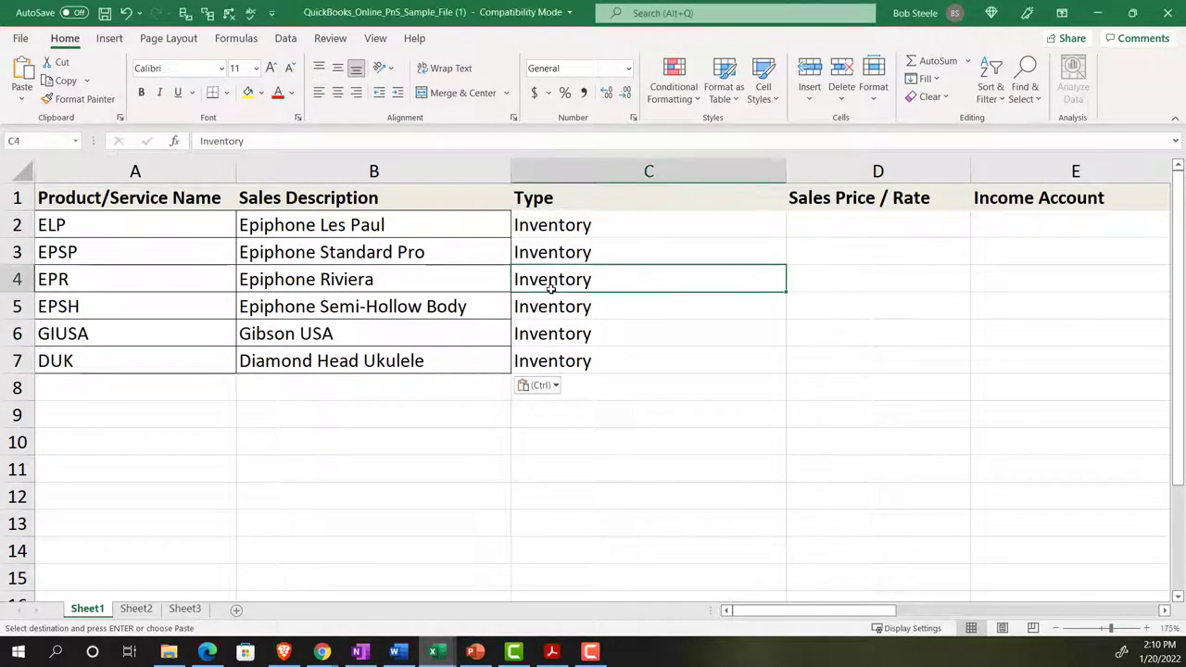
{"action": "key", "text": "Right"}
{"action": "key", "text": "Right"}
{"action": "key", "text": "Right"}
{"action": "key", "text": "Right"}
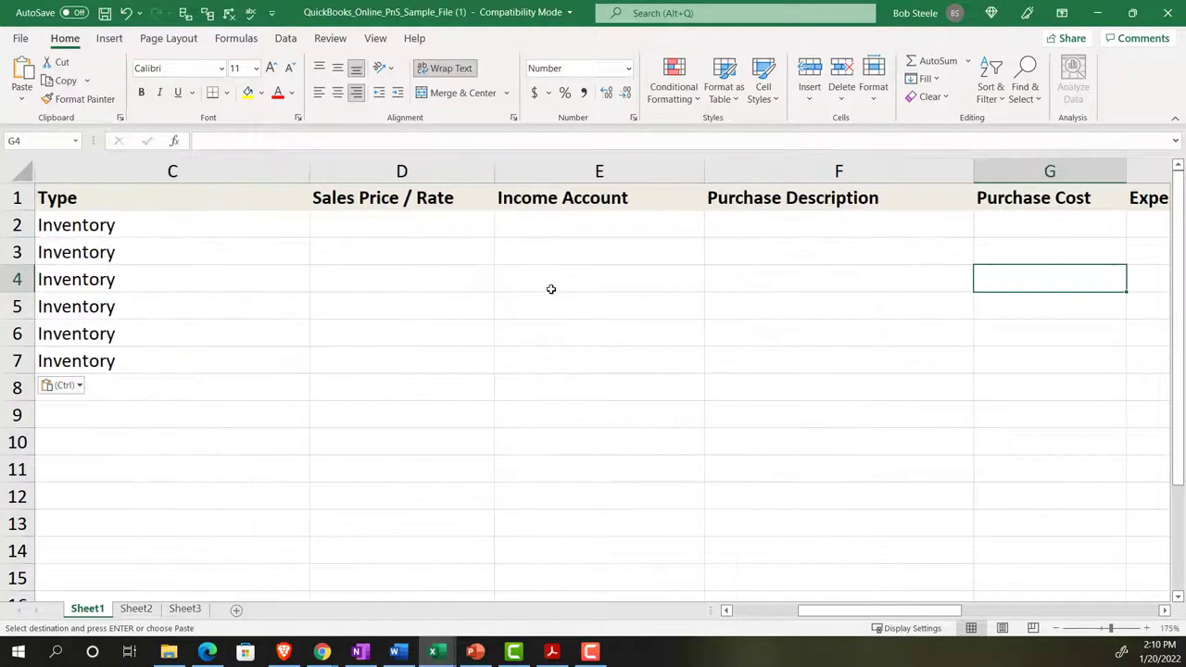
{"action": "left_click", "coordinate": [748, 222]}
{"action": "key", "text": "ctrl+v"}
Step: Switch to the Inventroy Items Worksheet workbook and copy the item costs in D2:D7
{"action": "key", "text": "Left"}
{"action": "key", "text": "Left"}
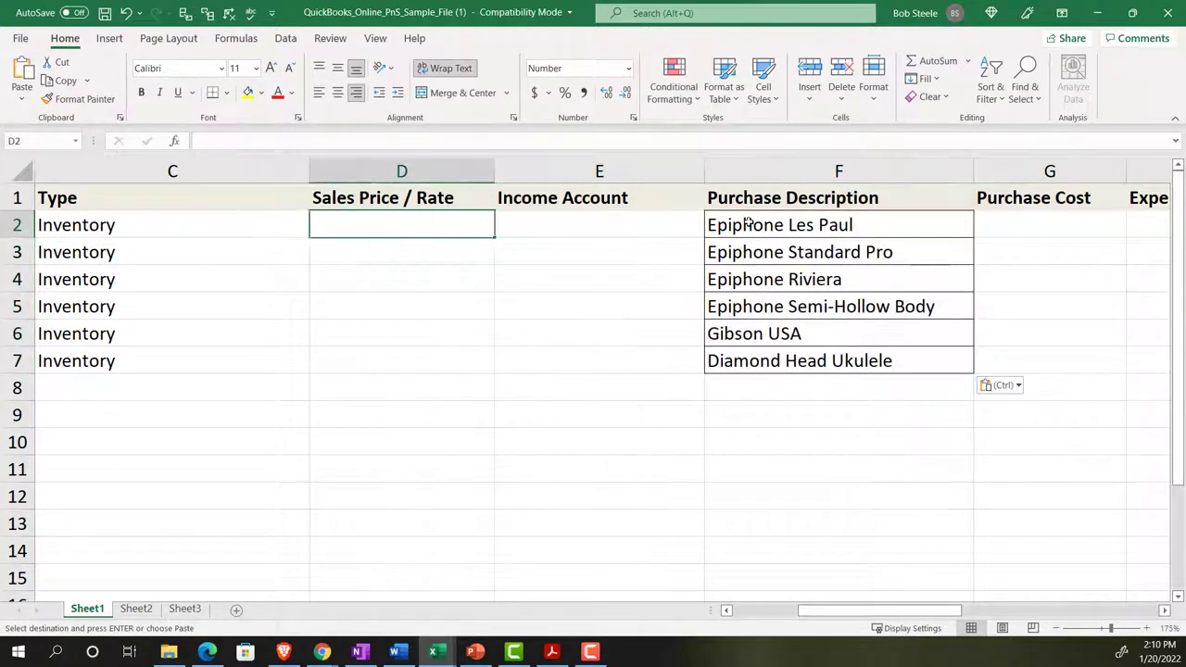
{"action": "key", "text": "Left"}
{"action": "key", "text": "Left"}
{"action": "key", "text": "Left"}
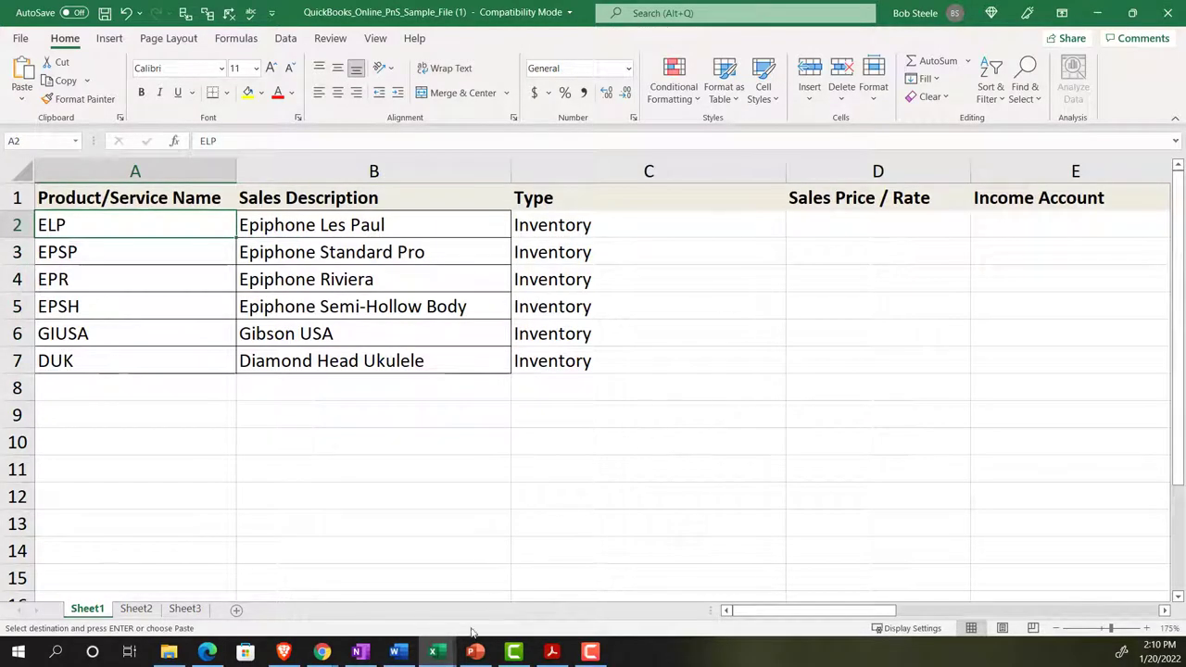
{"action": "mouse_move", "coordinate": [432, 648]}
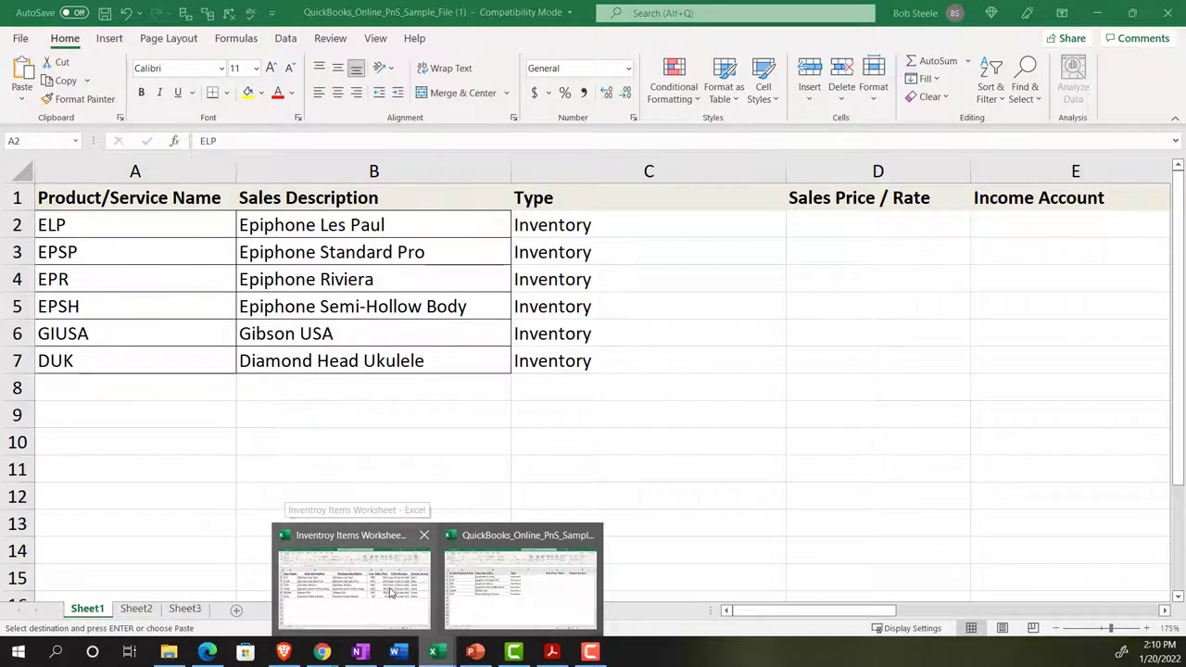
{"action": "left_click", "coordinate": [396, 598]}
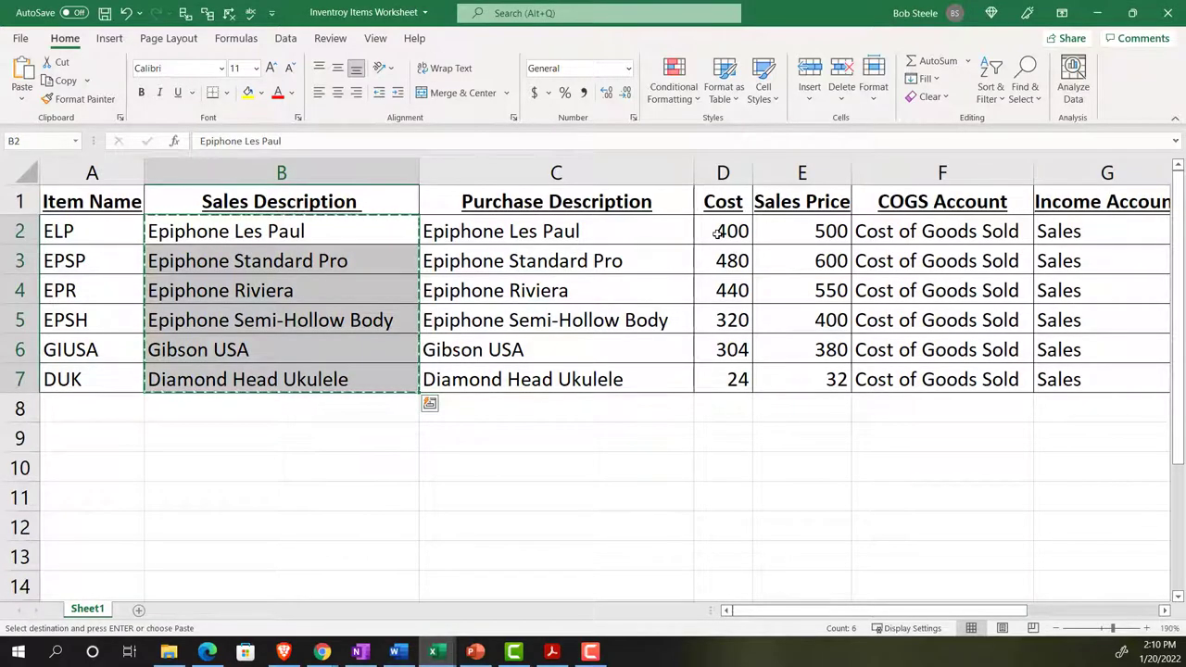
{"action": "left_click_drag", "start_coordinate": [722, 232], "coordinate": [716, 373]}
{"action": "key", "text": "ctrl+c"}
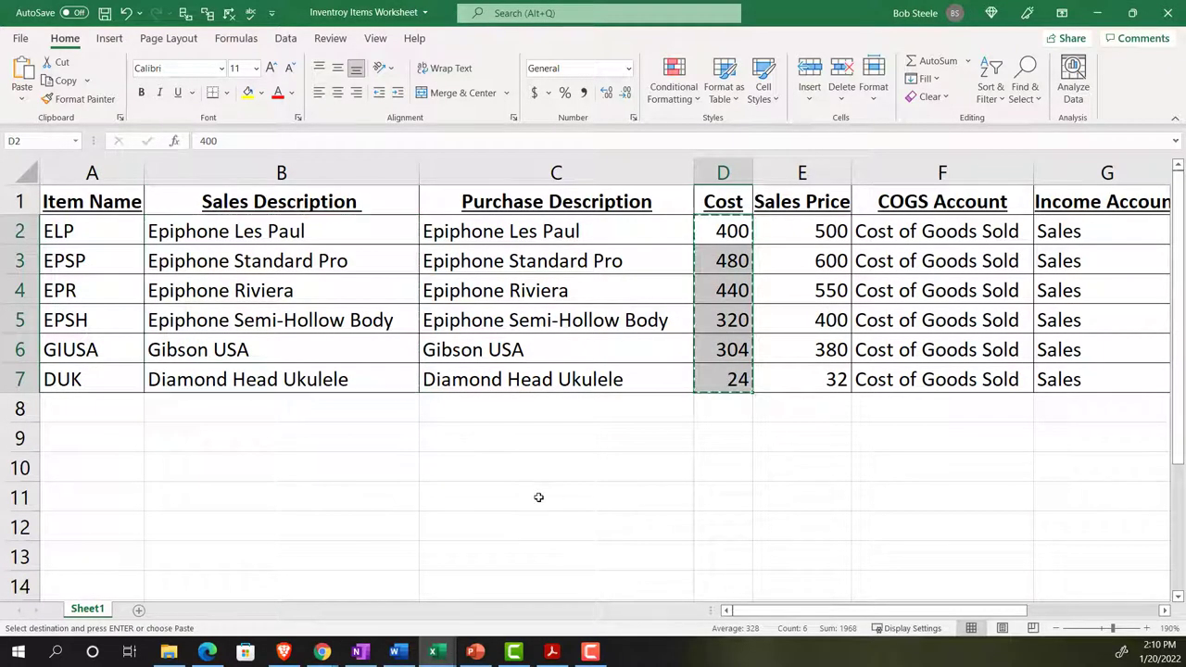
Step: Switch to the sample file and paste the copied costs under Purchase Cost, starting at G2
{"action": "left_click", "coordinate": [432, 652]}
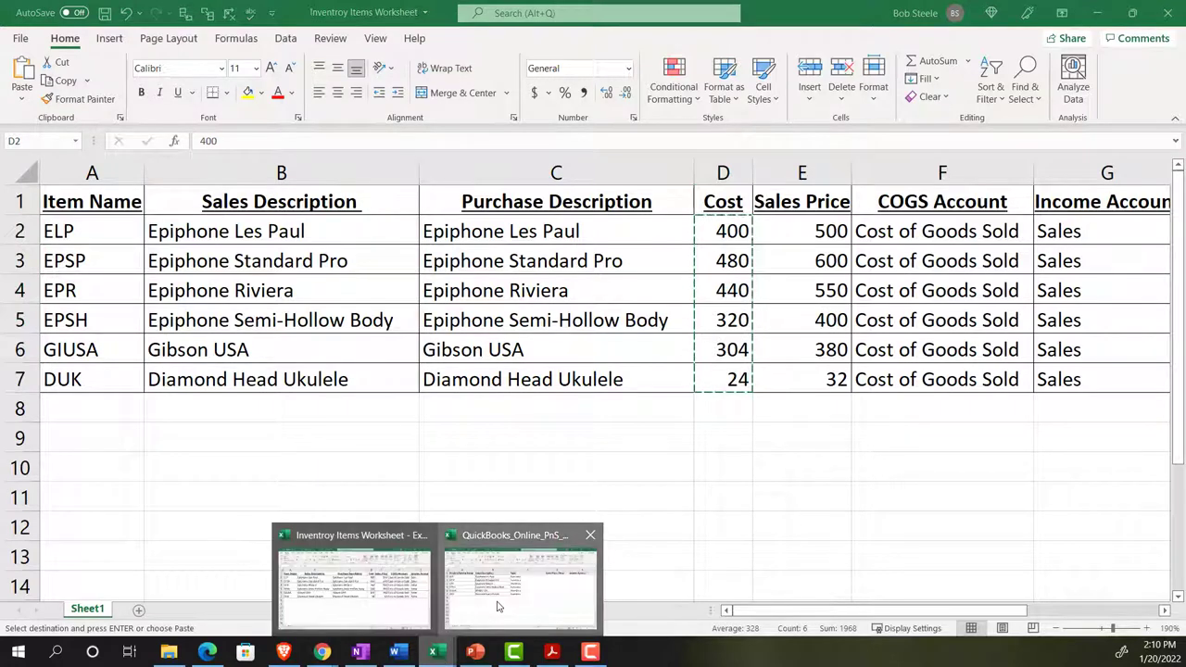
{"action": "left_click", "coordinate": [500, 608]}
{"action": "left_click", "coordinate": [637, 237]}
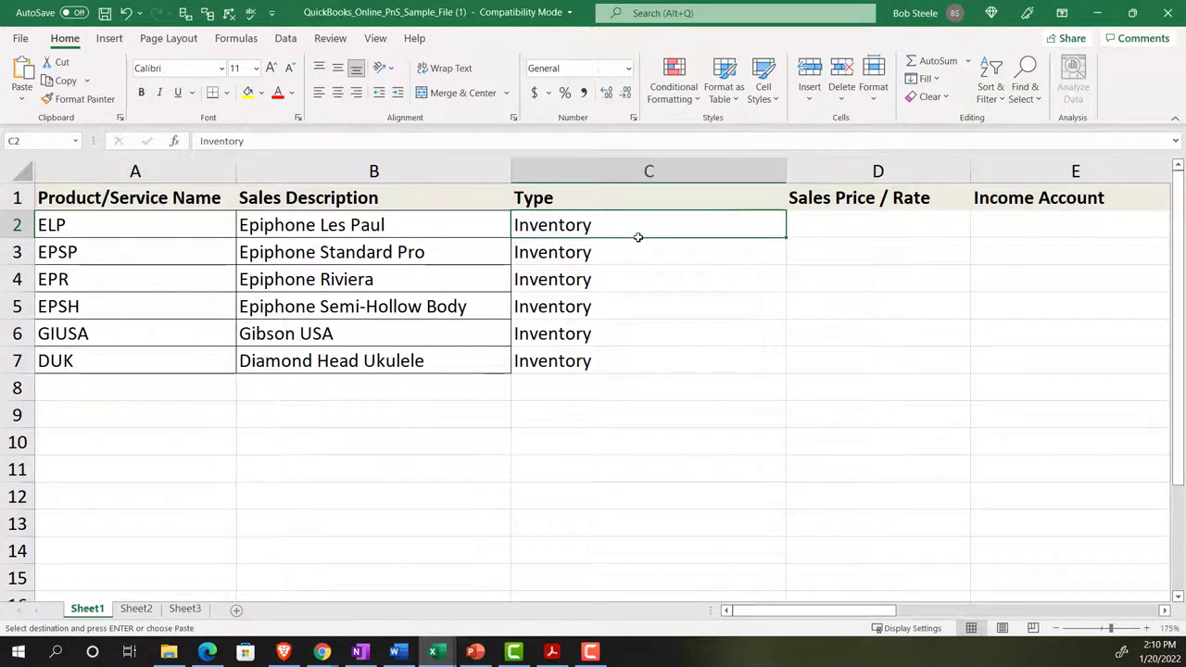
{"action": "key", "text": "Right"}
{"action": "key", "text": "Right"}
{"action": "key", "text": "Right"}
{"action": "key", "text": "Right"}
{"action": "key", "text": "Right"}
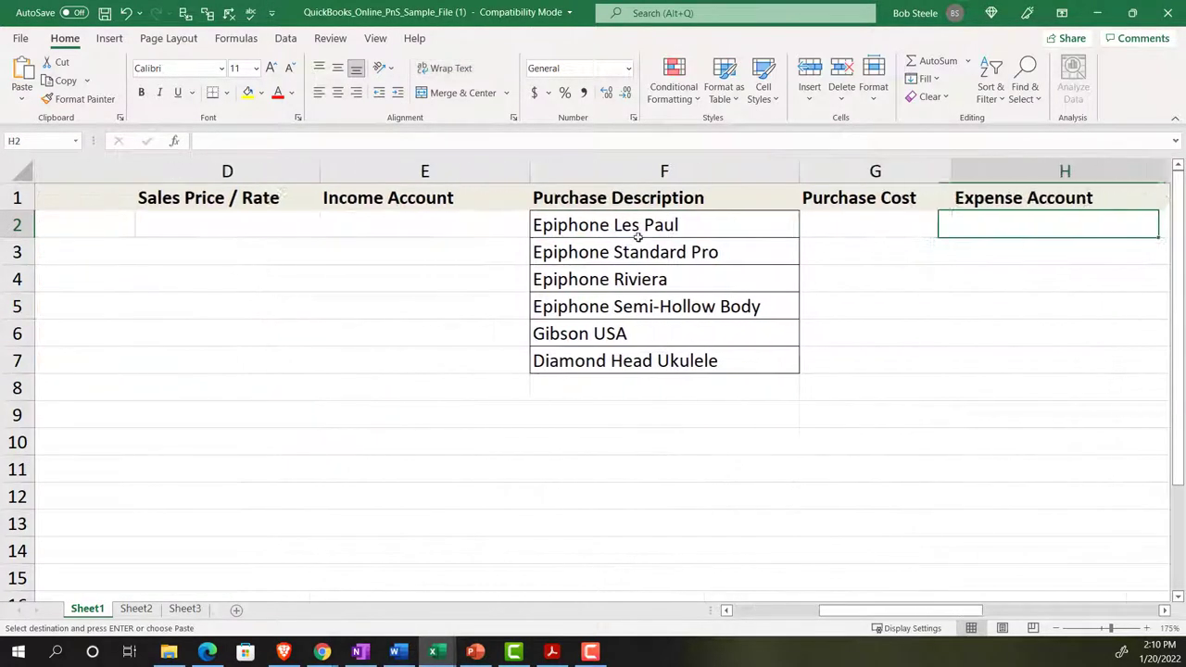
{"action": "key", "text": "Left"}
{"action": "key", "text": "ctrl+v"}
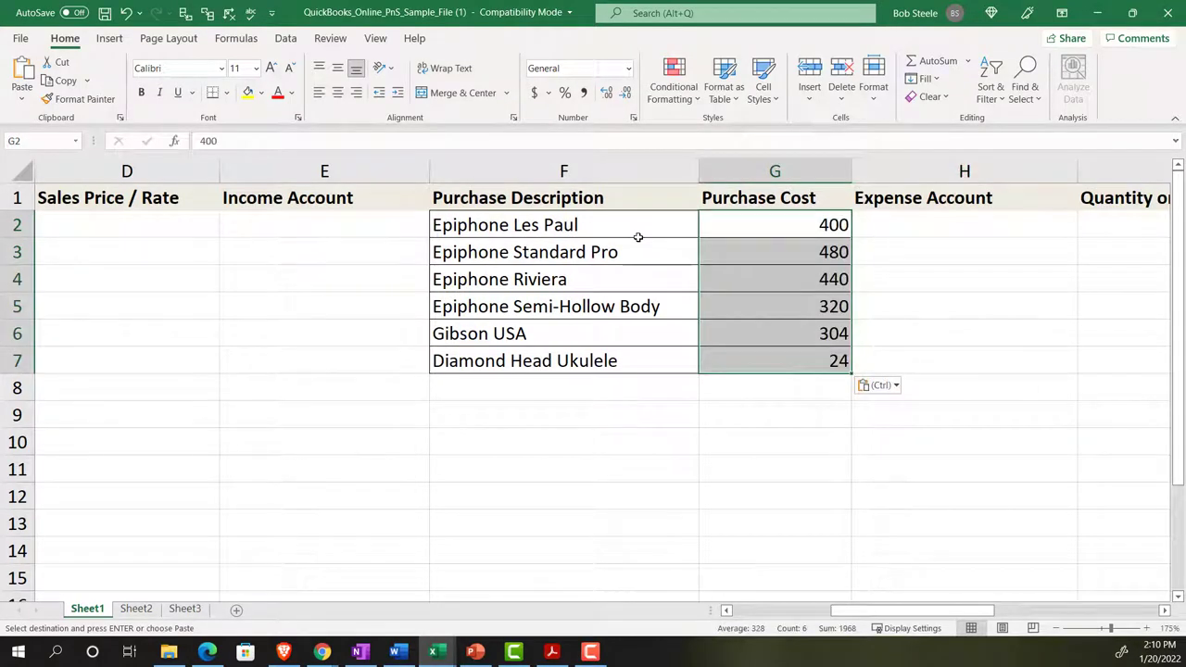
{"action": "key", "text": "Up"}
{"action": "key", "text": "Down"}
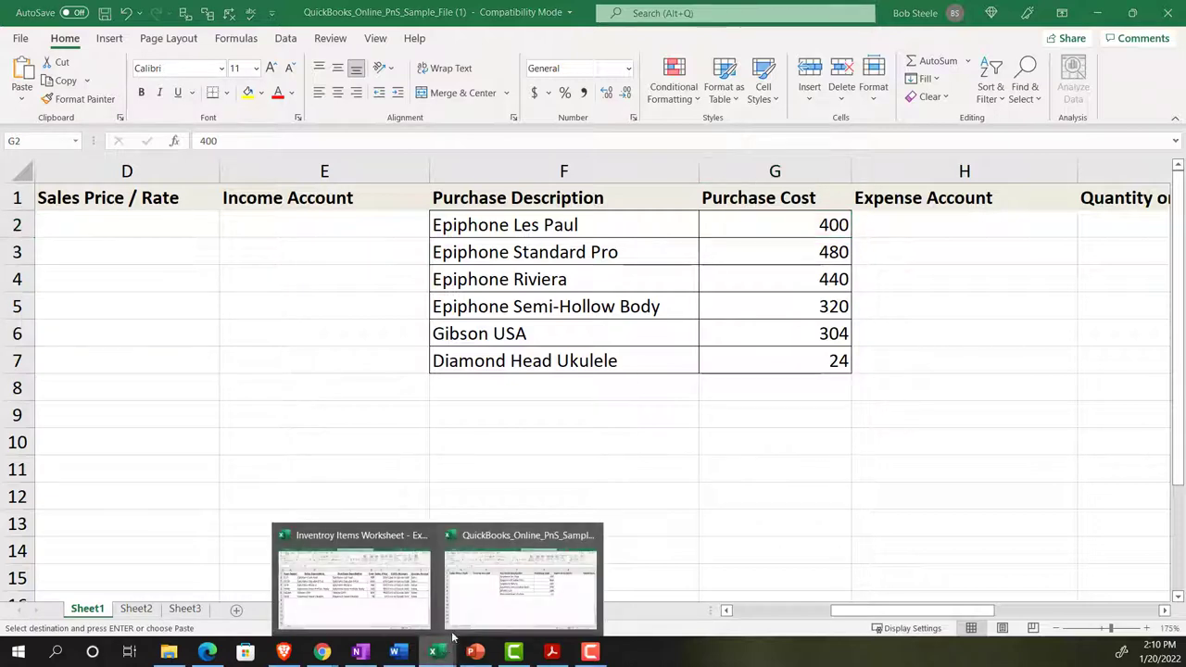
Step: Switch to the Inventroy Items Worksheet workbook and copy the Sales Price cells E2:E8
{"action": "mouse_move", "coordinate": [432, 652]}
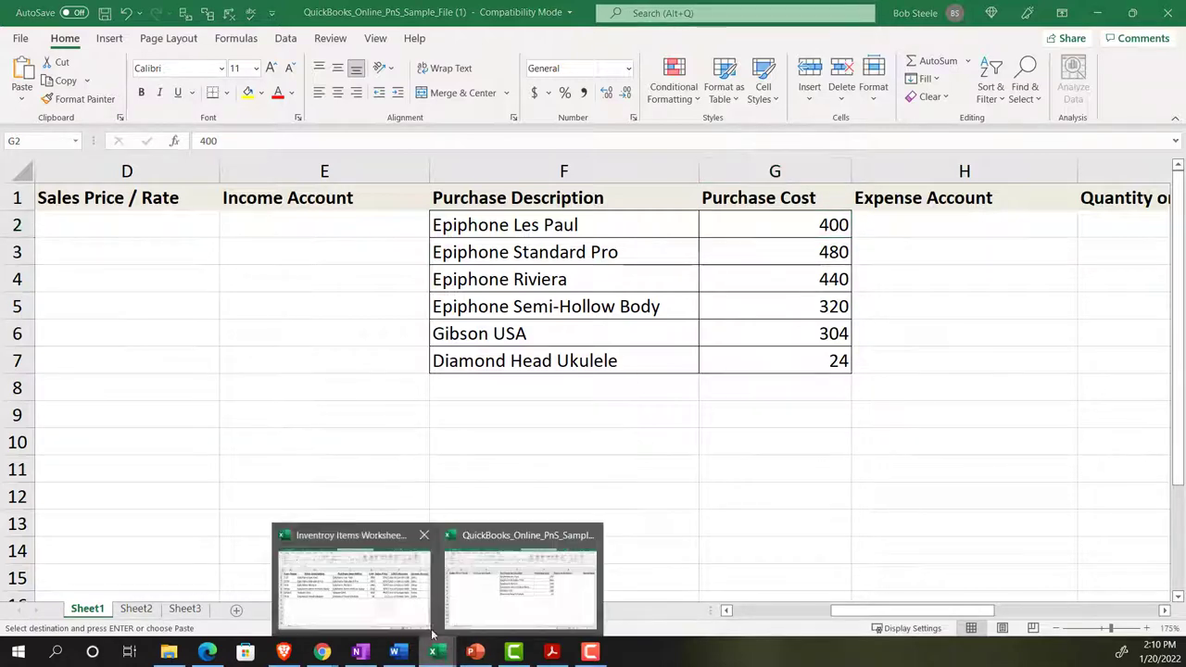
{"action": "left_click", "coordinate": [384, 593]}
{"action": "left_click_drag", "start_coordinate": [794, 234], "coordinate": [788, 400]}
{"action": "key", "text": "ctrl+c"}
{"action": "mouse_move", "coordinate": [433, 652]}
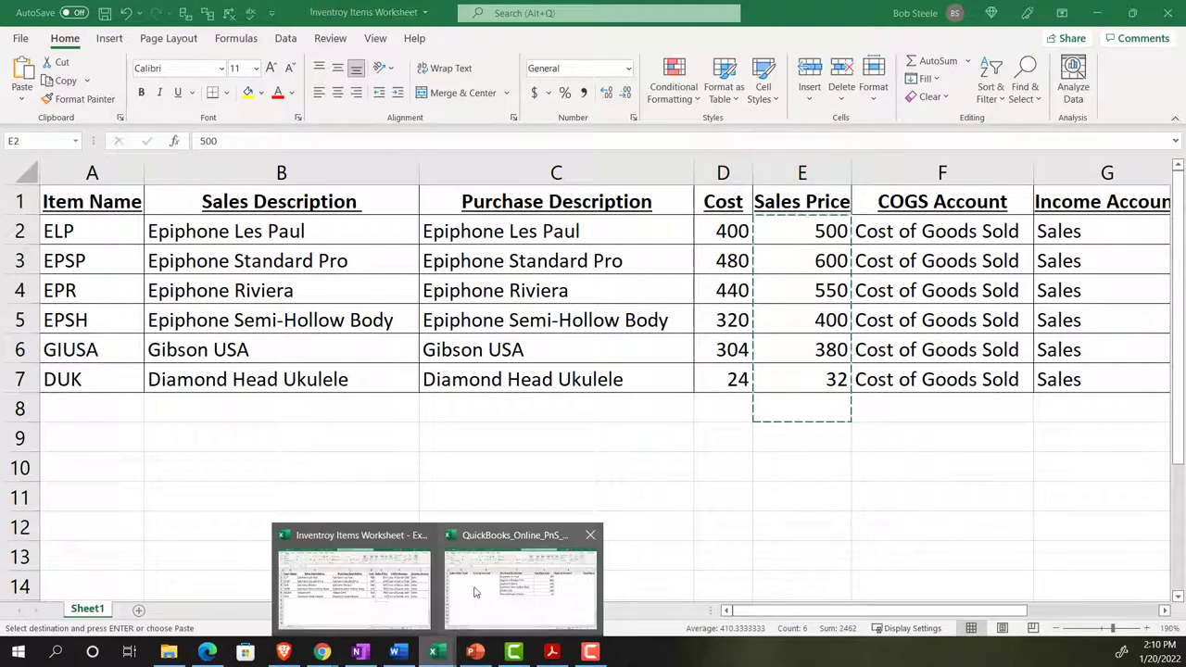
Step: Switch to the sample file and paste the copied prices under Sales Price / Rate, starting at D2
{"action": "left_click", "coordinate": [500, 584]}
{"action": "left_click", "coordinate": [632, 283]}
{"action": "key", "text": "Left"}
{"action": "key", "text": "Left"}
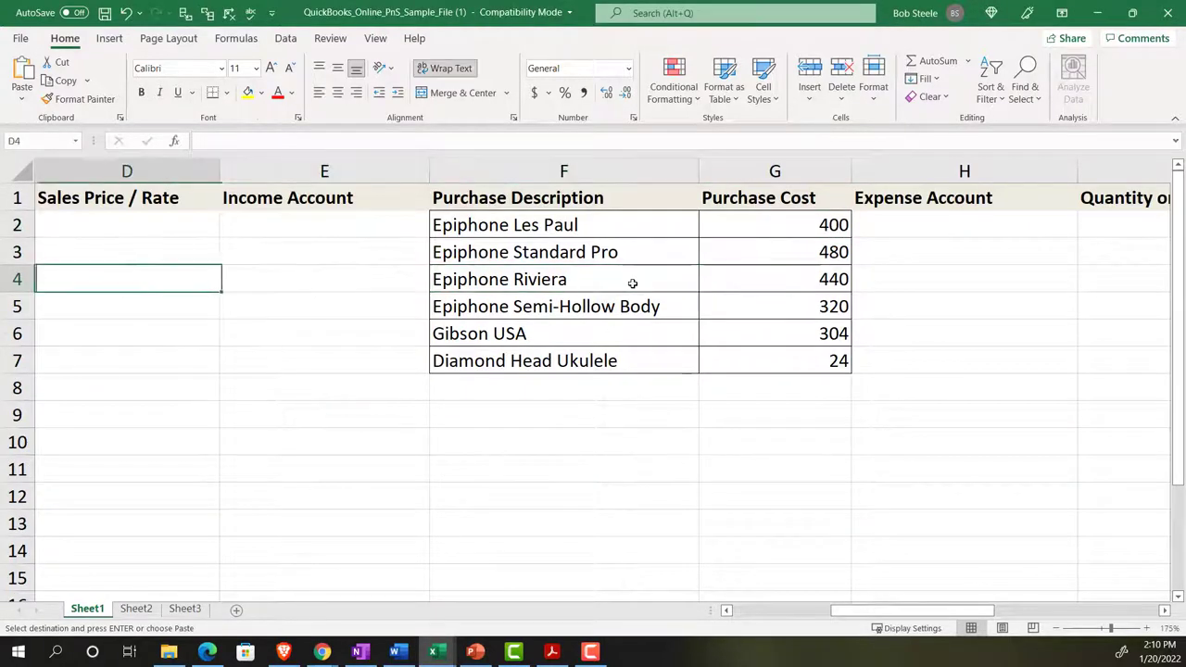
{"action": "key", "text": "Left"}
{"action": "key", "text": "Left"}
{"action": "key", "text": "Right"}
{"action": "key", "text": "Right"}
{"action": "key", "text": "Right"}
{"action": "key", "text": "Up"}
{"action": "key", "text": "Left"}
{"action": "key", "text": "Up"}
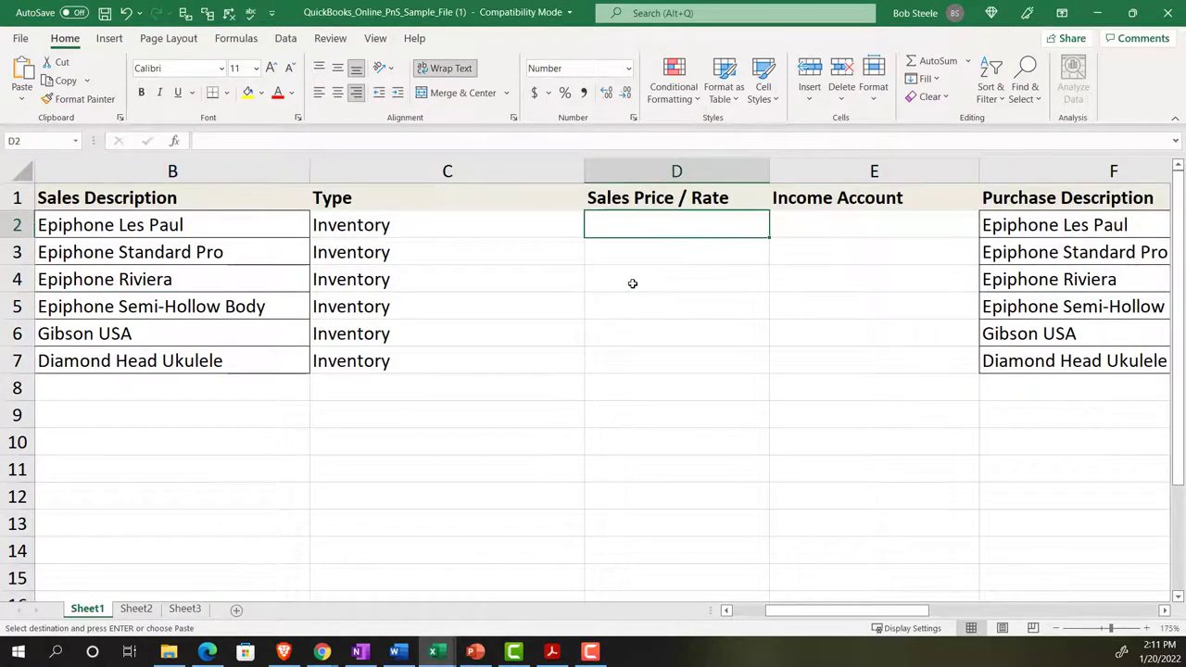
{"action": "key", "text": "ctrl+v"}
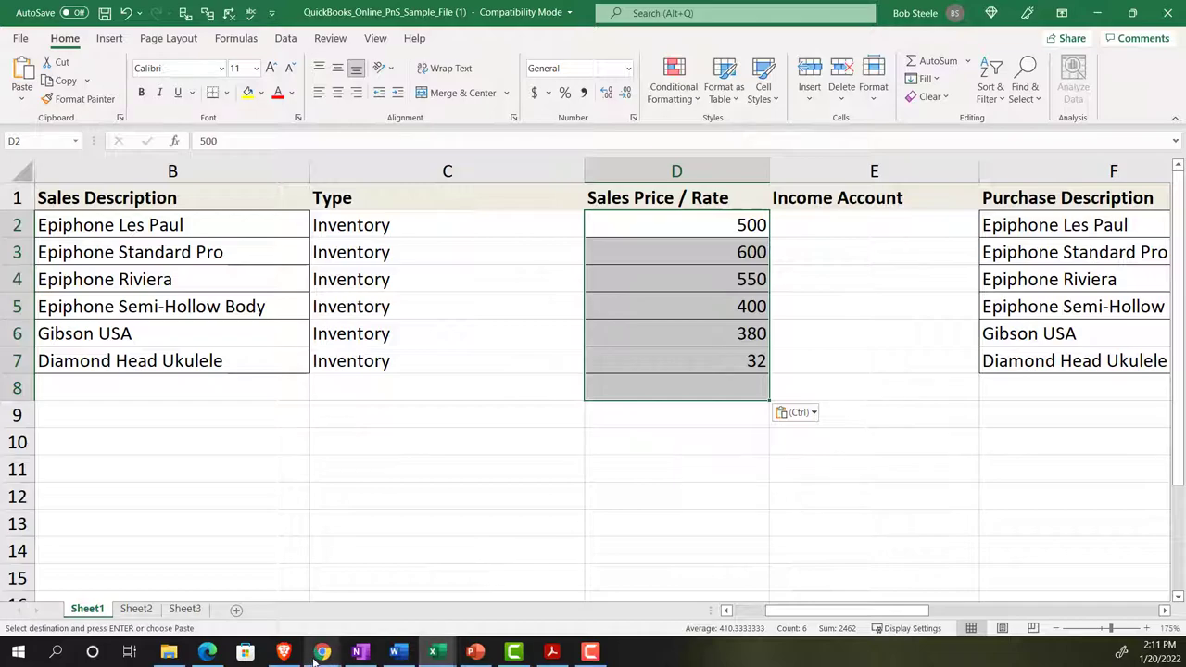
Step: Switch to QuickBooks Online in Chrome, duplicate the import page's tab and exit the import in the duplicate
{"action": "mouse_move", "coordinate": [319, 652]}
{"action": "left_click", "coordinate": [250, 547]}
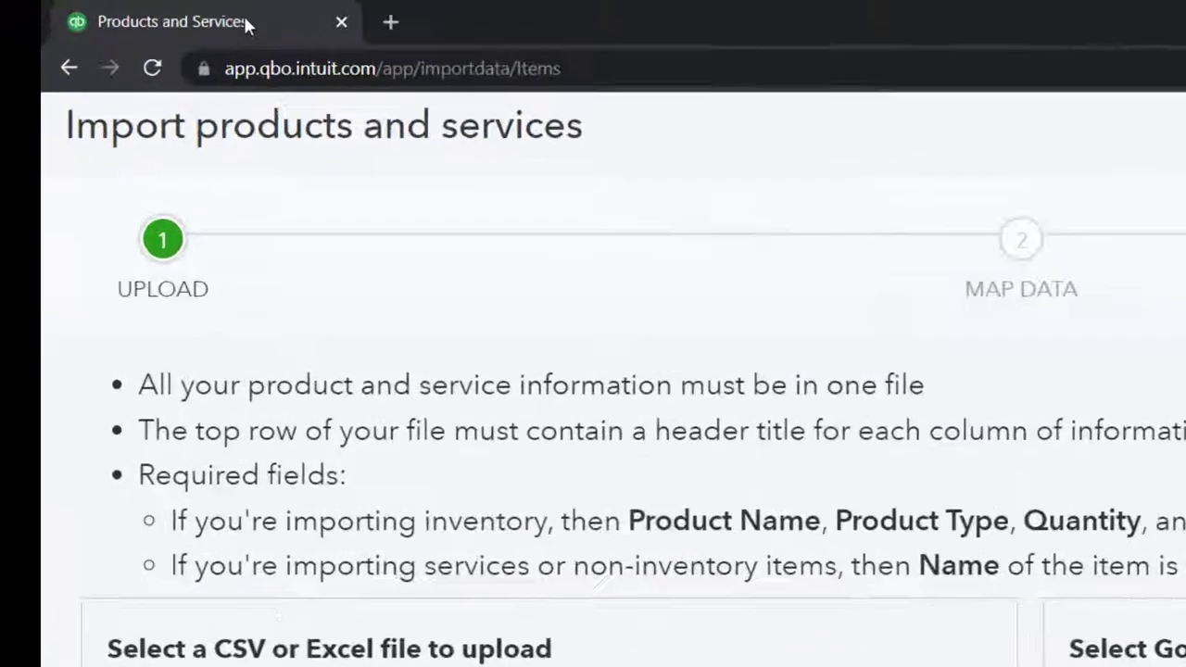
{"action": "right_click", "coordinate": [119, 11]}
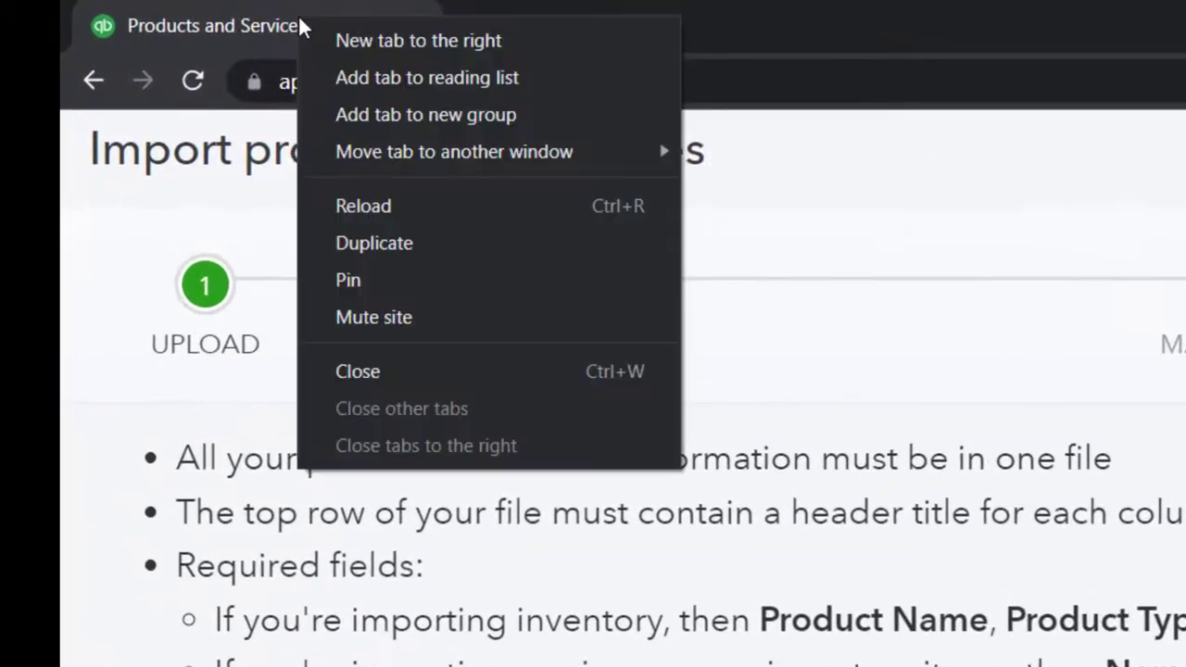
{"action": "left_click", "coordinate": [356, 246]}
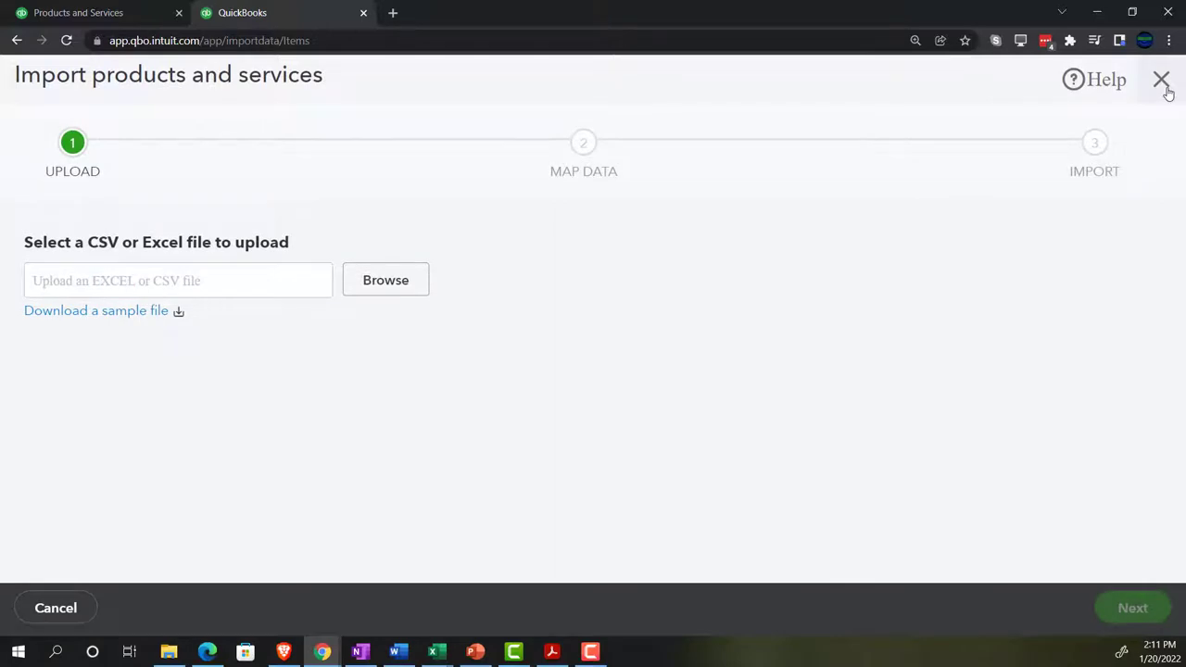
{"action": "left_click", "coordinate": [1163, 83]}
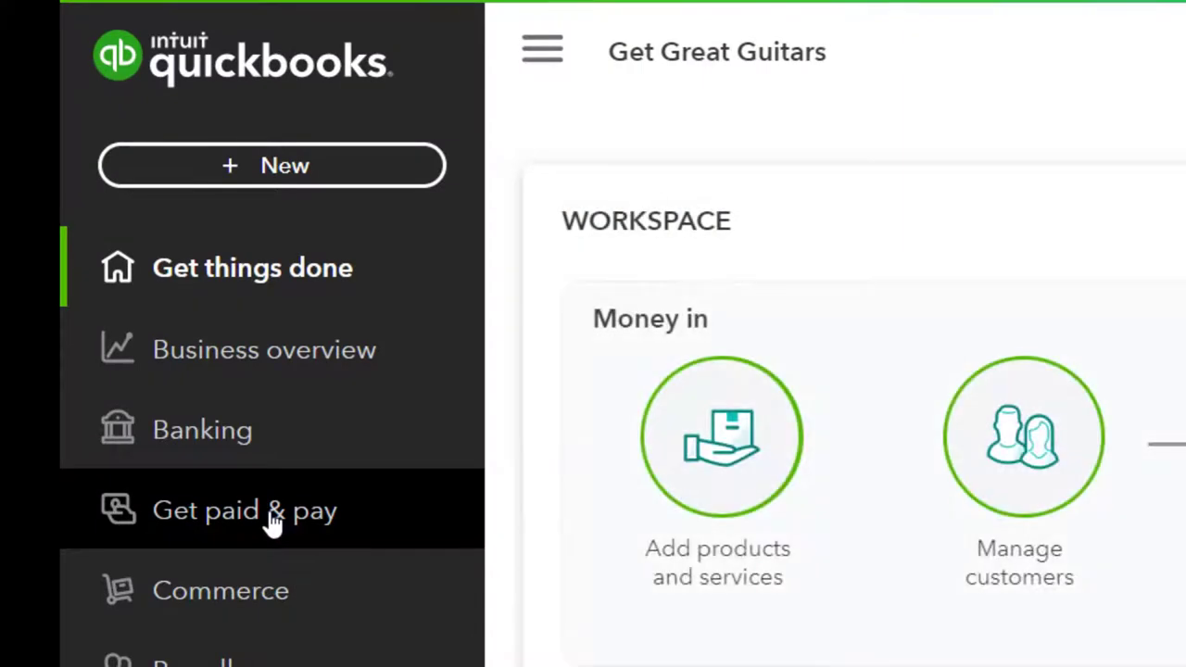
Step: View the Products and Services list in the duplicated QuickBooks Online tab
{"action": "left_click", "coordinate": [273, 521]}
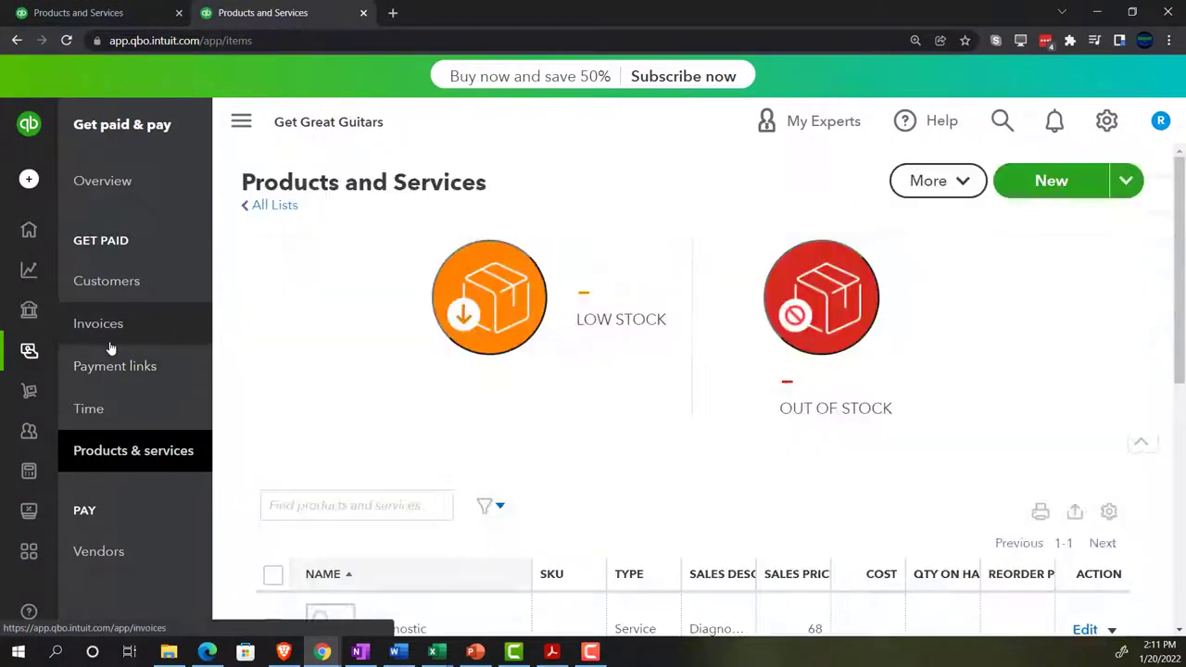
{"action": "left_click", "coordinate": [241, 121]}
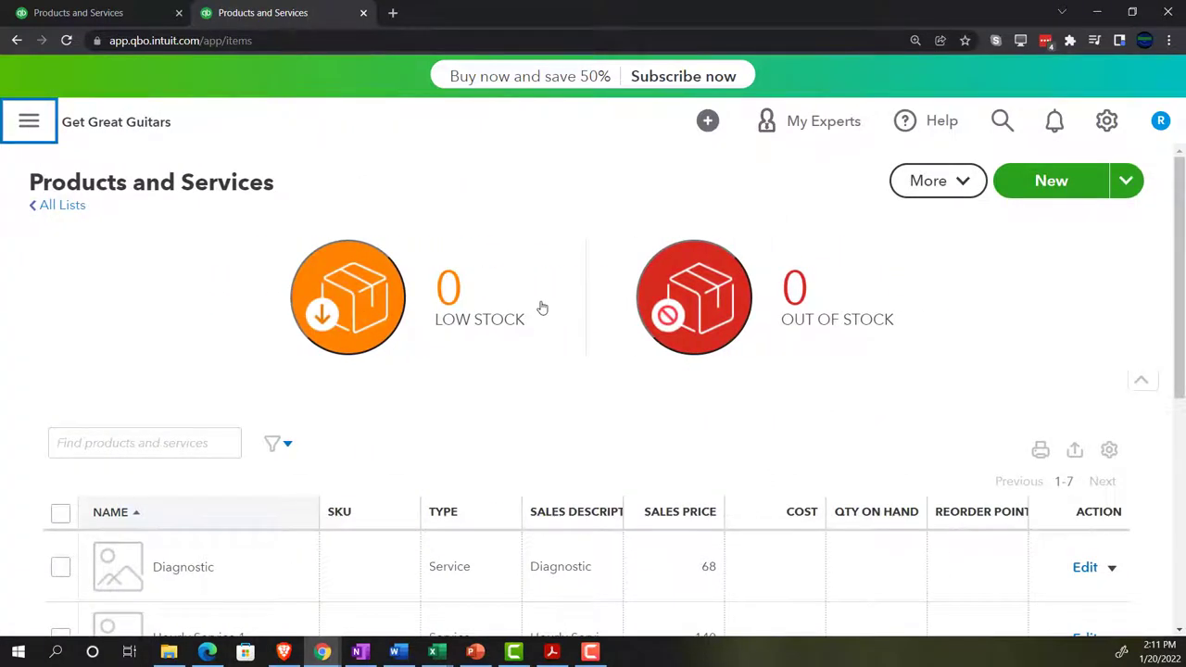
{"action": "left_click", "coordinate": [30, 124]}
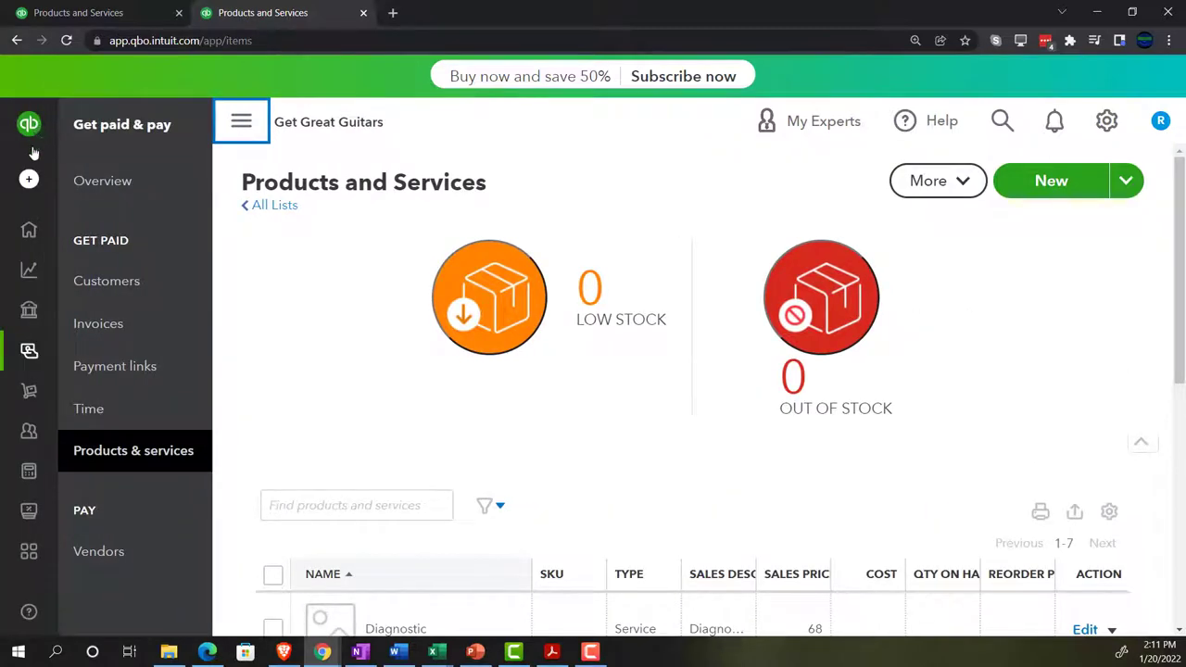
Step: Open the Chart of Accounts and look through it down to the income and cost of goods sold accounts
{"action": "left_click", "coordinate": [29, 234]}
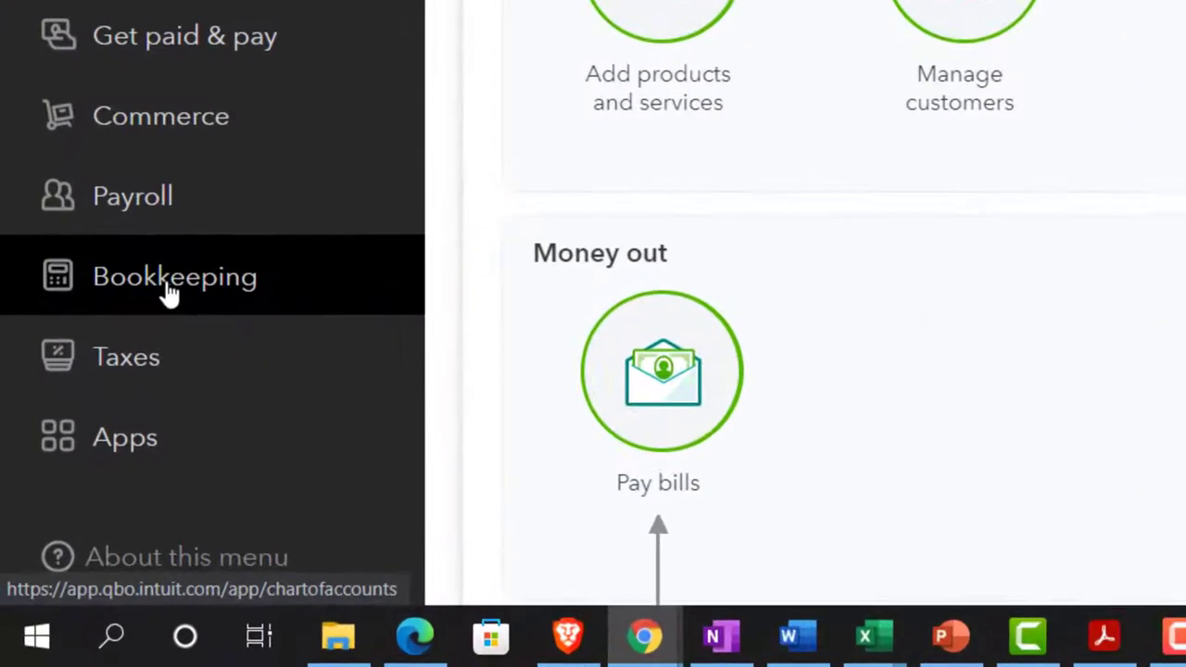
{"action": "left_click", "coordinate": [85, 478]}
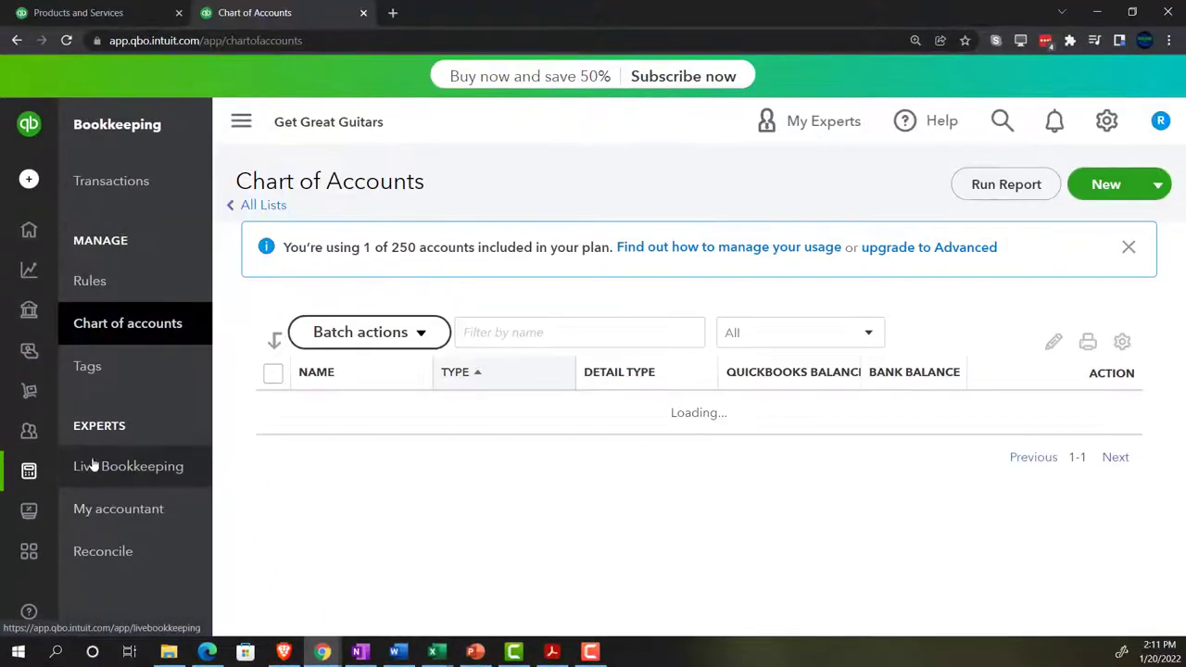
{"action": "scroll", "coordinate": [232, 139], "scroll_direction": "down", "scroll_amount": 2}
{"action": "left_click", "coordinate": [240, 121]}
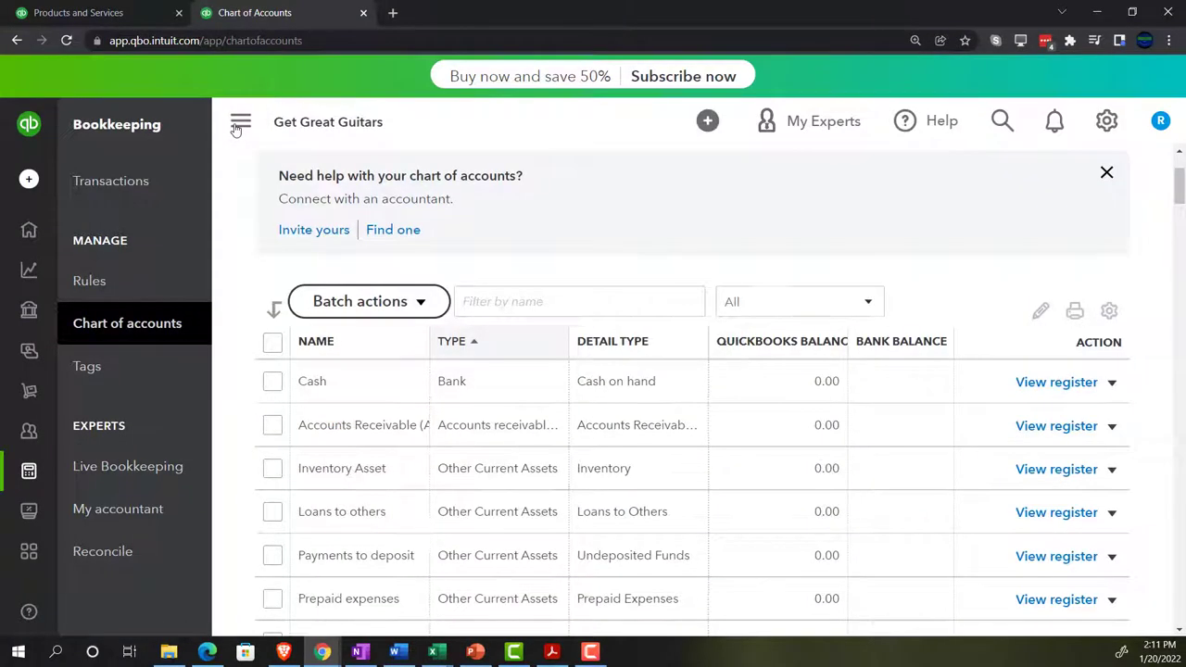
{"action": "scroll", "coordinate": [764, 428], "scroll_direction": "down", "scroll_amount": 3}
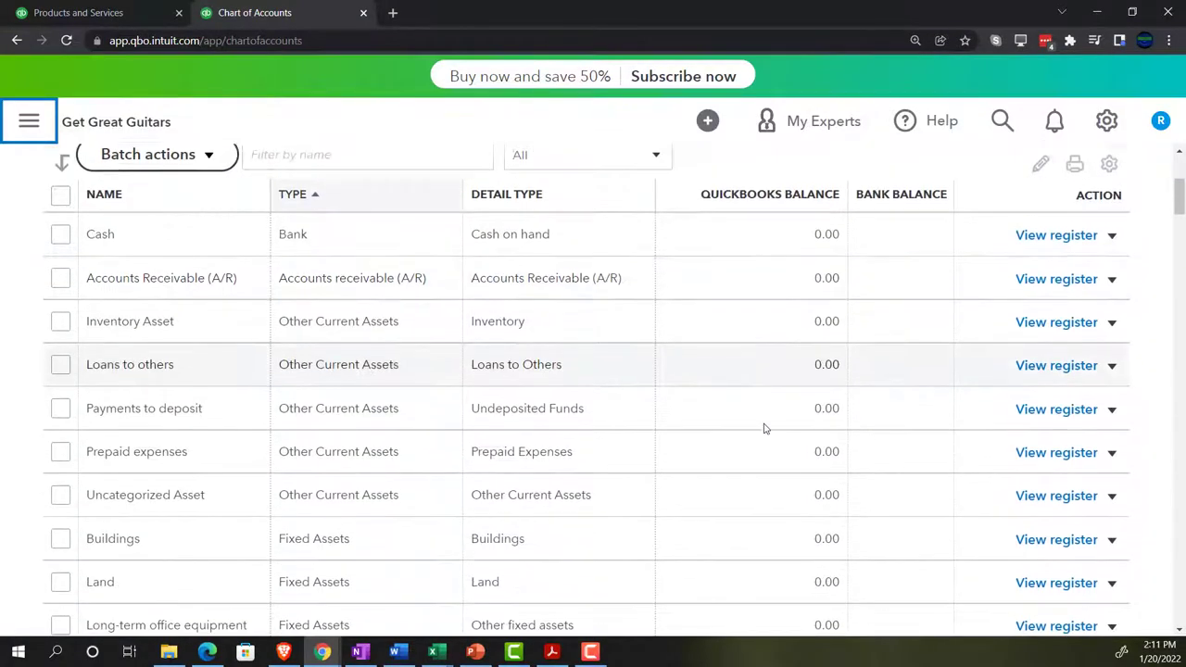
{"action": "scroll", "coordinate": [764, 428], "scroll_direction": "down", "scroll_amount": 5}
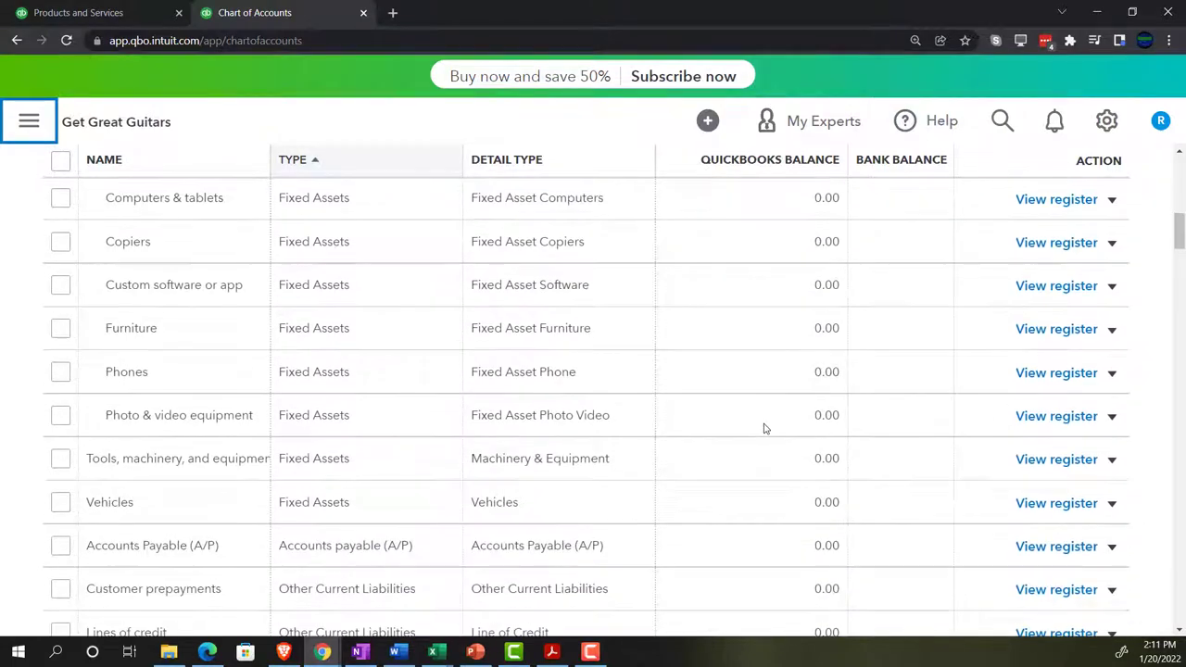
{"action": "scroll", "coordinate": [765, 428], "scroll_direction": "down", "scroll_amount": 6}
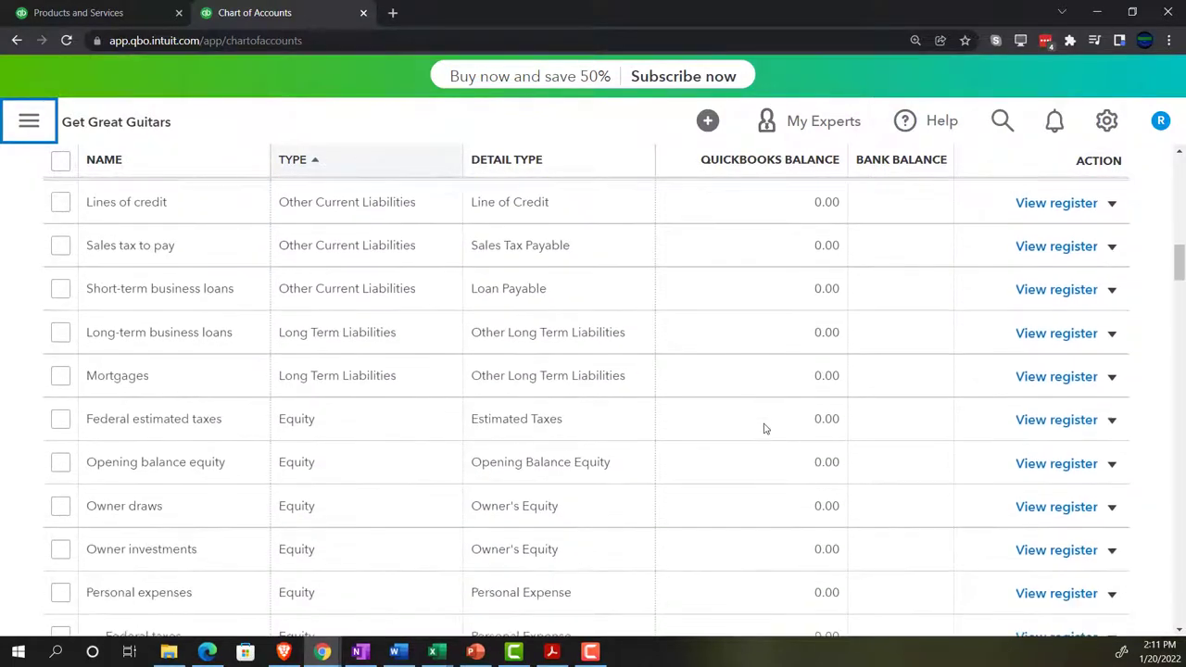
{"action": "scroll", "coordinate": [764, 428], "scroll_direction": "down", "scroll_amount": 5}
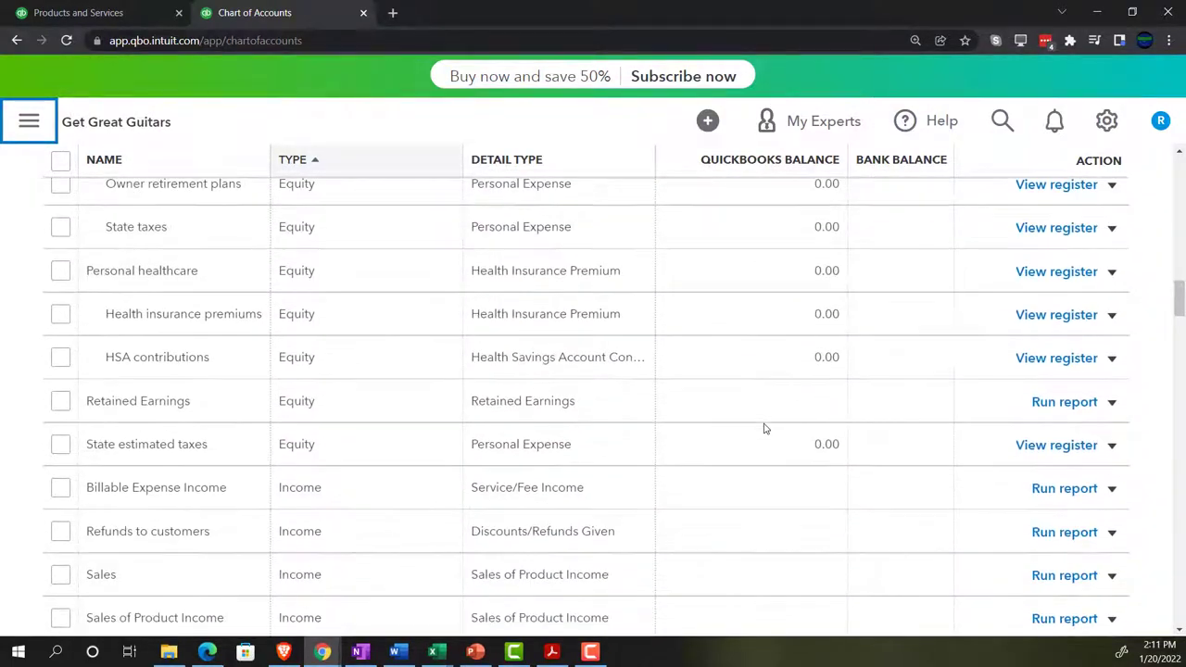
{"action": "scroll", "coordinate": [764, 428], "scroll_direction": "down", "scroll_amount": 1}
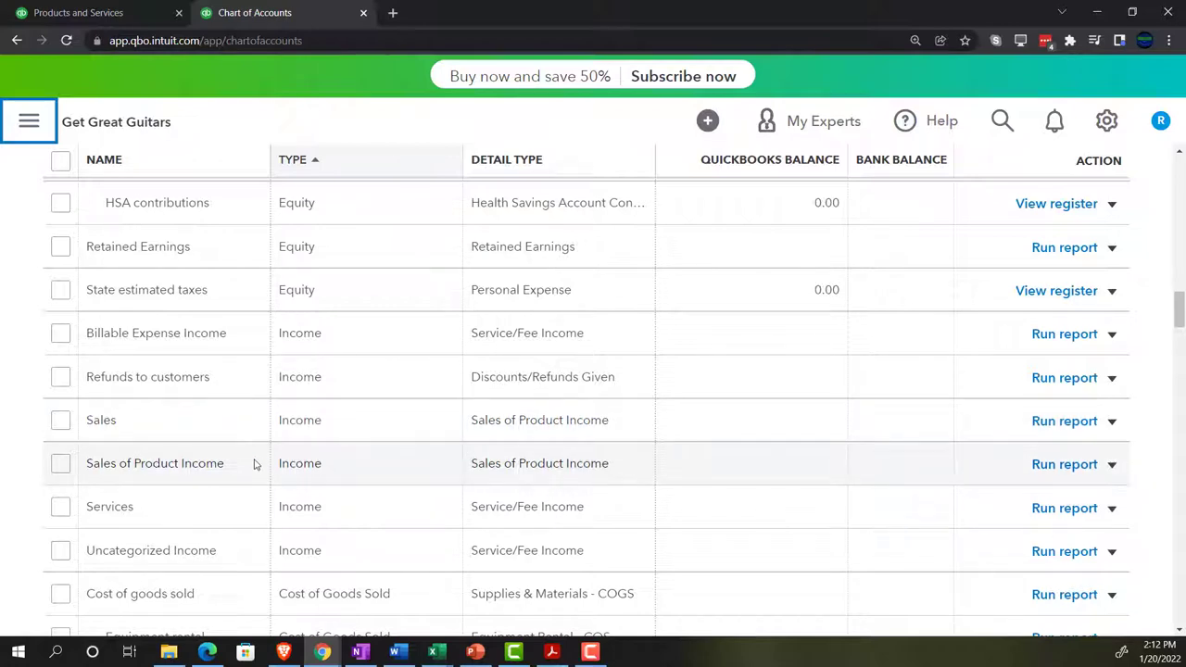
Step: Exit the product import in the first tab and start a new inventory item, viewing its account fields
{"action": "left_click", "coordinate": [148, 14]}
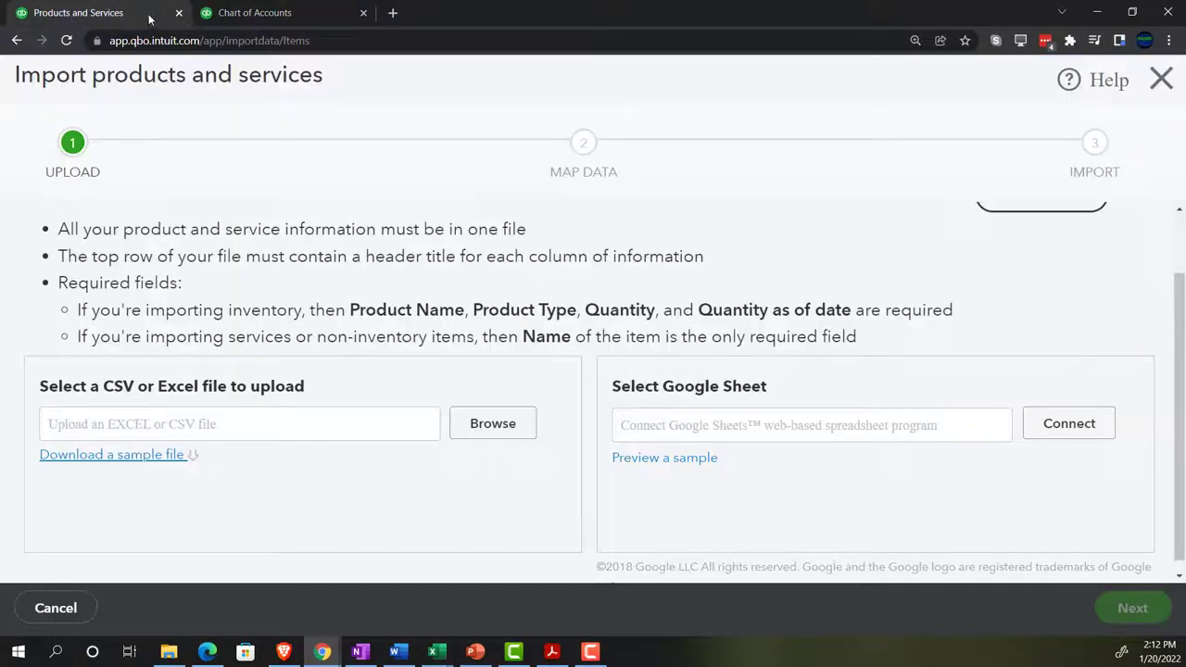
{"action": "left_click", "coordinate": [1160, 80]}
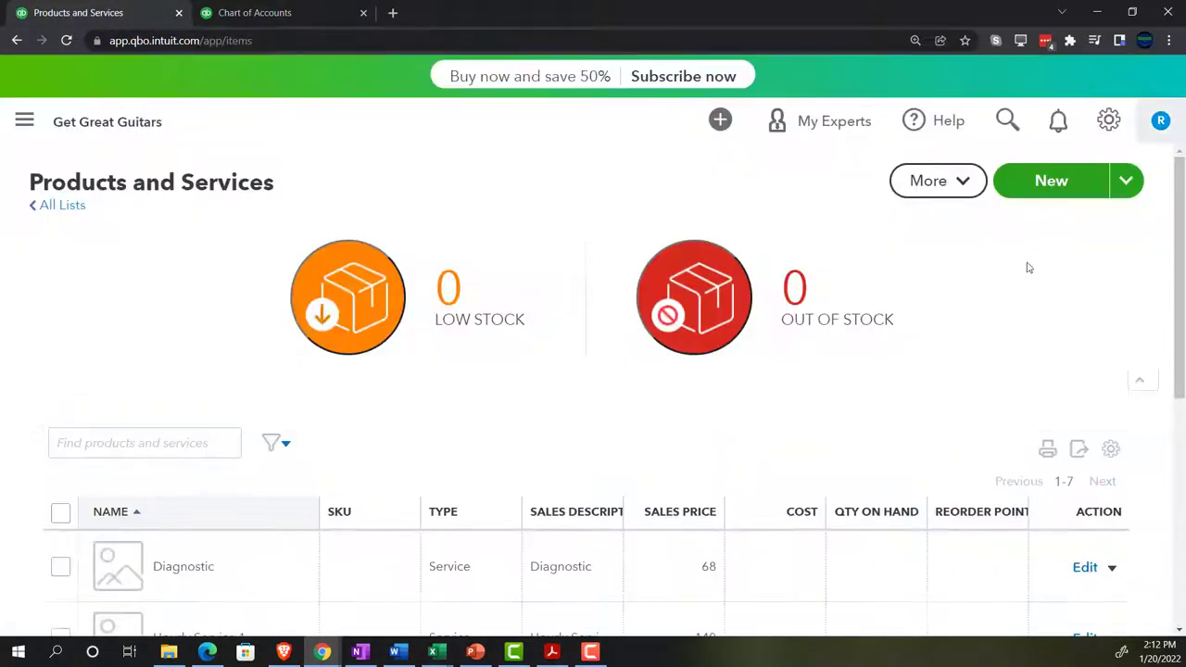
{"action": "left_click", "coordinate": [1051, 192]}
{"action": "left_click", "coordinate": [694, 121]}
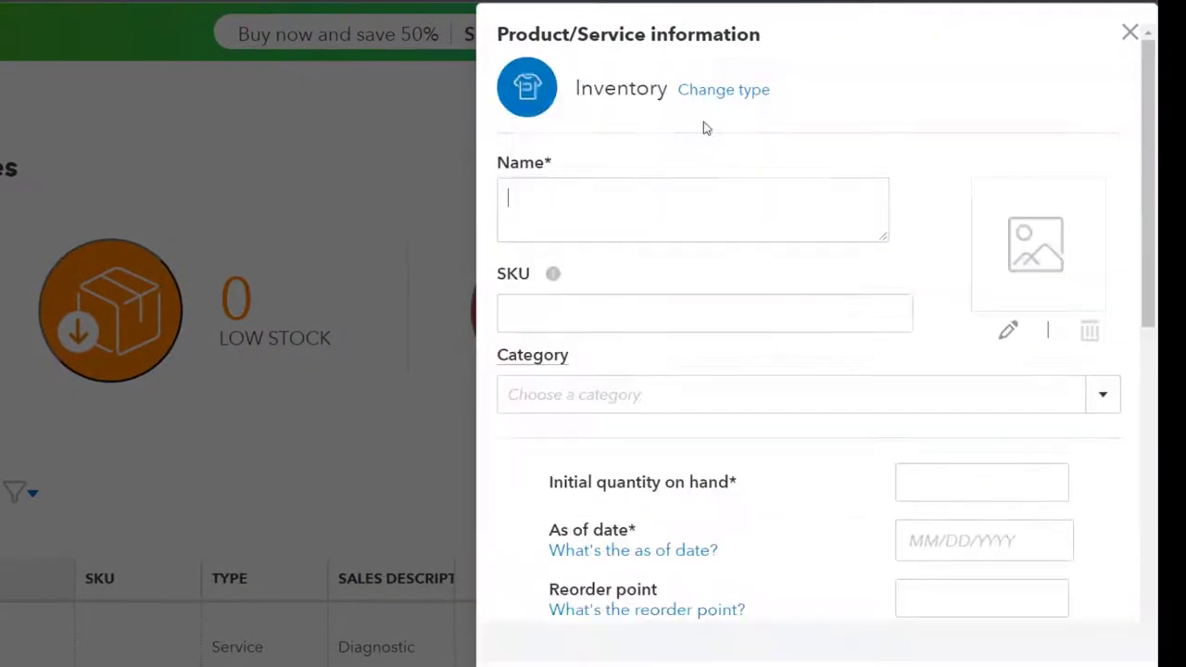
{"action": "scroll", "coordinate": [765, 334], "scroll_direction": "down", "scroll_amount": 7}
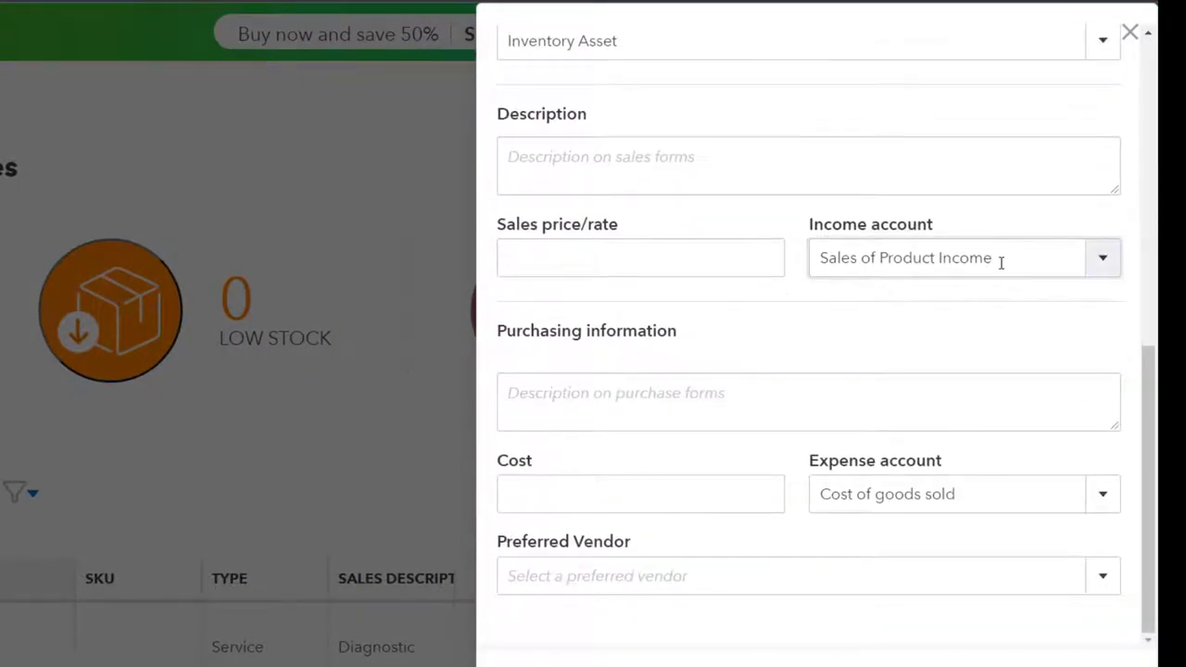
Step: Copy the income account name Sales of Product Income from the new item form and close the form without saving
{"action": "left_click_drag", "start_coordinate": [1000, 262], "coordinate": [814, 257]}
{"action": "key", "text": "ctrl+c"}
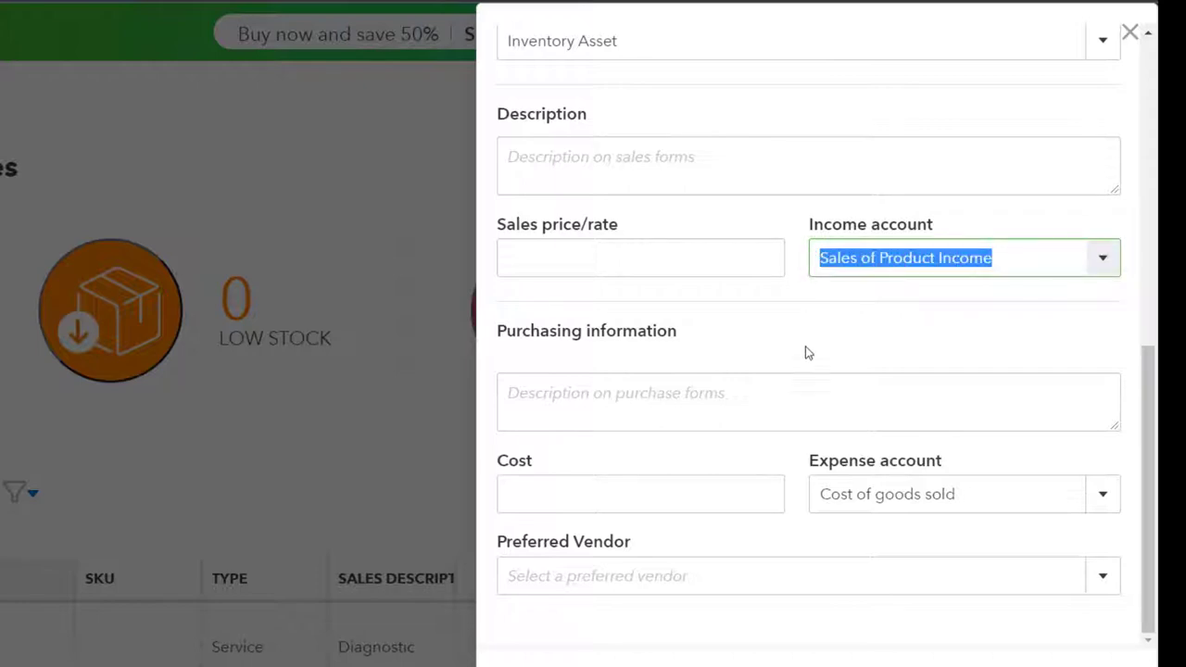
{"action": "left_click", "coordinate": [1130, 34]}
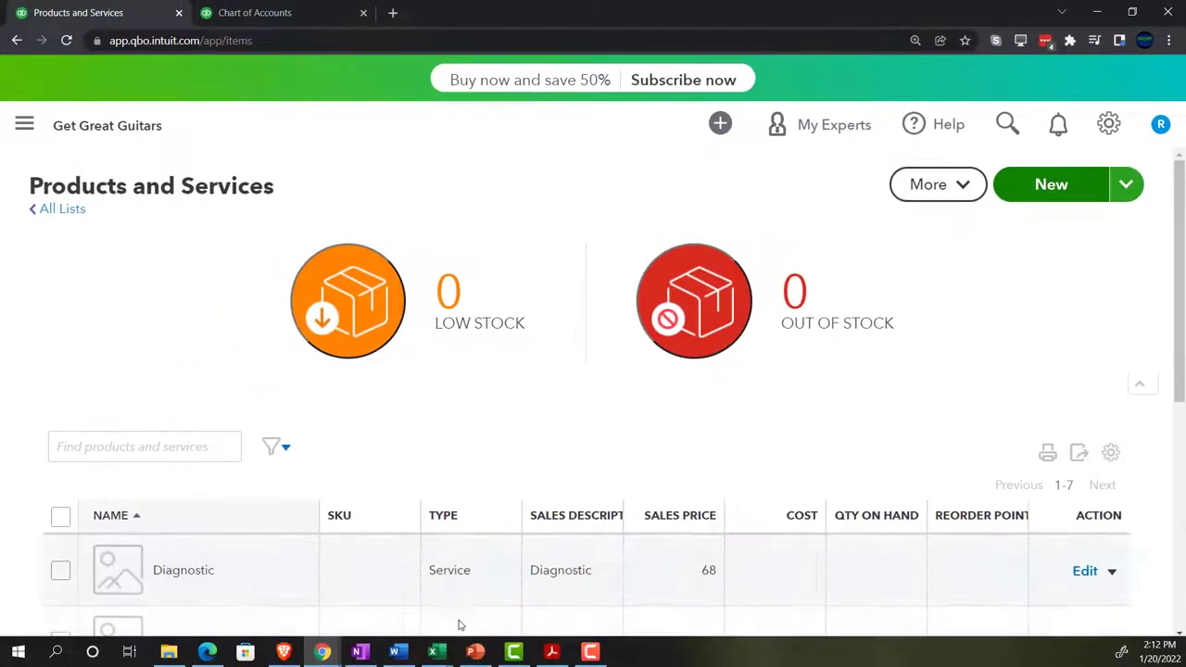
Step: Switch to the sample file in Excel and paste the copied account name into Income Account cell E2
{"action": "mouse_move", "coordinate": [443, 654]}
{"action": "left_click", "coordinate": [521, 582]}
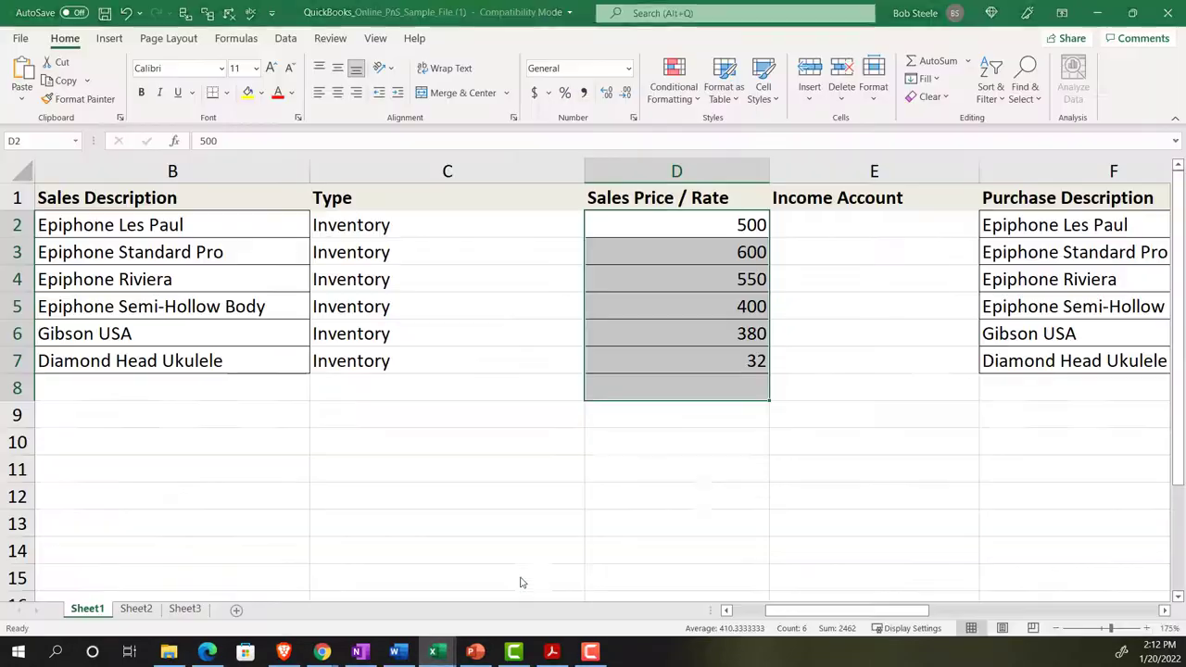
{"action": "left_click", "coordinate": [856, 312]}
{"action": "left_click", "coordinate": [803, 223]}
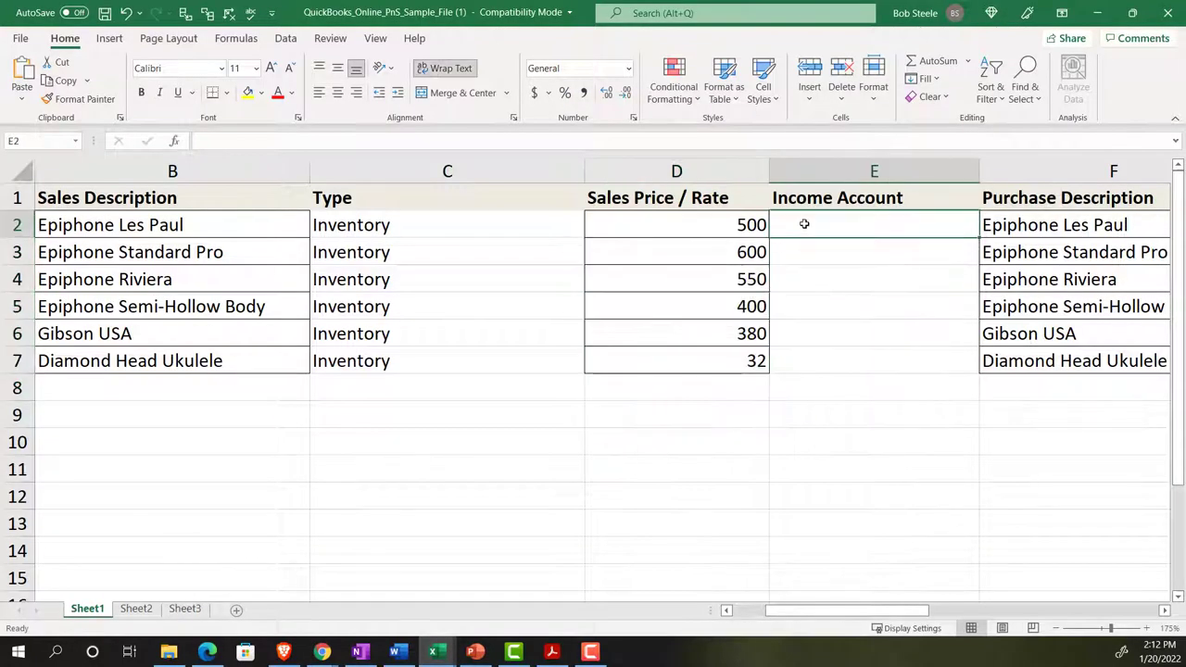
{"action": "right_click", "coordinate": [803, 224]}
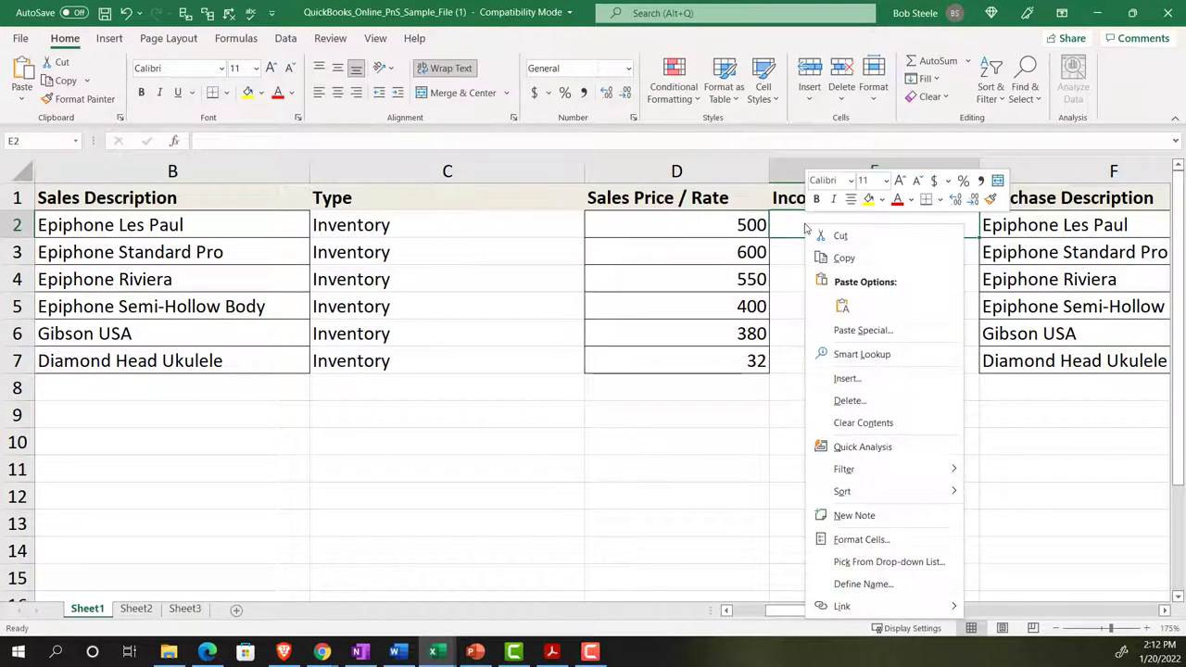
{"action": "left_click", "coordinate": [843, 307]}
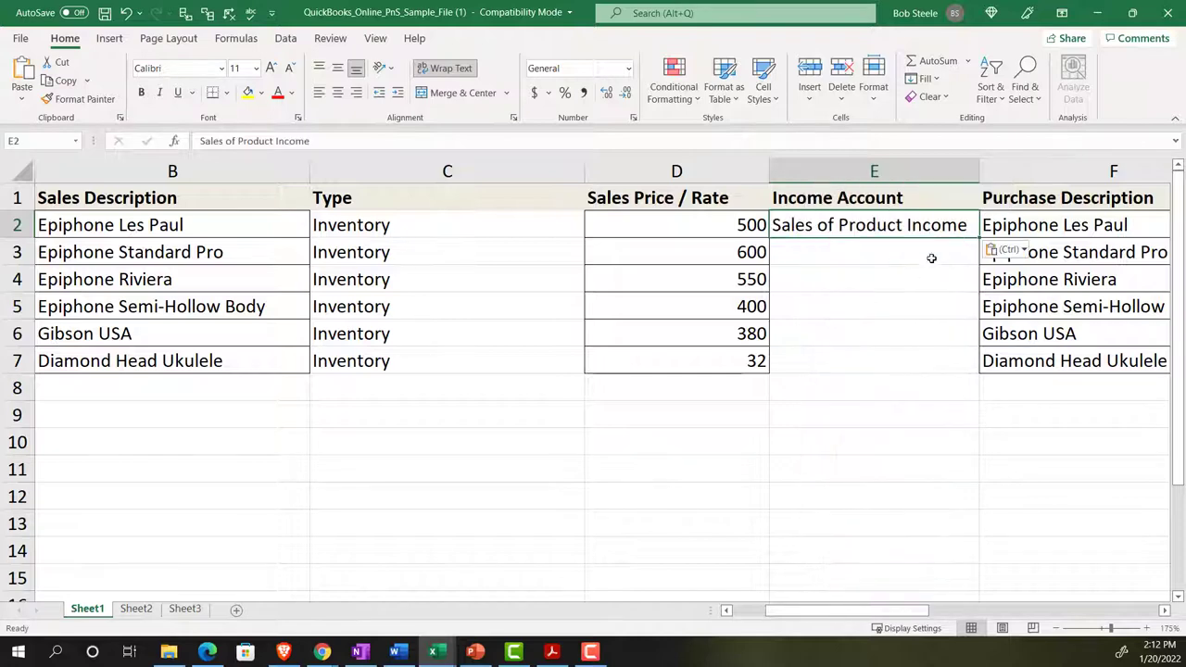
Step: Try filling the account name down to E7, and undo both the fill and the paste
{"action": "left_click_drag", "start_coordinate": [979, 239], "coordinate": [961, 367]}
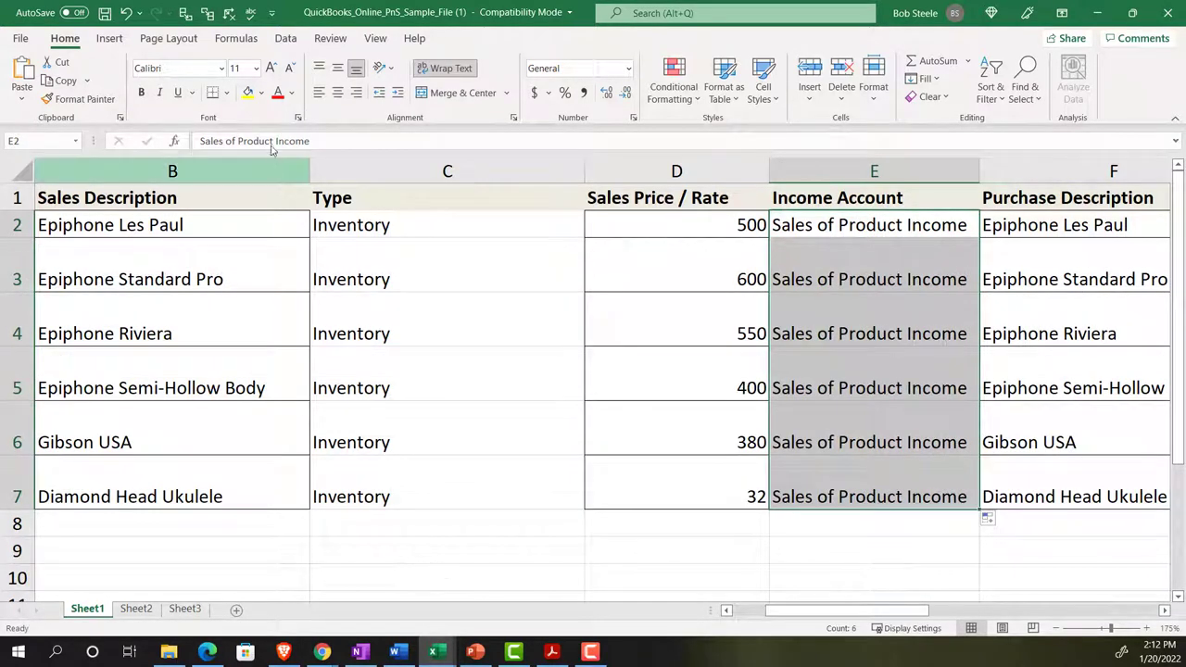
{"action": "left_click", "coordinate": [127, 14]}
{"action": "left_click", "coordinate": [127, 14]}
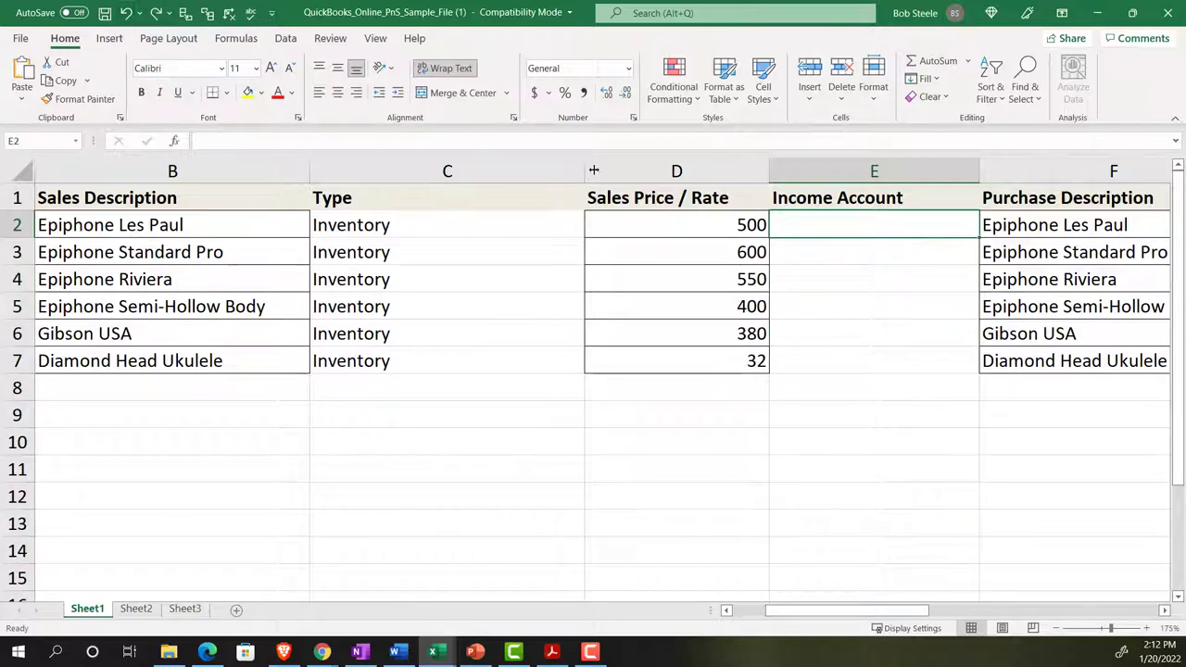
Step: Paste the account name into E2 as plain text with Paste Special and try filling it down to E7
{"action": "right_click", "coordinate": [783, 228]}
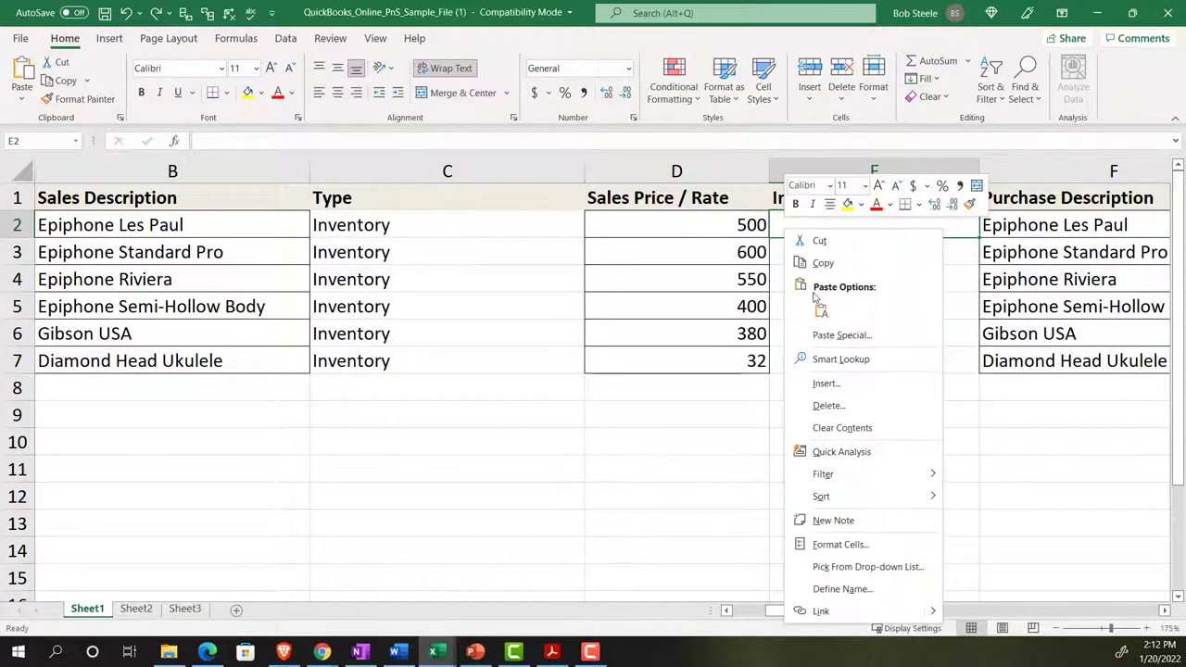
{"action": "left_click", "coordinate": [826, 335]}
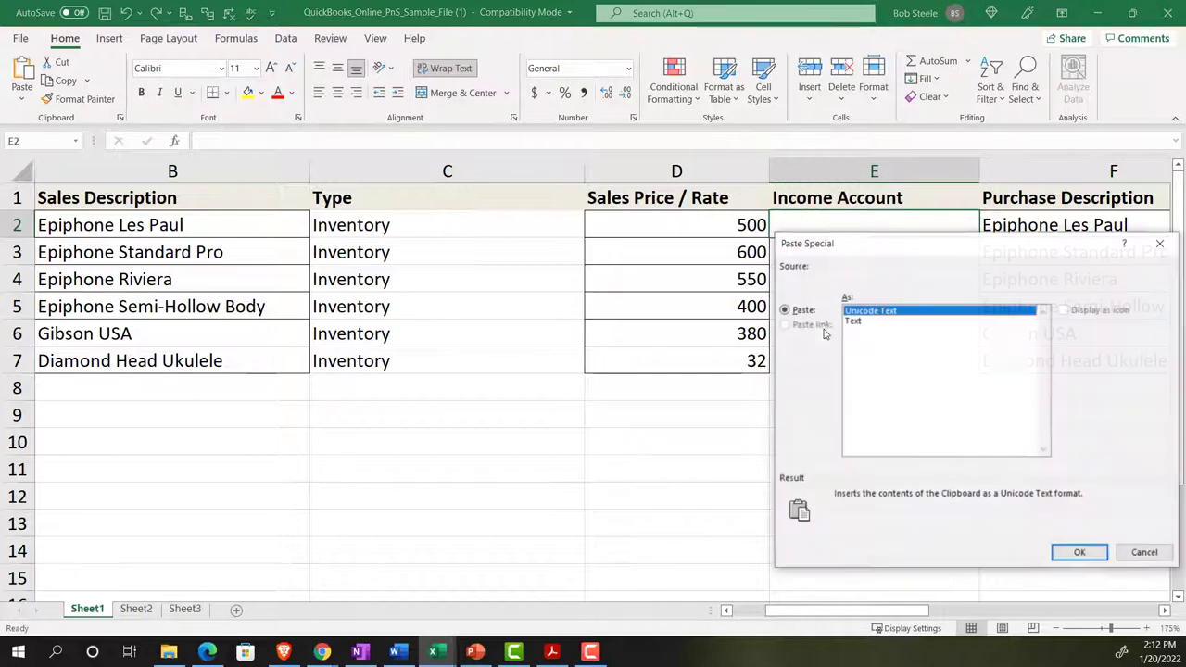
{"action": "left_click", "coordinate": [854, 320]}
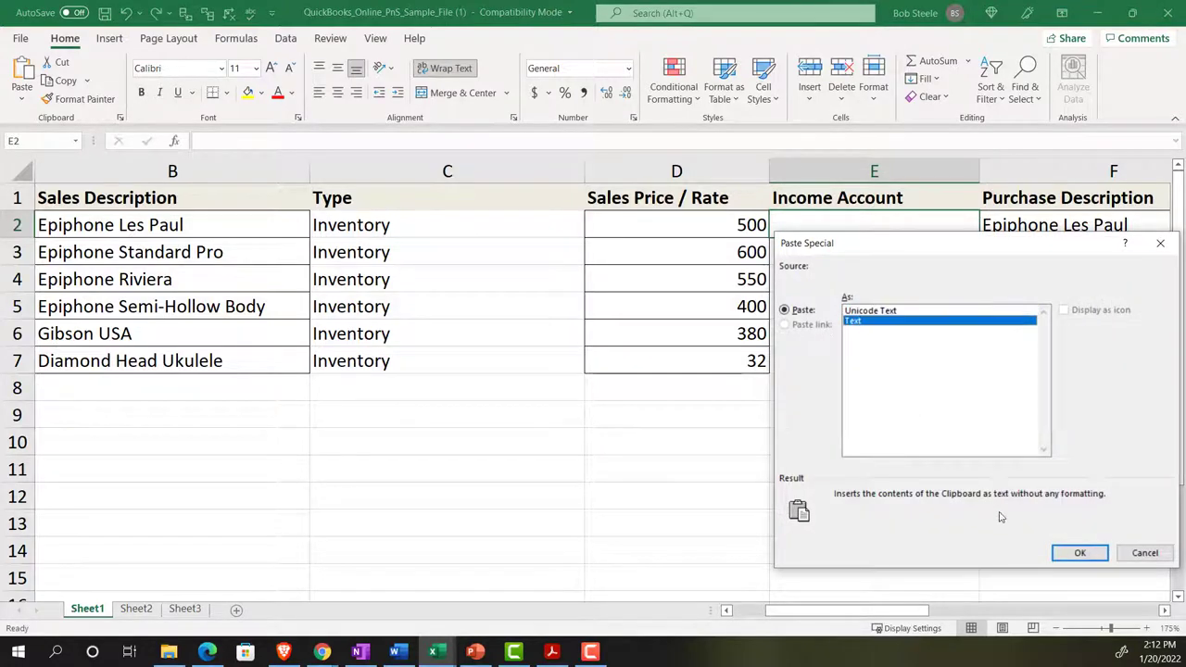
{"action": "left_click", "coordinate": [1077, 553]}
{"action": "key", "text": "Return"}
{"action": "left_click", "coordinate": [926, 357]}
{"action": "left_click", "coordinate": [970, 234]}
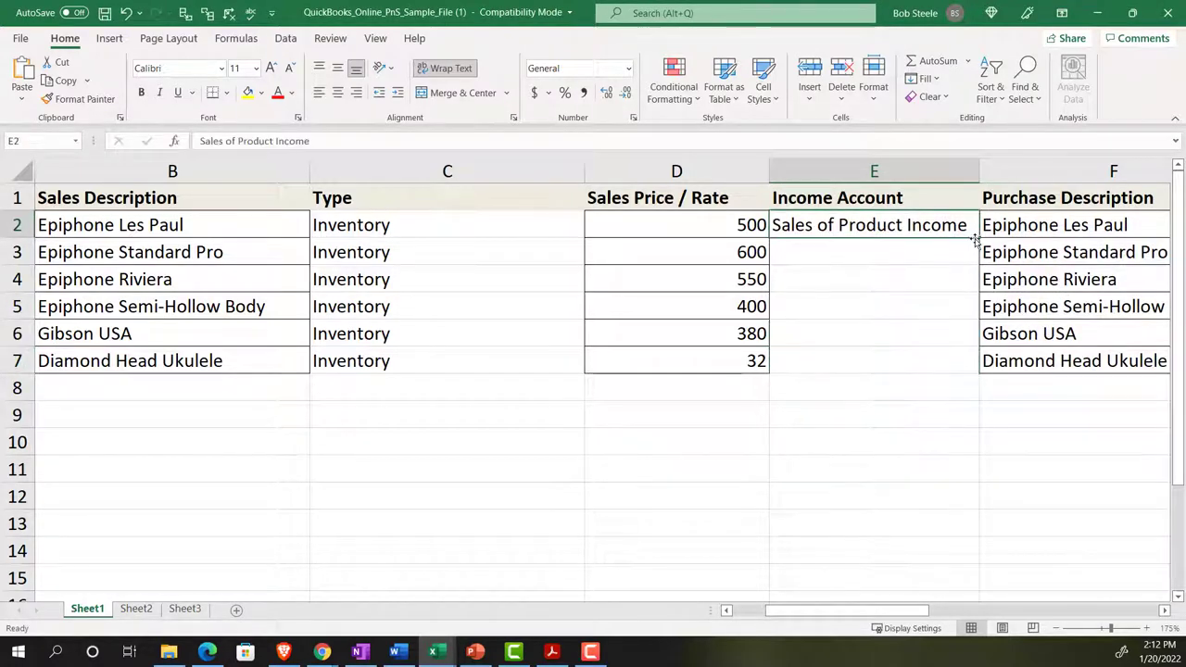
{"action": "left_click_drag", "start_coordinate": [979, 241], "coordinate": [979, 369]}
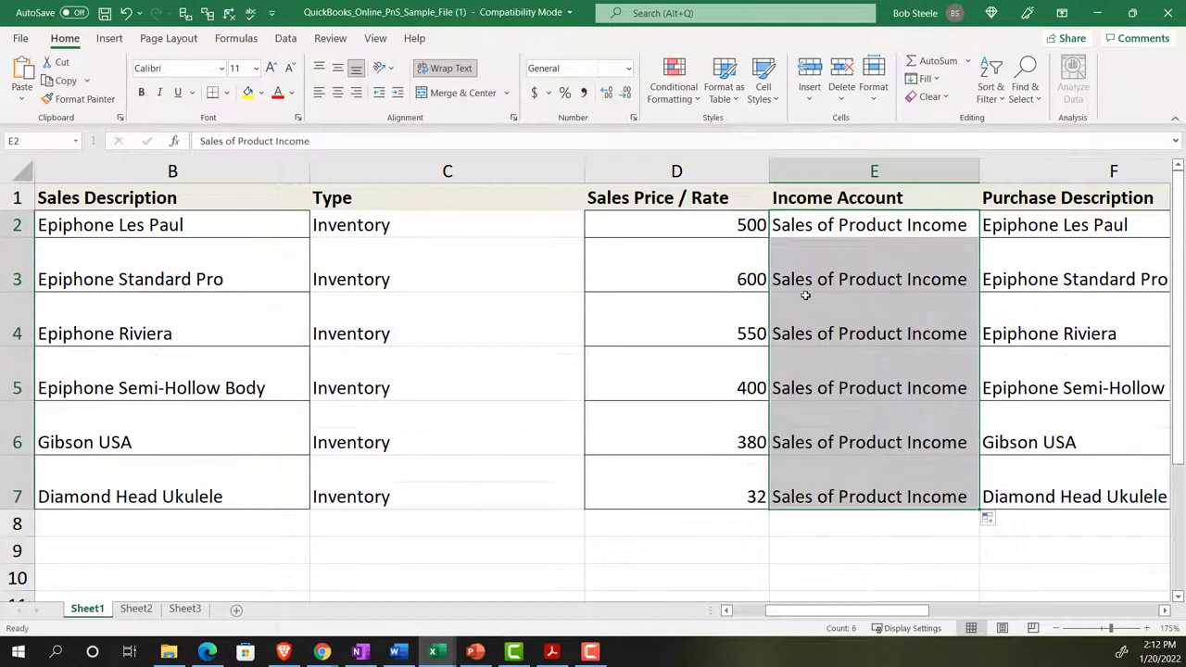
{"action": "left_click", "coordinate": [125, 13]}
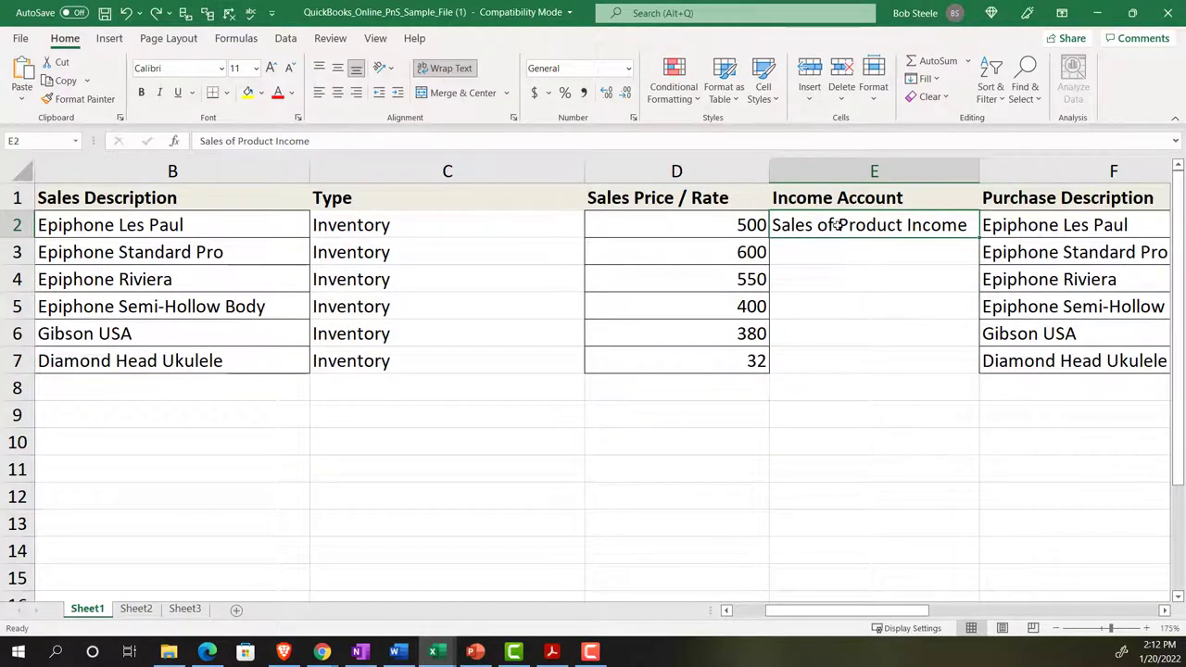
Step: Copy the account name from E2 into E3 and try filling it down the Income Account column
{"action": "key", "text": "ctrl+c"}
{"action": "left_click", "coordinate": [829, 259]}
{"action": "key", "text": "ctrl+v"}
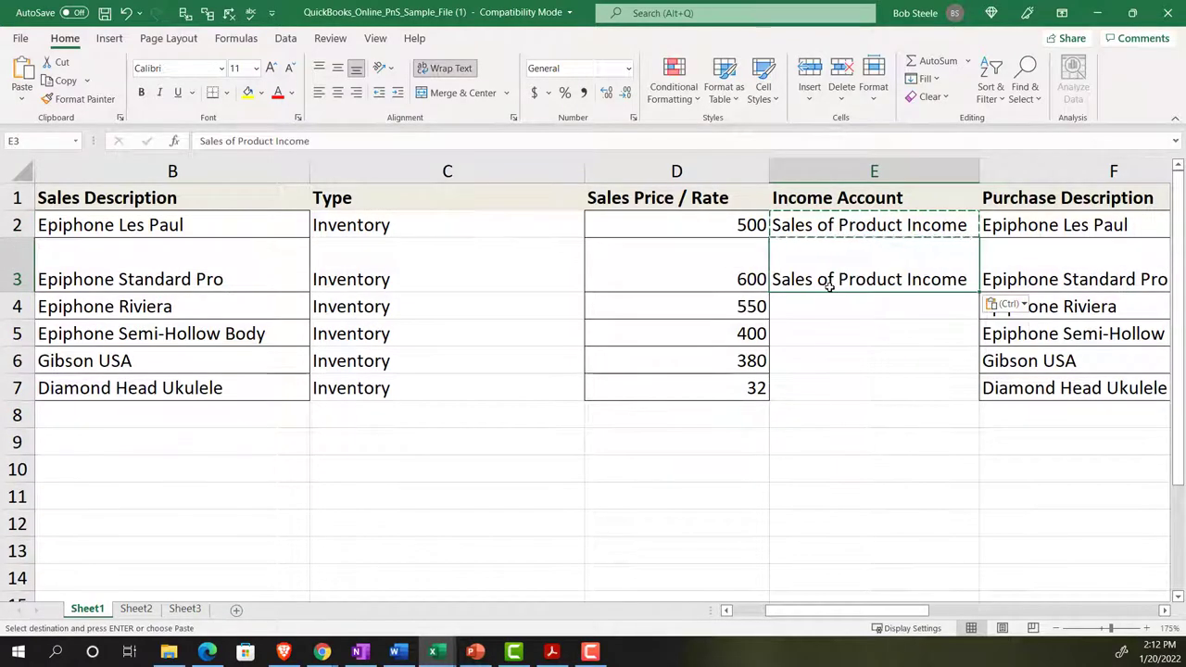
{"action": "double_click", "coordinate": [980, 292]}
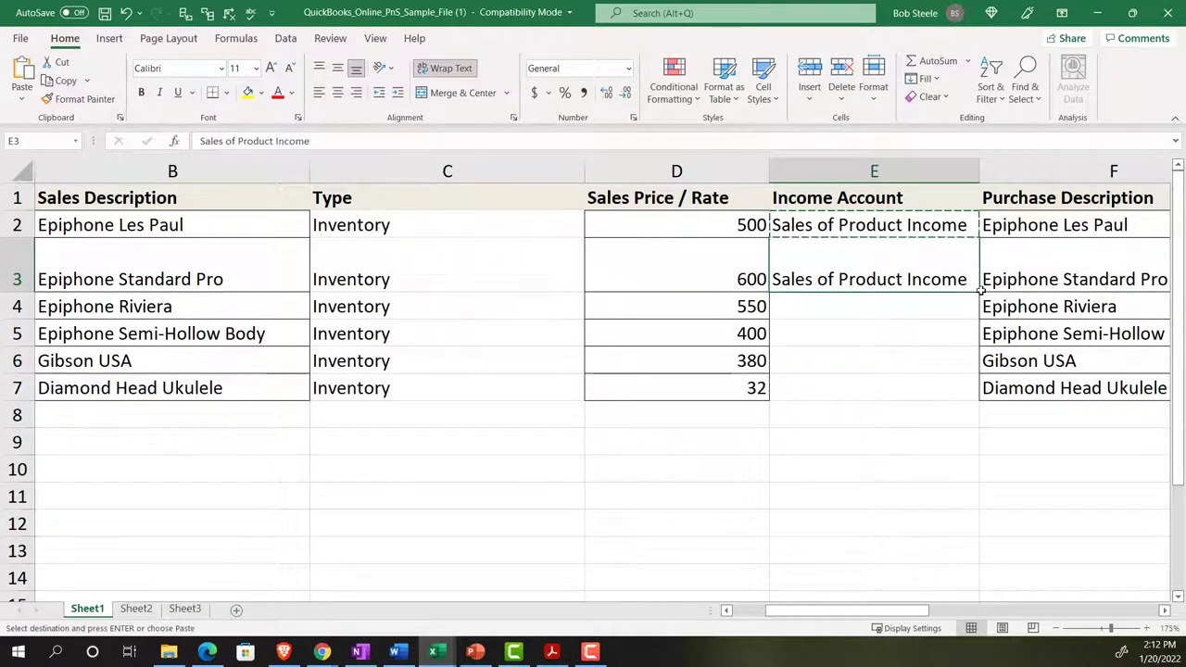
{"action": "left_click", "coordinate": [127, 13]}
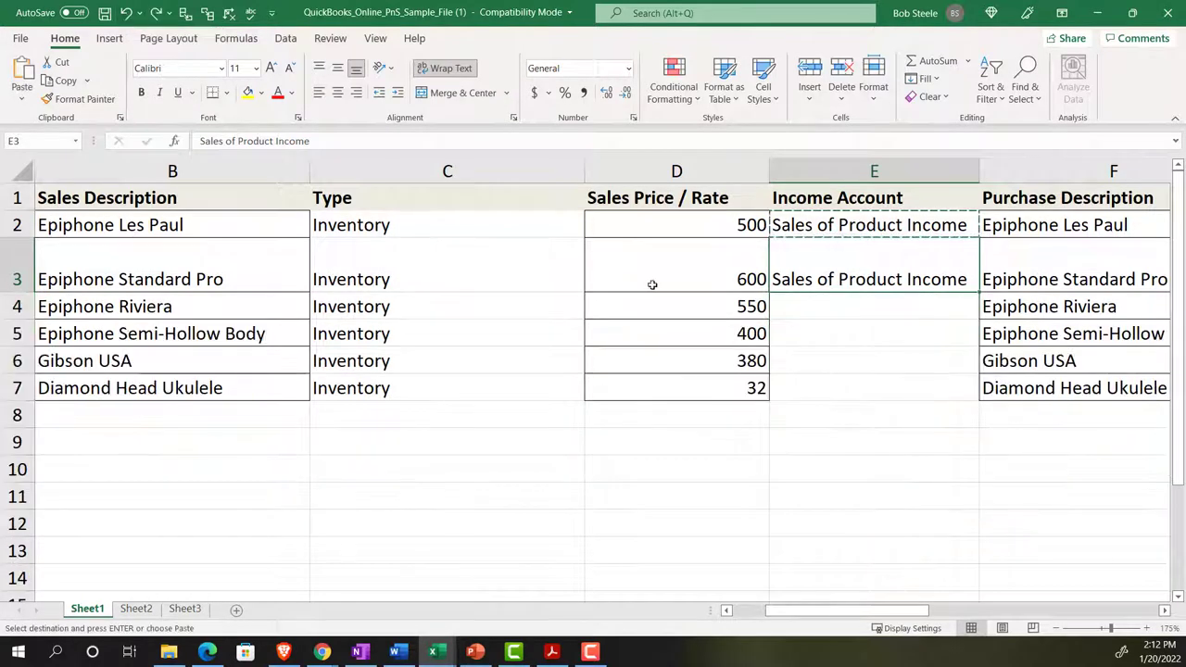
Step: Try widening column E slightly, and undo the changes until the Income Account column is empty again
{"action": "left_click", "coordinate": [776, 341]}
{"action": "left_click_drag", "start_coordinate": [980, 174], "coordinate": [993, 174]}
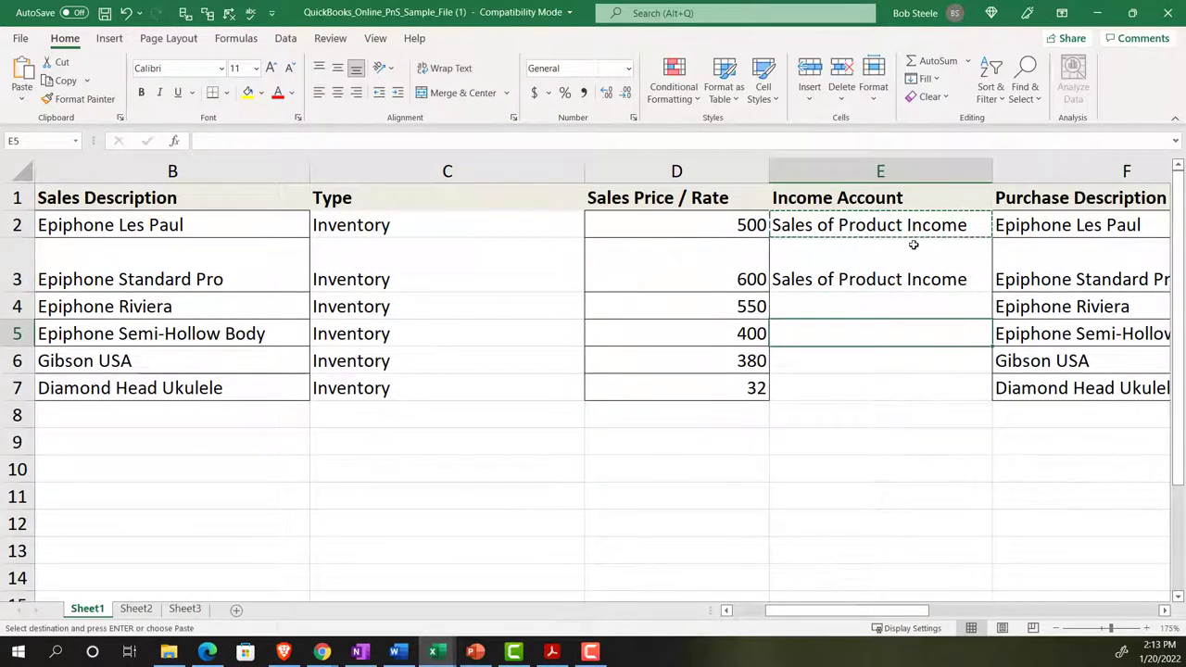
{"action": "left_click", "coordinate": [127, 13]}
{"action": "left_click", "coordinate": [127, 13]}
{"action": "left_click", "coordinate": [127, 12]}
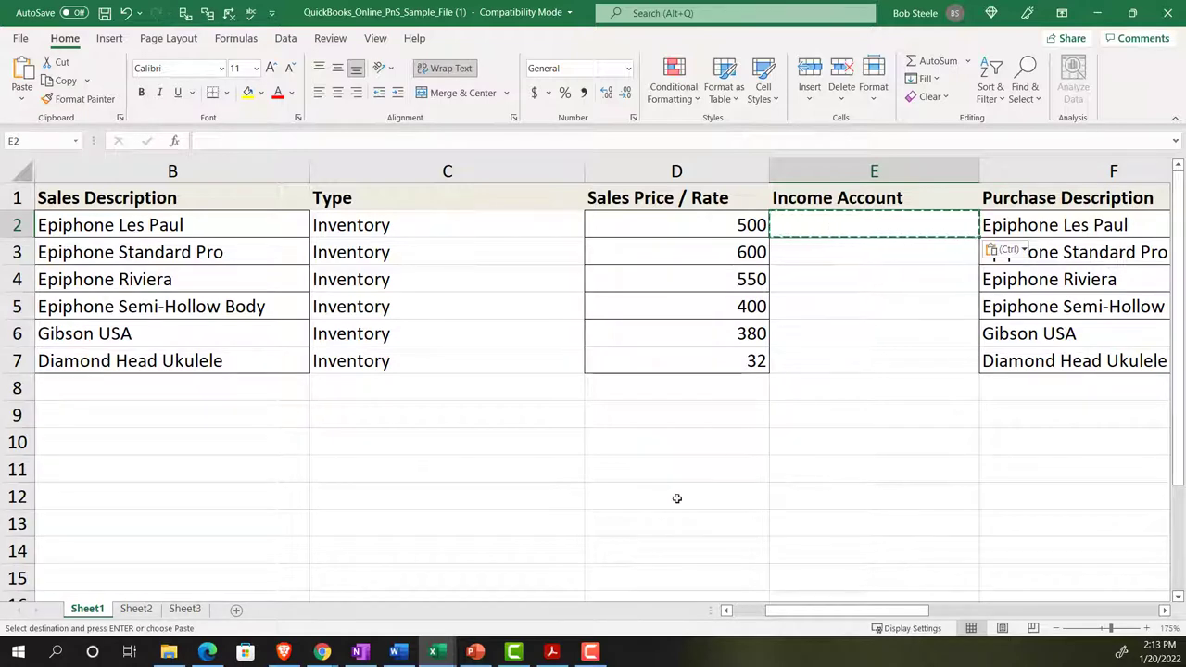
Step: Switch to QuickBooks Online in Chrome and copy the income account name Sales of Product Income from a new inventory item form
{"action": "mouse_move", "coordinate": [321, 651]}
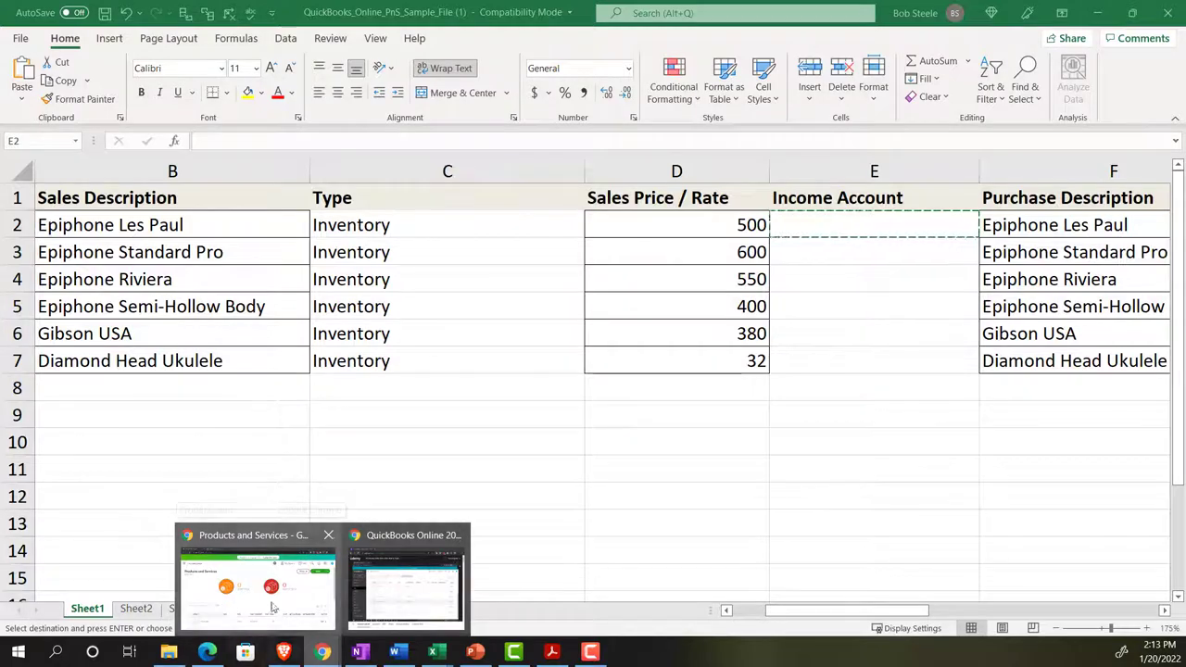
{"action": "left_click", "coordinate": [231, 608]}
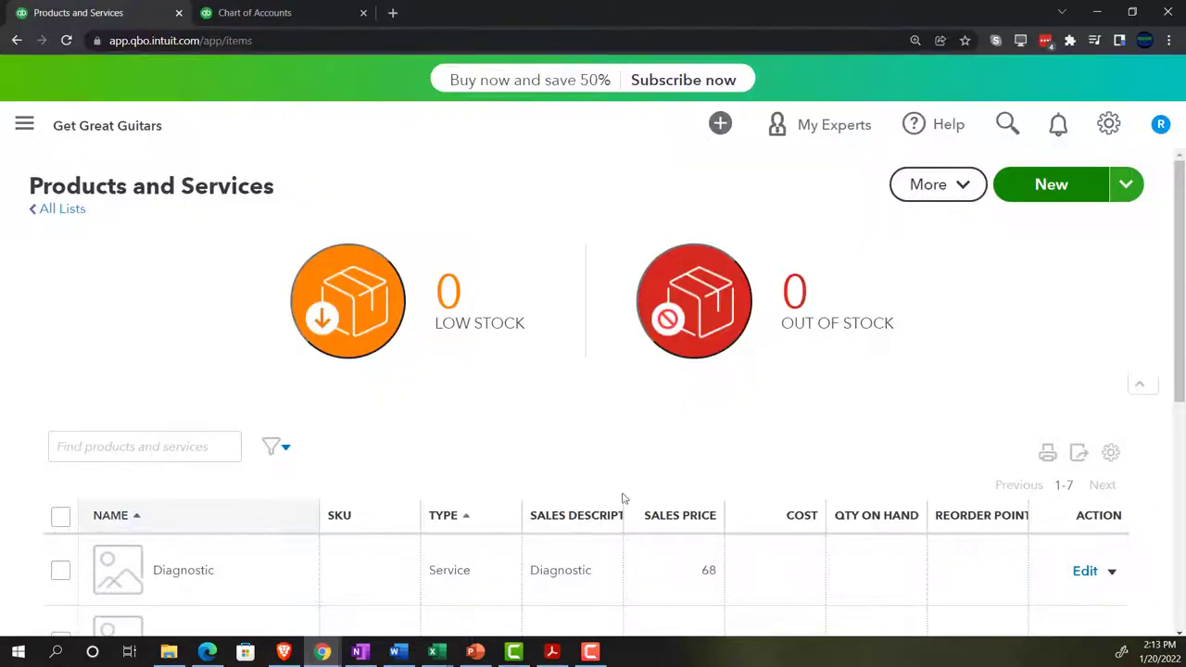
{"action": "left_click", "coordinate": [1093, 186]}
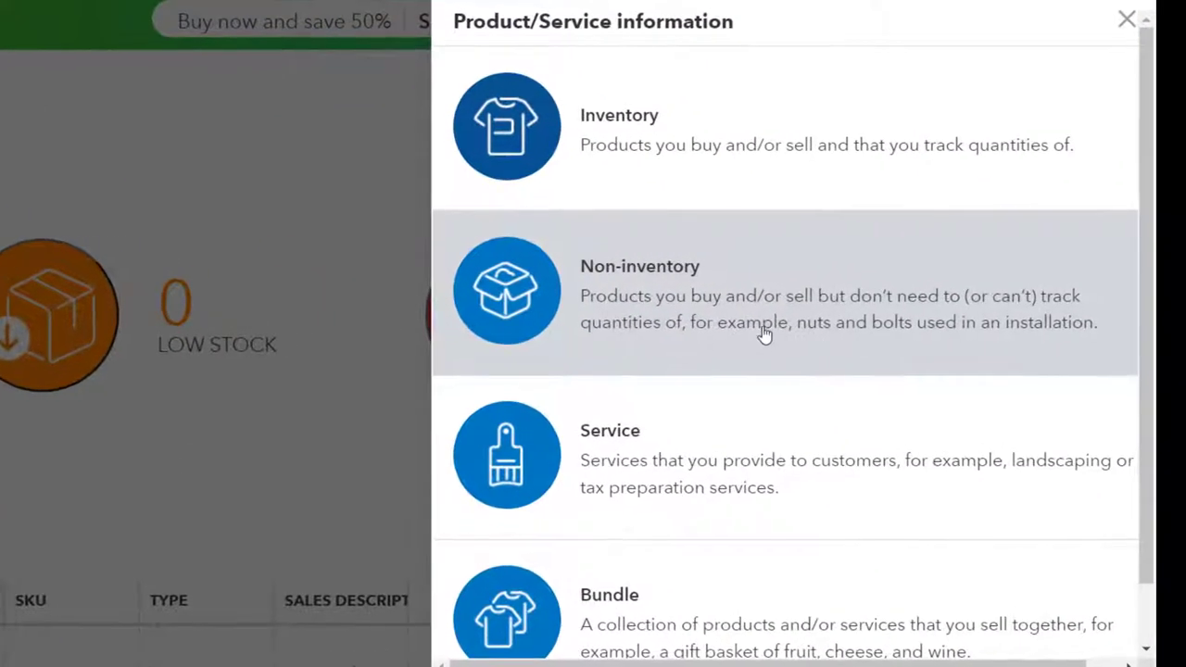
{"action": "left_click", "coordinate": [693, 169]}
{"action": "scroll", "coordinate": [770, 450], "scroll_direction": "down", "scroll_amount": 8}
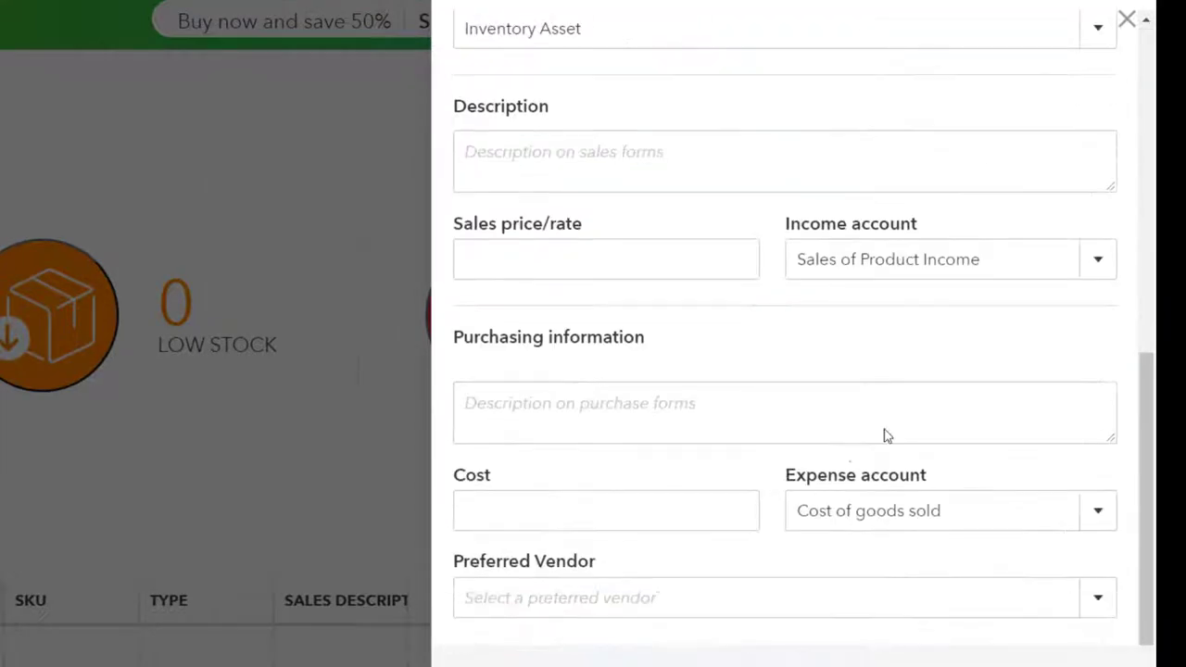
{"action": "left_click_drag", "start_coordinate": [999, 263], "coordinate": [806, 262]}
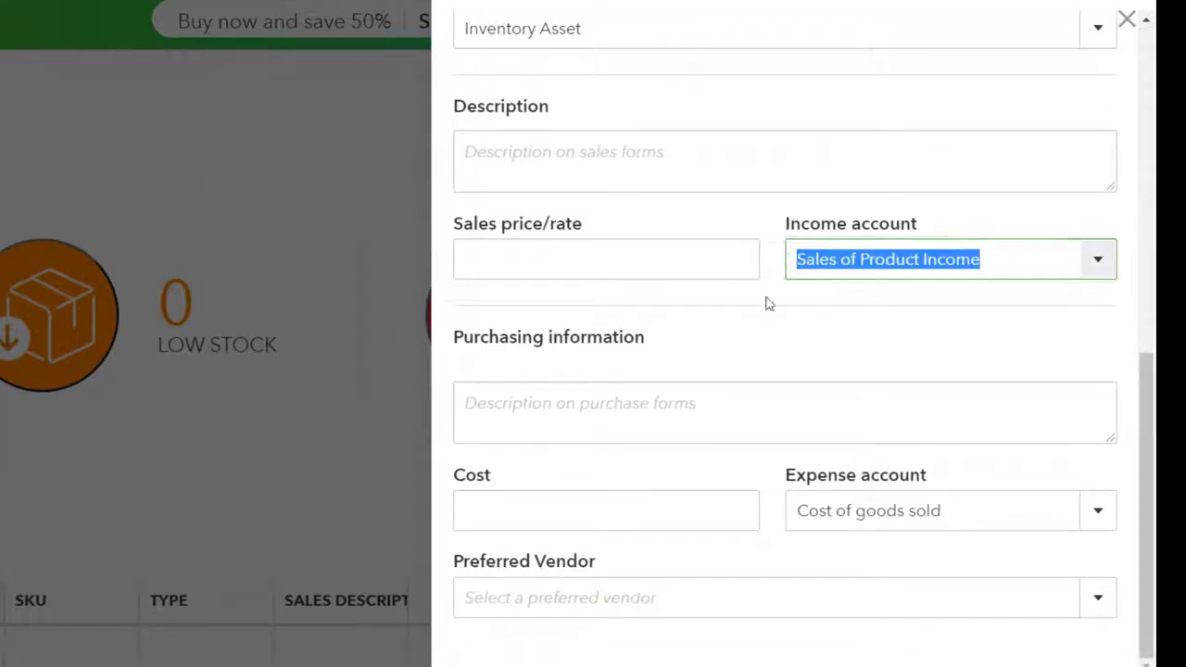
Step: Switch to the sample file, paste Sales of Product Income into E2 as plain text and fill it down to E7
{"action": "mouse_move", "coordinate": [433, 651]}
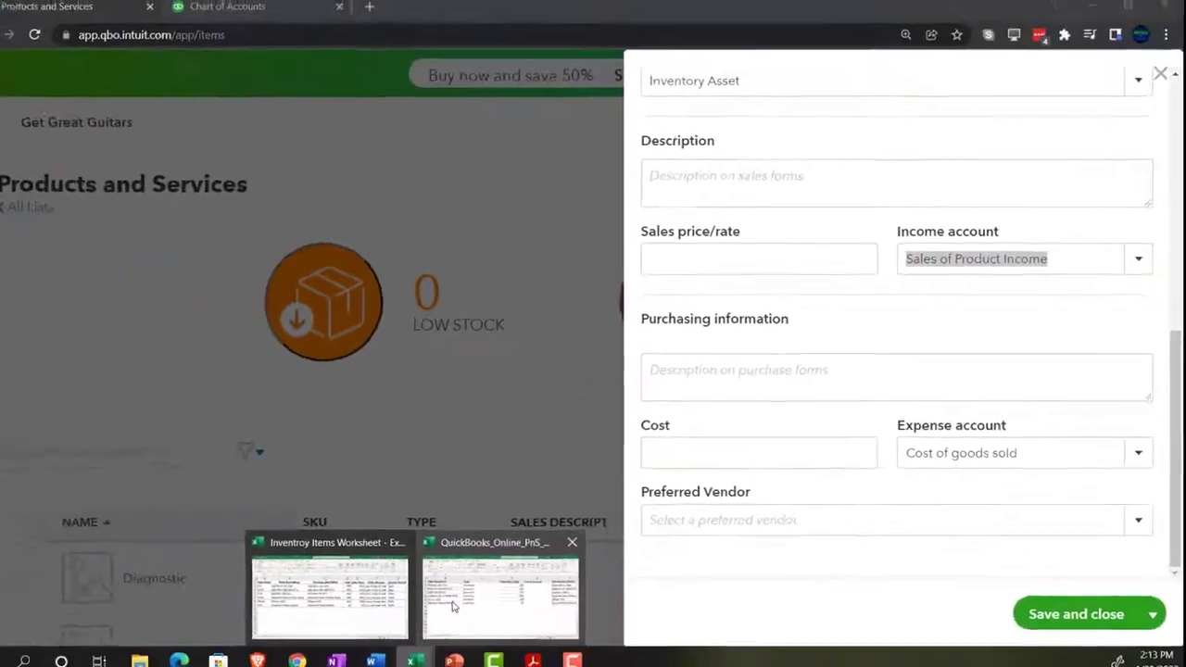
{"action": "left_click", "coordinate": [474, 598]}
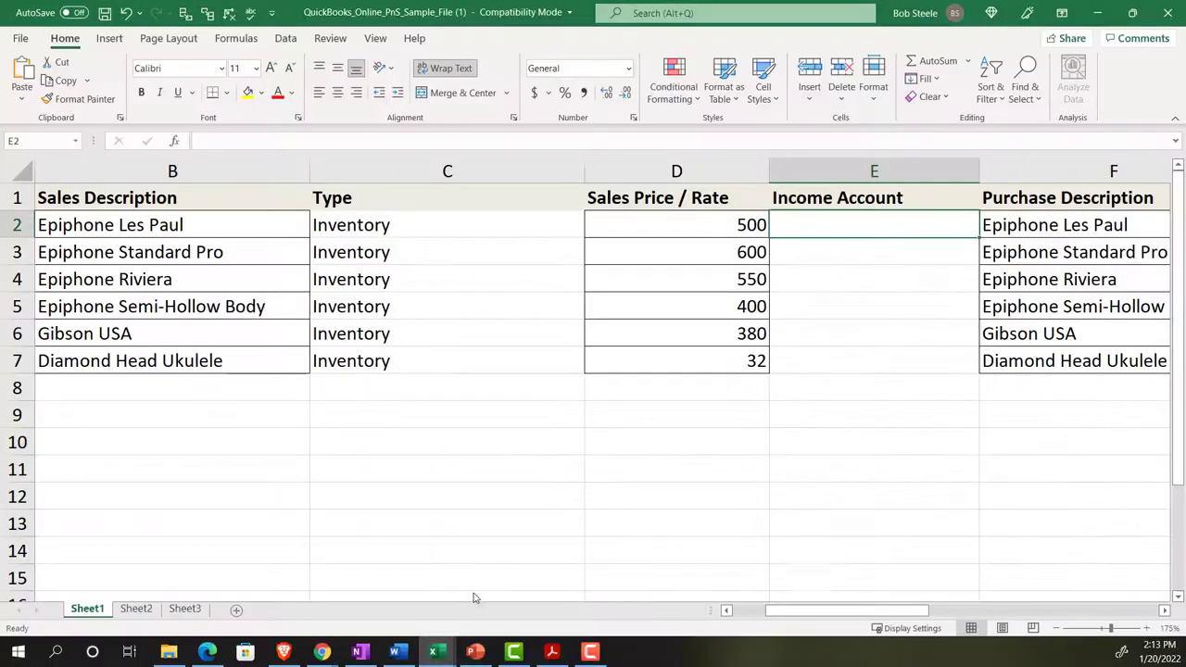
{"action": "right_click", "coordinate": [815, 226]}
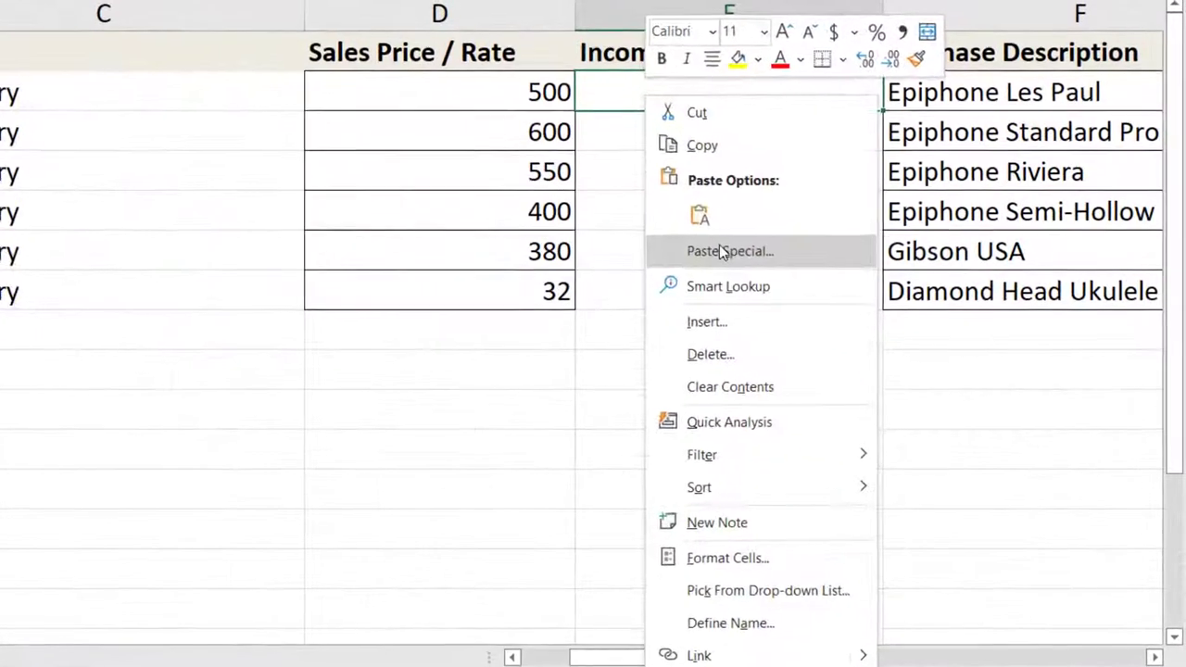
{"action": "left_click", "coordinate": [854, 331]}
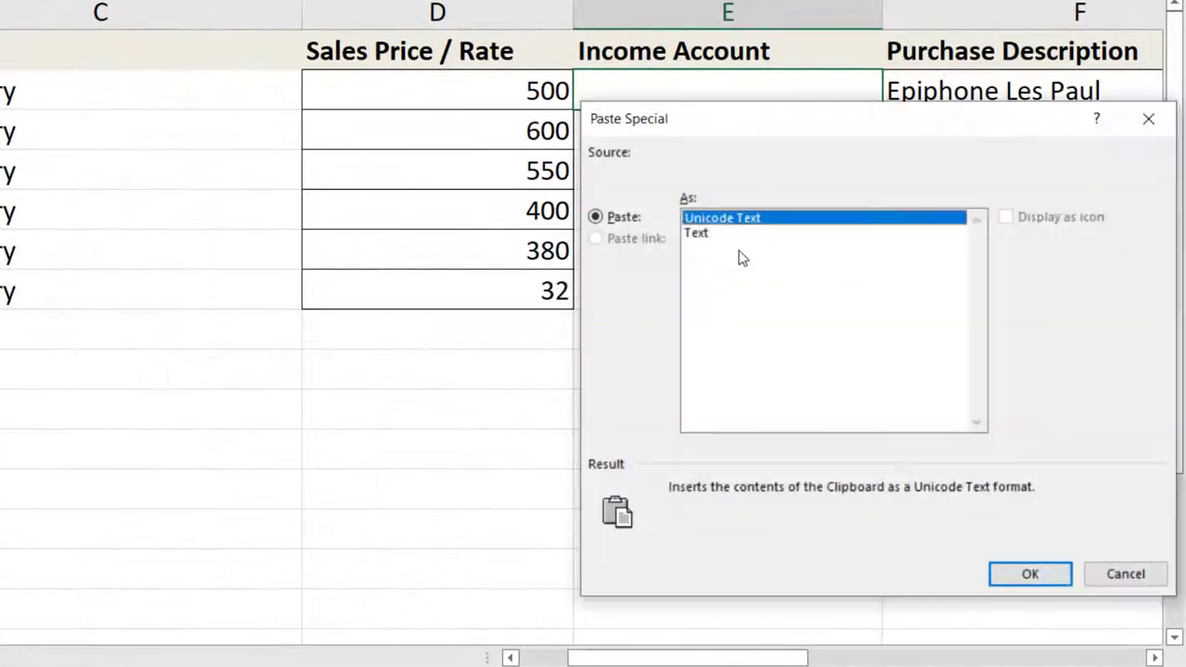
{"action": "left_click", "coordinate": [709, 237]}
{"action": "left_click", "coordinate": [1027, 575]}
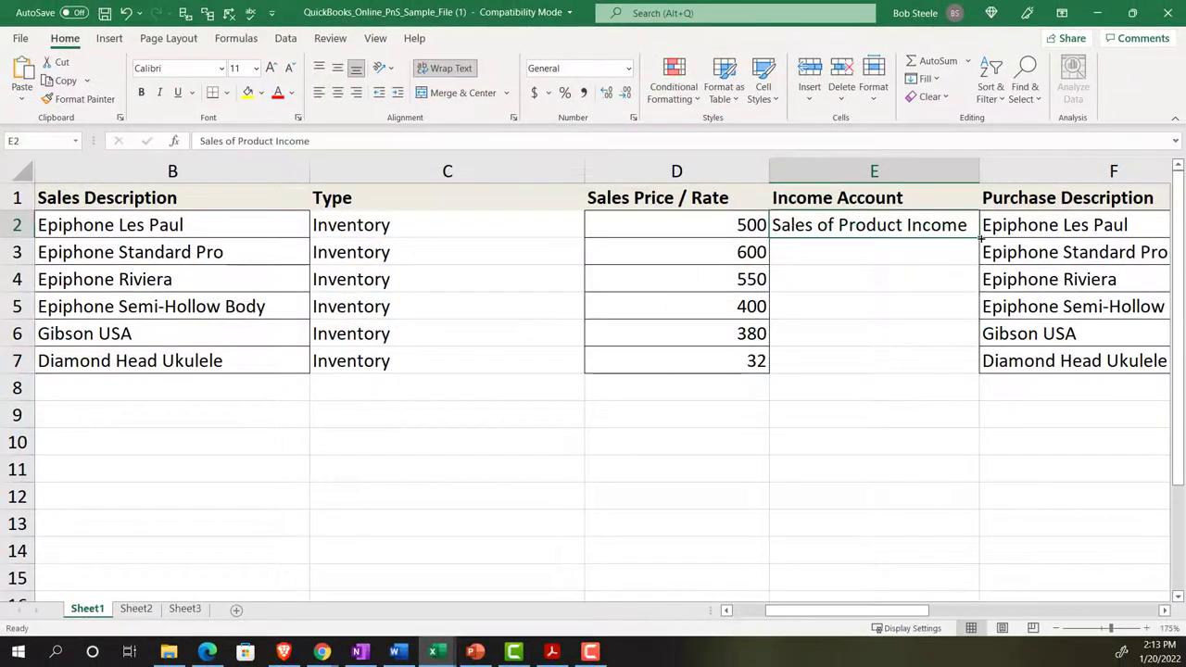
{"action": "left_click_drag", "start_coordinate": [981, 238], "coordinate": [978, 361]}
{"action": "left_click", "coordinate": [853, 422]}
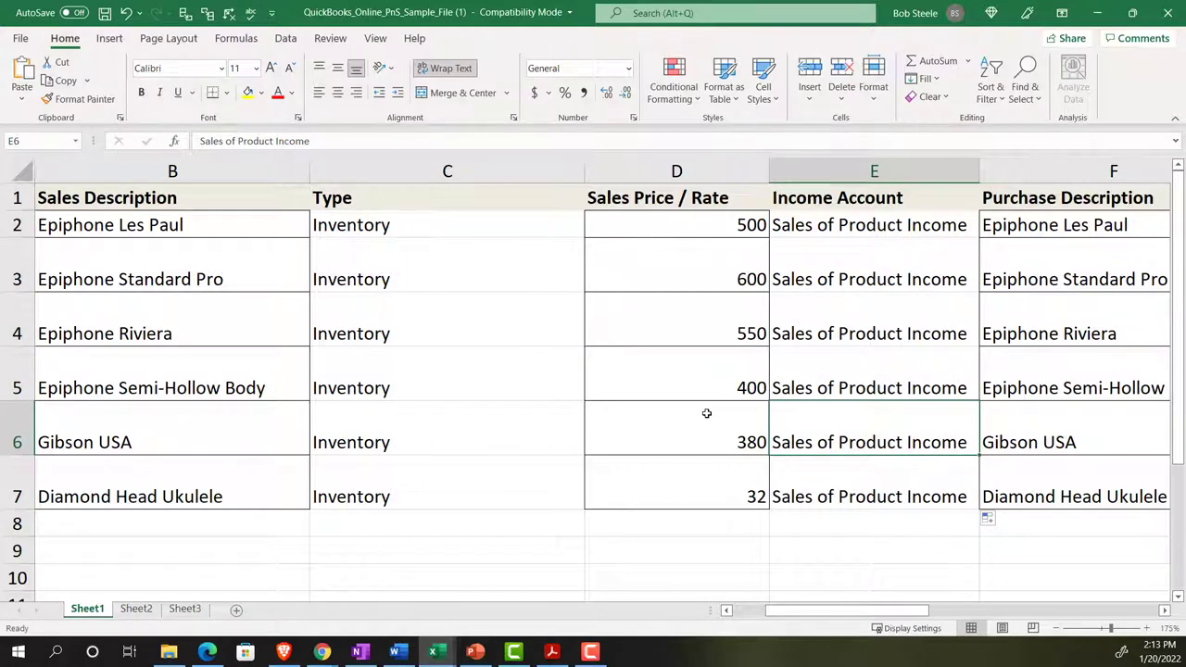
Step: Switch to the inventory items worksheet and examine its account, quantity, sales tax and date columns through As of Date
{"action": "left_click", "coordinate": [435, 653]}
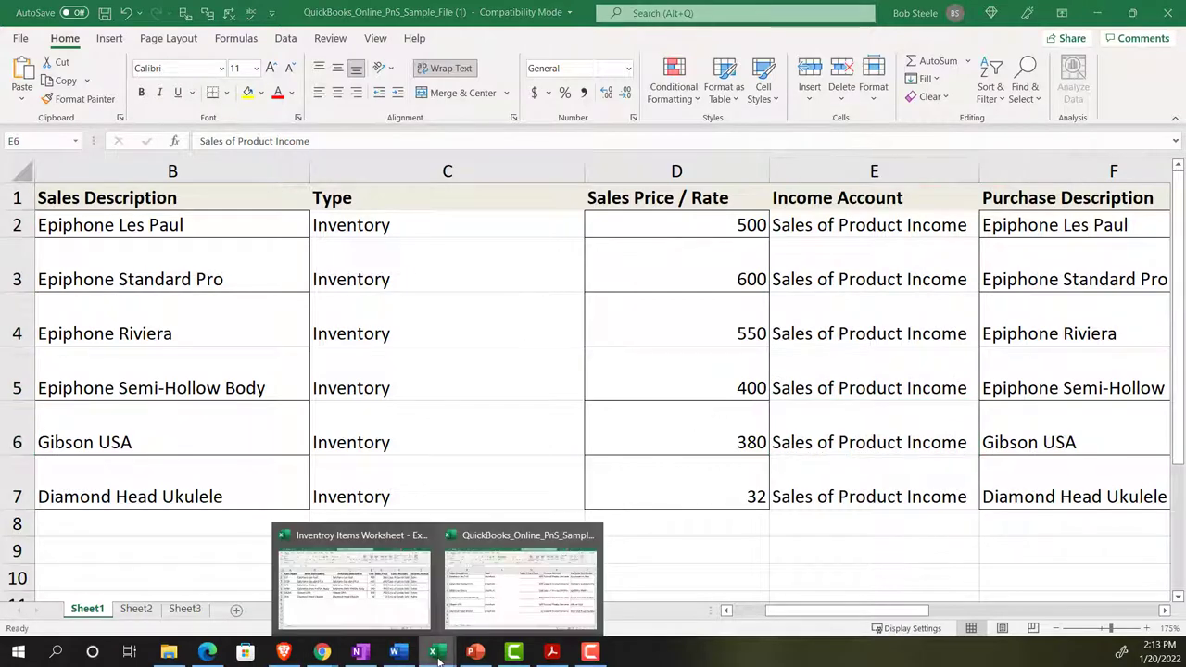
{"action": "left_click", "coordinate": [353, 579]}
{"action": "left_click", "coordinate": [690, 301]}
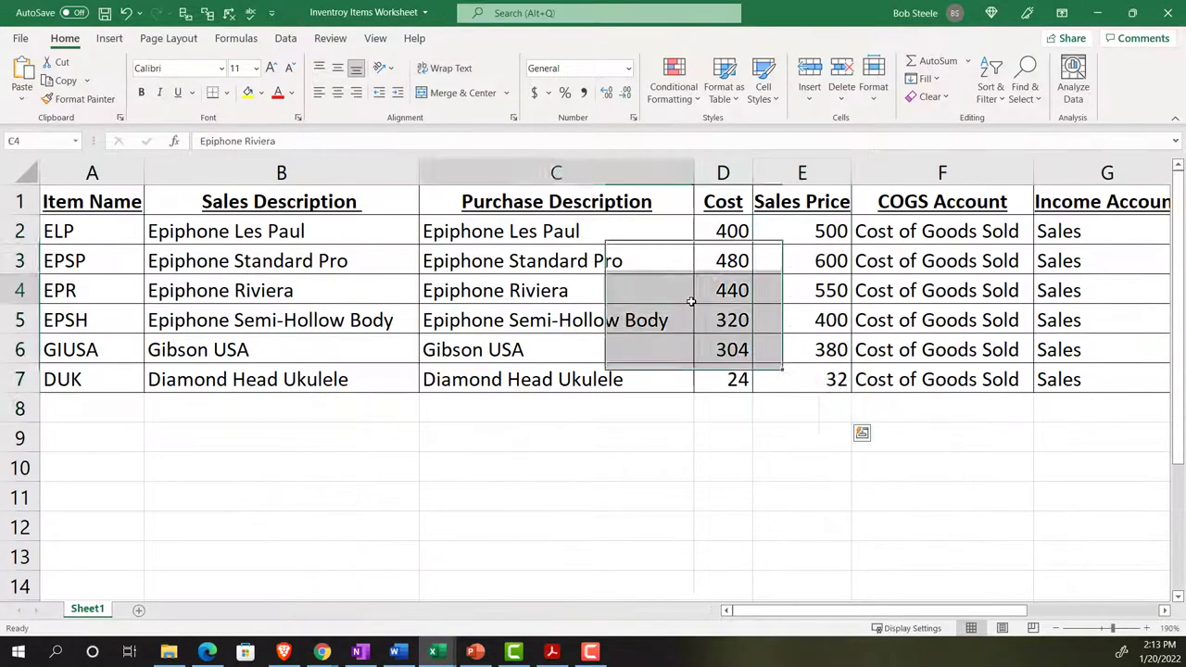
{"action": "key", "text": "Right"}
{"action": "key", "text": "Right"}
{"action": "key", "text": "Right"}
{"action": "key", "text": "Right"}
{"action": "key", "text": "Right"}
{"action": "key", "text": "Right"}
{"action": "key", "text": "Right"}
{"action": "key", "text": "Right"}
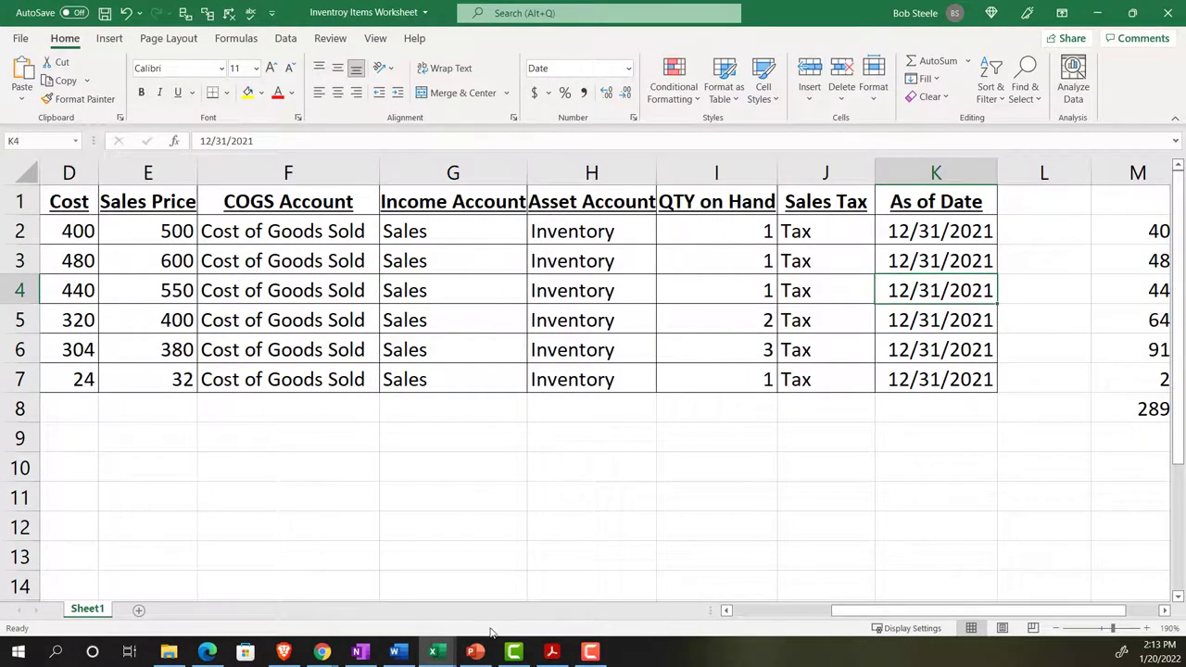
Step: Switch back to the QuickBooks Online window in Chrome
{"action": "left_click", "coordinate": [440, 653]}
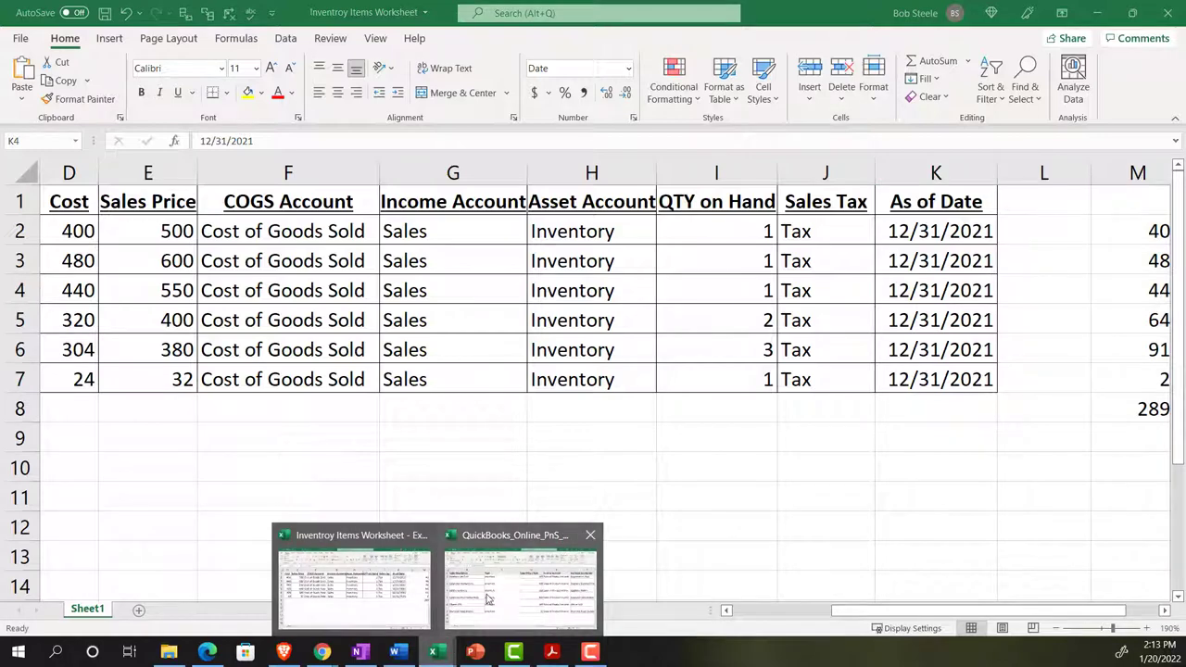
{"action": "mouse_move", "coordinate": [323, 653]}
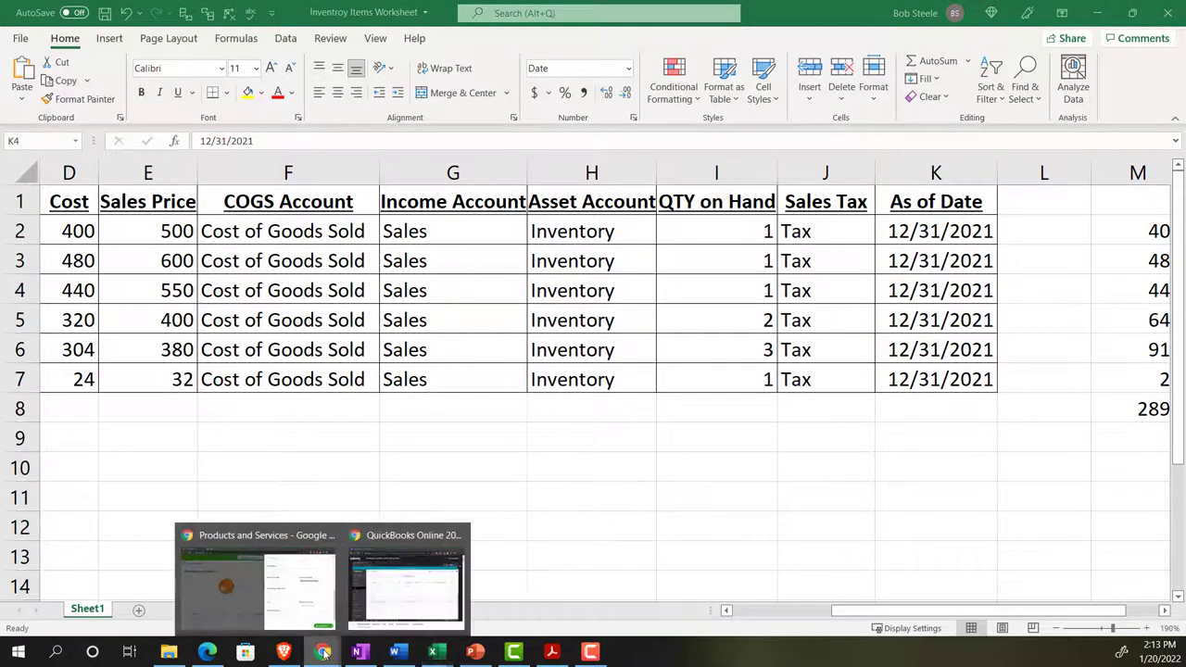
Step: Switch to QuickBooks Online and copy the expense account name Cost of goods sold from the product form
{"action": "left_click", "coordinate": [258, 583]}
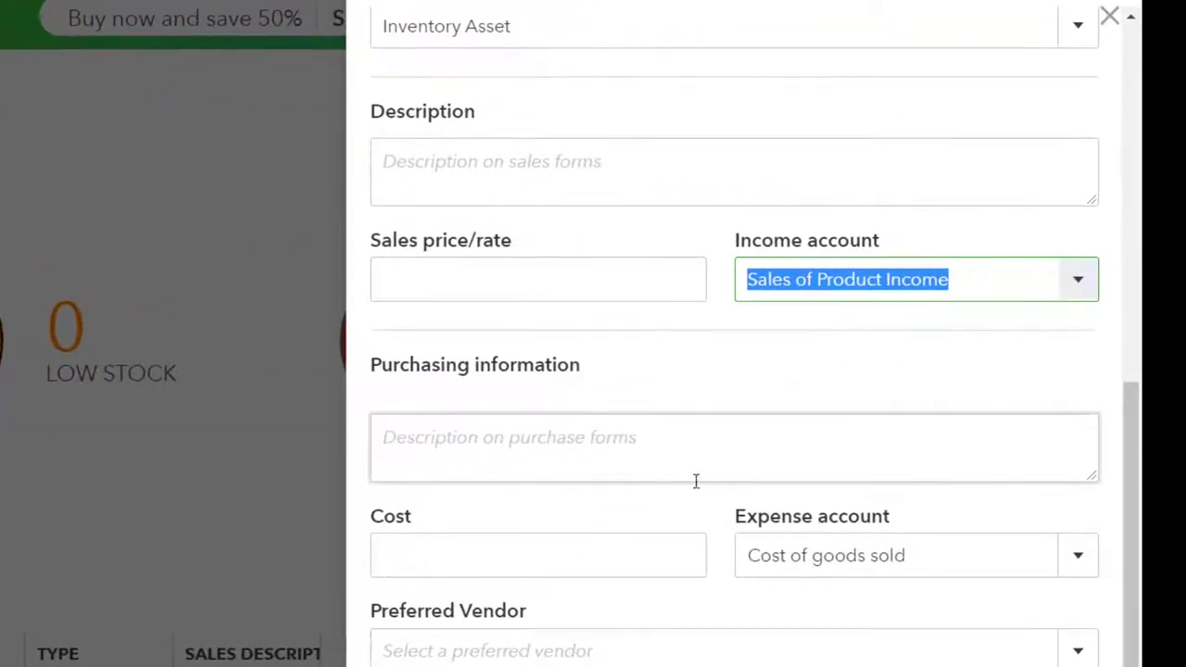
{"action": "left_click_drag", "start_coordinate": [932, 565], "coordinate": [752, 555]}
{"action": "key", "text": "ctrl+c"}
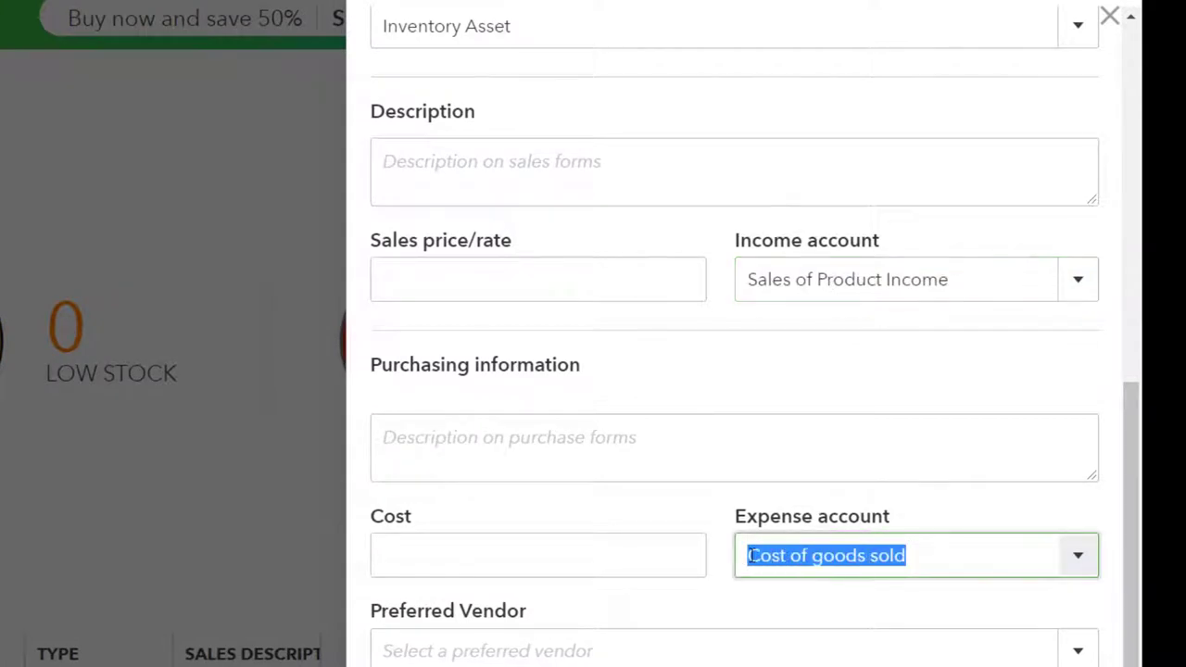
Step: In the QuickBooks_Online_PnS_Sample_File workbook, paste Cost of goods sold as text into H2 under Expense Account and fill it down to H7
{"action": "left_click", "coordinate": [439, 651]}
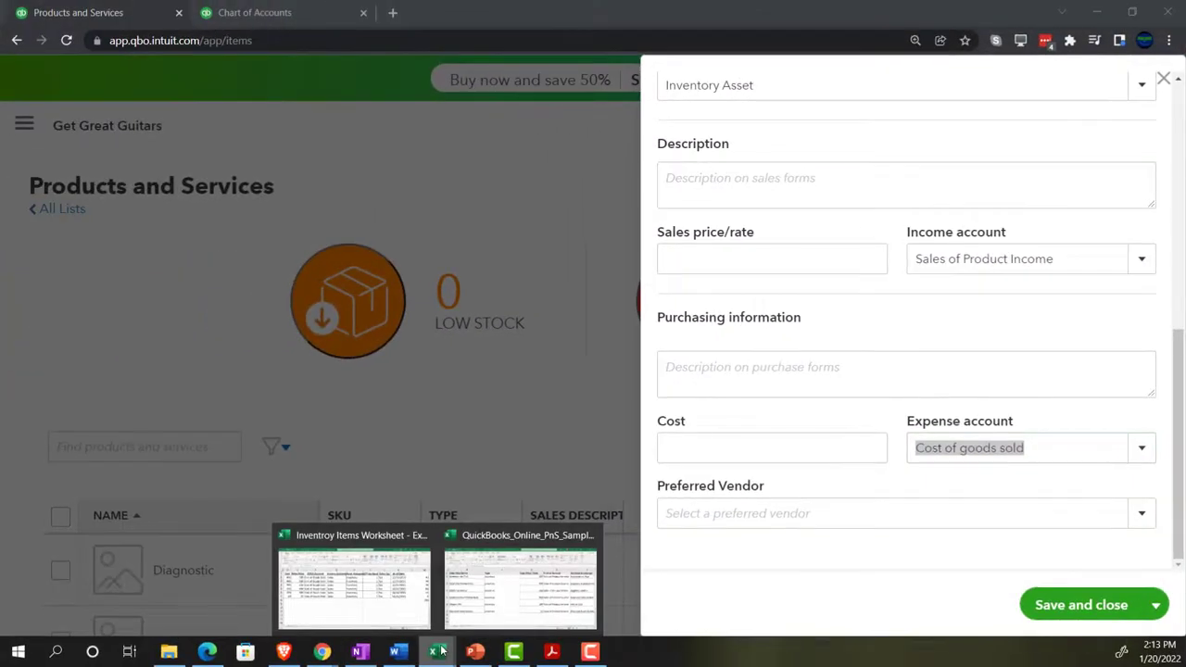
{"action": "left_click", "coordinate": [489, 593]}
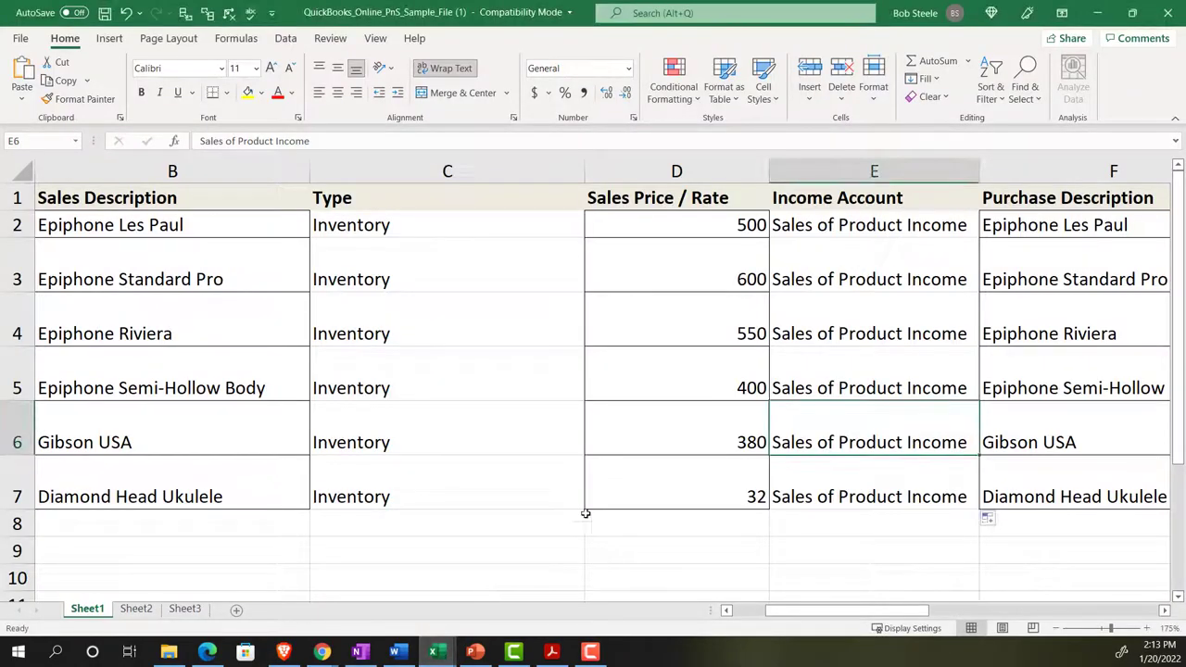
{"action": "left_click", "coordinate": [625, 293]}
{"action": "key", "text": "Right"}
{"action": "key", "text": "Right"}
{"action": "key", "text": "Right"}
{"action": "key", "text": "Right"}
{"action": "key", "text": "Right"}
{"action": "key", "text": "Right"}
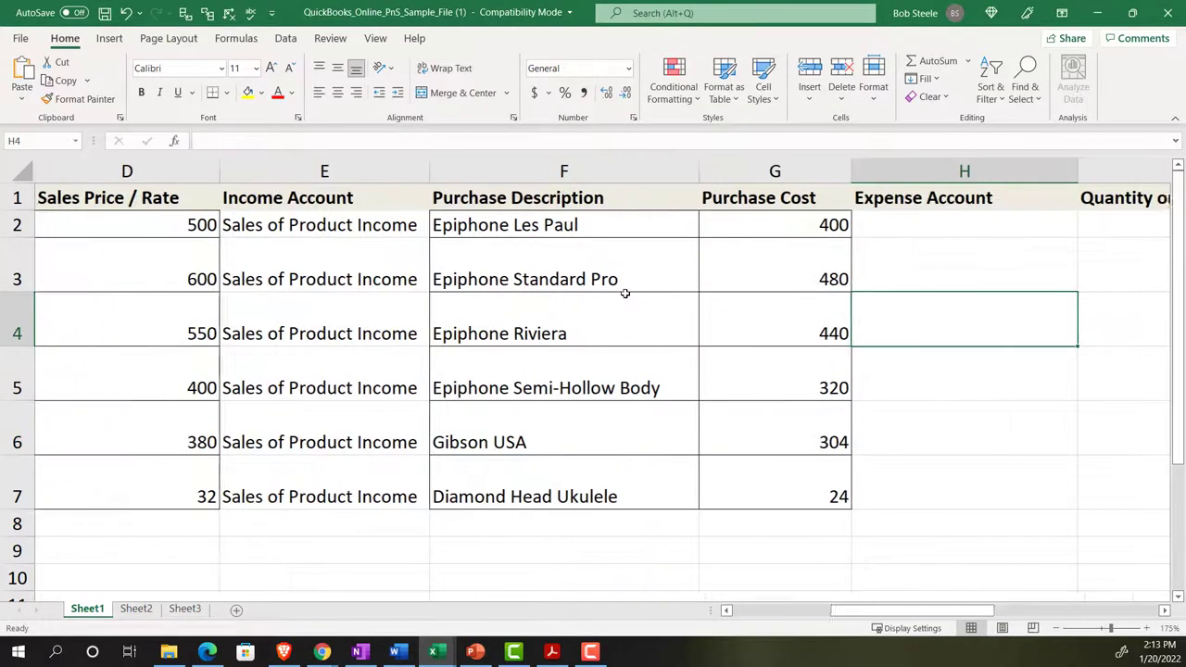
{"action": "key", "text": "Right"}
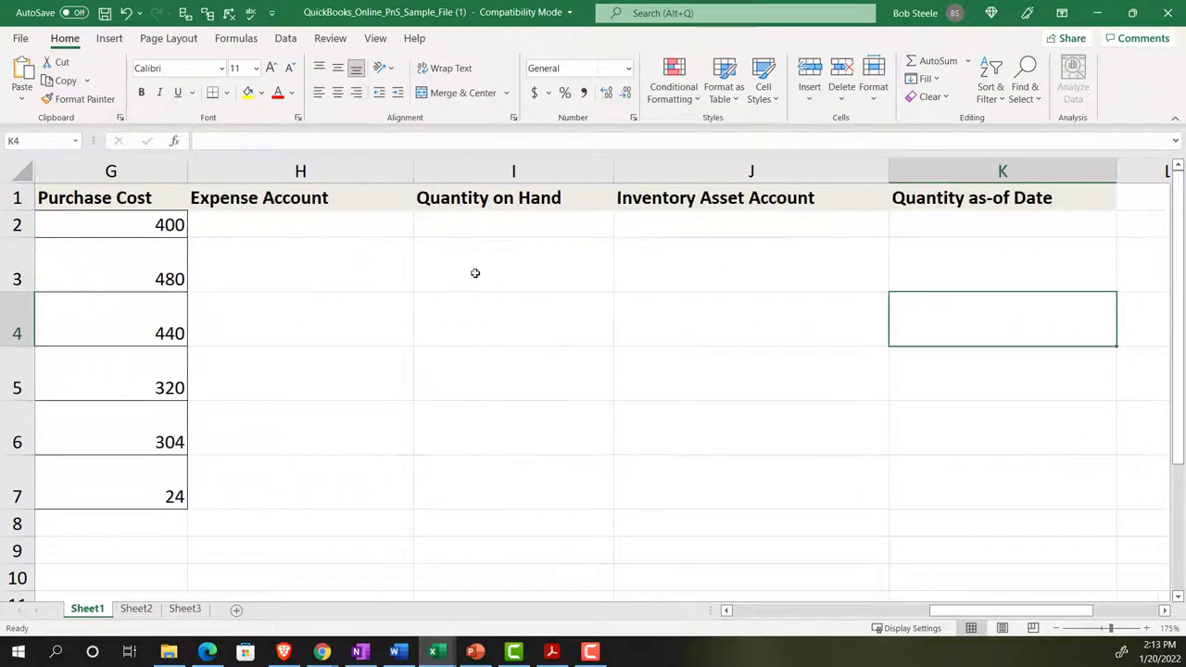
{"action": "right_click", "coordinate": [314, 221]}
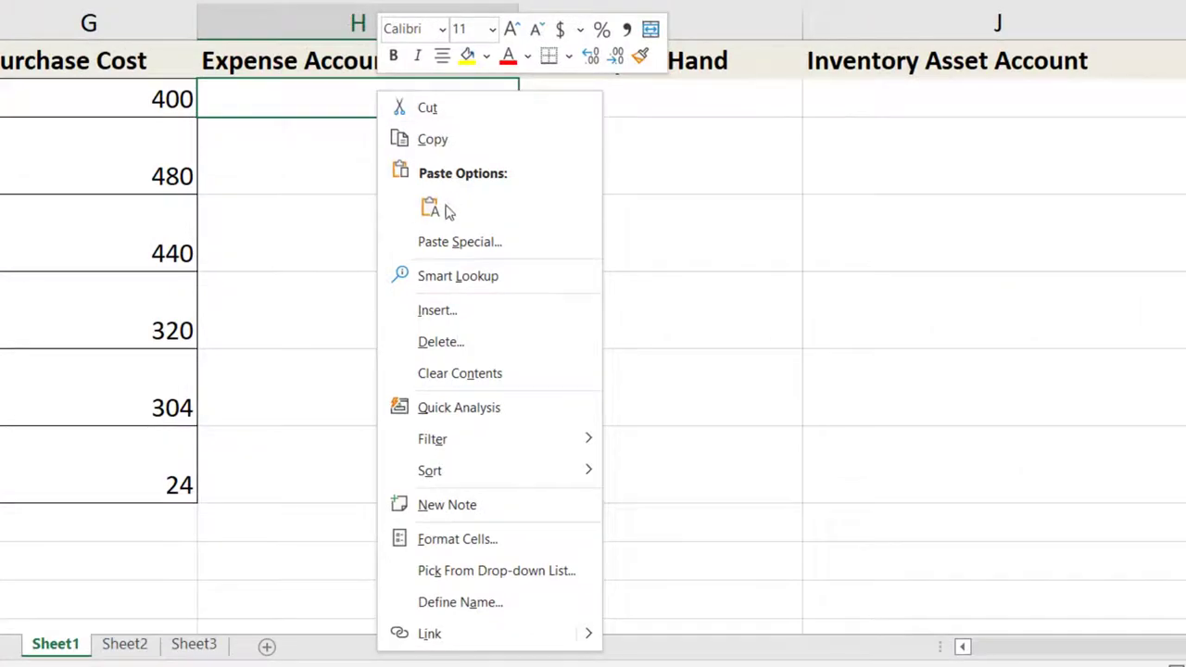
{"action": "left_click", "coordinate": [449, 242]}
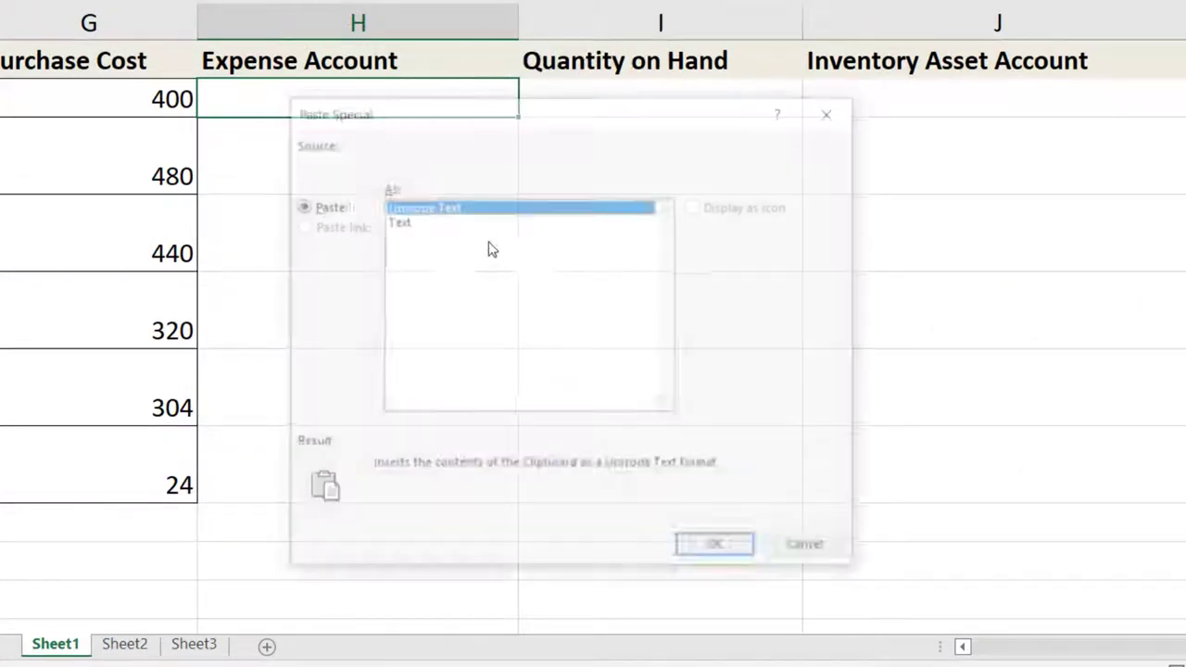
{"action": "left_click", "coordinate": [397, 226]}
{"action": "left_click", "coordinate": [720, 551]}
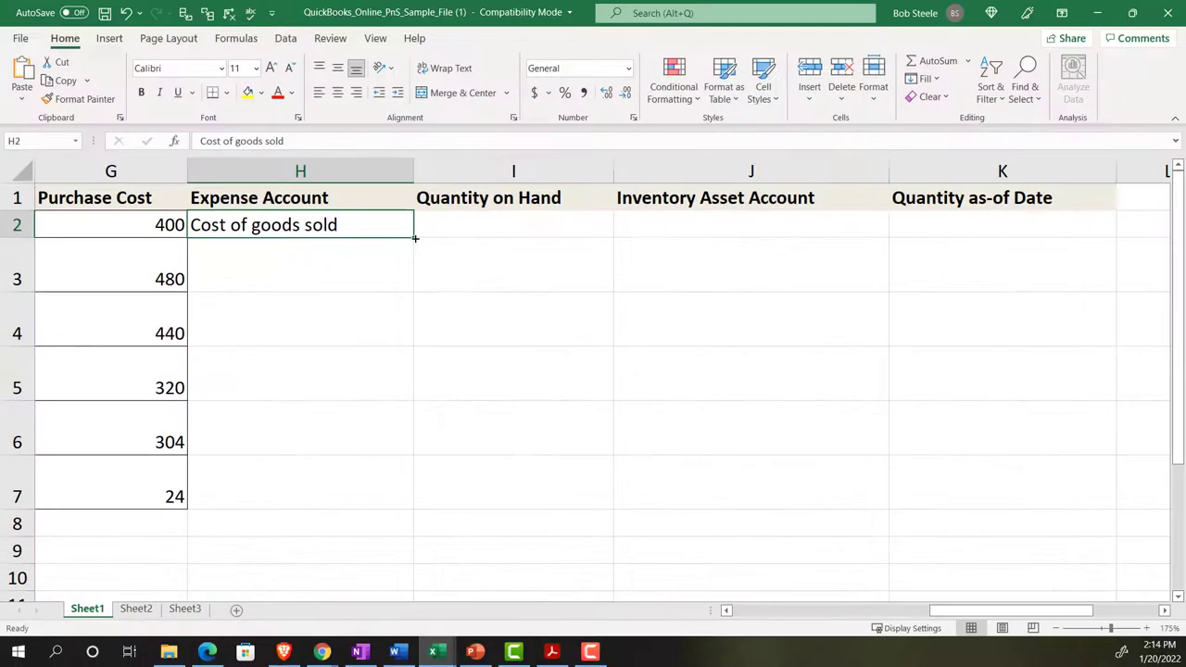
{"action": "left_click_drag", "start_coordinate": [424, 220], "coordinate": [425, 506]}
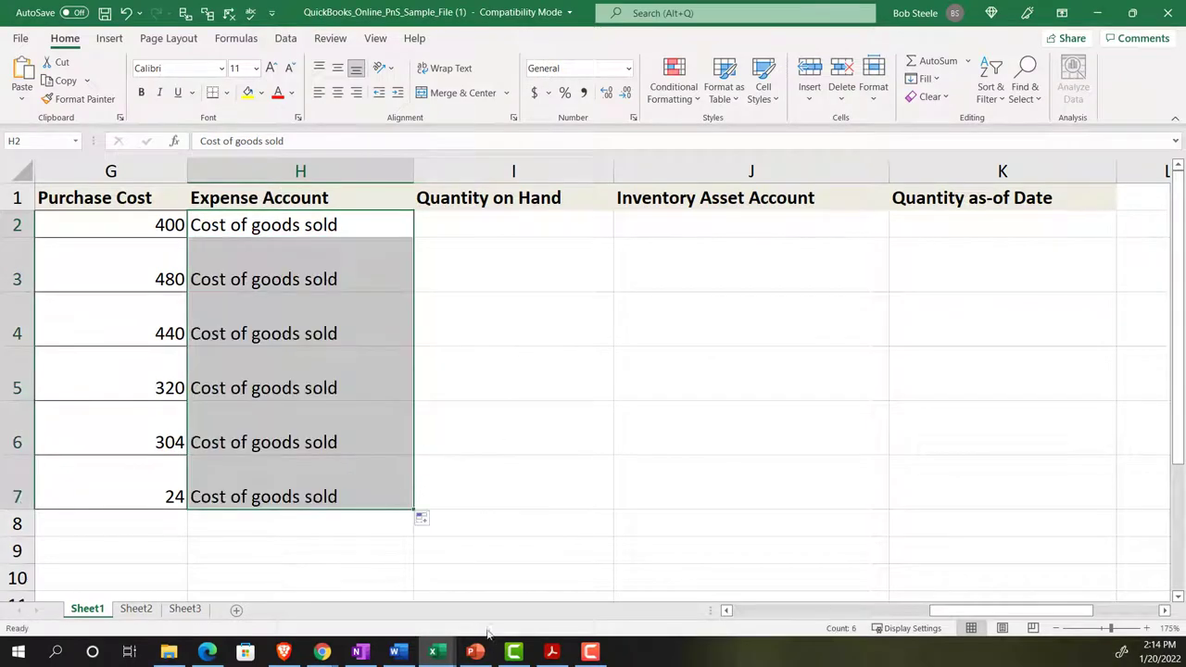
Step: Copy the QTY on Hand values I2:I7 from the Inventroy Items Worksheet into the sample file's Quantity on Hand column, starting at I2
{"action": "mouse_move", "coordinate": [432, 651]}
{"action": "left_click", "coordinate": [366, 606]}
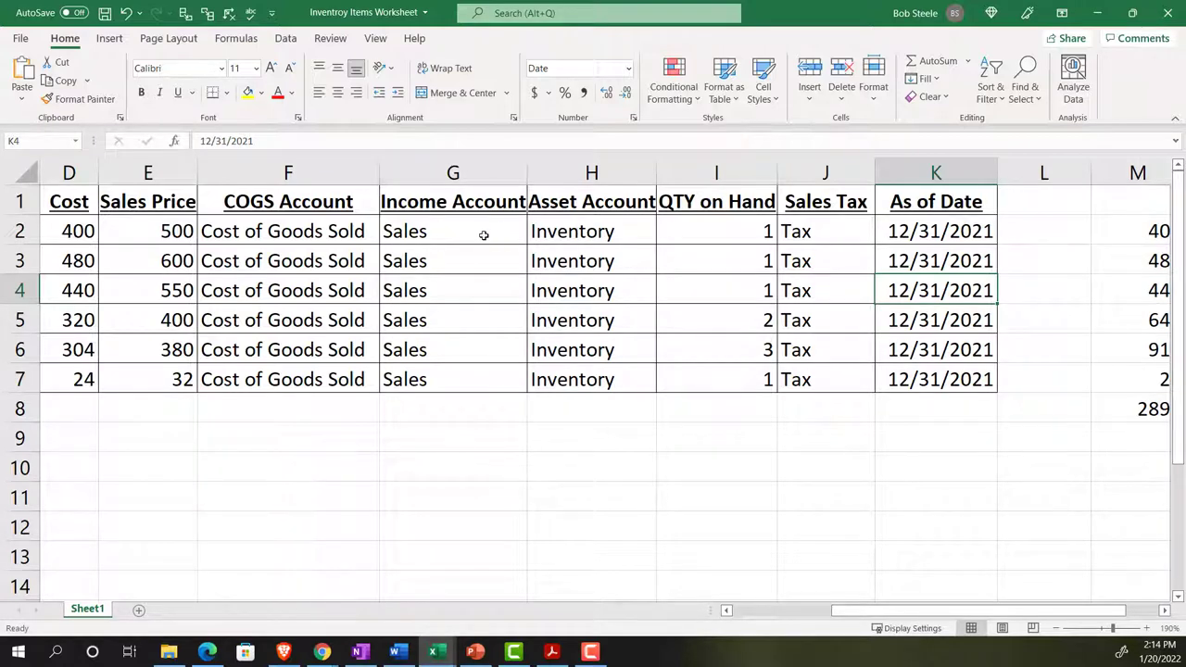
{"action": "left_click_drag", "start_coordinate": [694, 226], "coordinate": [697, 378]}
{"action": "key", "text": "ctrl+c"}
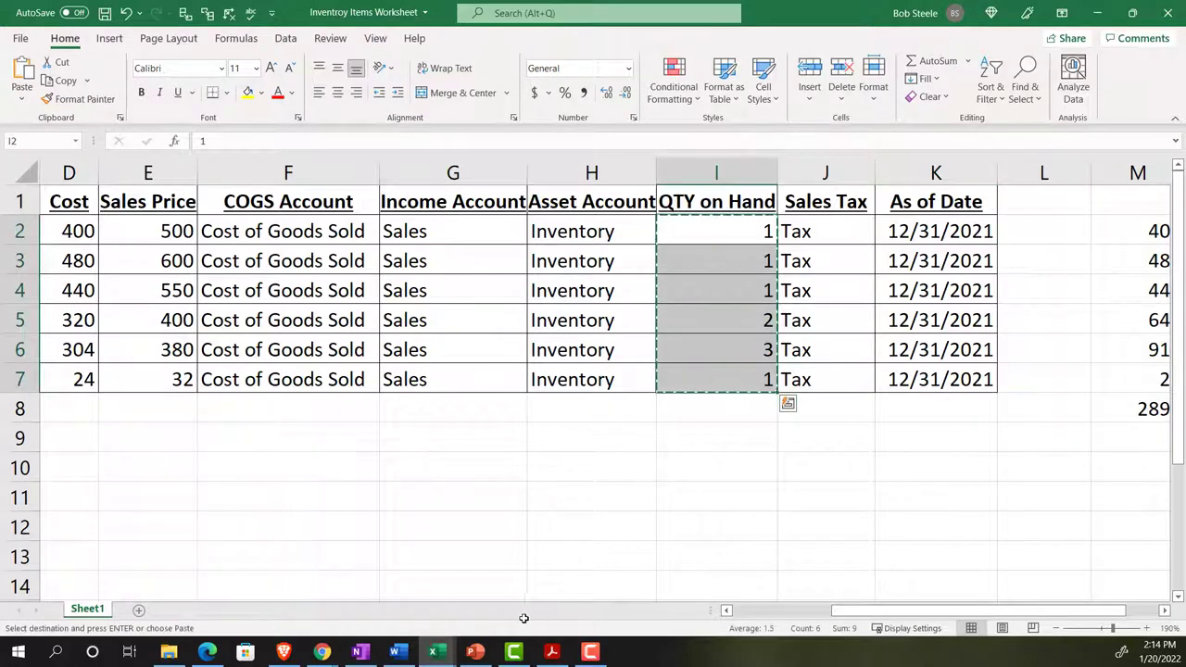
{"action": "mouse_move", "coordinate": [440, 654]}
{"action": "left_click", "coordinate": [535, 572]}
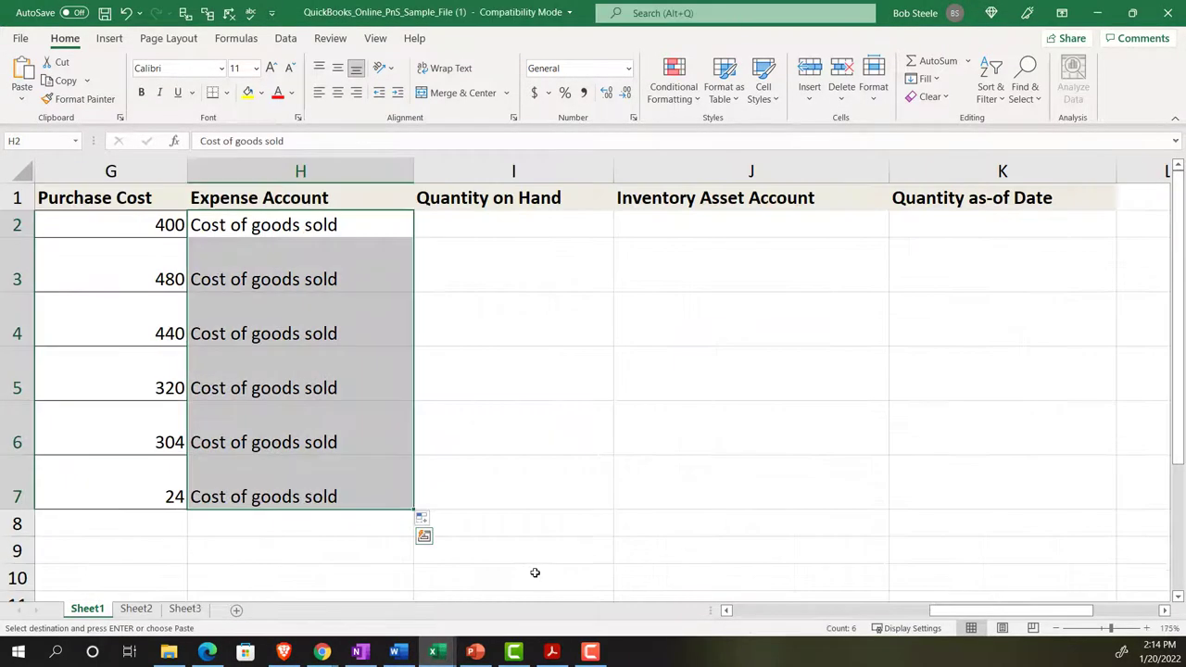
{"action": "left_click", "coordinate": [521, 226]}
{"action": "key", "text": "ctrl+v"}
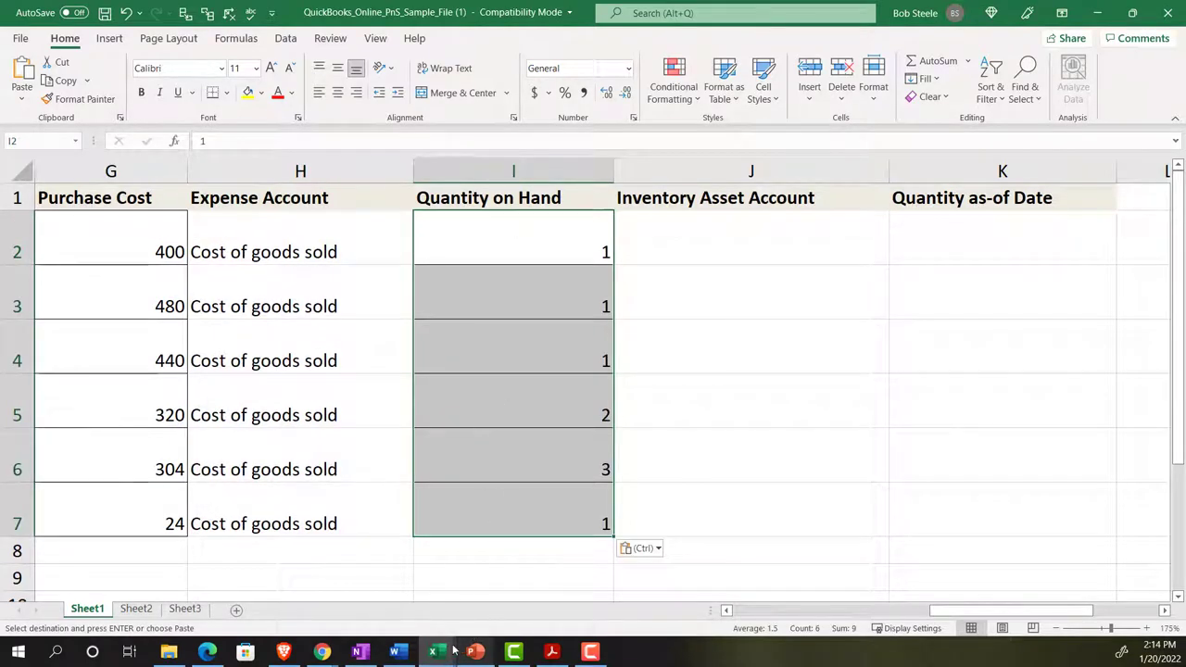
Step: Switch to QuickBooks Online and copy the inventory asset account name Inventory Asset from the product form
{"action": "left_click", "coordinate": [321, 652]}
{"action": "left_click", "coordinate": [461, 554]}
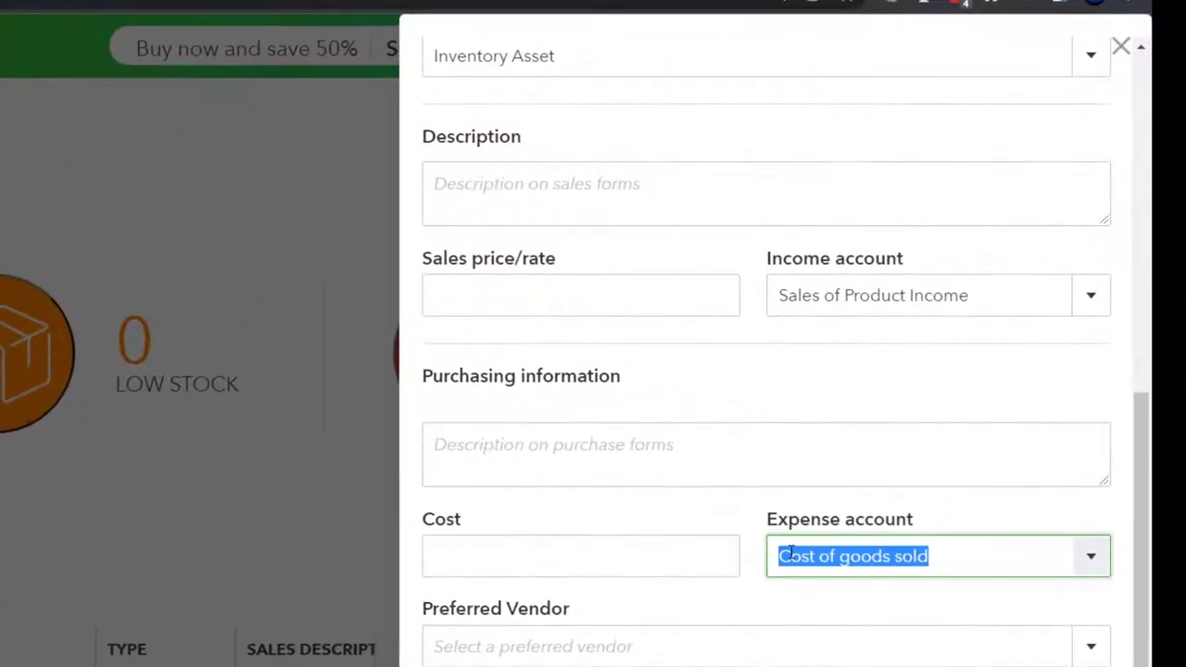
{"action": "scroll", "coordinate": [794, 531], "scroll_direction": "up", "scroll_amount": 6}
{"action": "scroll", "coordinate": [791, 558], "scroll_direction": "up", "scroll_amount": 1}
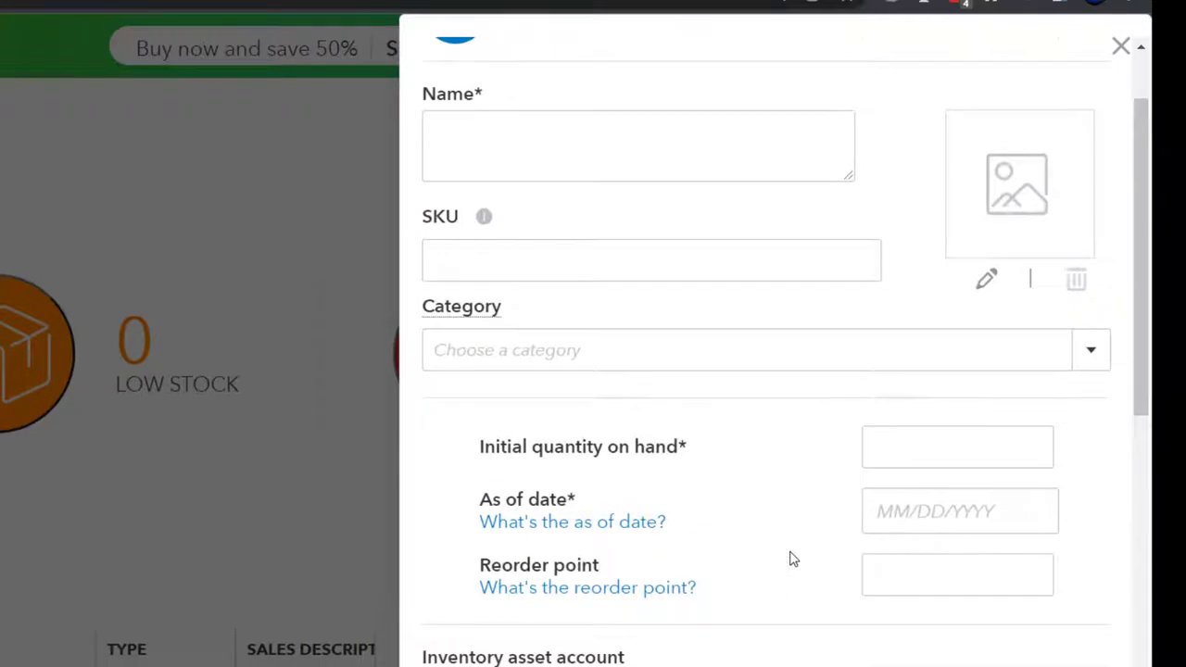
{"action": "scroll", "coordinate": [791, 558], "scroll_direction": "down", "scroll_amount": 7}
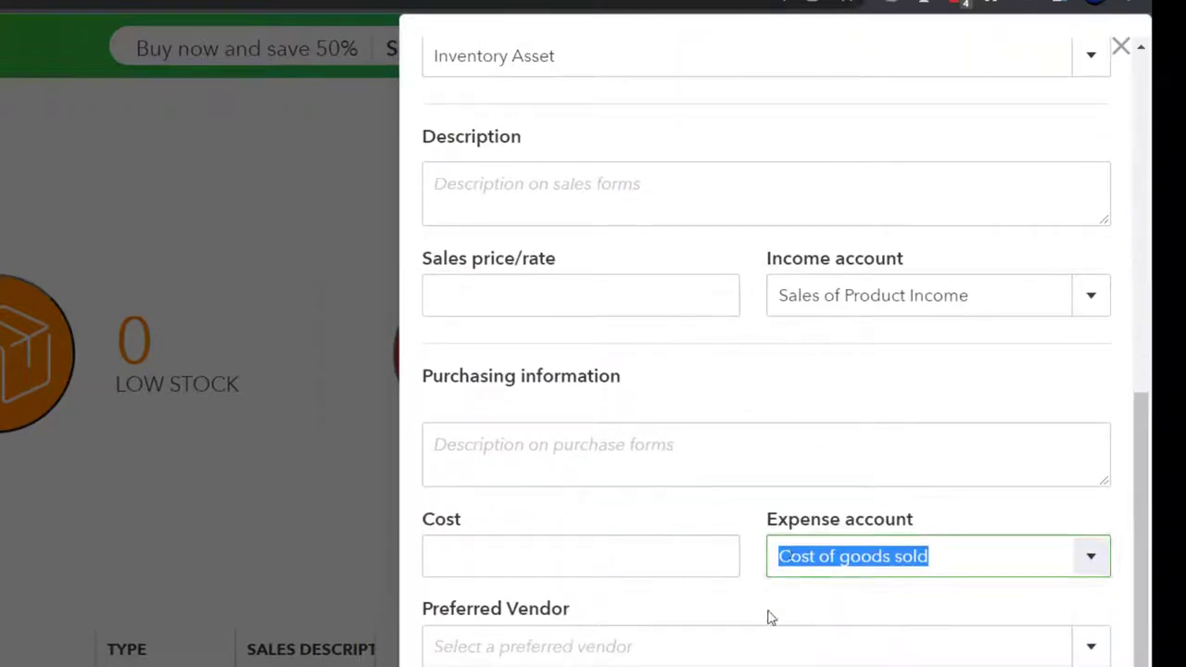
{"action": "scroll", "coordinate": [770, 617], "scroll_direction": "up", "scroll_amount": 4}
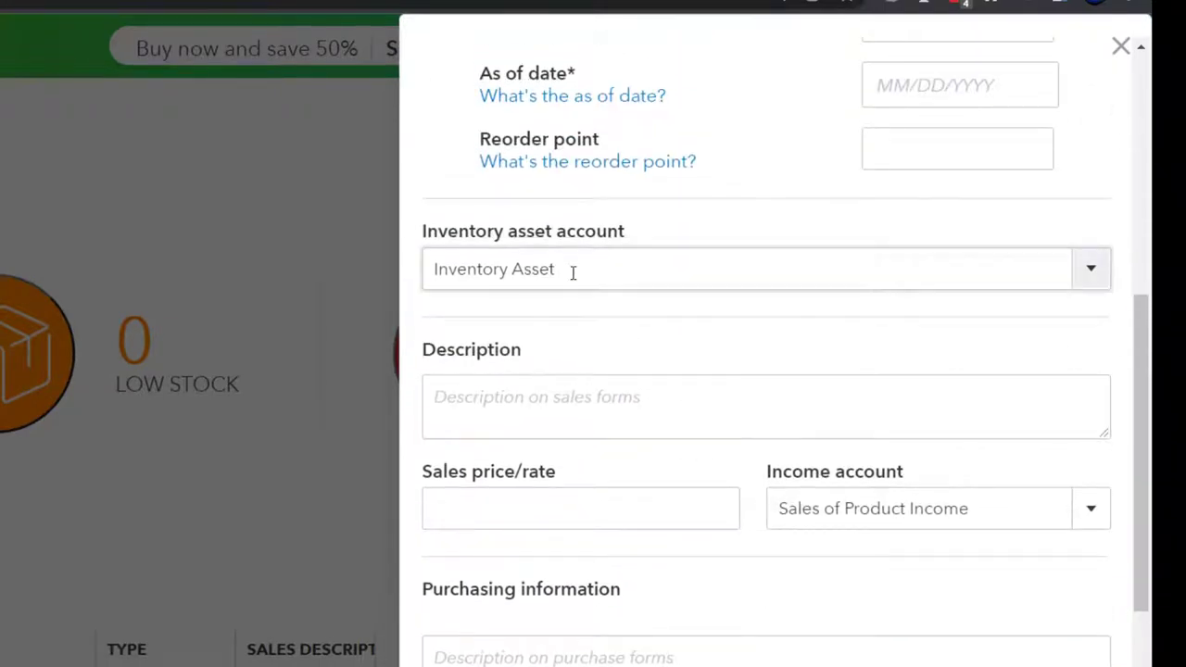
{"action": "left_click_drag", "start_coordinate": [572, 270], "coordinate": [436, 269]}
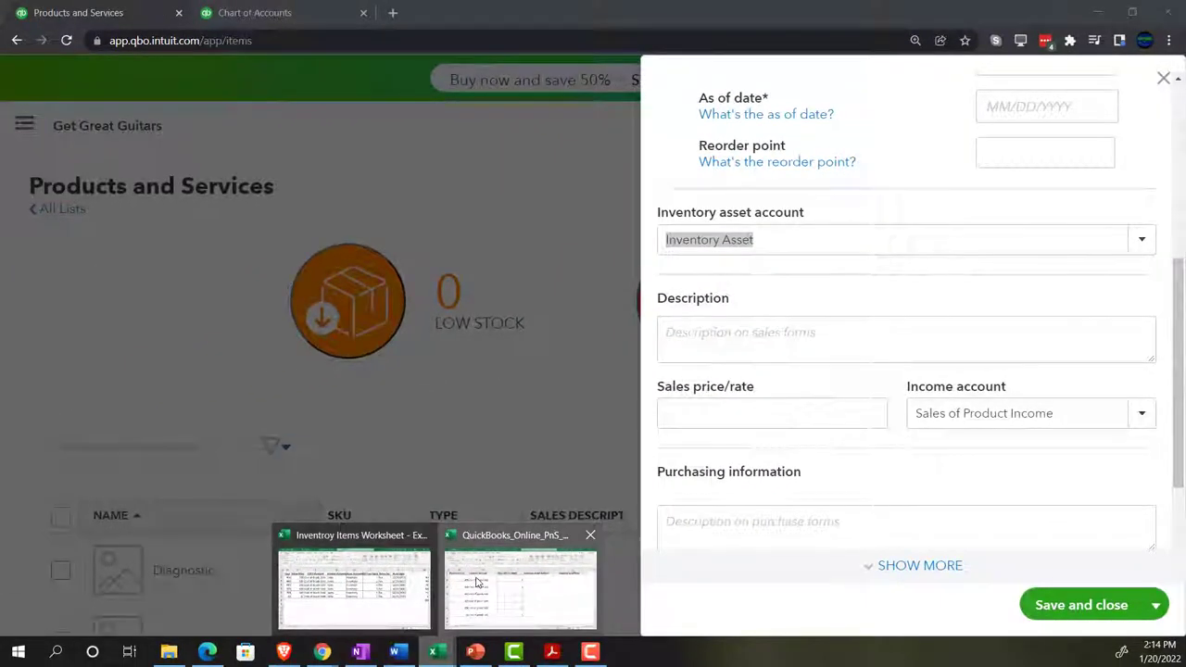
Step: In the sample file workbook, paste Inventory Asset into J2 under Inventory Asset Account and fill it down to J7
{"action": "left_click", "coordinate": [518, 577]}
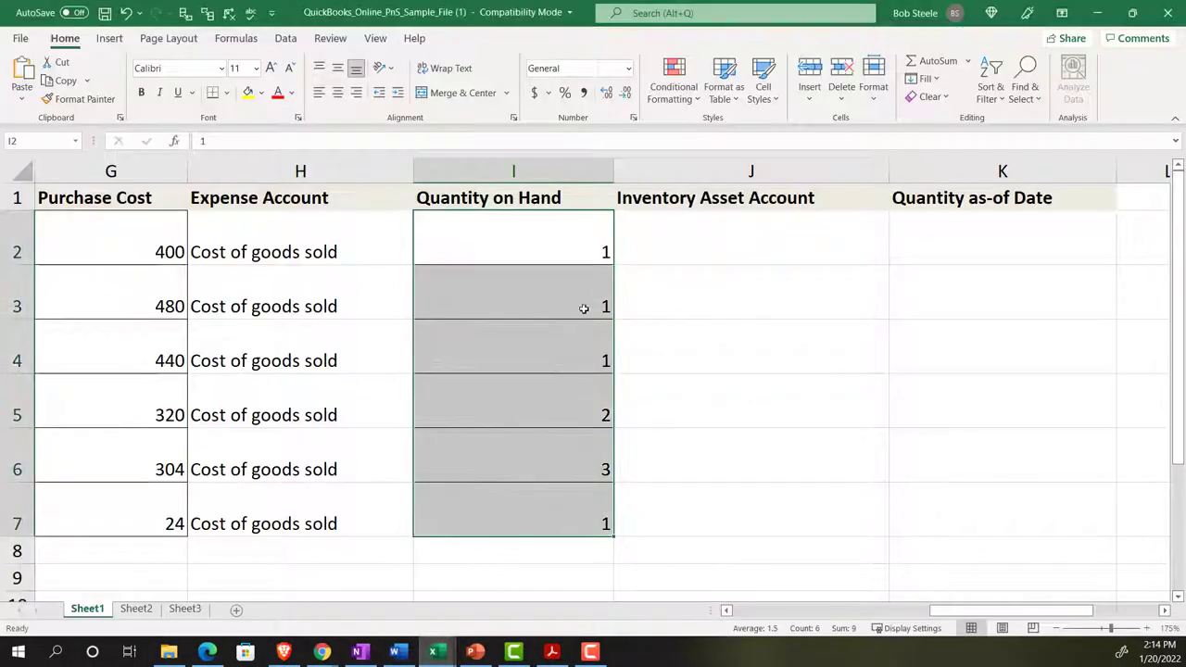
{"action": "left_click", "coordinate": [646, 226]}
{"action": "double_click", "coordinate": [652, 234]}
{"action": "right_click", "coordinate": [652, 244]}
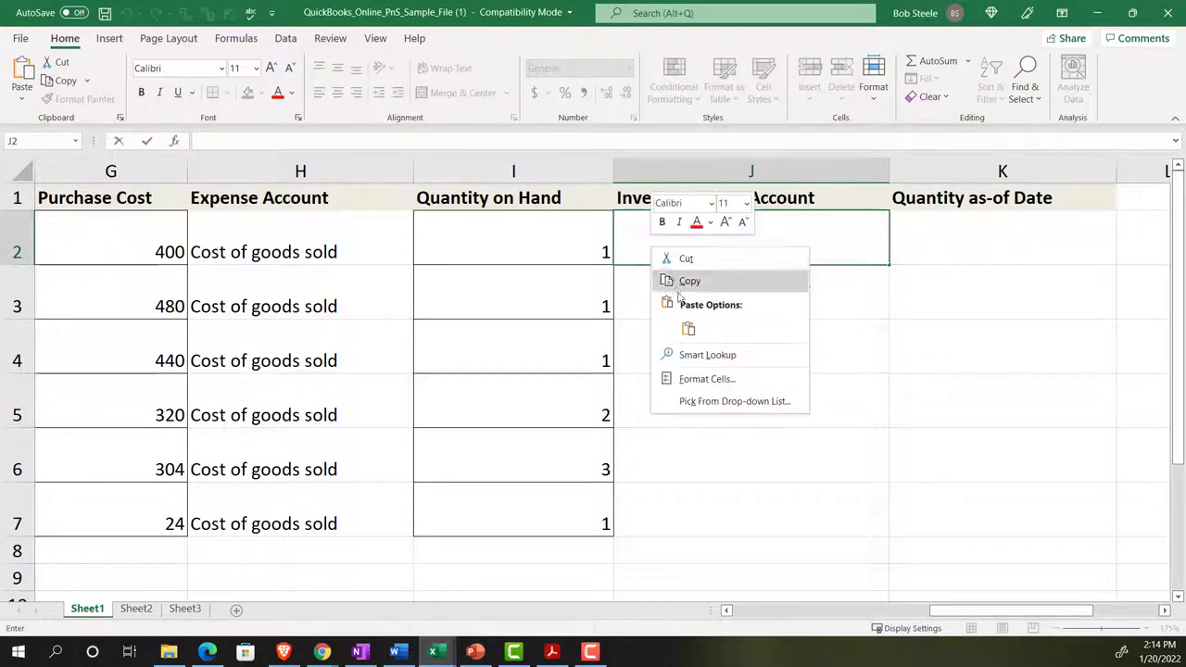
{"action": "left_click", "coordinate": [689, 329]}
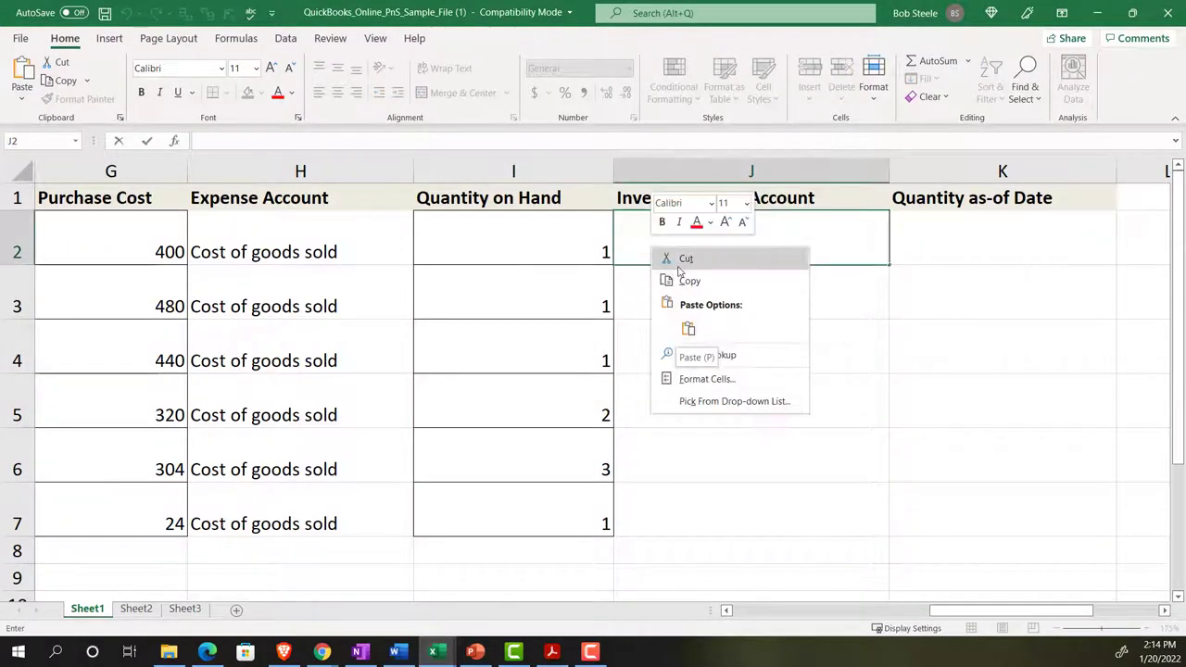
{"action": "left_click", "coordinate": [688, 329]}
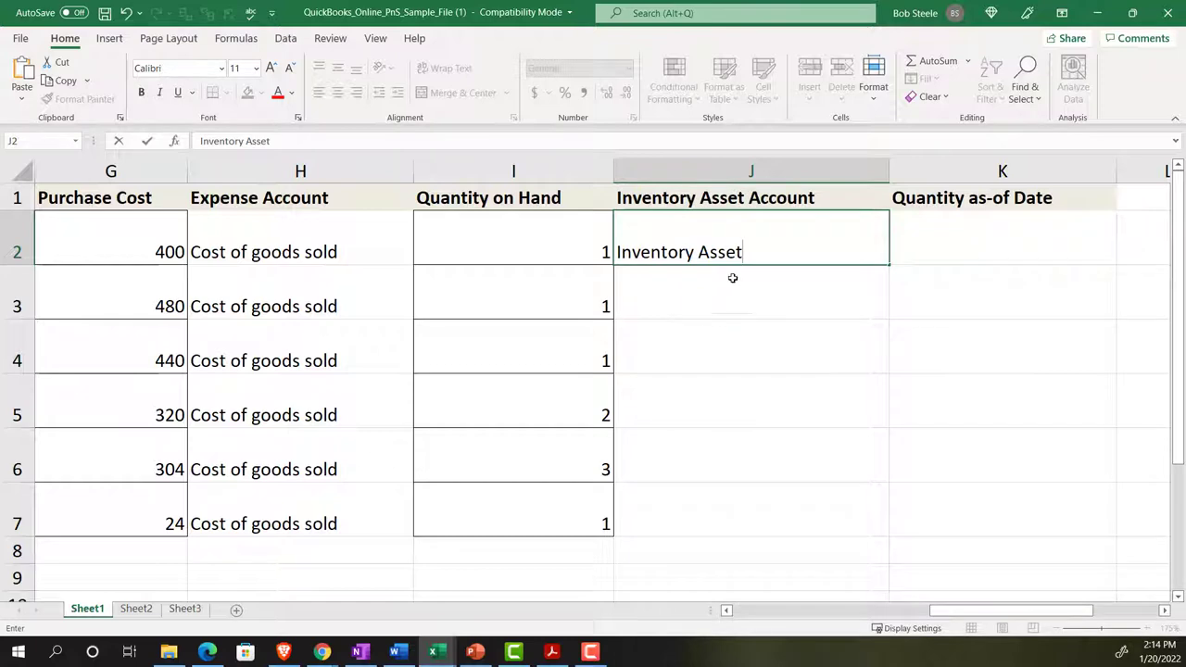
{"action": "key", "text": "Return"}
{"action": "key", "text": "Up"}
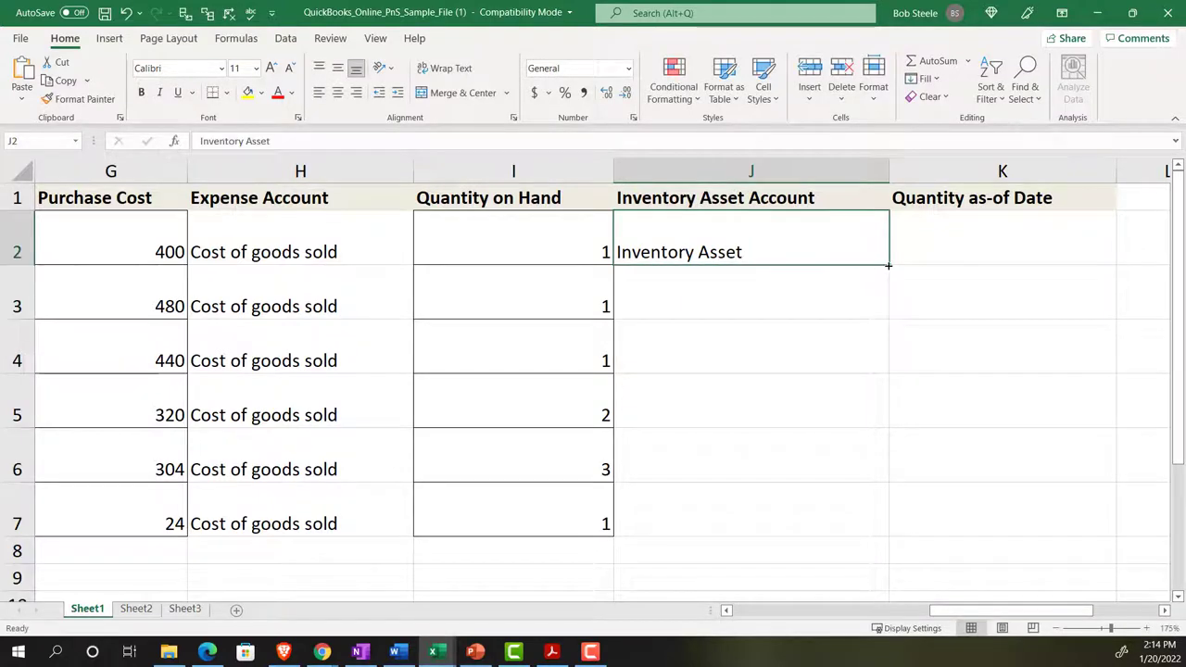
{"action": "left_click_drag", "start_coordinate": [887, 266], "coordinate": [871, 532]}
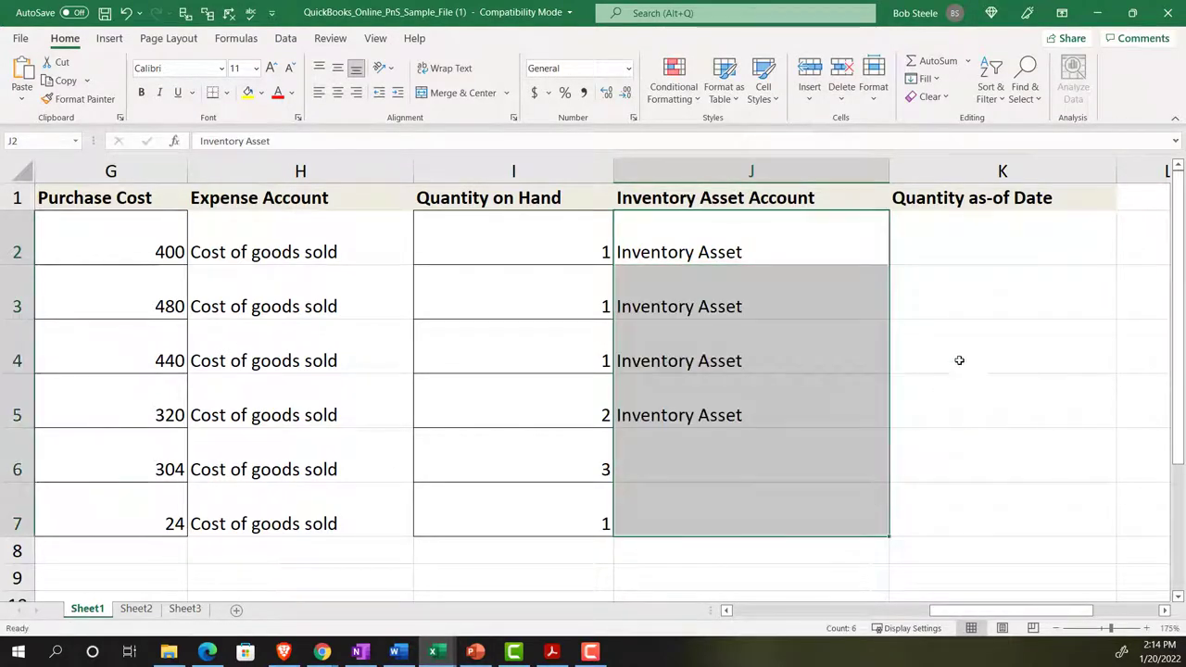
Step: Enter the date 12/31/21 in K2 under Quantity as-of Date and fill down through K7
{"action": "left_click", "coordinate": [986, 246]}
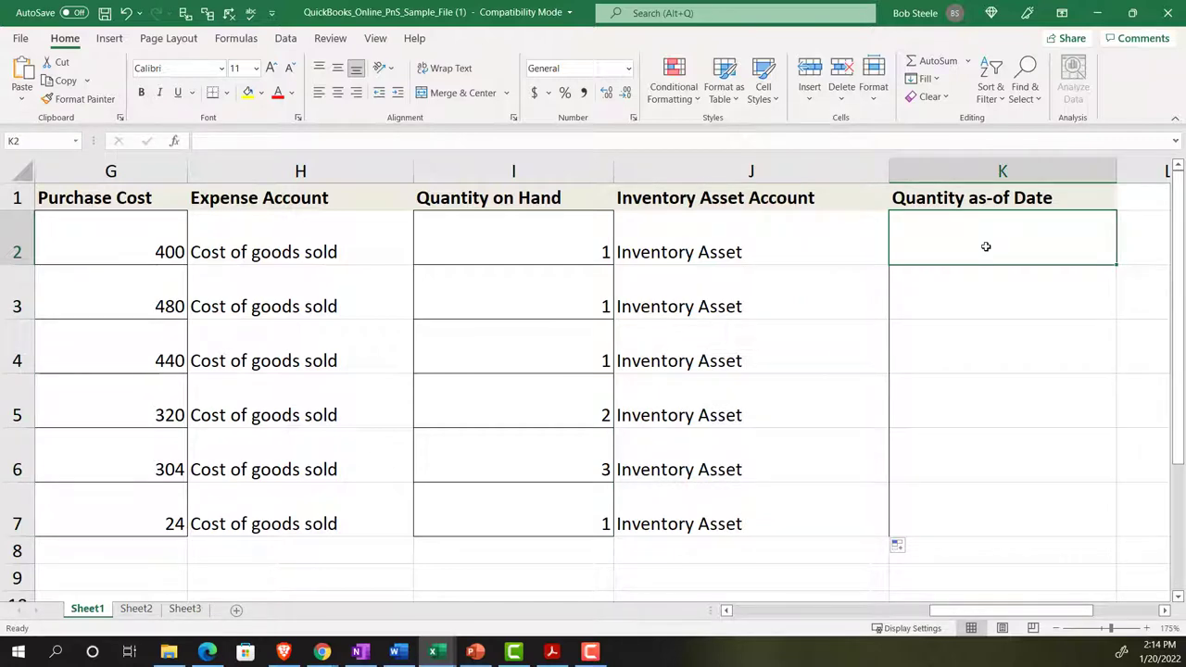
{"action": "type", "text": "1231"}
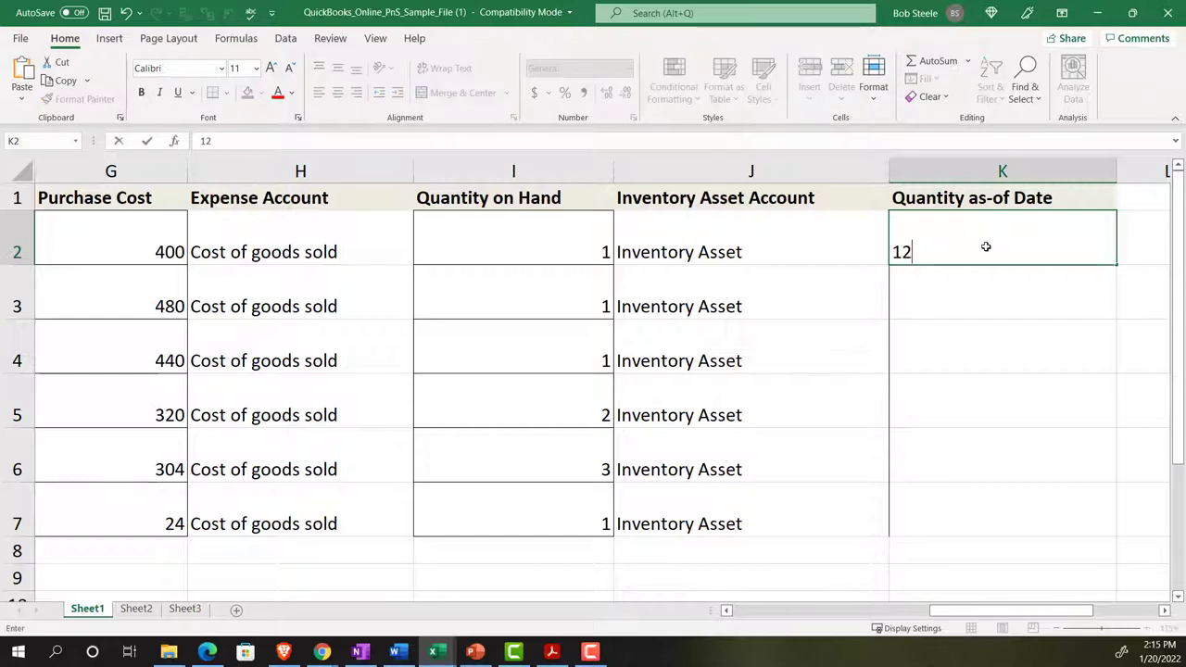
{"action": "key", "text": "BackSpace"}
{"action": "key", "text": "BackSpace"}
{"action": "type", "text": "/"}
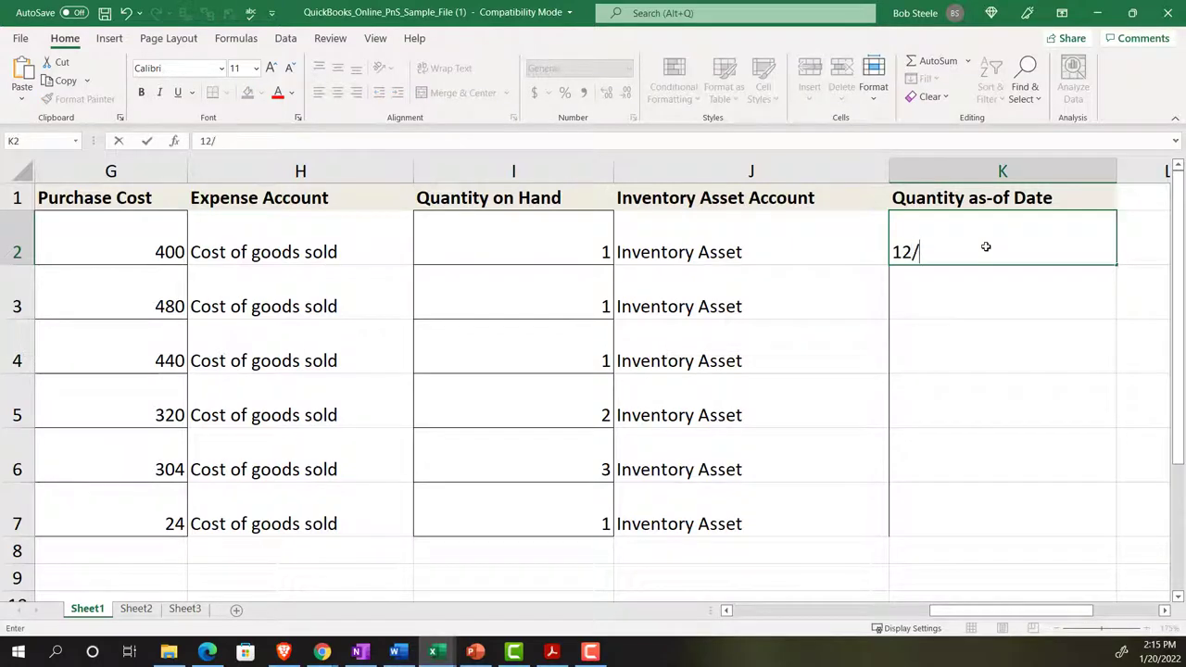
{"action": "type", "text": "31/21"}
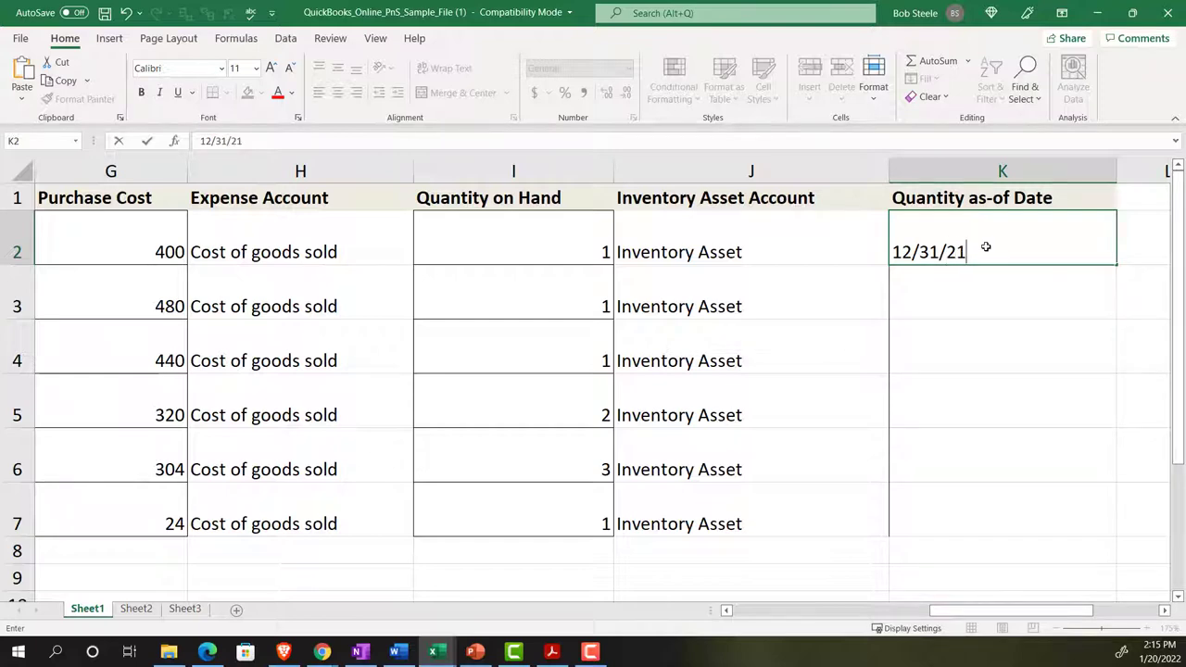
{"action": "key", "text": "Return"}
{"action": "left_click", "coordinate": [1009, 250]}
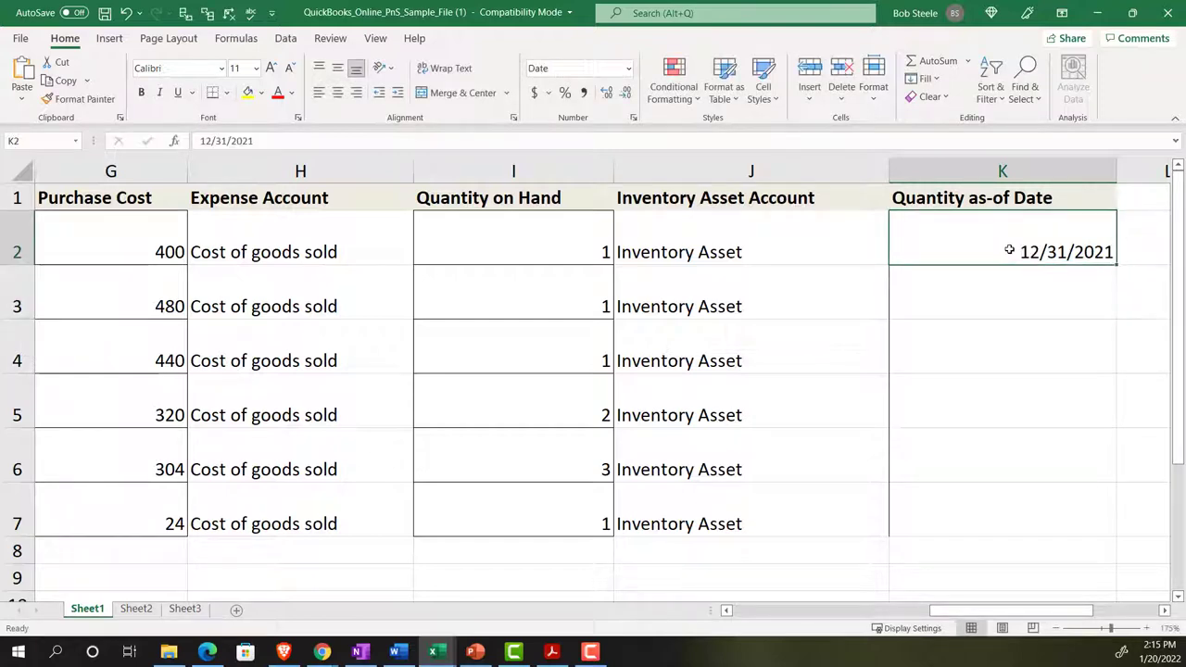
{"action": "left_click_drag", "start_coordinate": [1116, 264], "coordinate": [1115, 524]}
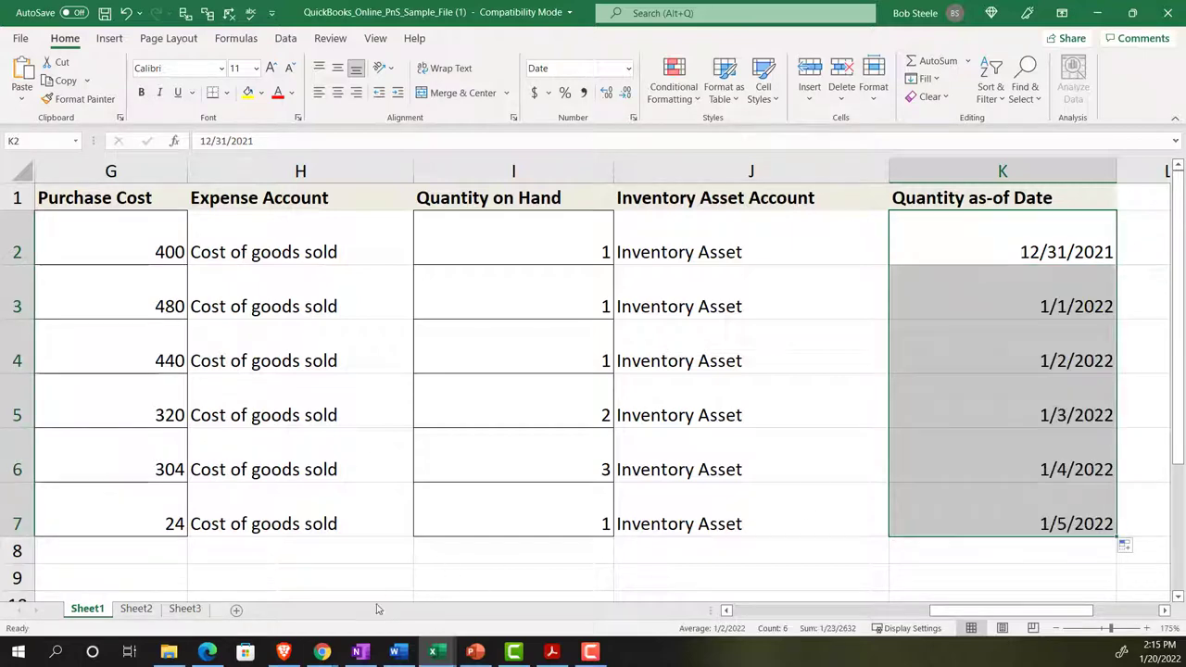
Step: Switch to QuickBooks Online, close the product form without saving and open the import page for products and services
{"action": "mouse_move", "coordinate": [321, 651]}
{"action": "left_click", "coordinate": [250, 579]}
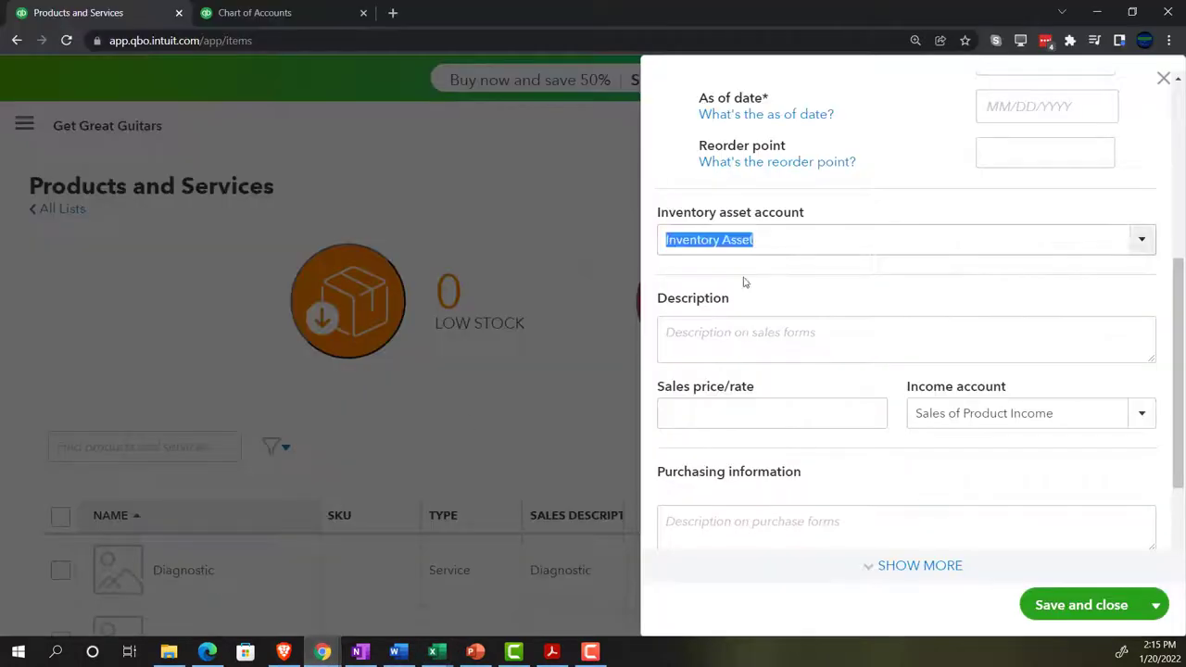
{"action": "left_click", "coordinate": [1163, 78]}
{"action": "left_click", "coordinate": [1126, 186]}
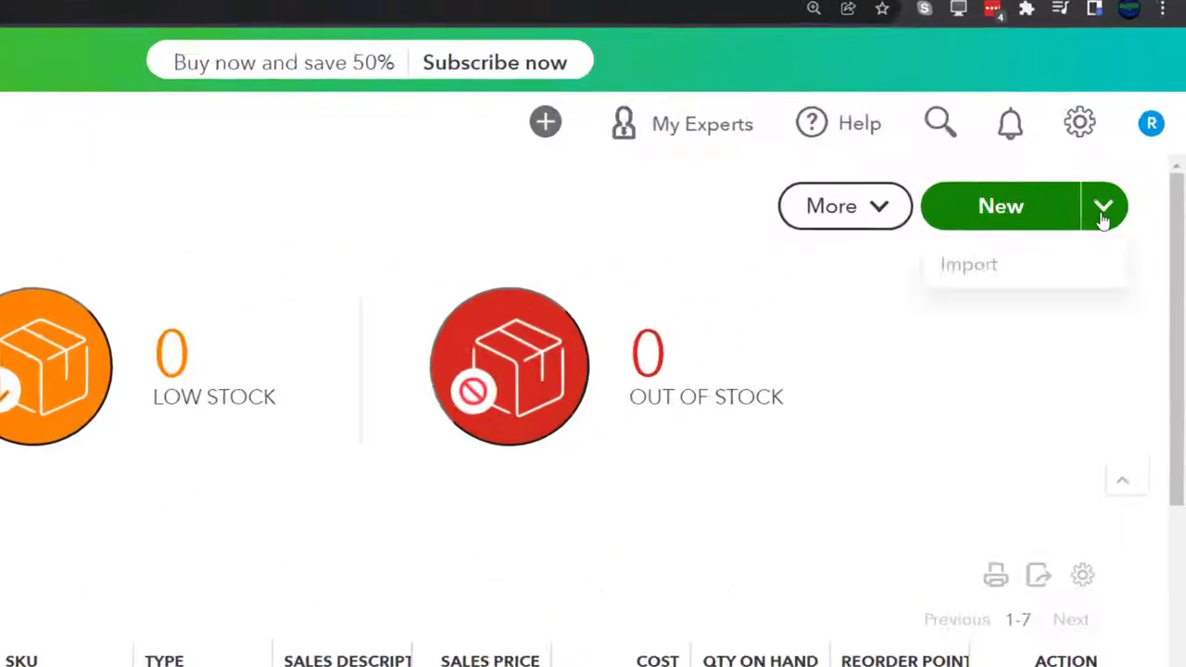
{"action": "left_click", "coordinate": [1042, 231]}
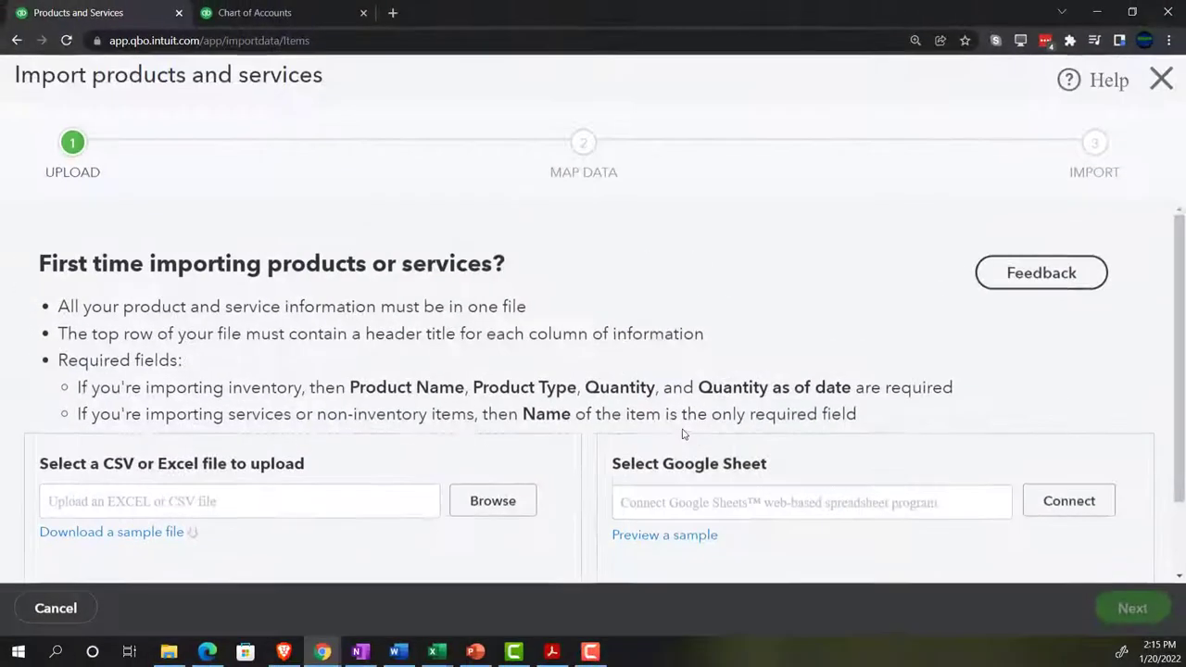
{"action": "scroll", "coordinate": [607, 403], "scroll_direction": "down", "scroll_amount": 2}
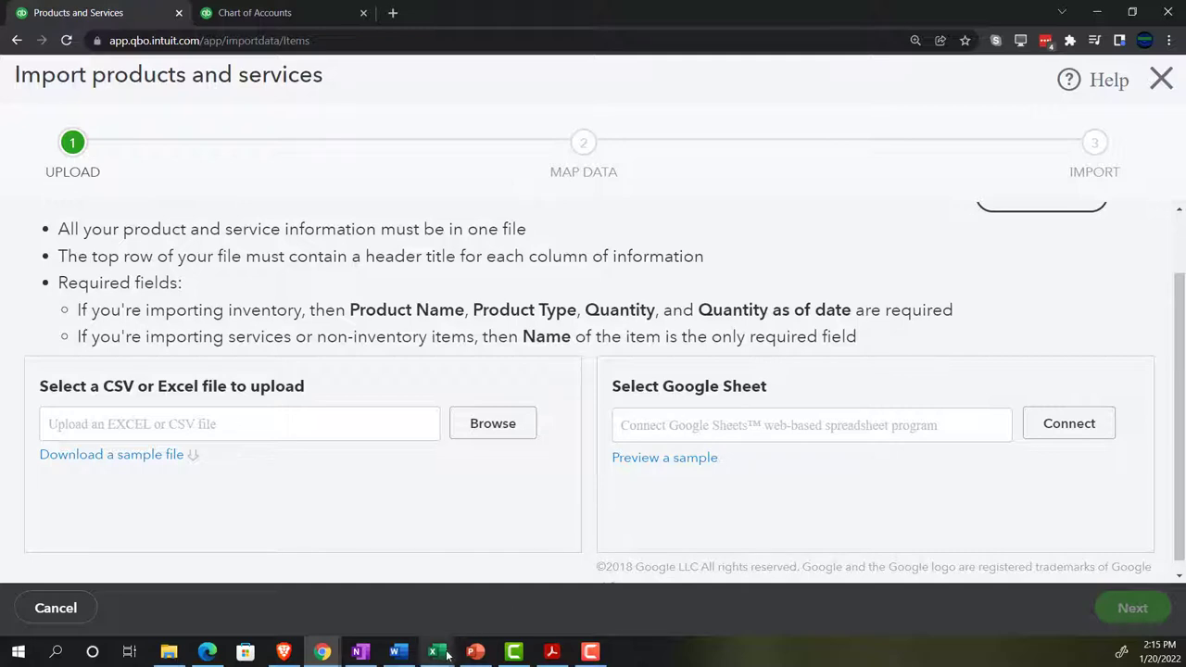
Step: Switch to the sample file workbook in Excel and review the filled columns back to the product names
{"action": "mouse_move", "coordinate": [440, 653]}
{"action": "left_click", "coordinate": [498, 607]}
{"action": "left_click", "coordinate": [741, 282]}
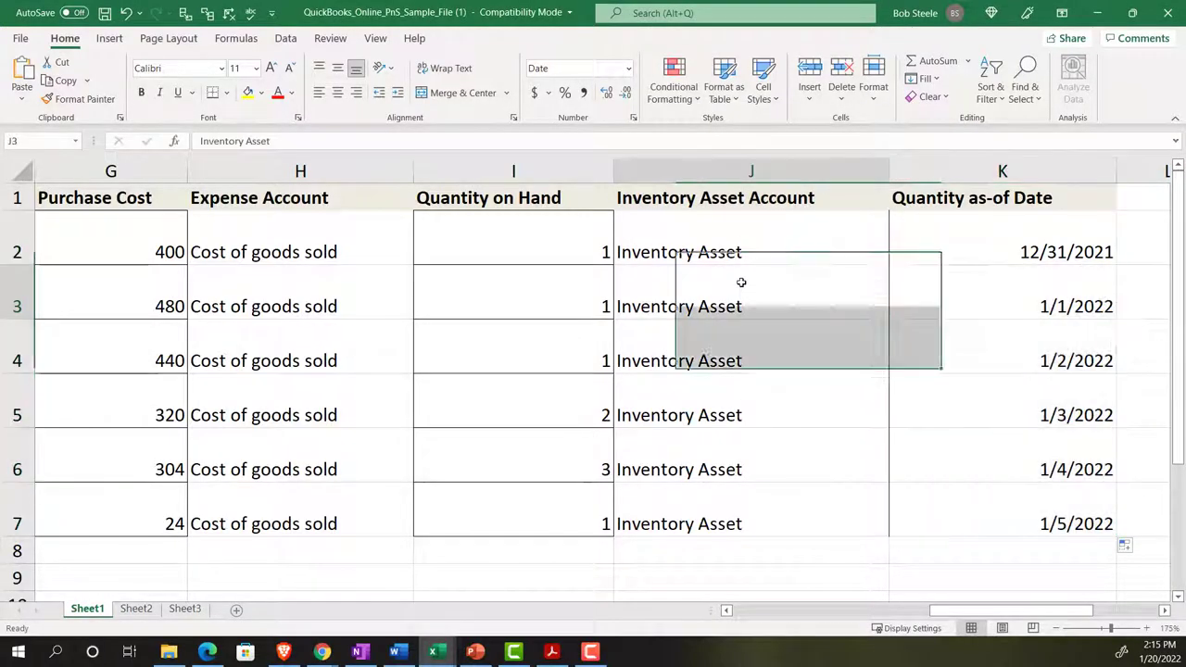
{"action": "key", "text": "Left"}
{"action": "key", "text": "Left"}
{"action": "key", "text": "Left"}
{"action": "key", "text": "Left"}
{"action": "key", "text": "Left"}
{"action": "key", "text": "Left"}
{"action": "key", "text": "Left"}
{"action": "key", "text": "Left"}
{"action": "key", "text": "Left"}
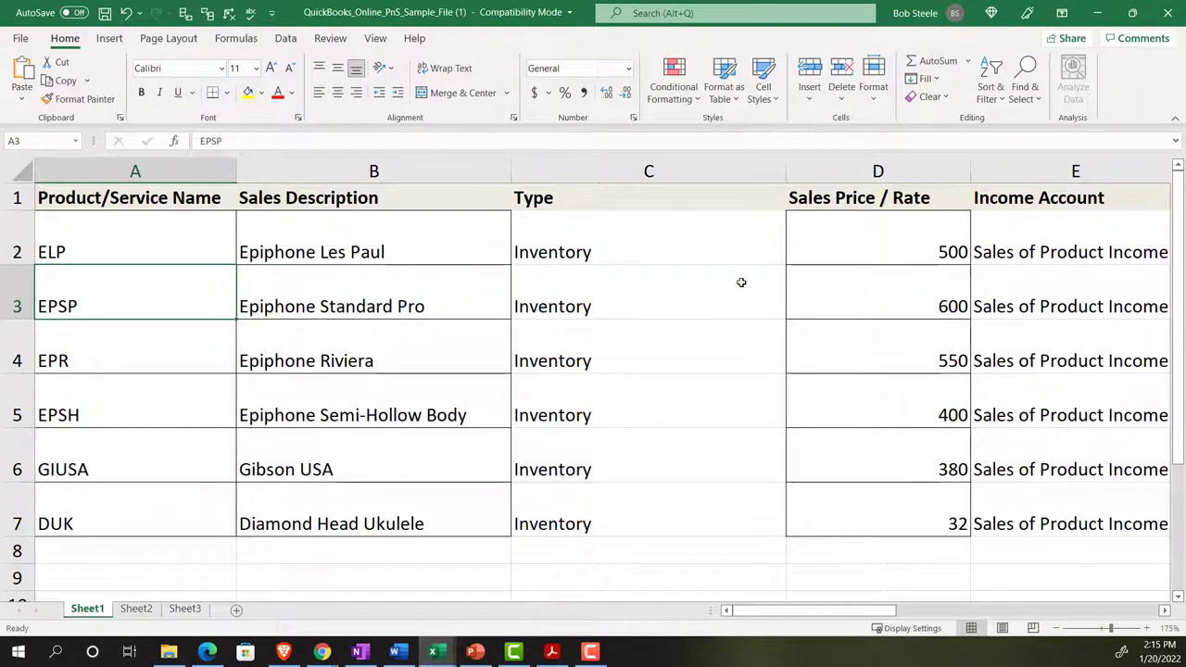
Step: Begin saving a copy of the workbook and browse to Desktop > QuickBooks Online > New Compnay Section > New Company File
{"action": "left_click", "coordinate": [104, 13]}
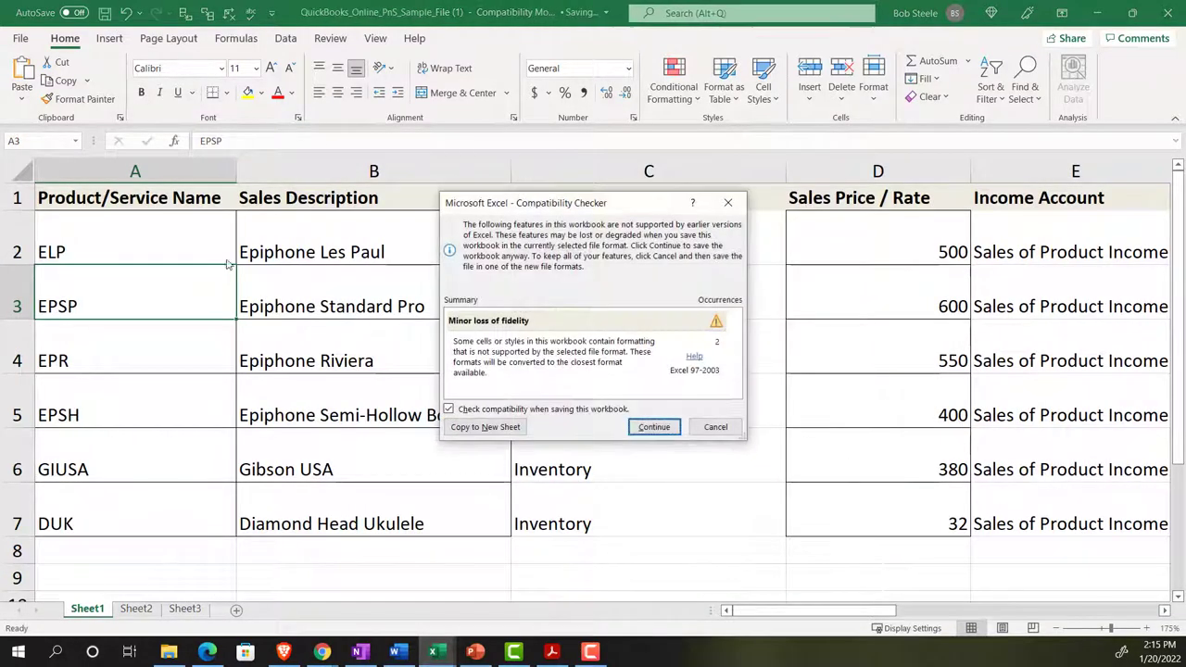
{"action": "left_click", "coordinate": [727, 202]}
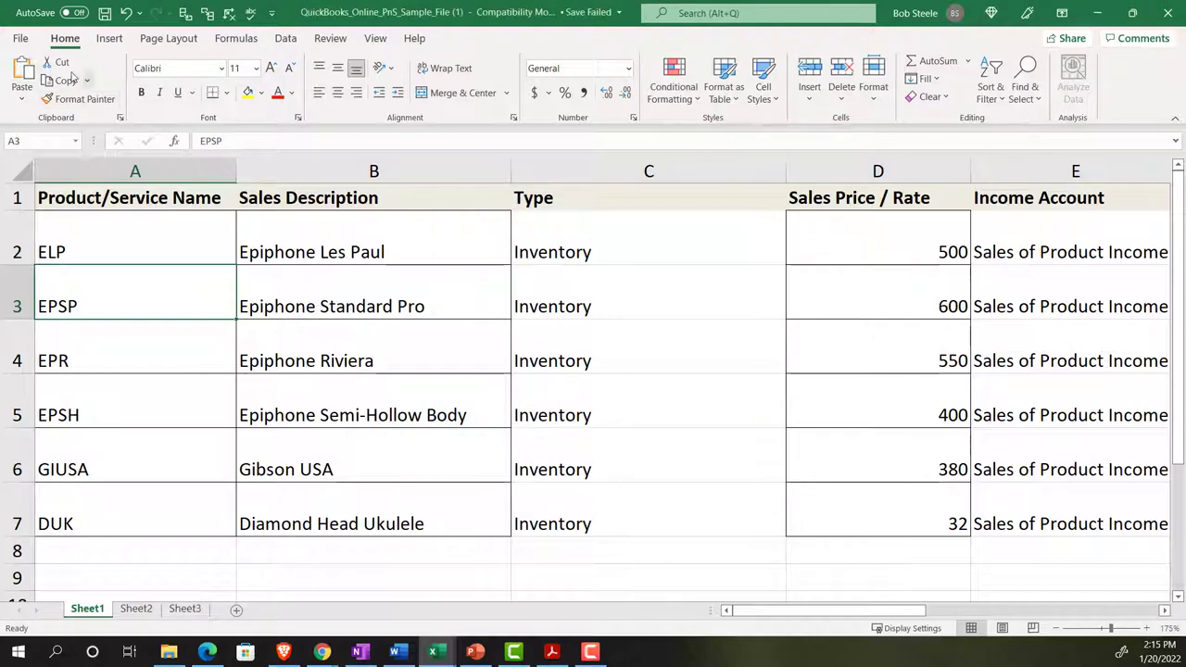
{"action": "left_click", "coordinate": [21, 38]}
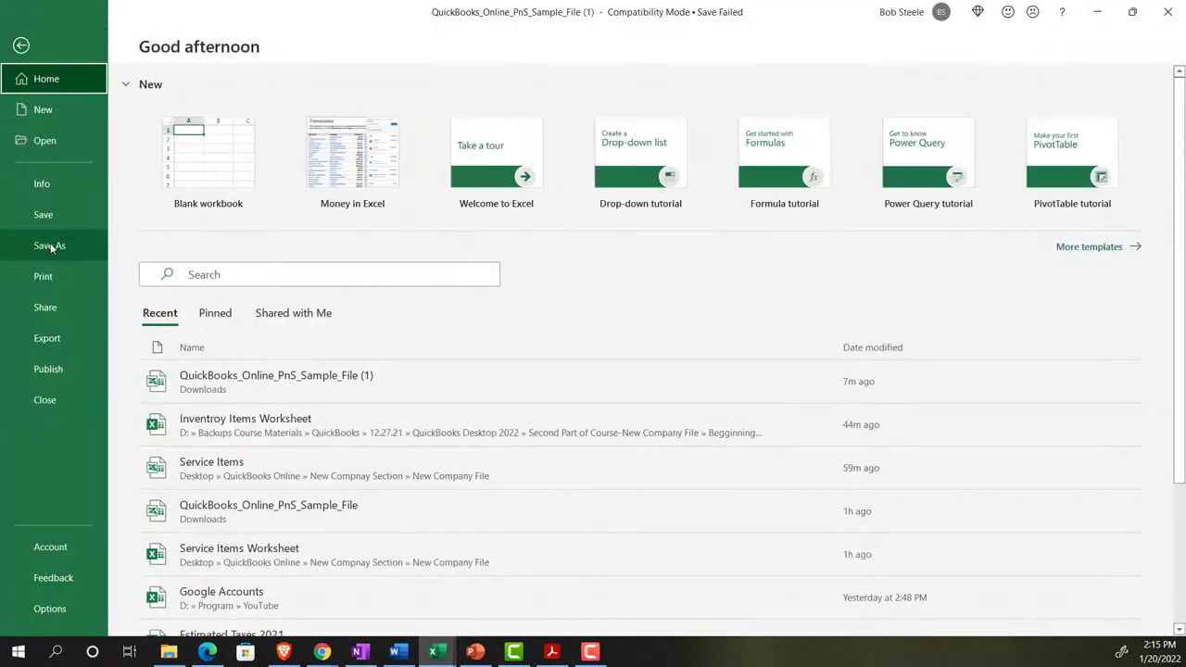
{"action": "left_click", "coordinate": [49, 245]}
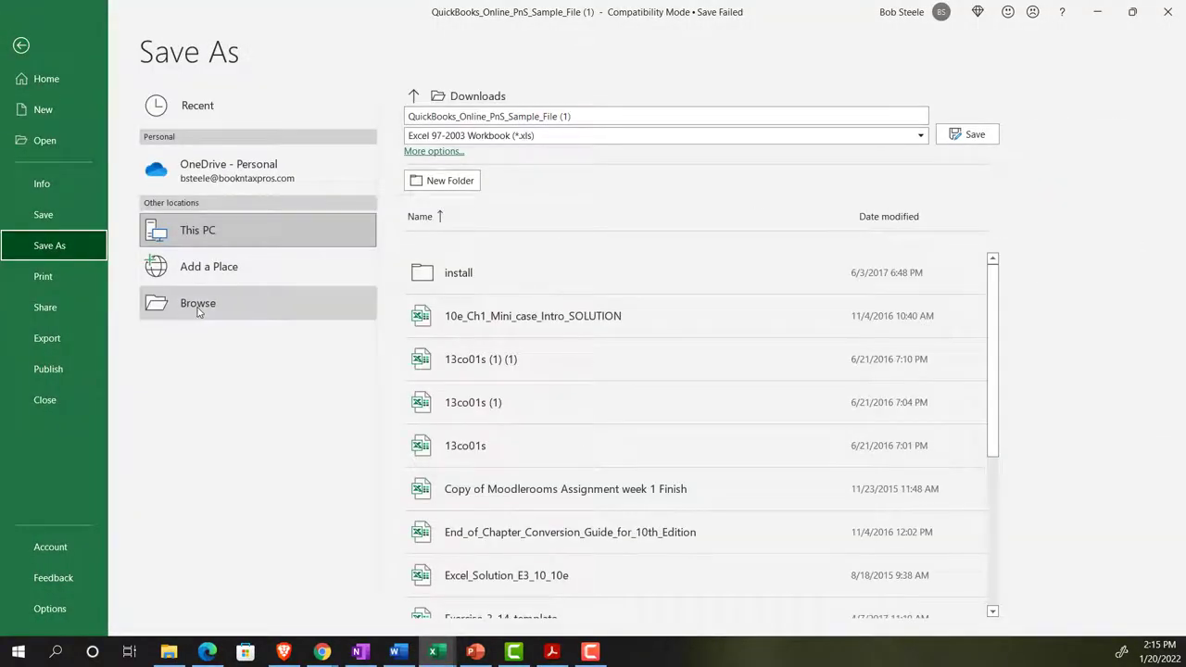
{"action": "left_click", "coordinate": [198, 312]}
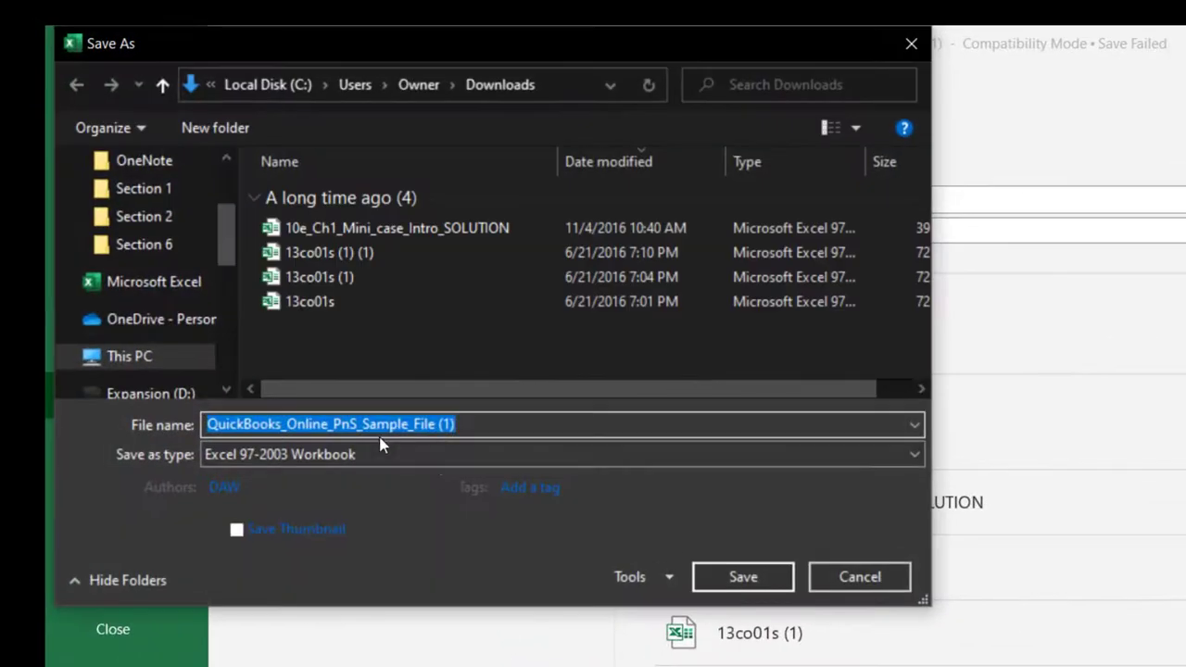
{"action": "scroll", "coordinate": [217, 254], "scroll_direction": "up", "scroll_amount": 3}
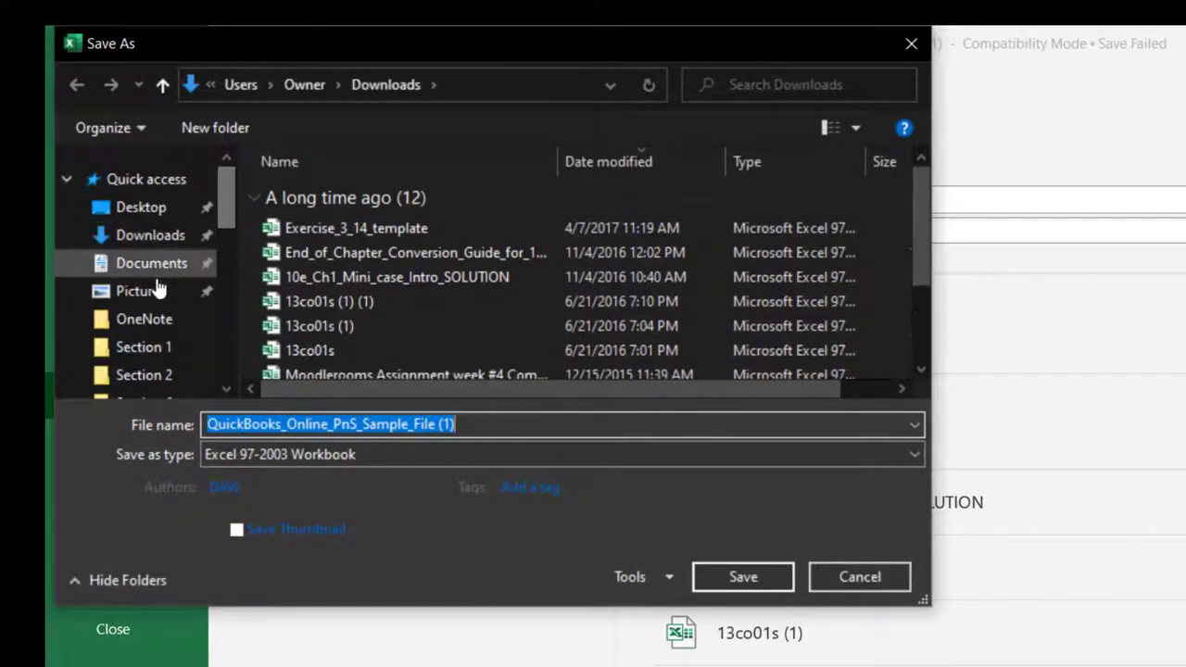
{"action": "left_click", "coordinate": [148, 213]}
{"action": "scroll", "coordinate": [683, 292], "scroll_direction": "down", "scroll_amount": 1}
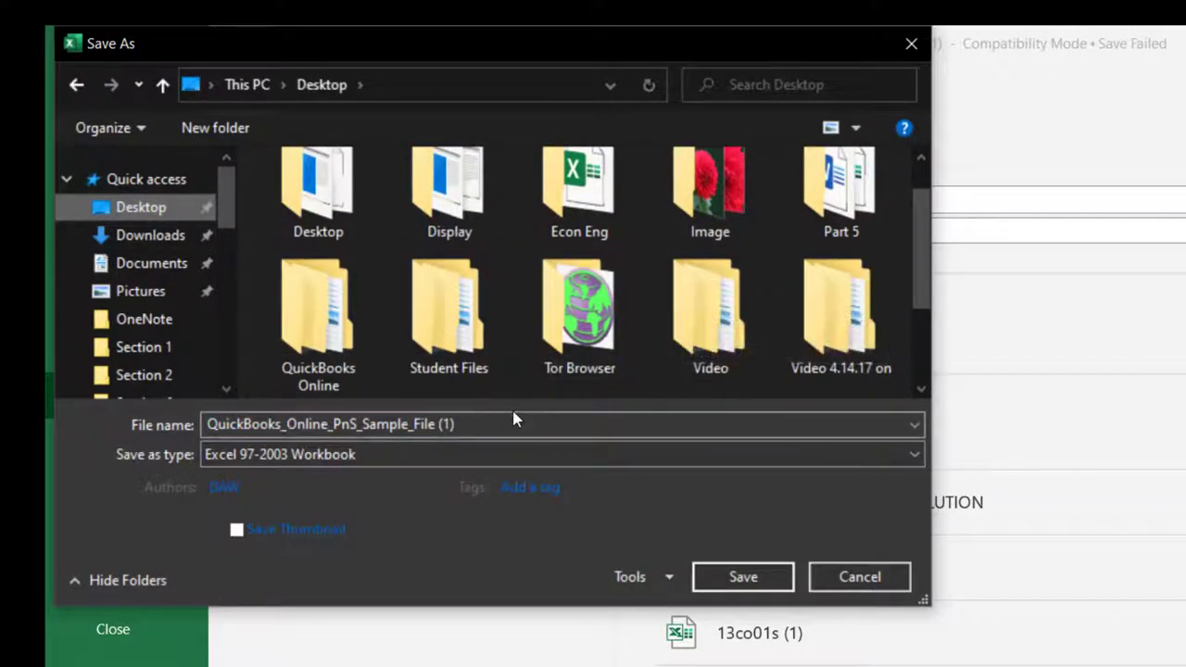
{"action": "double_click", "coordinate": [312, 323]}
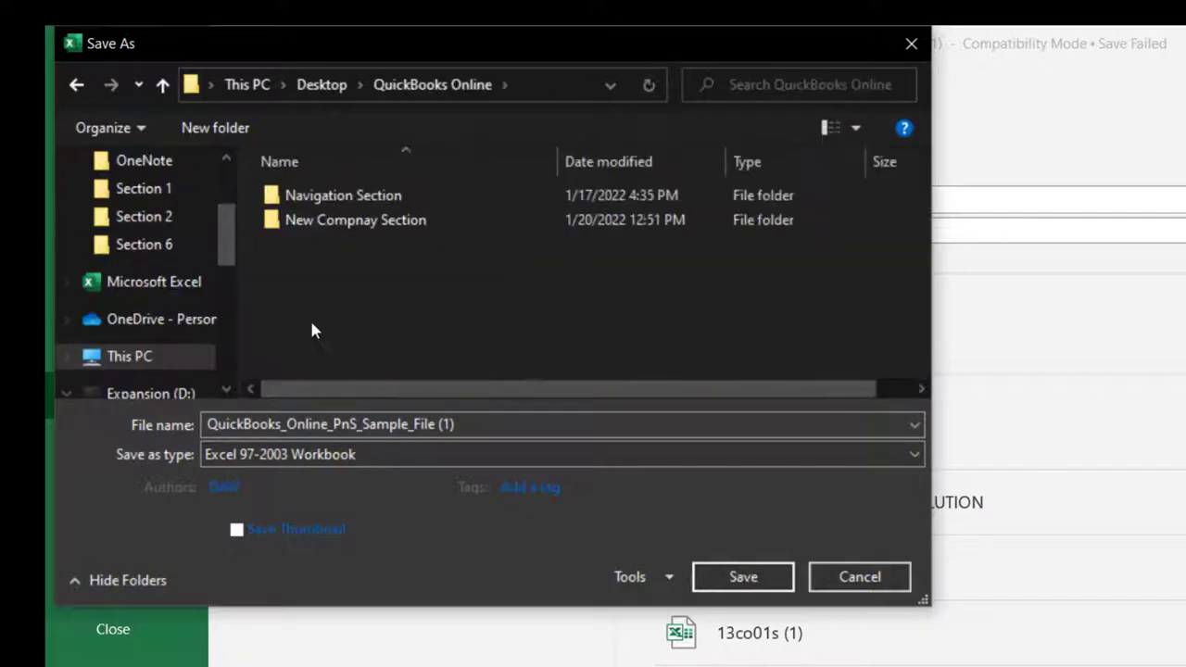
{"action": "double_click", "coordinate": [310, 232]}
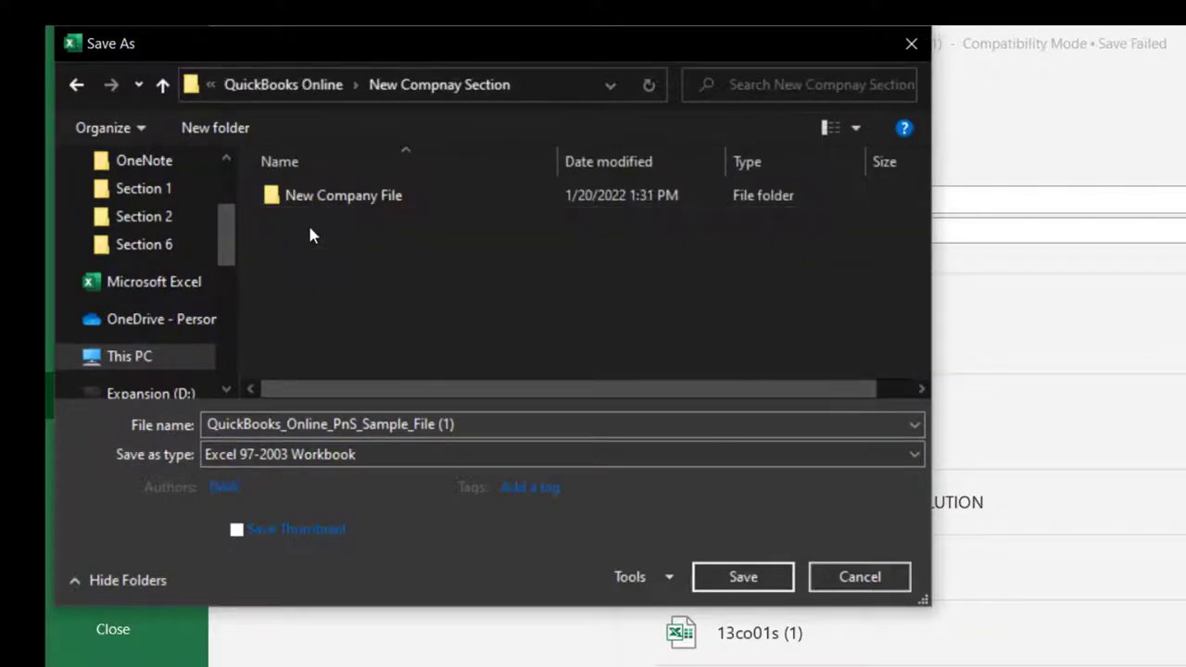
{"action": "double_click", "coordinate": [309, 199]}
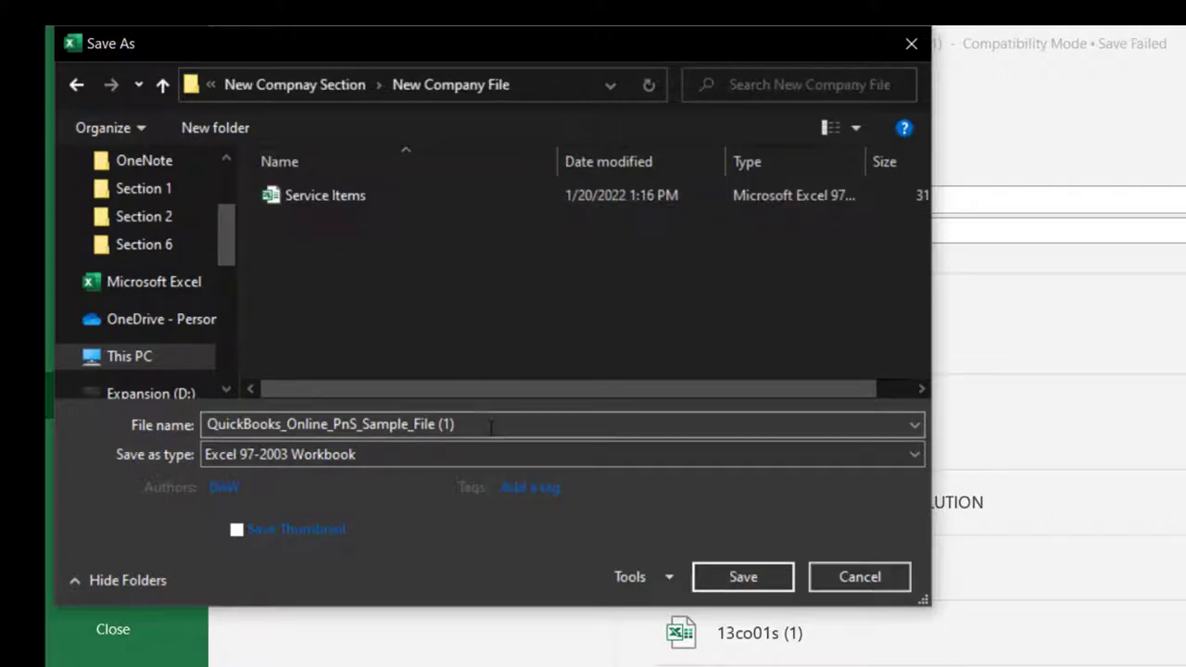
Step: Save the workbook as Inventory Items in Excel 97-2003 format, accepting the compatibility changes
{"action": "type", "text": "Inven"}
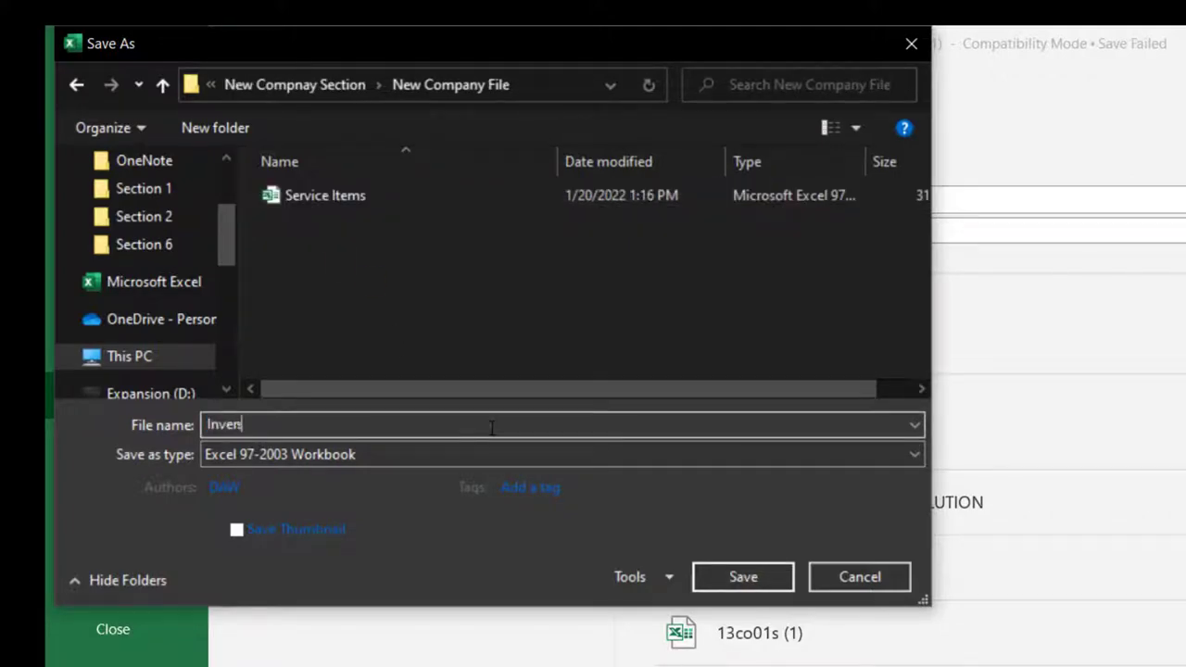
{"action": "type", "text": "tory Items"}
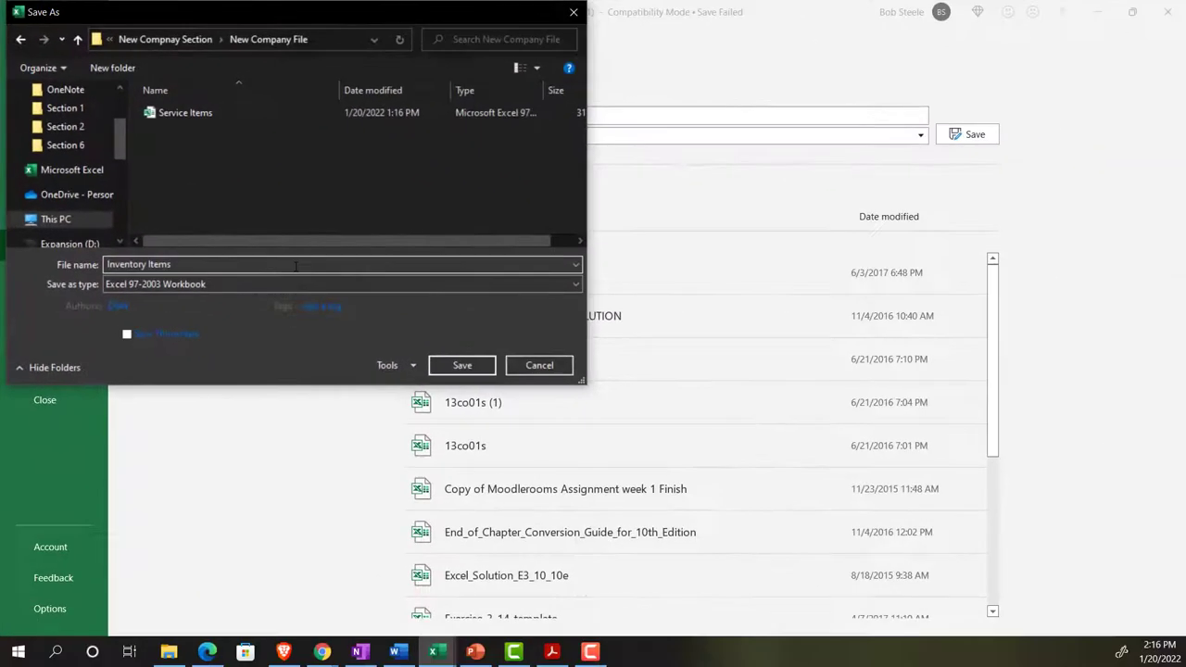
{"action": "left_click", "coordinate": [463, 366]}
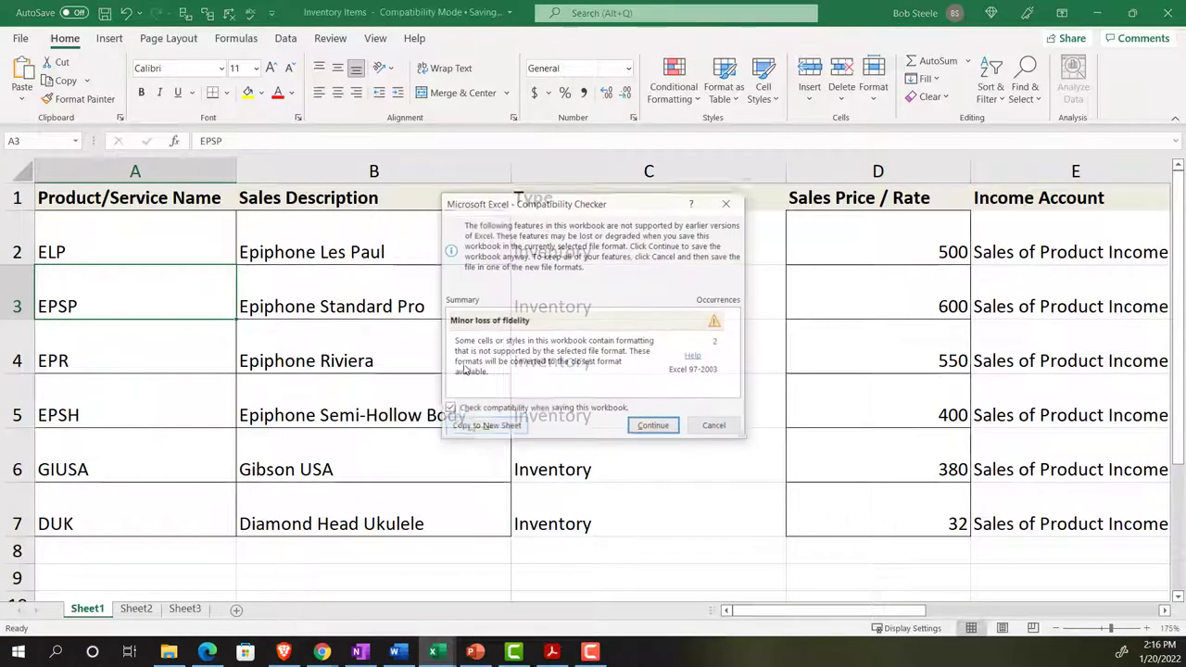
{"action": "left_click", "coordinate": [650, 429]}
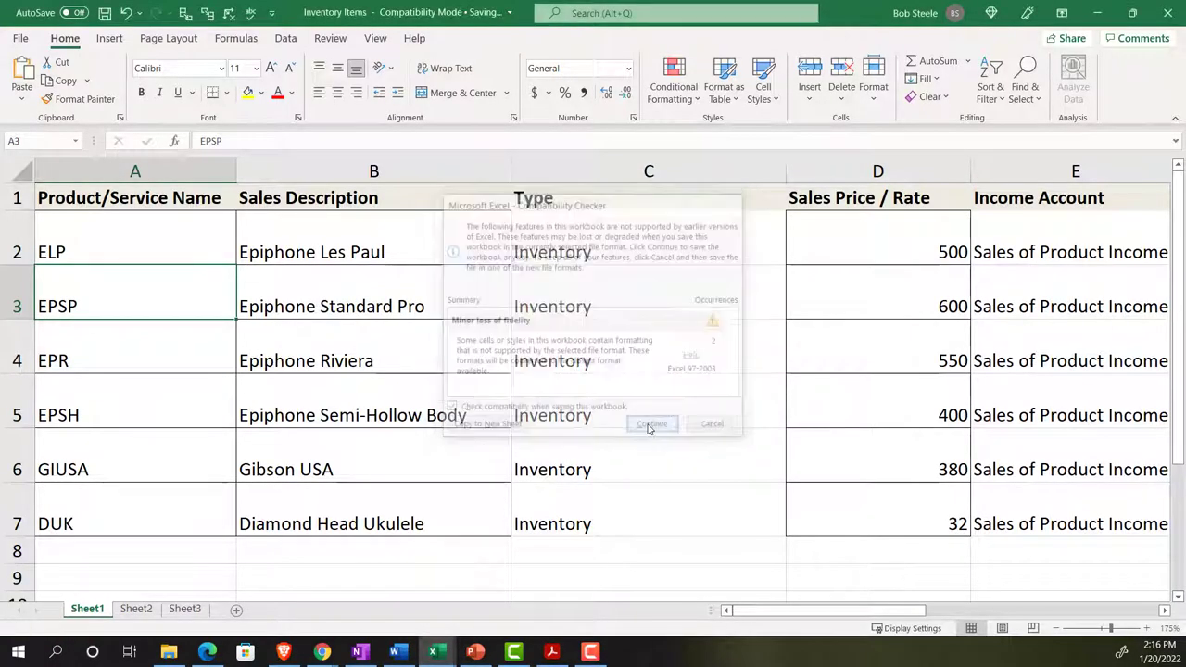
{"action": "left_click", "coordinate": [613, 354]}
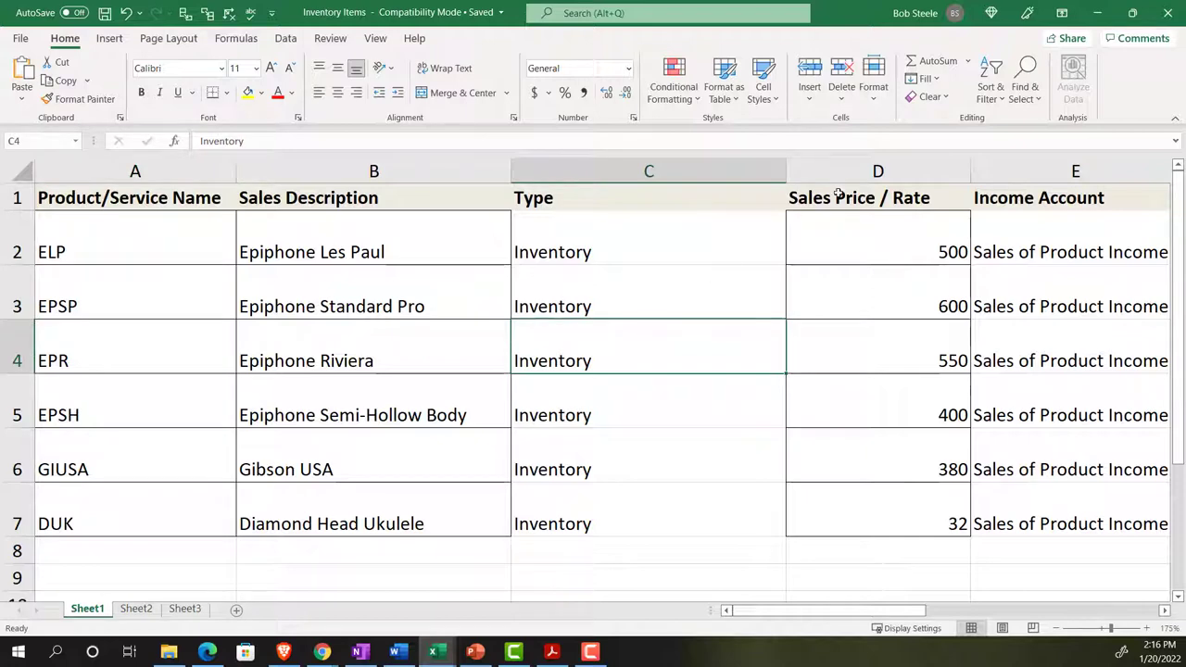
Step: Close the Inventory Items and Inventroy Items Worksheet workbooks and return to QuickBooks Online
{"action": "left_click", "coordinate": [1160, 16]}
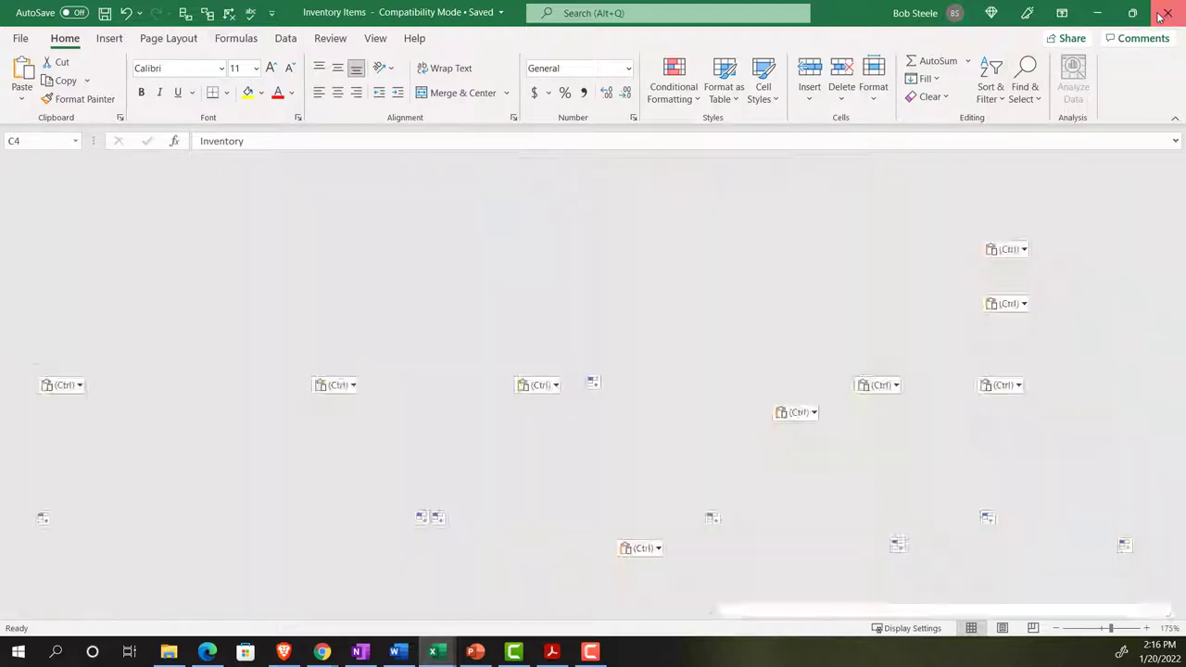
{"action": "left_click", "coordinate": [509, 514]}
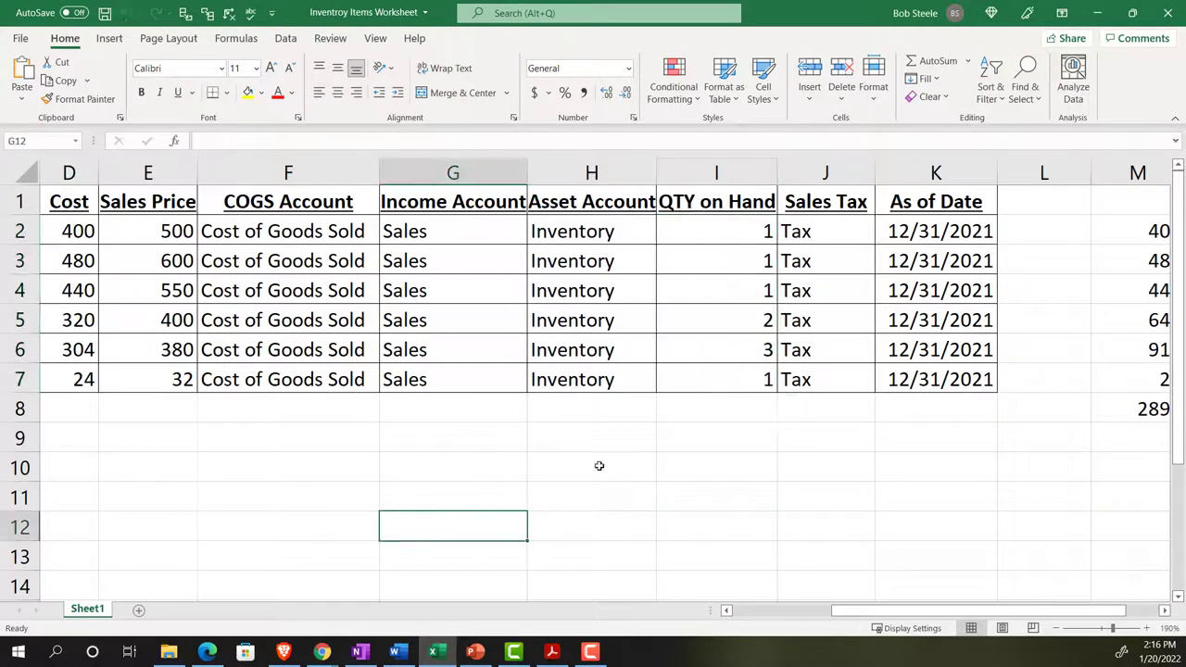
{"action": "left_click", "coordinate": [1167, 13]}
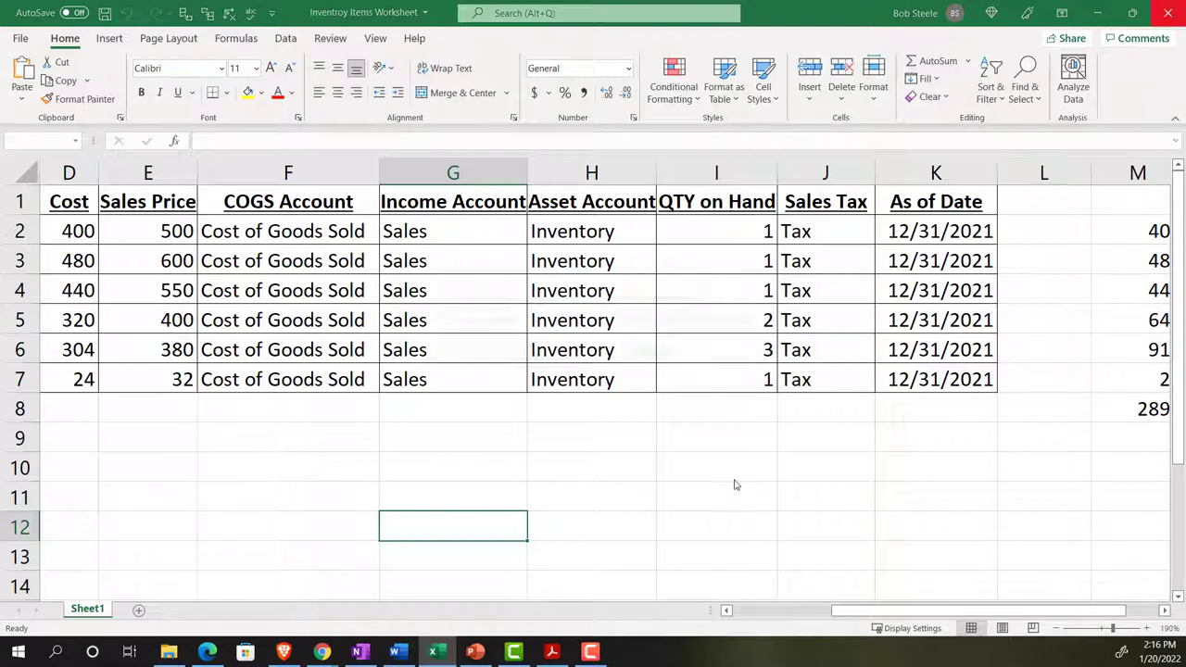
{"action": "left_click", "coordinate": [540, 361]}
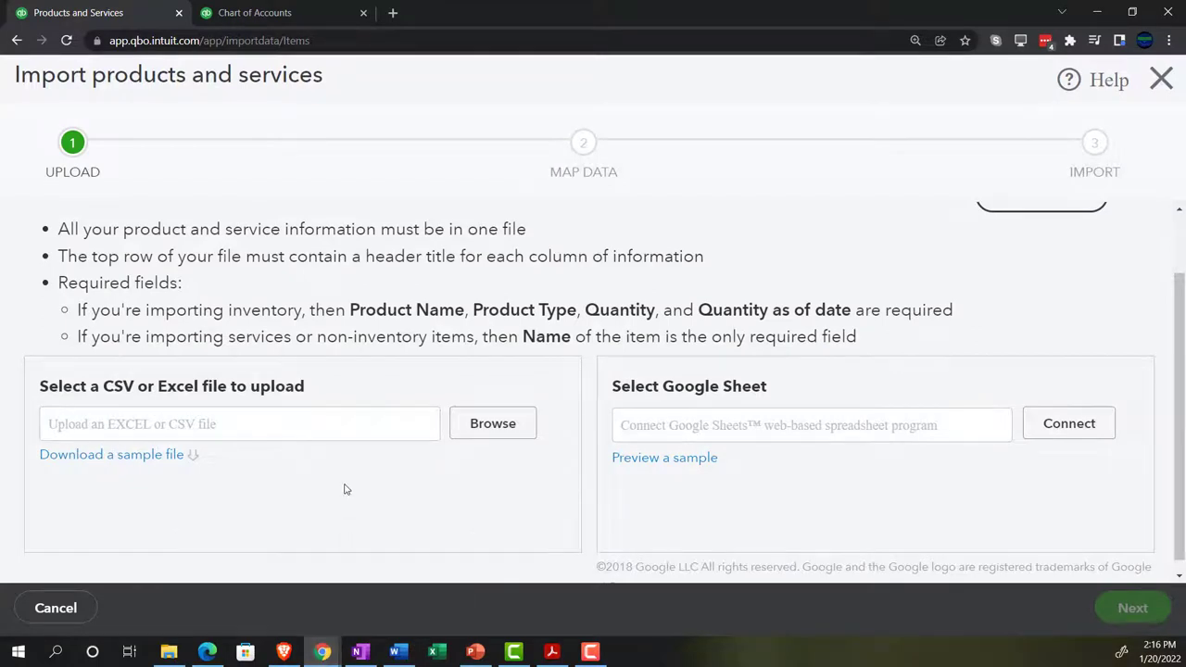
Step: Close the import page and reopen the import from the Products and Services list
{"action": "scroll", "coordinate": [341, 489], "scroll_direction": "up", "scroll_amount": 1}
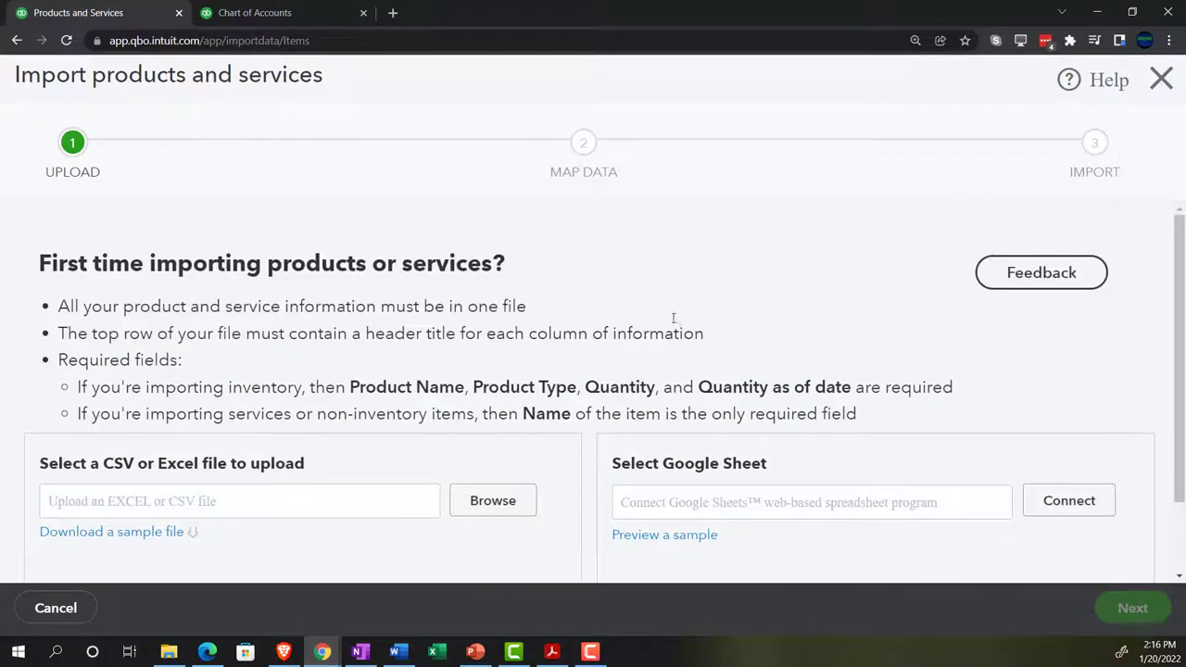
{"action": "left_click", "coordinate": [1162, 85]}
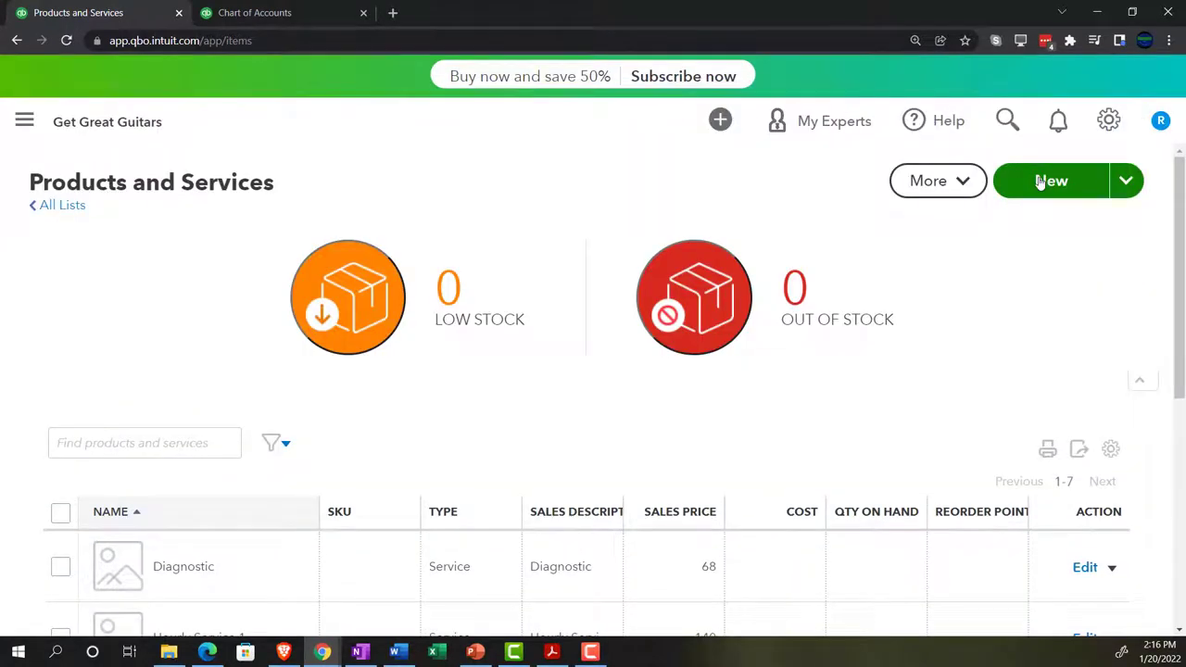
{"action": "left_click", "coordinate": [1121, 180]}
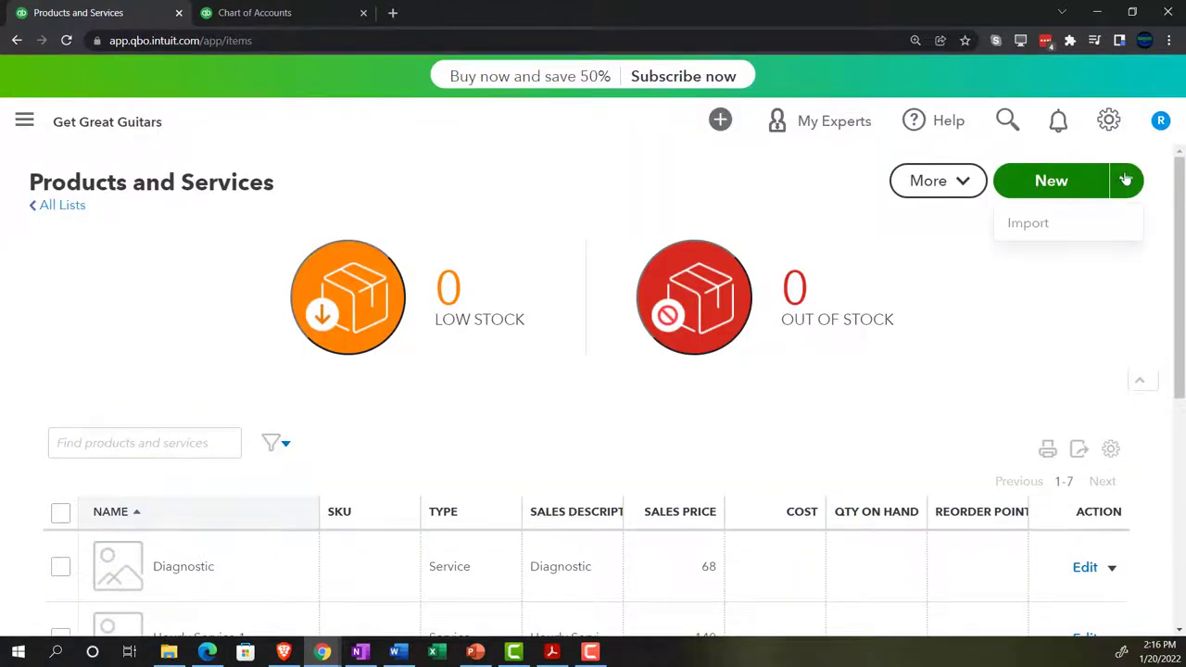
{"action": "left_click", "coordinate": [1041, 226]}
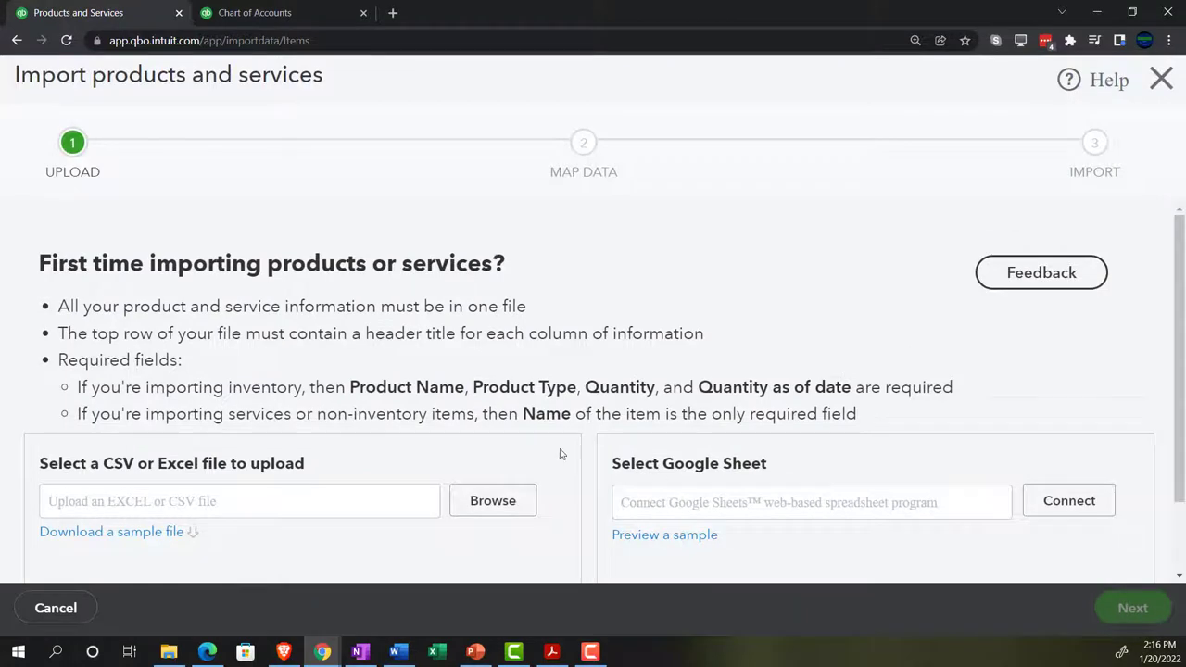
Step: Select the Inventory Items file from the New Company File folder in Desktop > QuickBooks Online > New Compnay Section for upload
{"action": "left_click", "coordinate": [512, 501]}
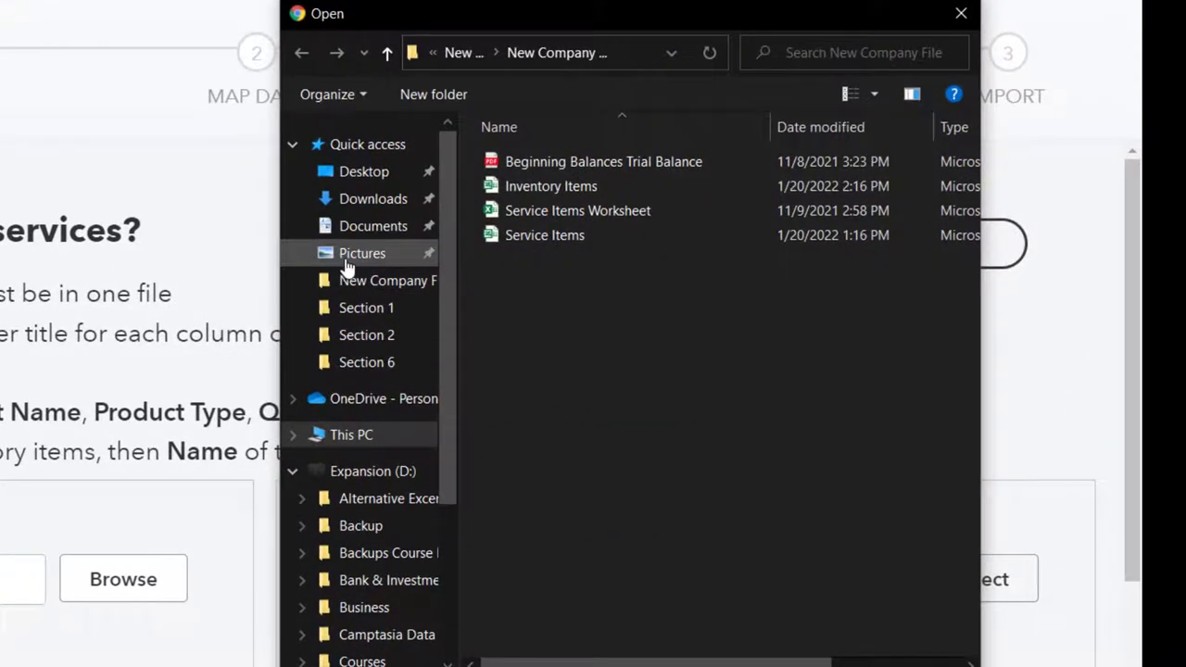
{"action": "left_click", "coordinate": [355, 173]}
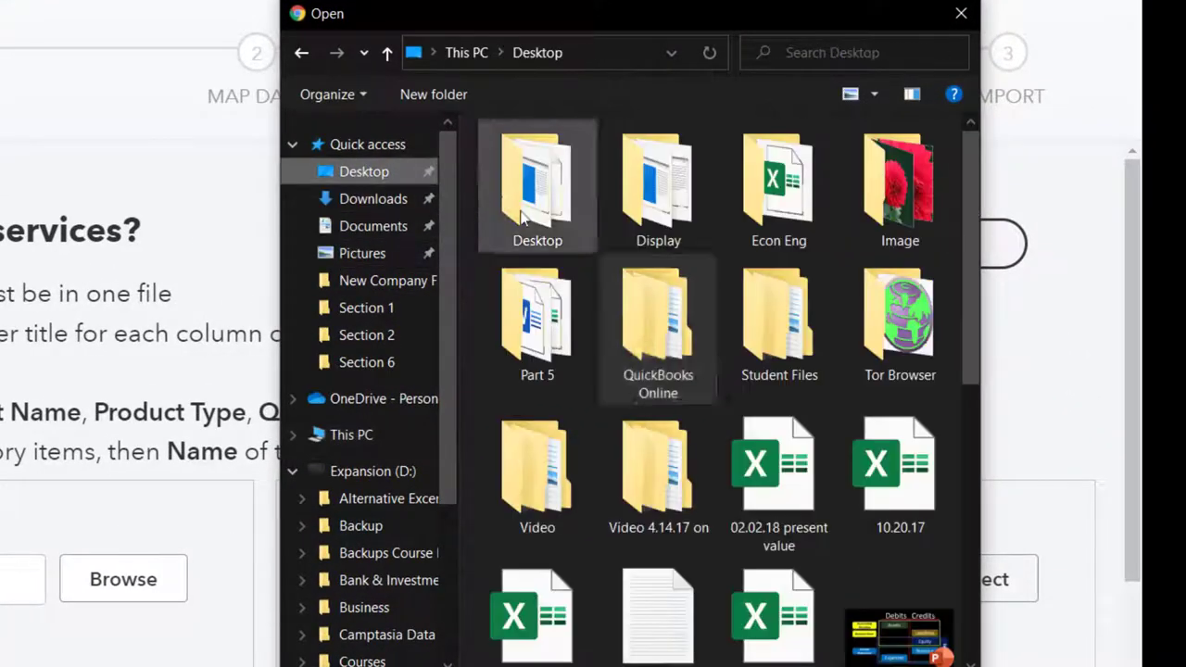
{"action": "double_click", "coordinate": [662, 332]}
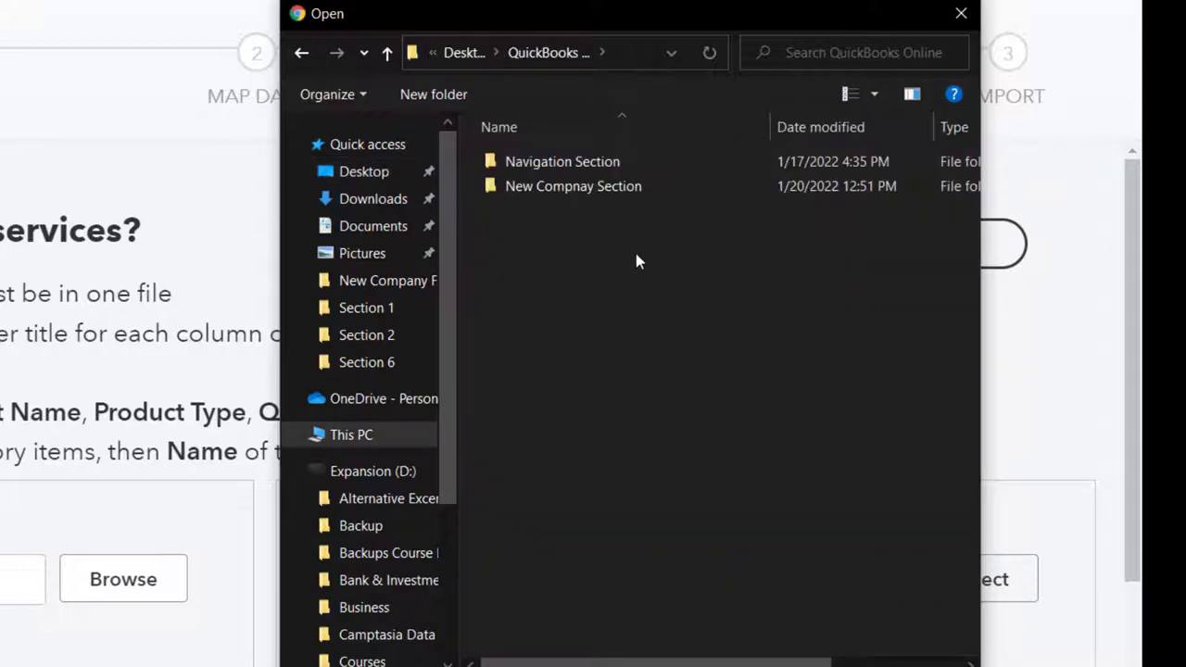
{"action": "left_click", "coordinate": [559, 194]}
{"action": "double_click", "coordinate": [558, 190]}
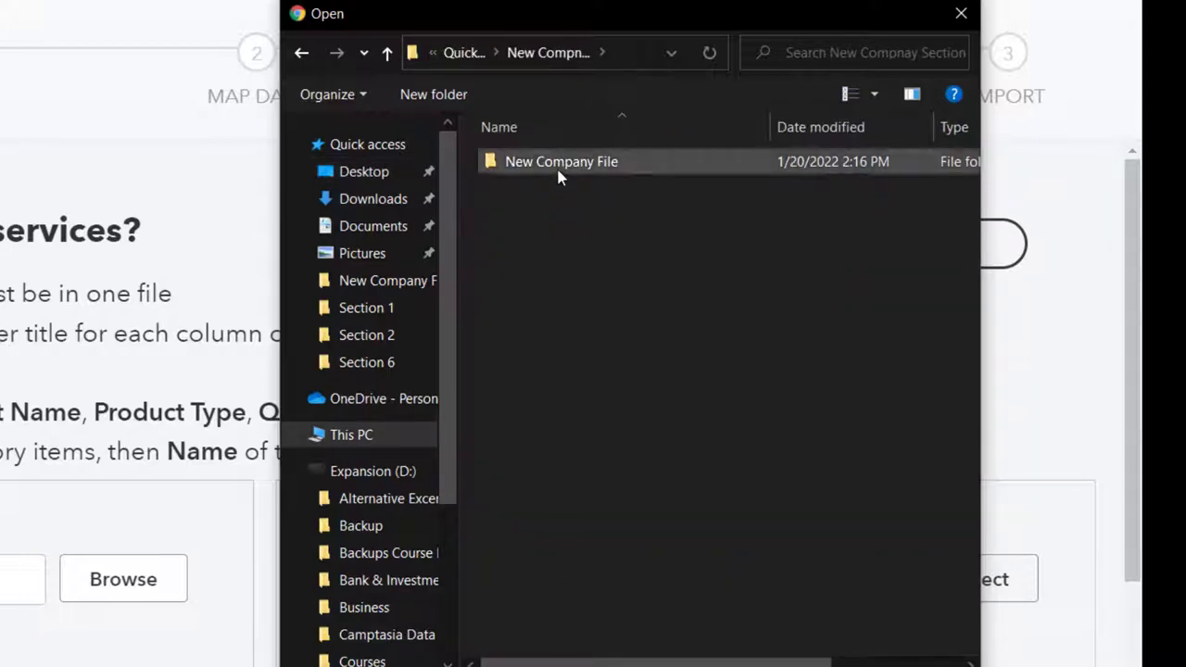
{"action": "double_click", "coordinate": [557, 164]}
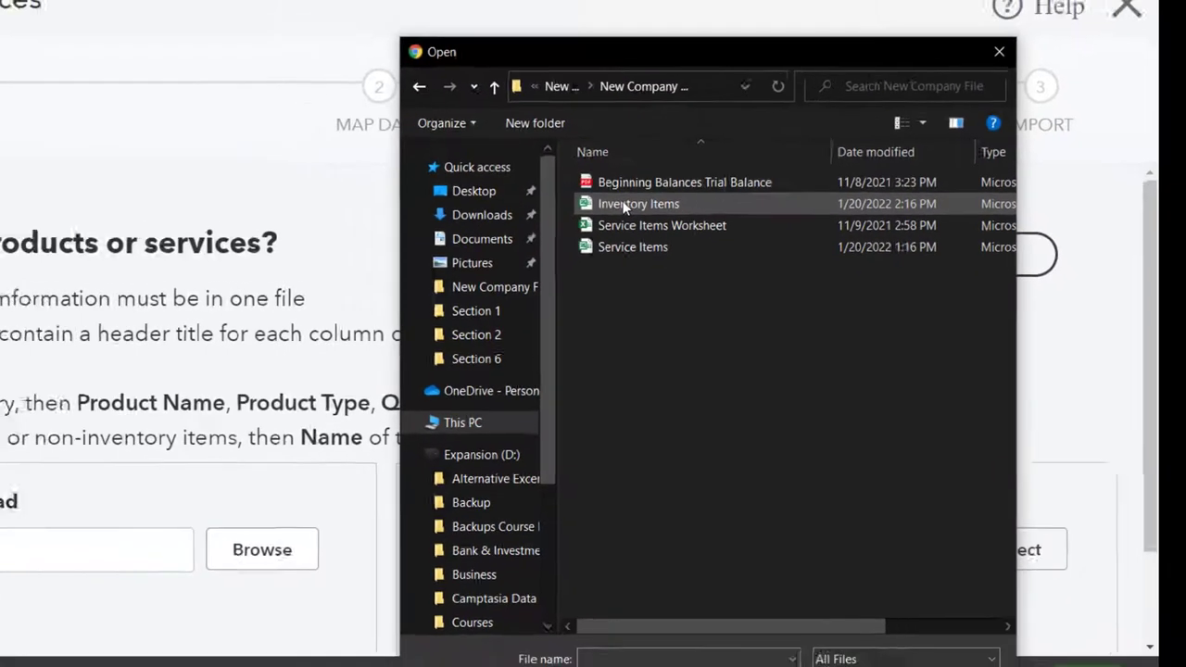
{"action": "double_click", "coordinate": [551, 187]}
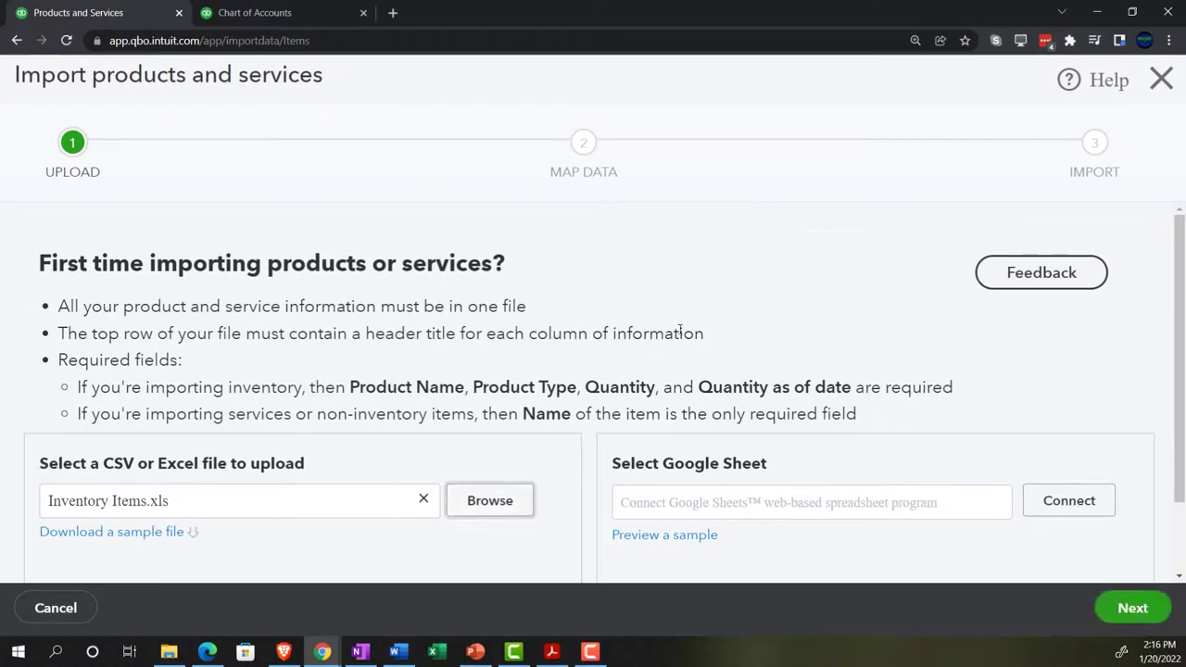
Step: Proceed with the selected Inventory Items file, check its column matches to the QuickBooks fields, and accept the mapping
{"action": "scroll", "coordinate": [675, 333], "scroll_direction": "down", "scroll_amount": 1}
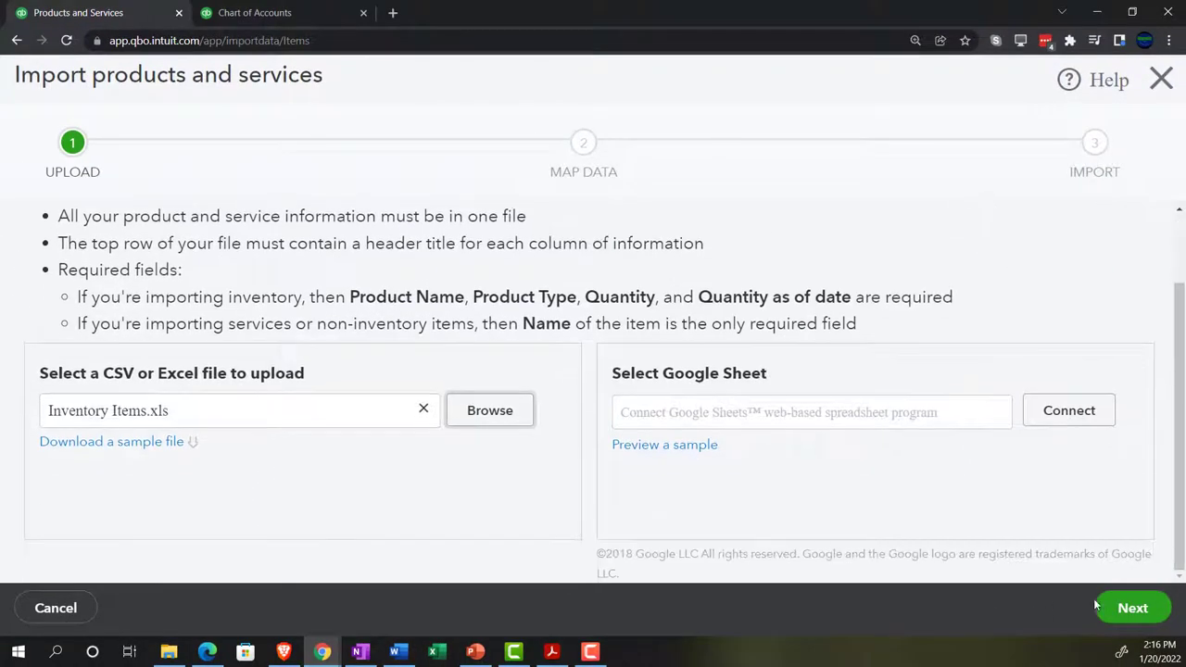
{"action": "left_click", "coordinate": [1098, 607]}
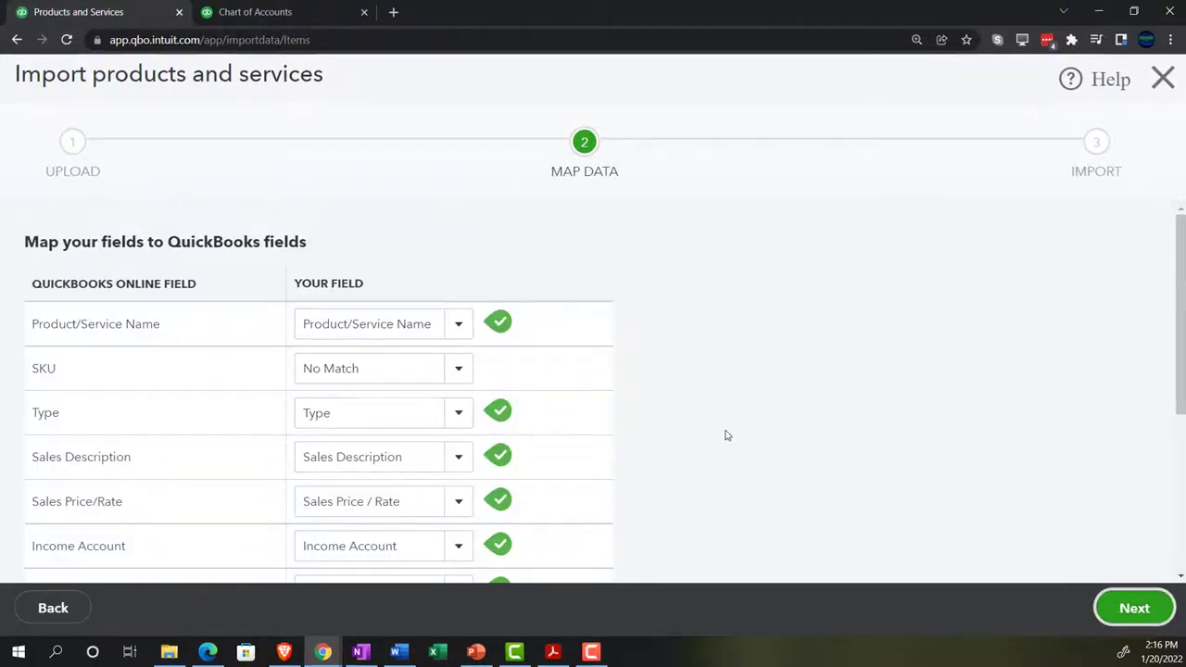
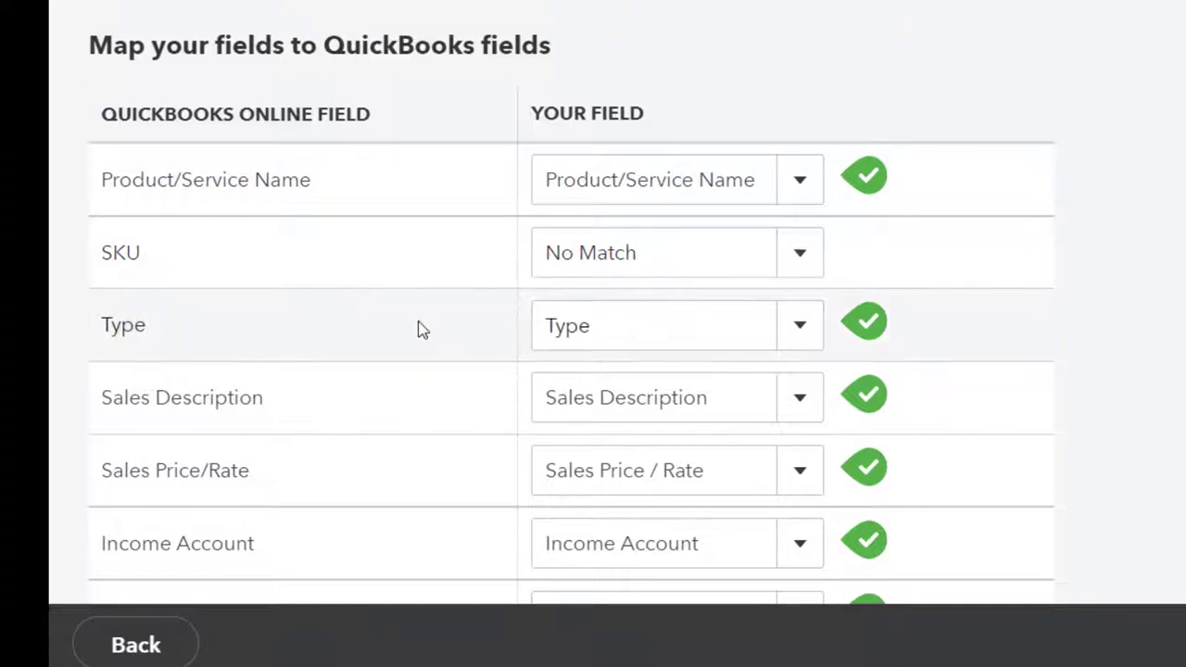
{"action": "scroll", "coordinate": [417, 315], "scroll_direction": "down", "scroll_amount": 2}
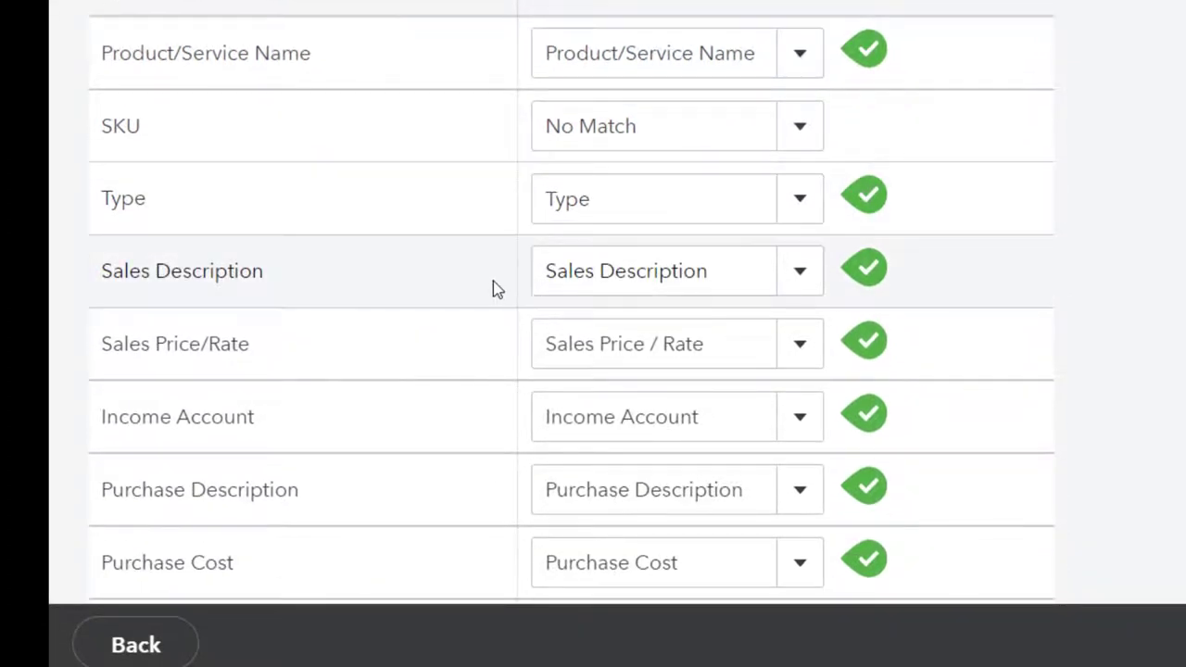
{"action": "scroll", "coordinate": [448, 227], "scroll_direction": "down", "scroll_amount": 2}
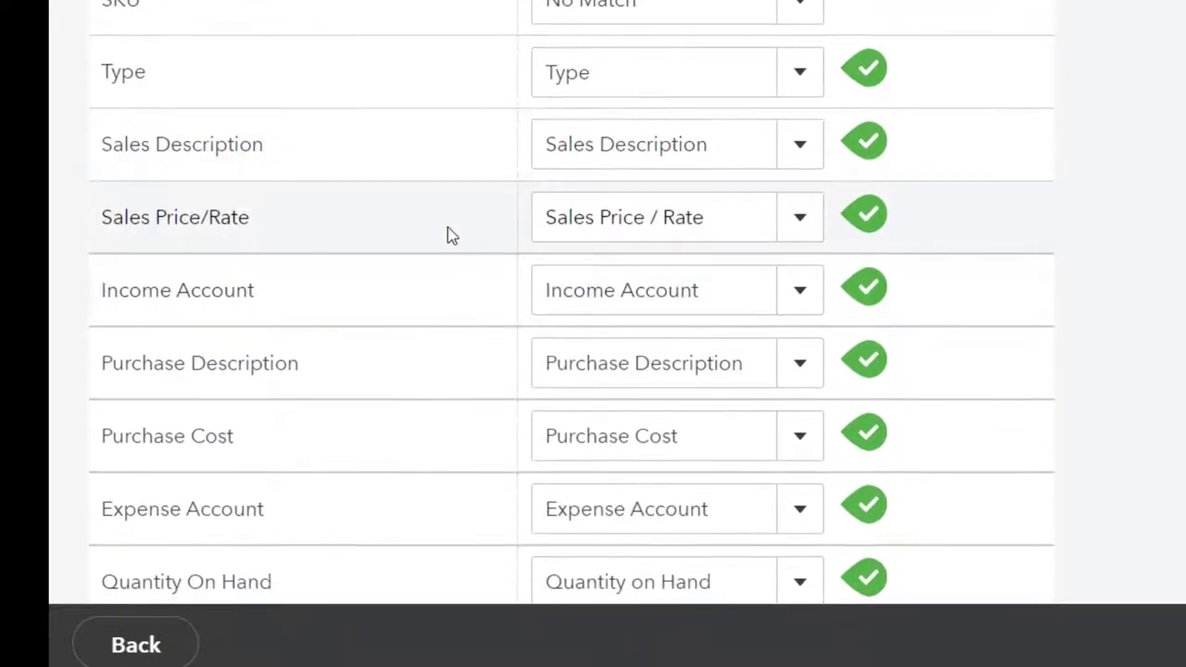
{"action": "left_click", "coordinate": [798, 224]}
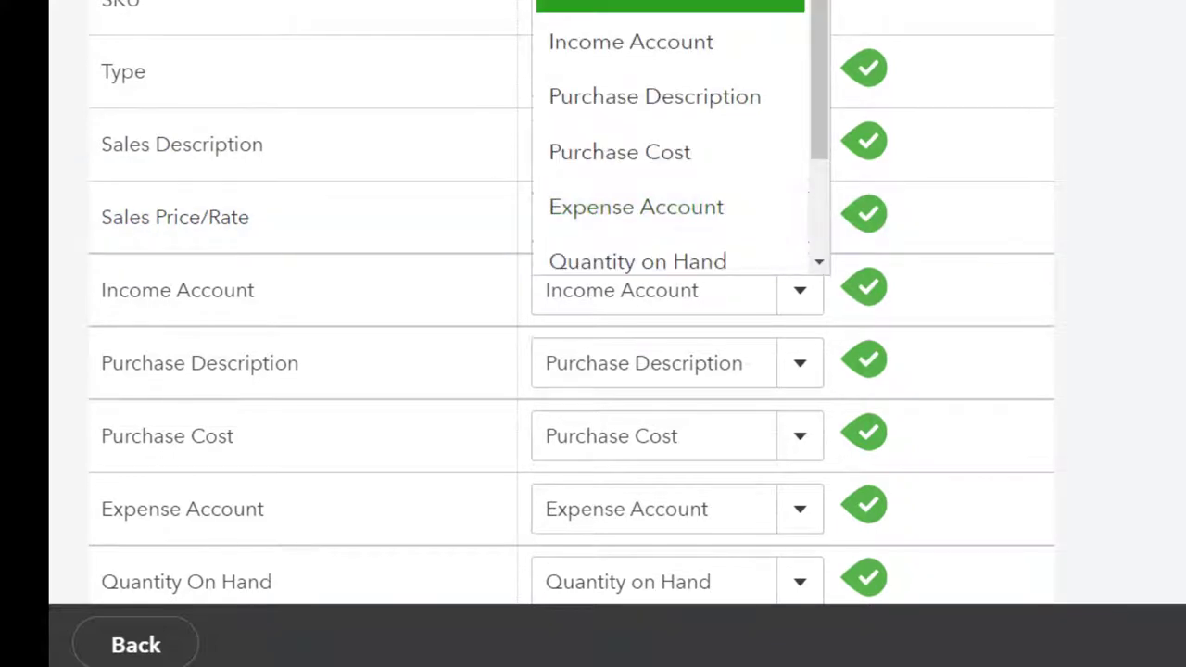
{"action": "key", "text": "Escape"}
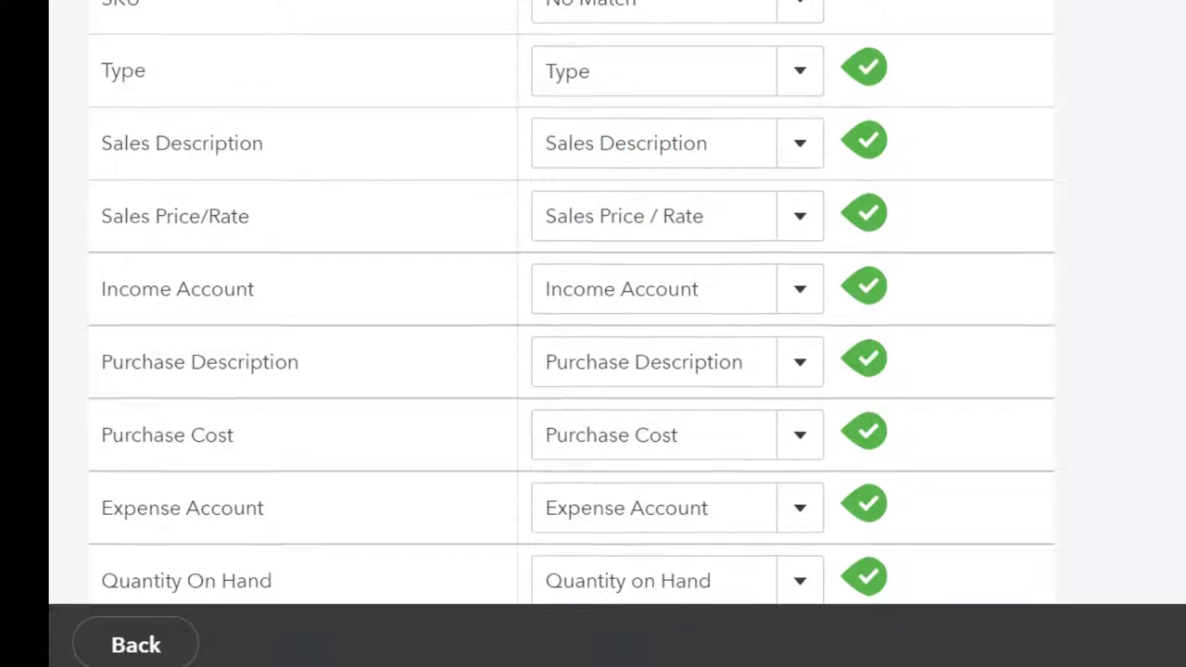
{"action": "scroll", "coordinate": [571, 333], "scroll_direction": "down", "scroll_amount": 1}
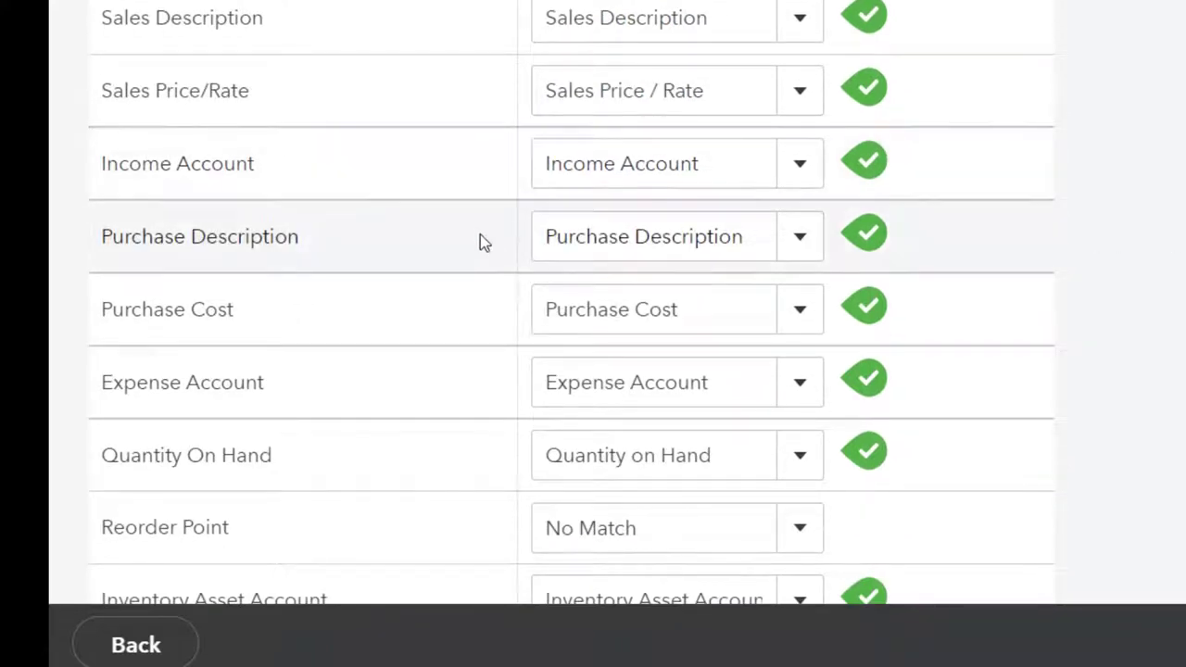
{"action": "scroll", "coordinate": [472, 302], "scroll_direction": "down", "scroll_amount": 1}
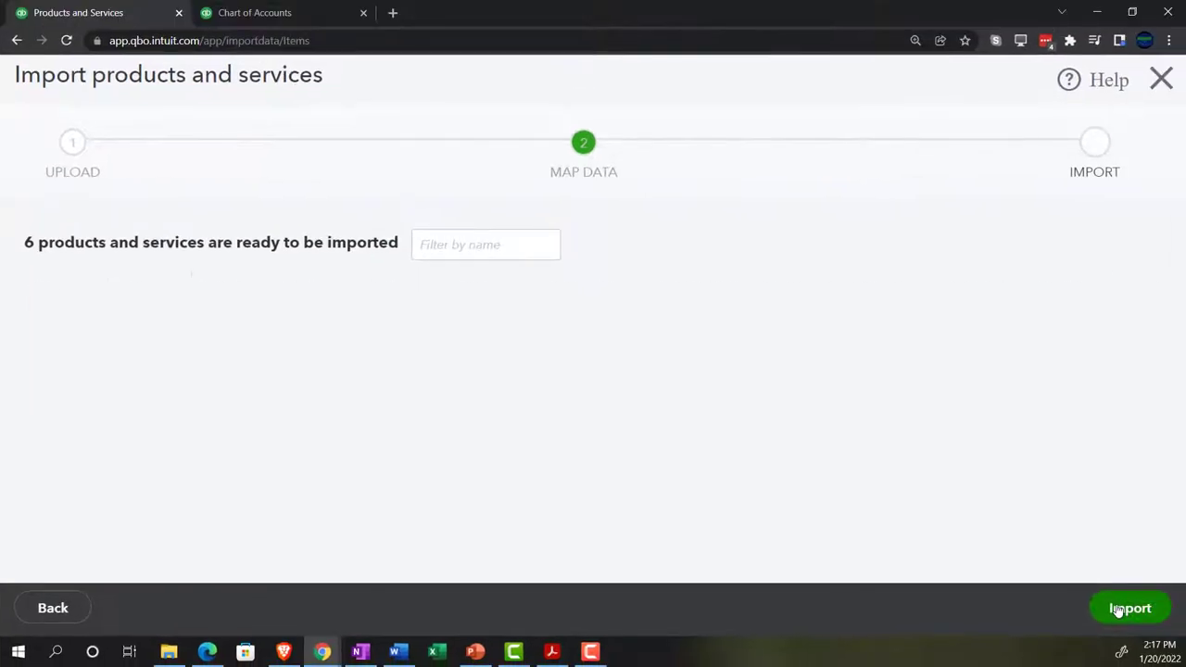
{"action": "left_click", "coordinate": [1123, 609]}
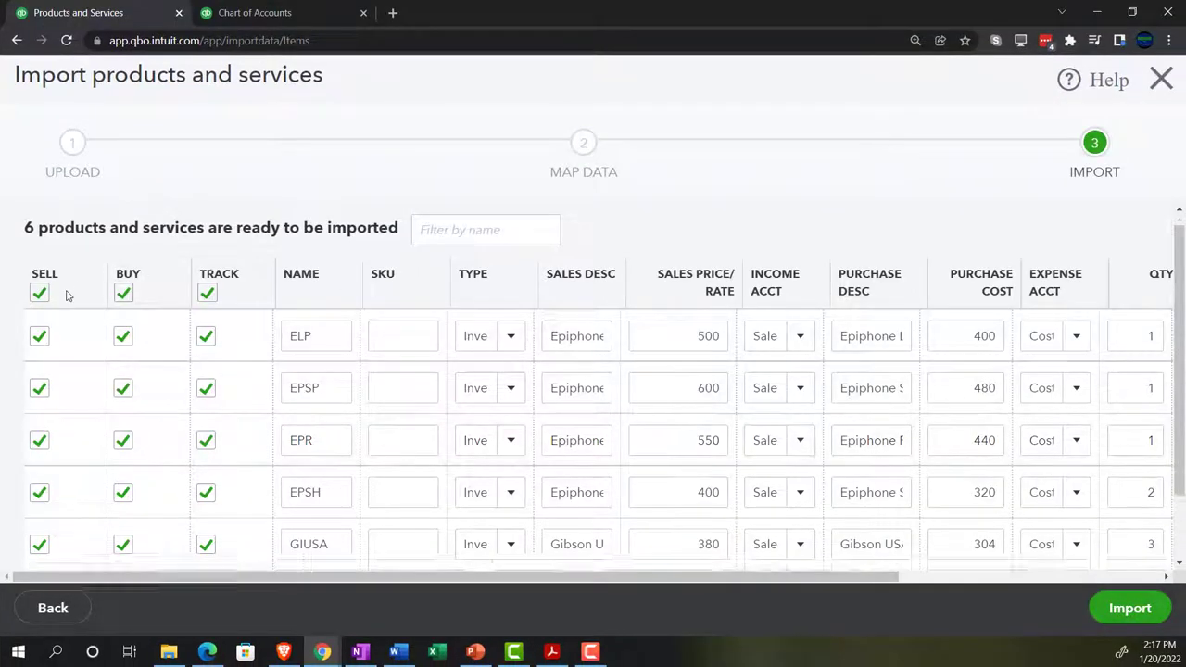
Step: Widen the Type and Sales Desc columns in the import preview until the item descriptions are readable in full
{"action": "scroll", "coordinate": [66, 296], "scroll_direction": "down", "scroll_amount": 1}
{"action": "scroll", "coordinate": [79, 241], "scroll_direction": "up", "scroll_amount": 1}
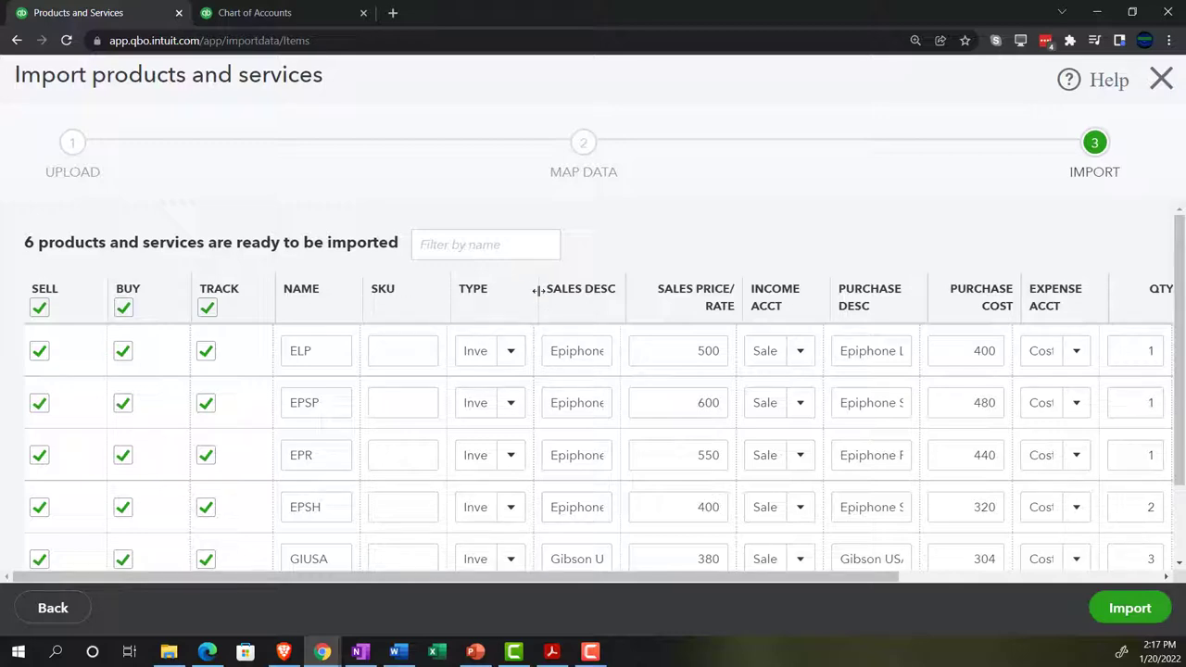
{"action": "left_click_drag", "start_coordinate": [540, 295], "coordinate": [563, 299]}
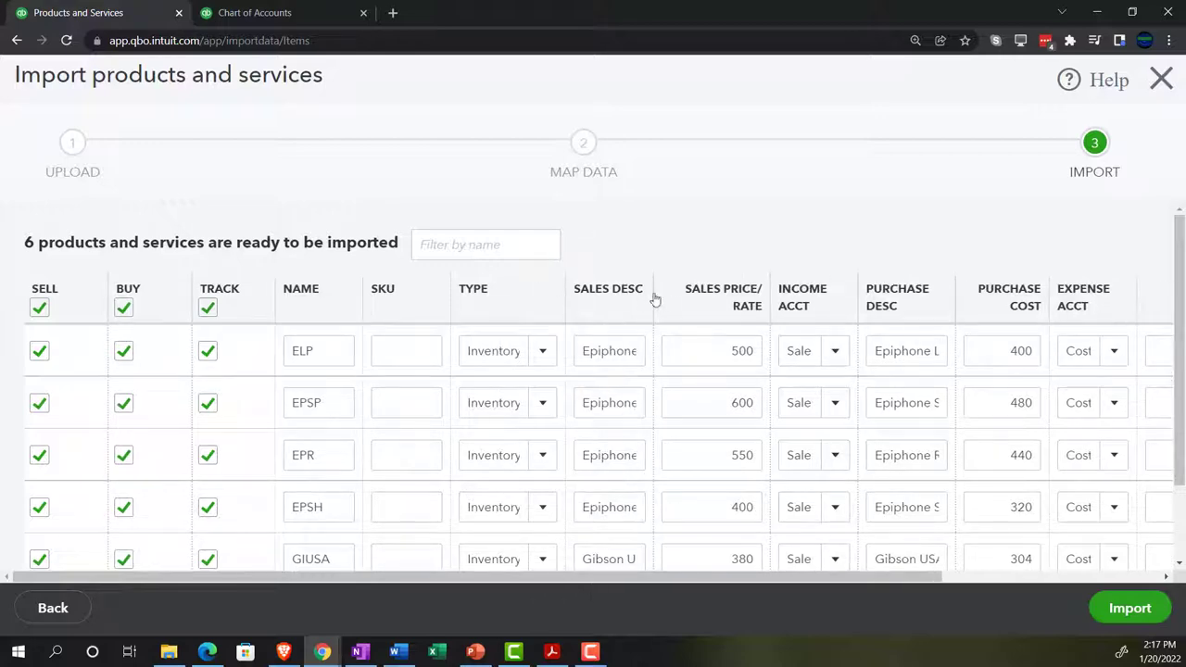
{"action": "left_click_drag", "start_coordinate": [653, 295], "coordinate": [761, 301]}
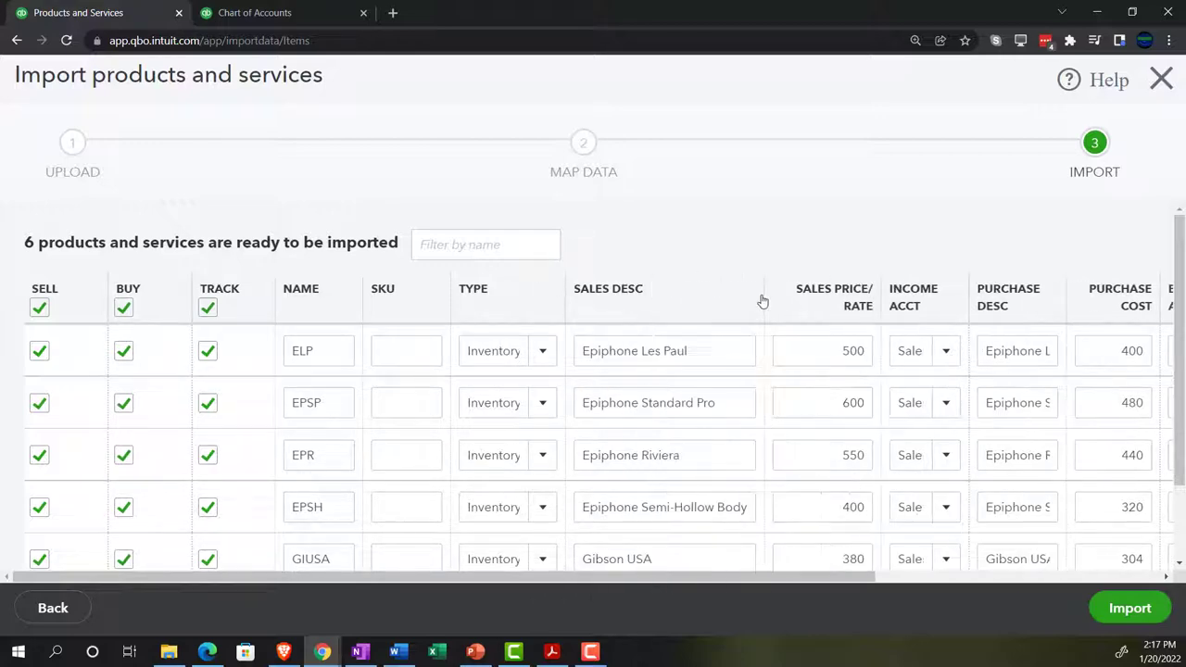
Step: Widen the Income Acct and Purchase Desc columns in the import preview
{"action": "left_click_drag", "start_coordinate": [706, 577], "coordinate": [993, 580]}
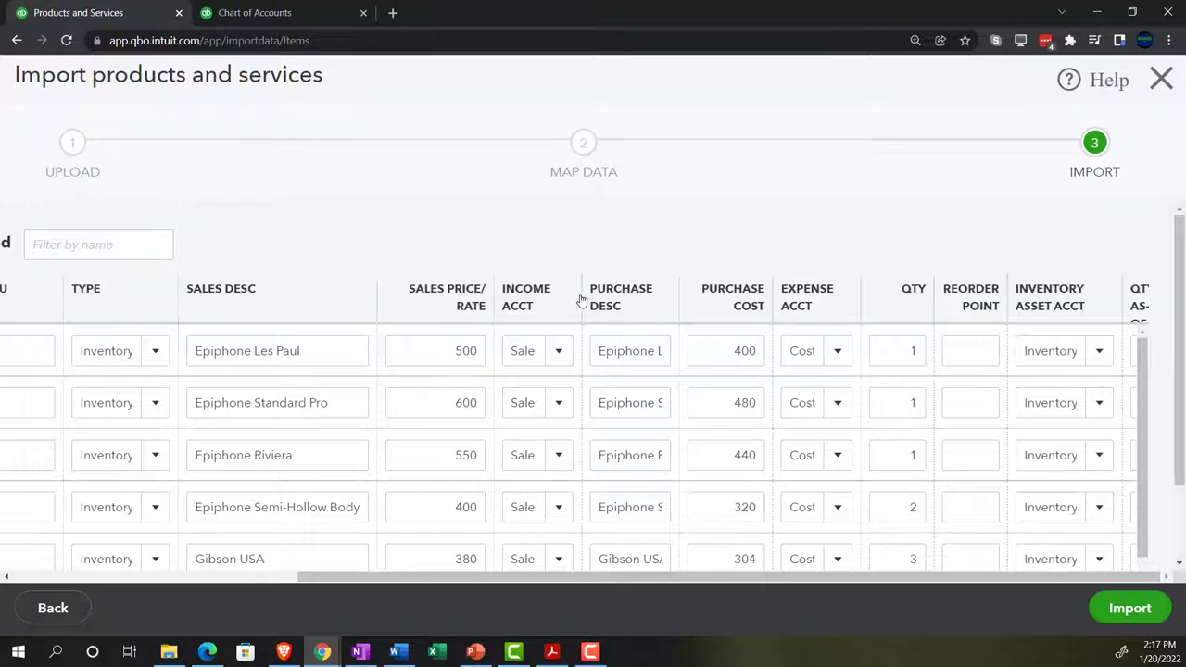
{"action": "left_click_drag", "start_coordinate": [582, 300], "coordinate": [628, 307]}
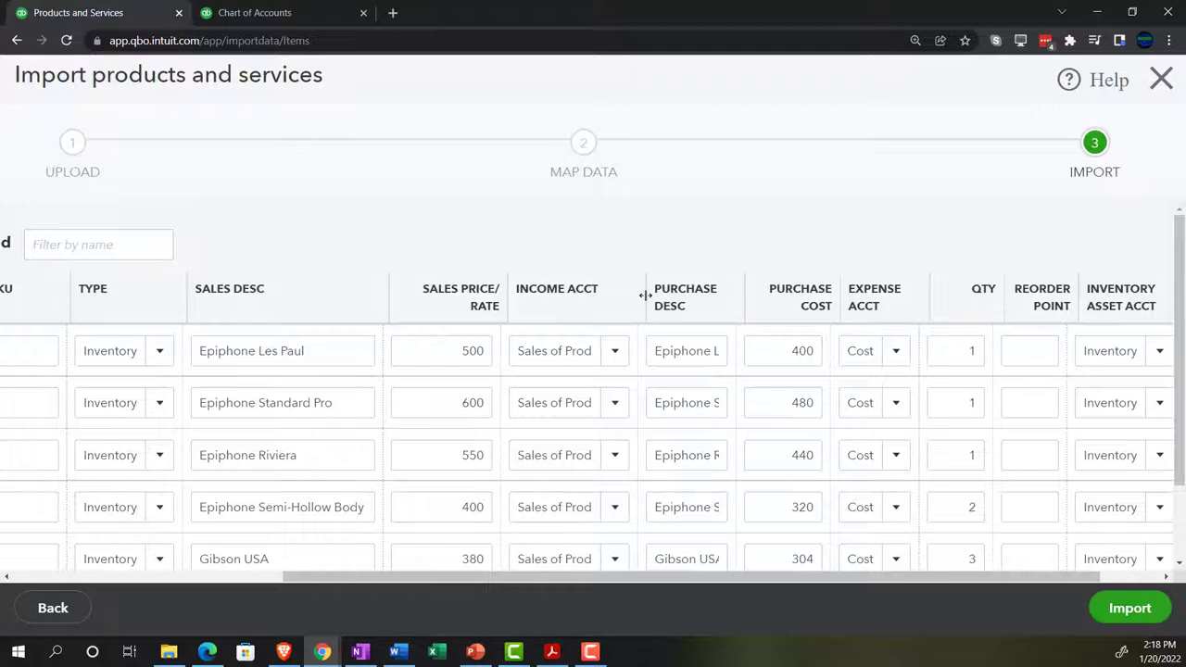
{"action": "left_click_drag", "start_coordinate": [646, 295], "coordinate": [680, 296]}
{"action": "left_click_drag", "start_coordinate": [648, 582], "coordinate": [776, 565]}
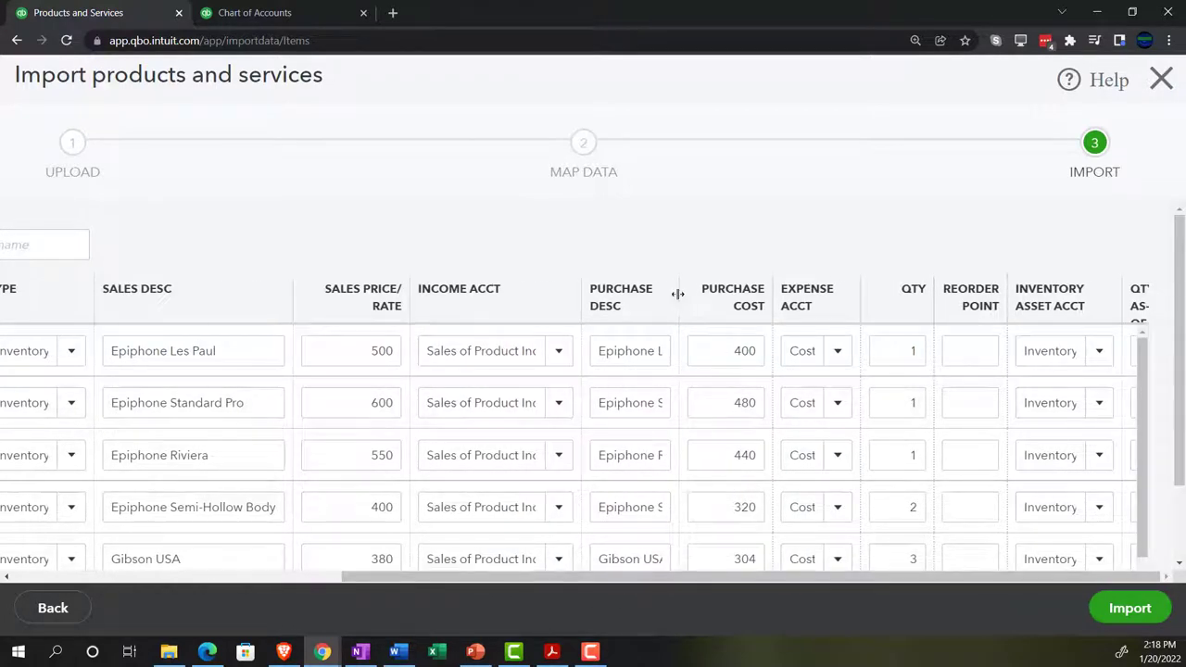
{"action": "left_click_drag", "start_coordinate": [677, 294], "coordinate": [762, 296]}
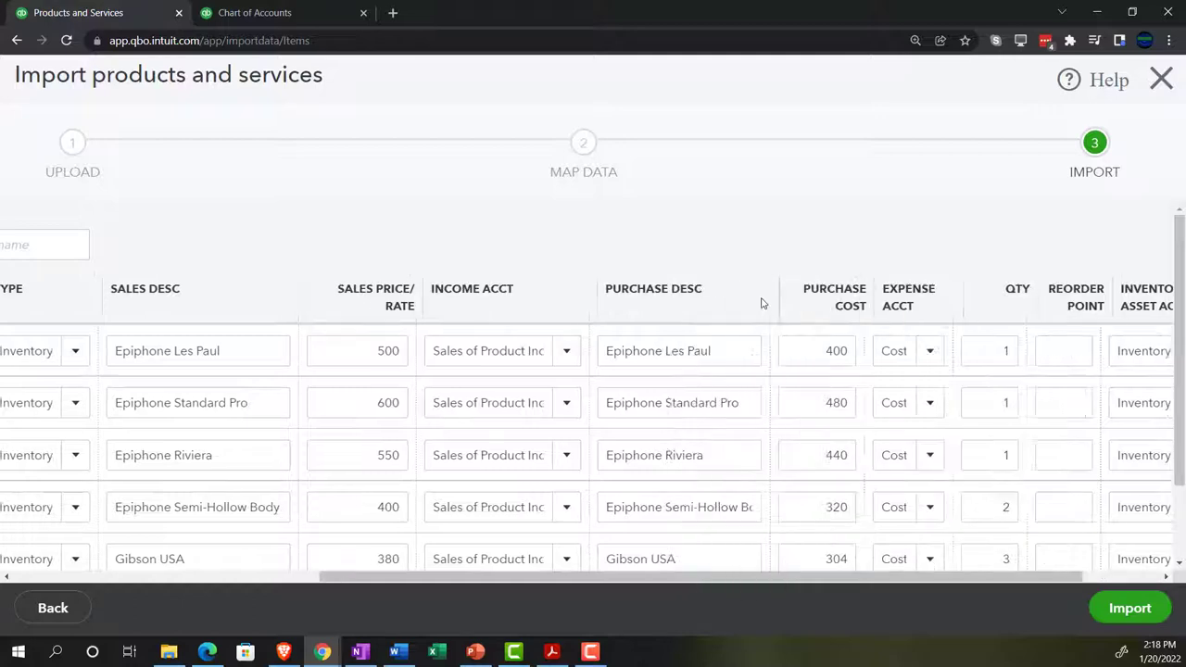
Step: Widen the Expense Acct column and narrow the Inventory Asset Acct column in the import preview
{"action": "left_click_drag", "start_coordinate": [707, 580], "coordinate": [783, 581]}
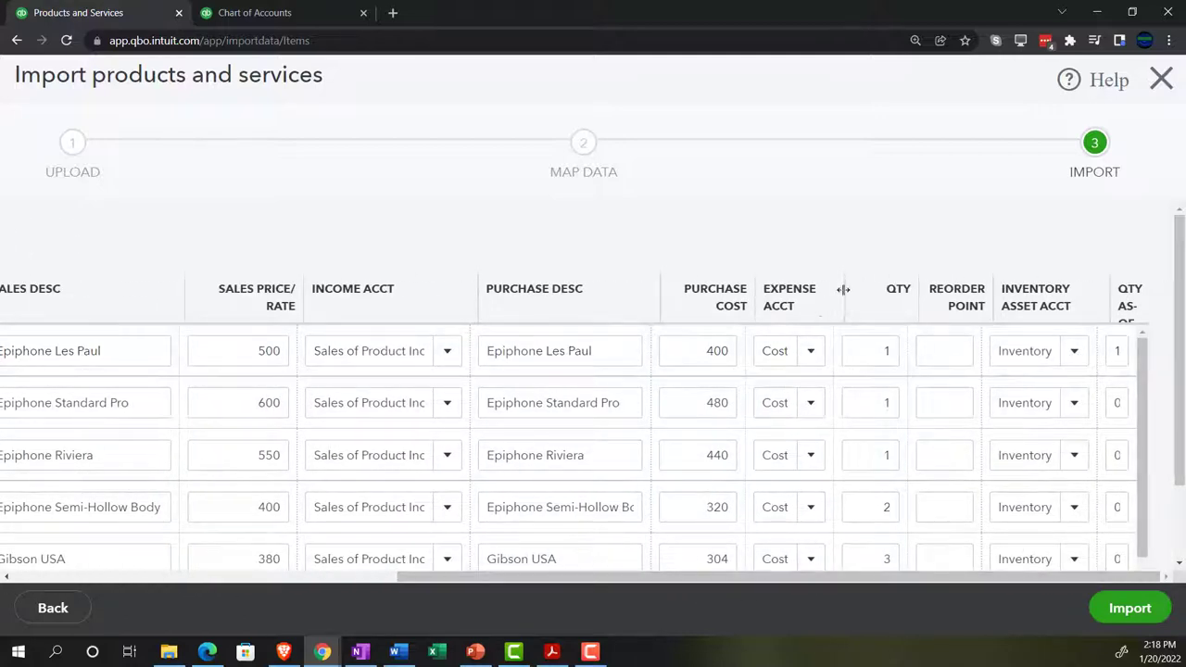
{"action": "left_click_drag", "start_coordinate": [843, 290], "coordinate": [909, 315]}
{"action": "left_click_drag", "start_coordinate": [839, 582], "coordinate": [856, 582]}
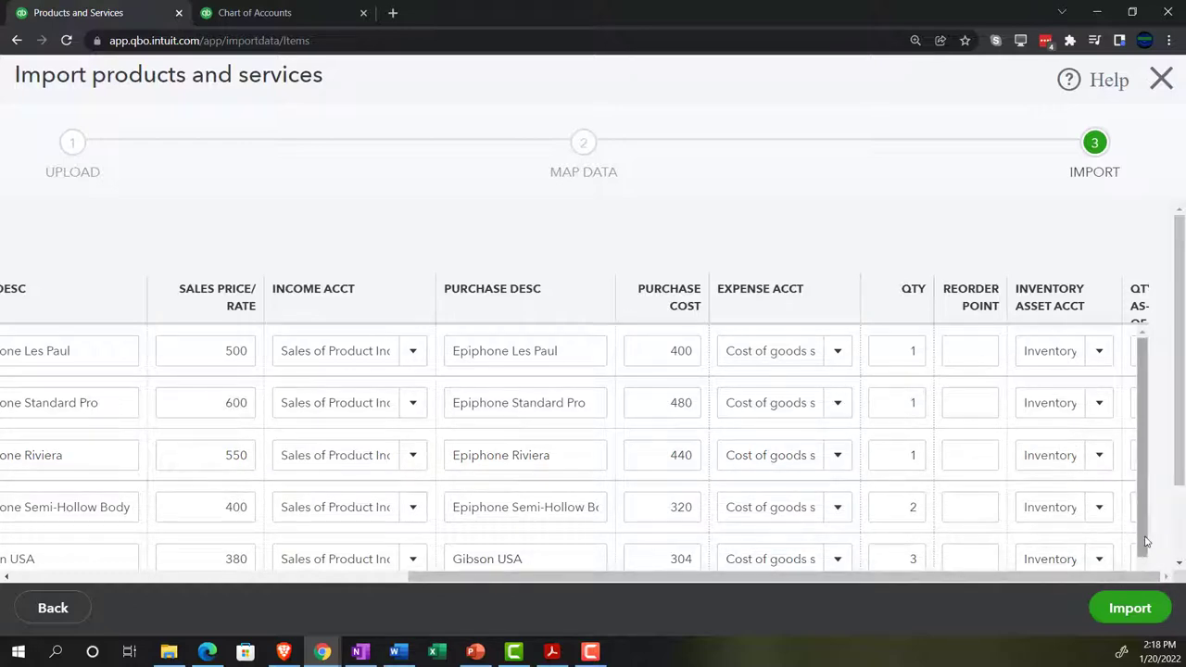
{"action": "scroll", "coordinate": [1123, 301], "scroll_direction": "left", "scroll_amount": 1}
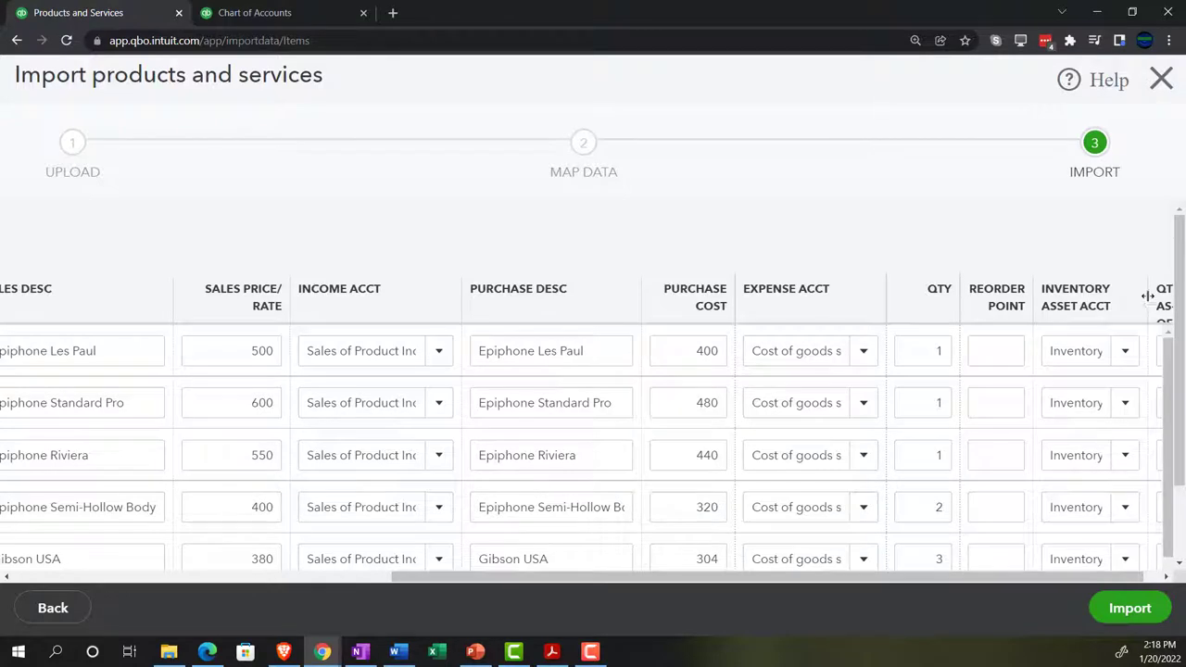
{"action": "left_click_drag", "start_coordinate": [1149, 304], "coordinate": [1014, 319]}
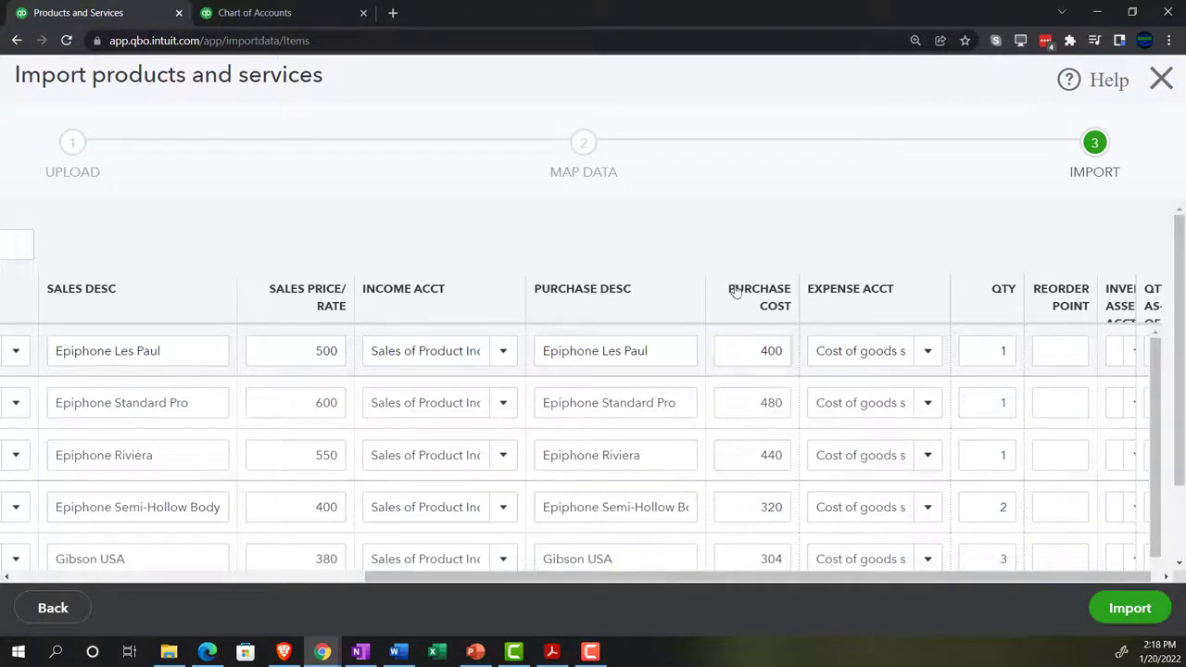
Step: Check all rows of the import preview, import the products and services, and return to the Products and Services list
{"action": "key", "text": "ctrl+minus"}
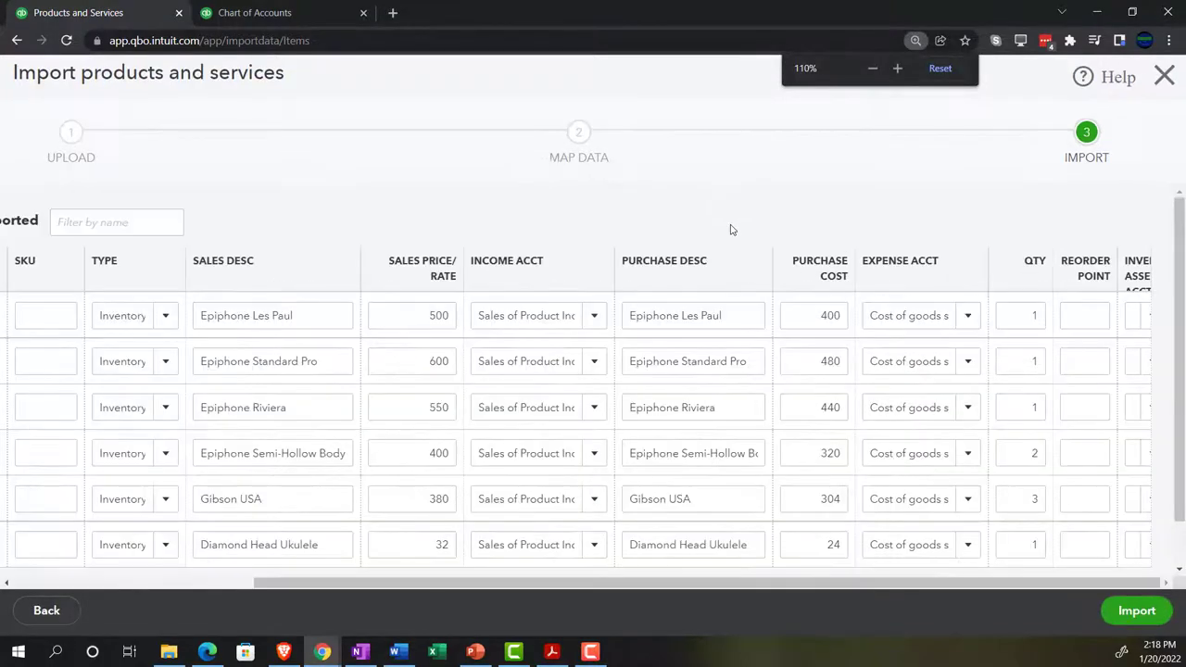
{"action": "key", "text": "ctrl+minus"}
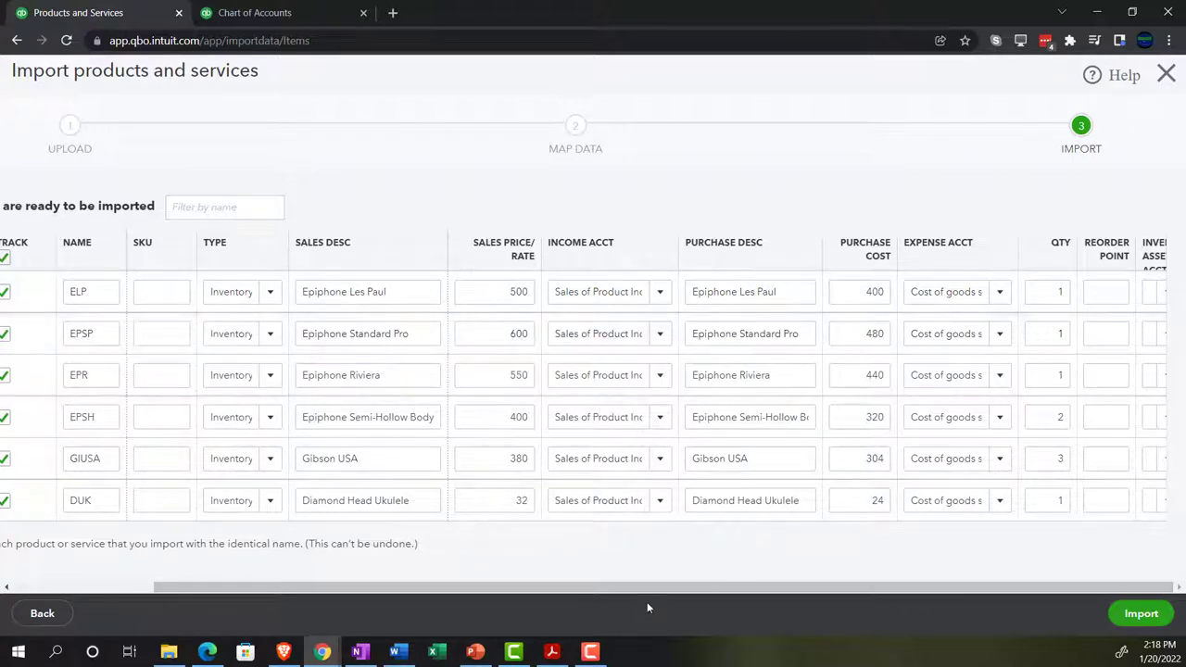
{"action": "left_click_drag", "start_coordinate": [636, 587], "coordinate": [394, 588]}
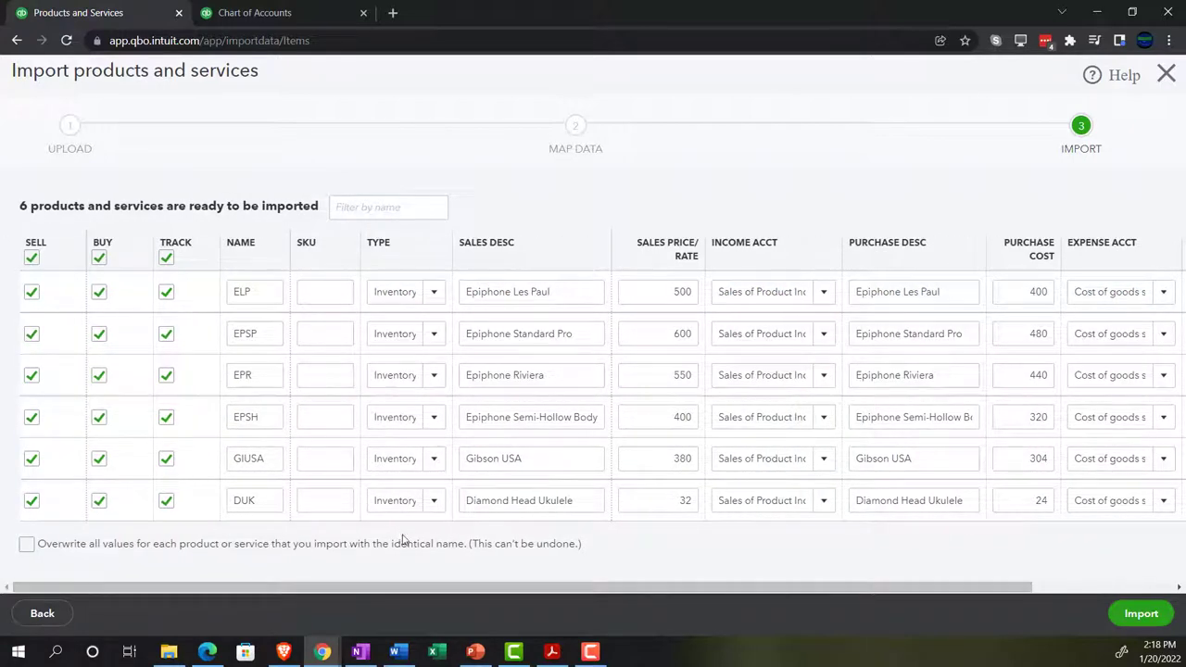
{"action": "key", "text": "ctrl+plus"}
{"action": "key", "text": "ctrl+plus"}
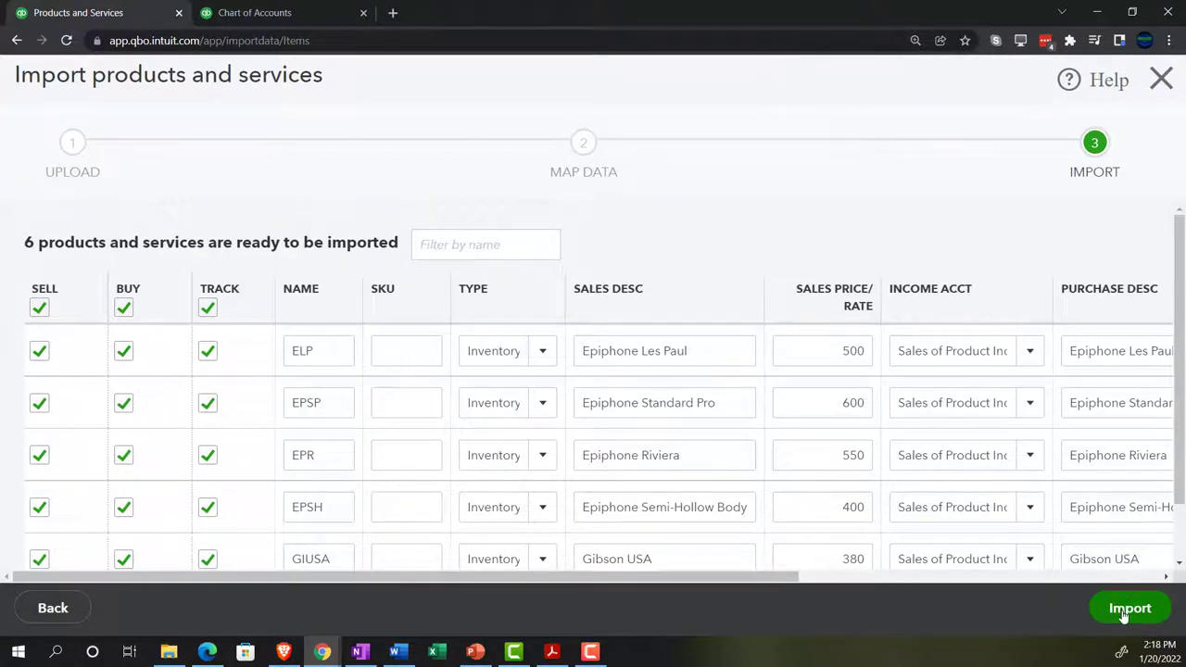
{"action": "left_click", "coordinate": [1124, 615]}
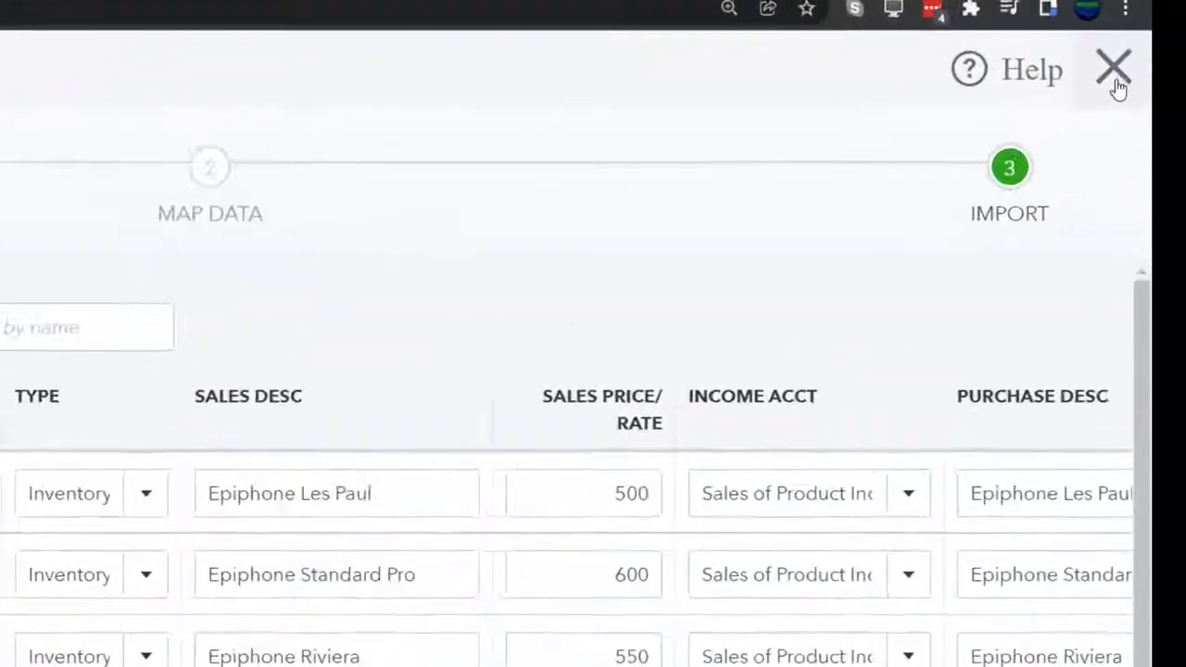
{"action": "left_click", "coordinate": [1079, 63]}
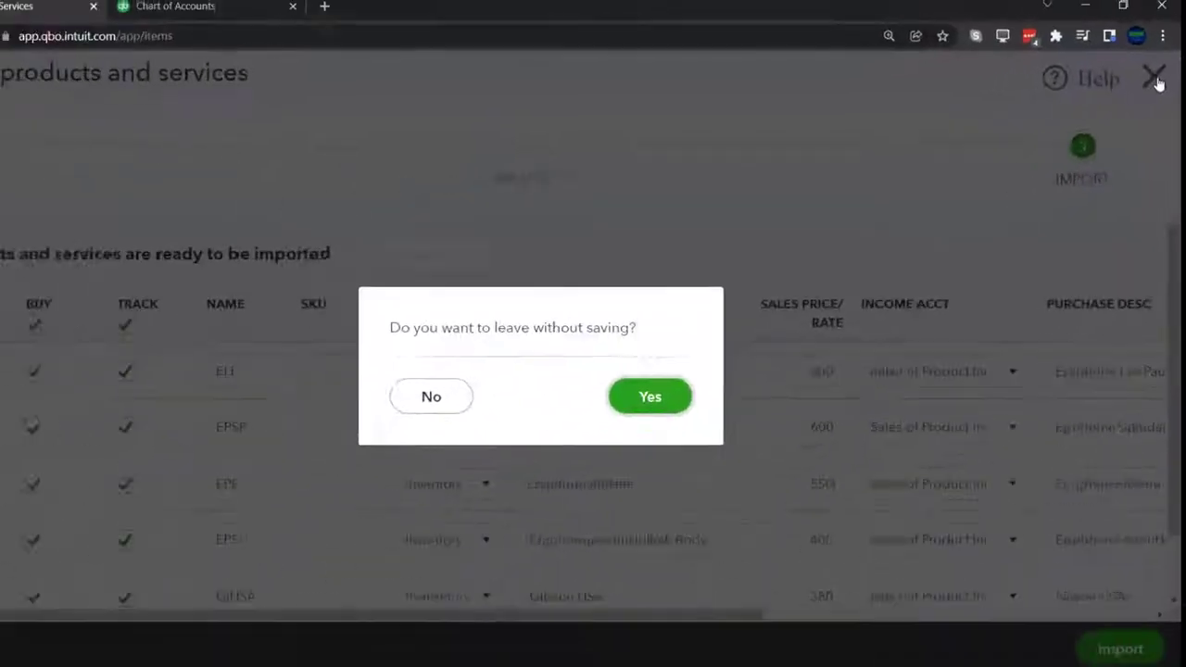
{"action": "left_click", "coordinate": [788, 419]}
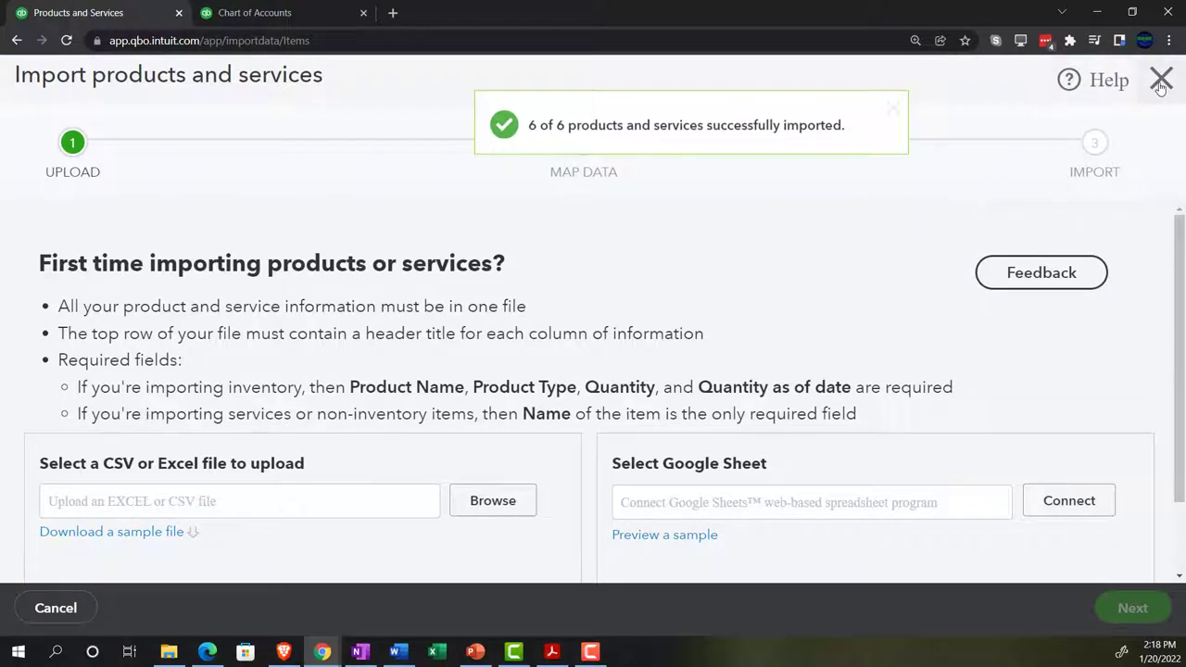
{"action": "left_click", "coordinate": [1160, 82]}
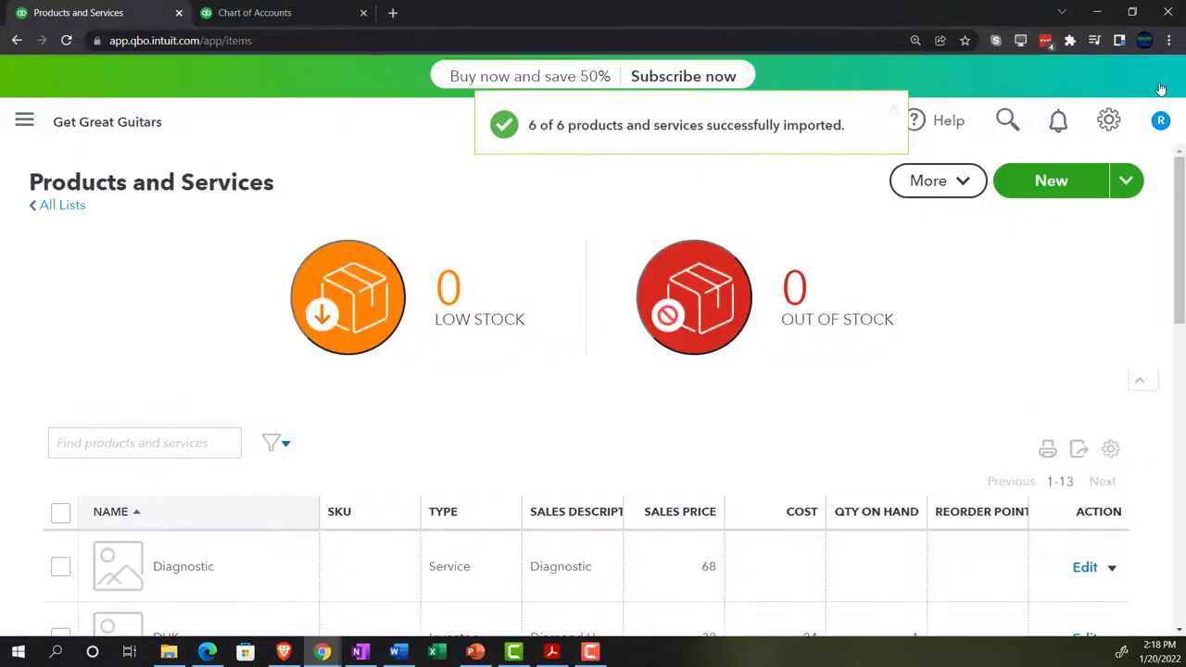
Step: Check the imported inventory items, their prices, costs and quantities on hand in the Products and Services list
{"action": "scroll", "coordinate": [333, 402], "scroll_direction": "down", "scroll_amount": 4}
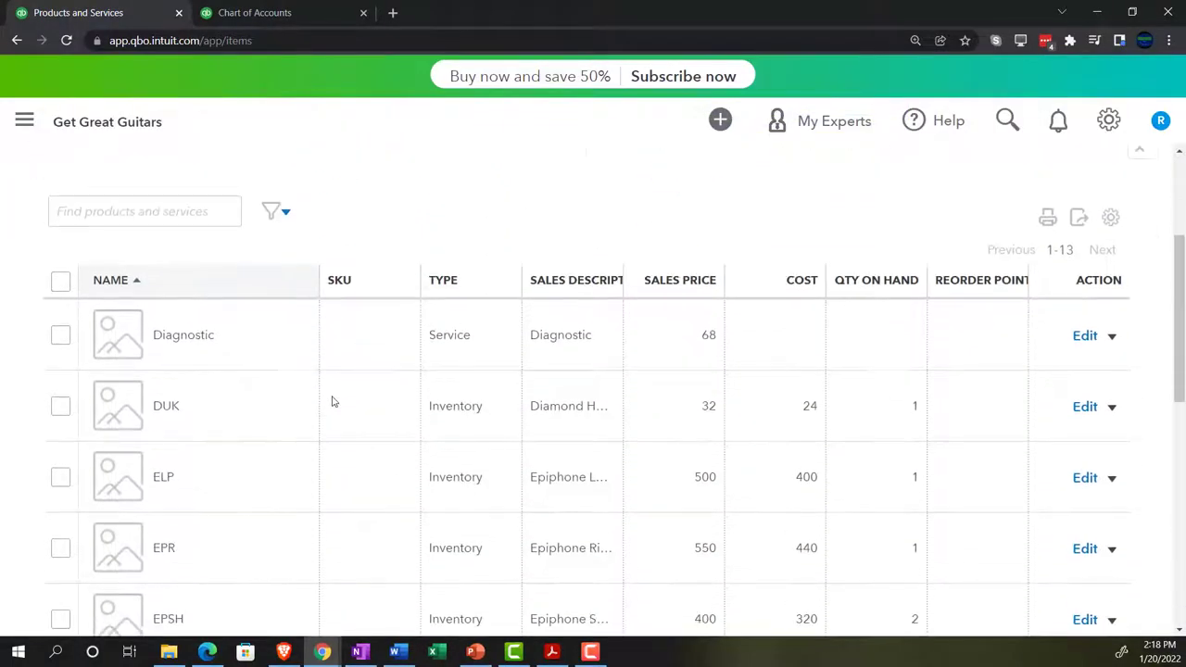
{"action": "scroll", "coordinate": [333, 401], "scroll_direction": "down", "scroll_amount": 1}
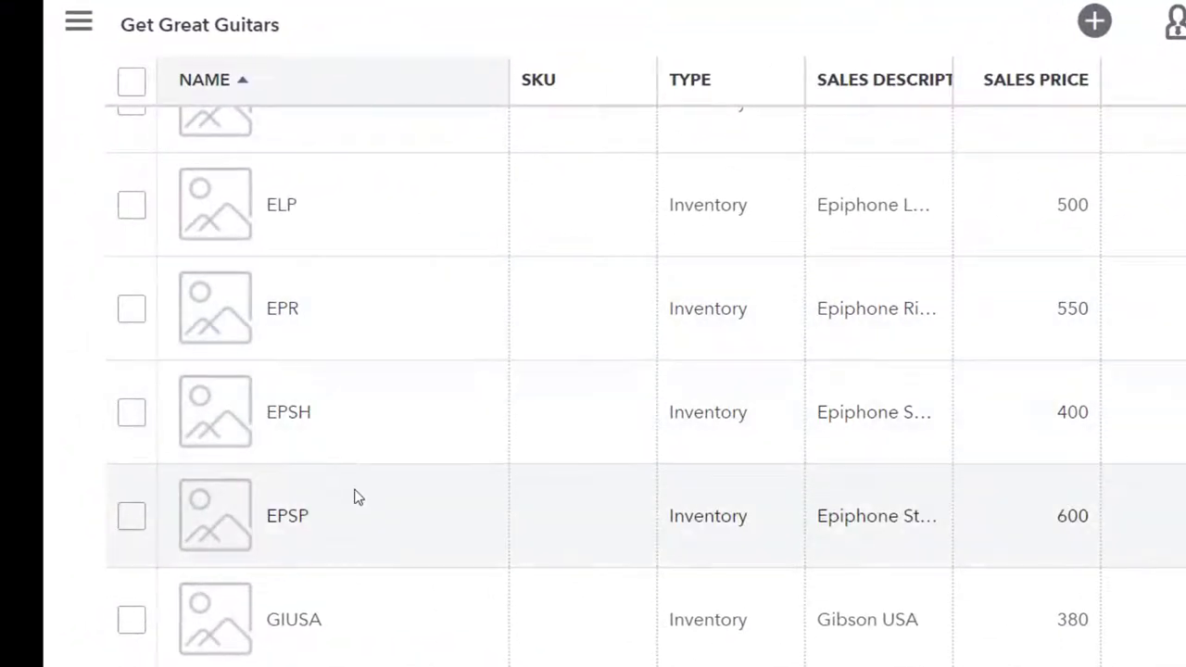
{"action": "scroll", "coordinate": [358, 497], "scroll_direction": "down", "scroll_amount": 3}
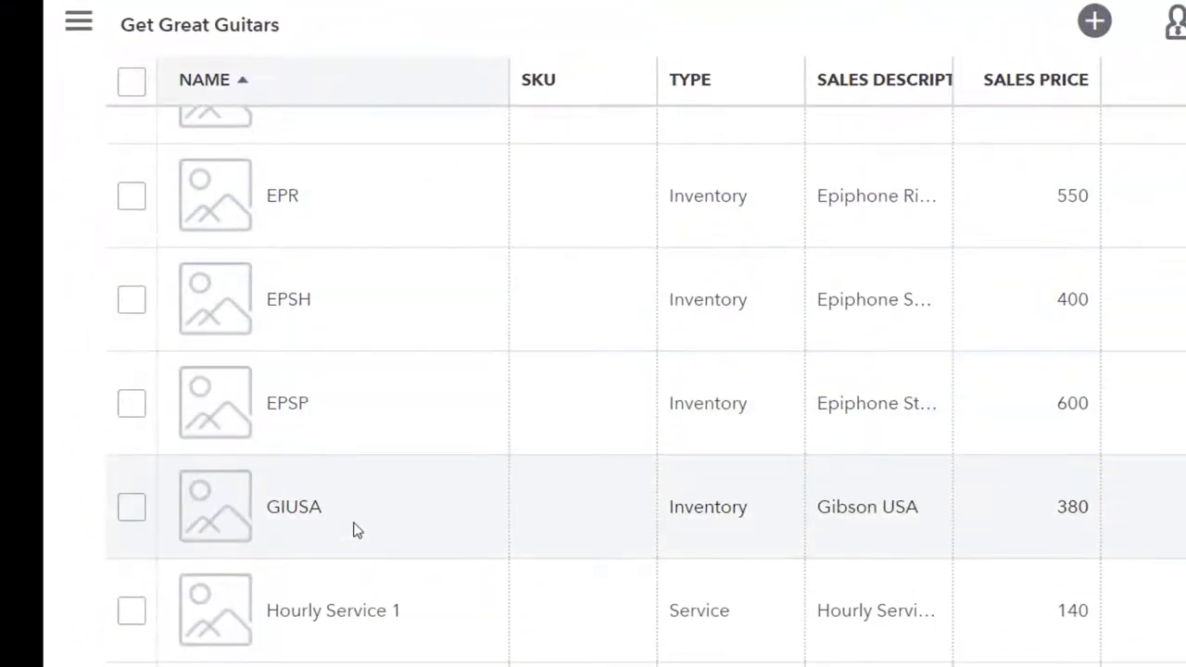
{"action": "scroll", "coordinate": [360, 537], "scroll_direction": "up", "scroll_amount": 3}
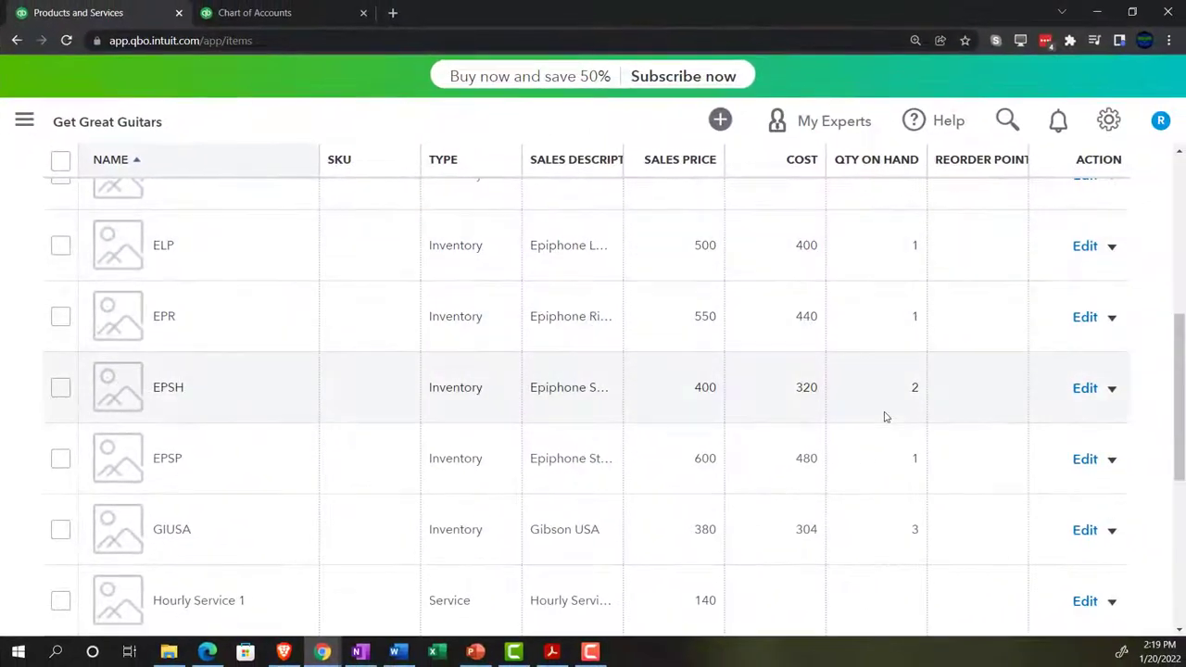
Step: Open the EPSH inventory item, review its quantity, accounts, descriptions, sales price and cost, and close it without changes
{"action": "left_click", "coordinate": [1084, 389]}
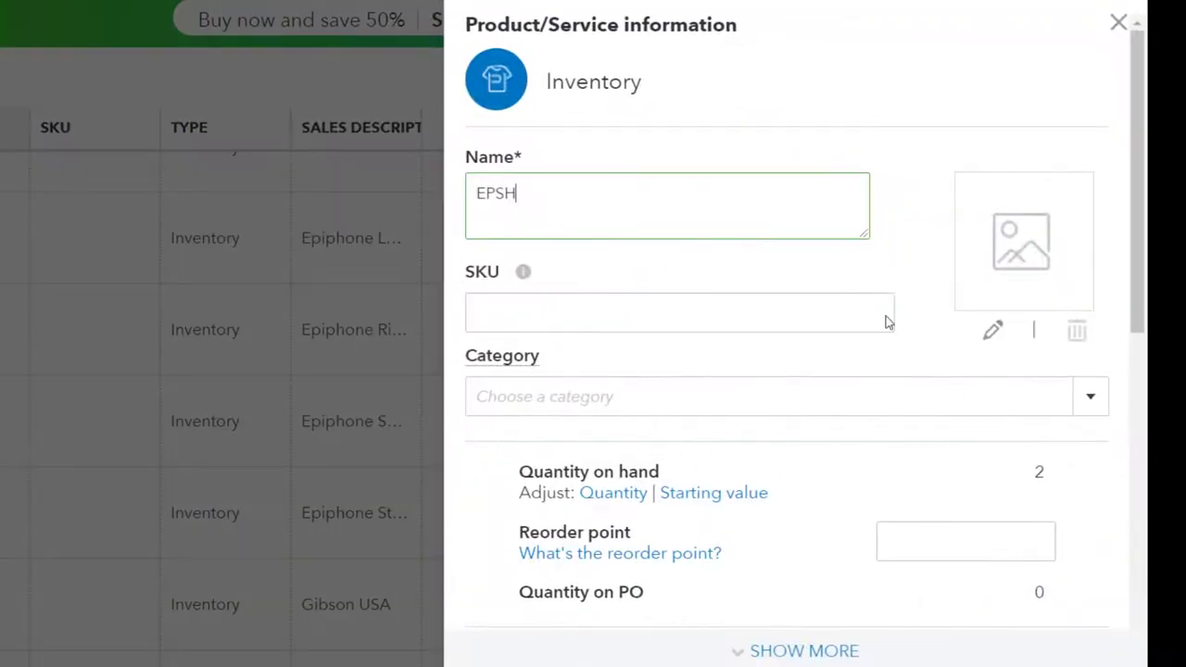
{"action": "scroll", "coordinate": [845, 273], "scroll_direction": "down", "scroll_amount": 5}
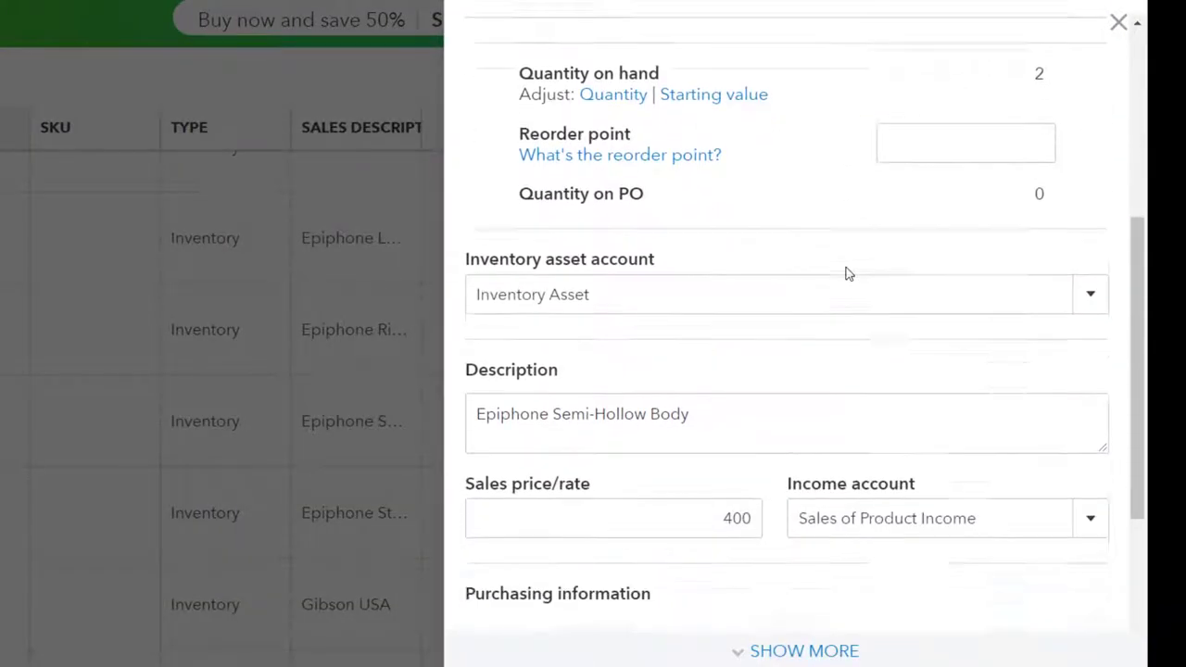
{"action": "scroll", "coordinate": [845, 274], "scroll_direction": "down", "scroll_amount": 3}
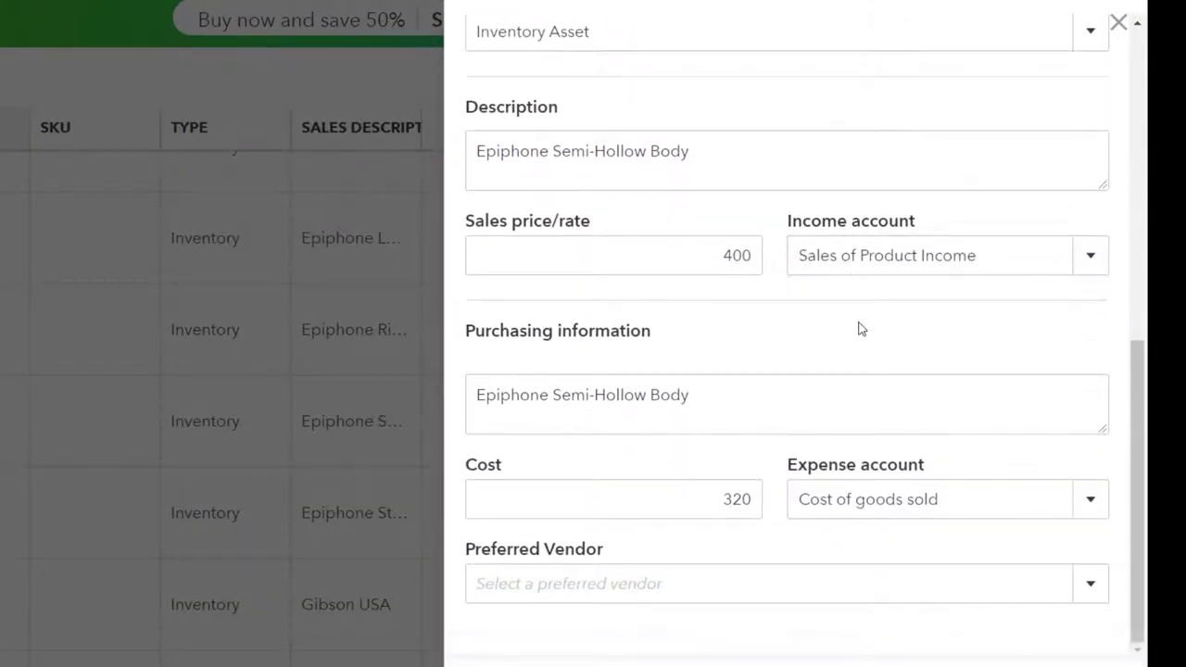
{"action": "scroll", "coordinate": [851, 338], "scroll_direction": "up", "scroll_amount": 8}
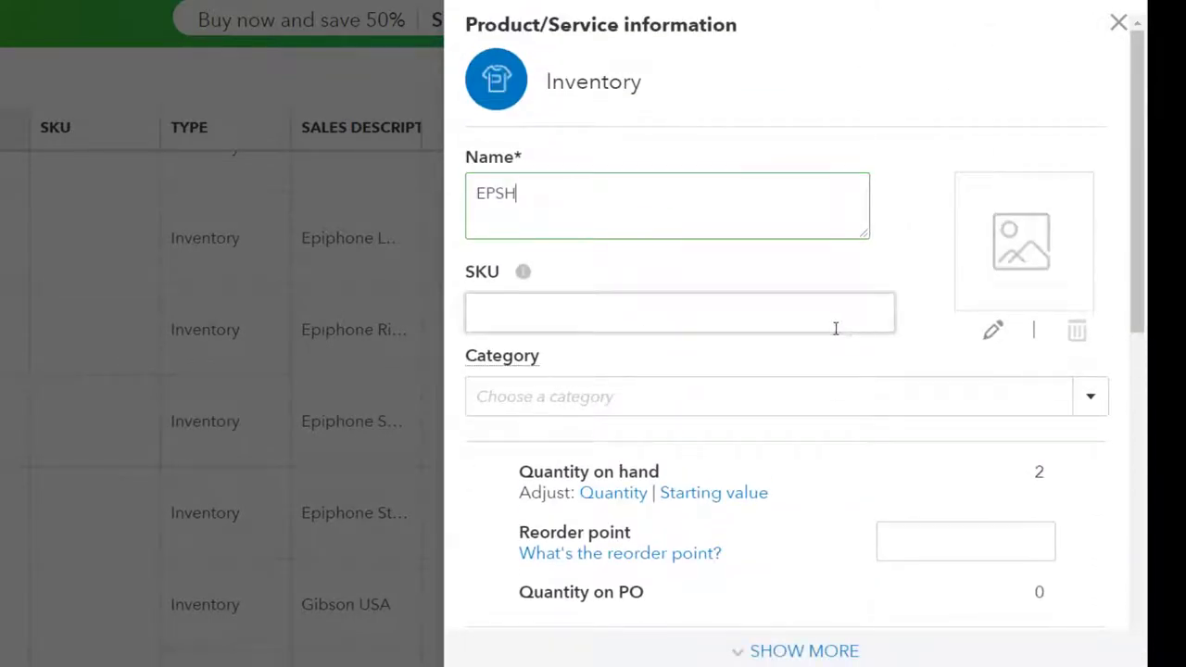
{"action": "left_click", "coordinate": [868, 193]}
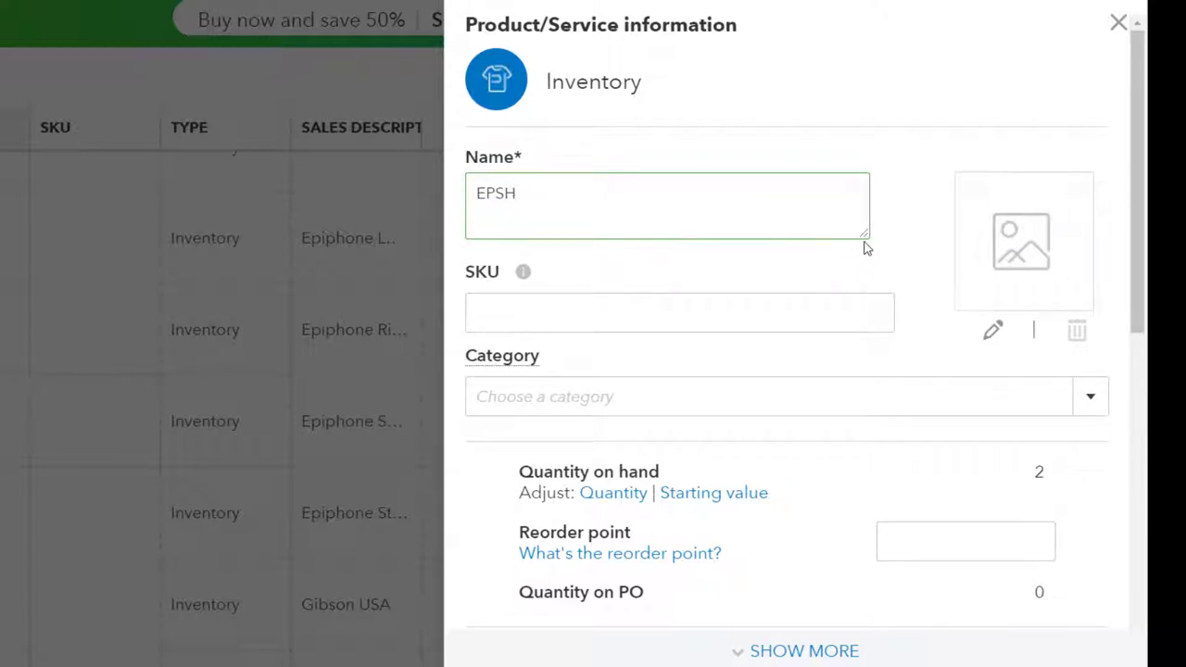
{"action": "left_click", "coordinate": [1118, 23]}
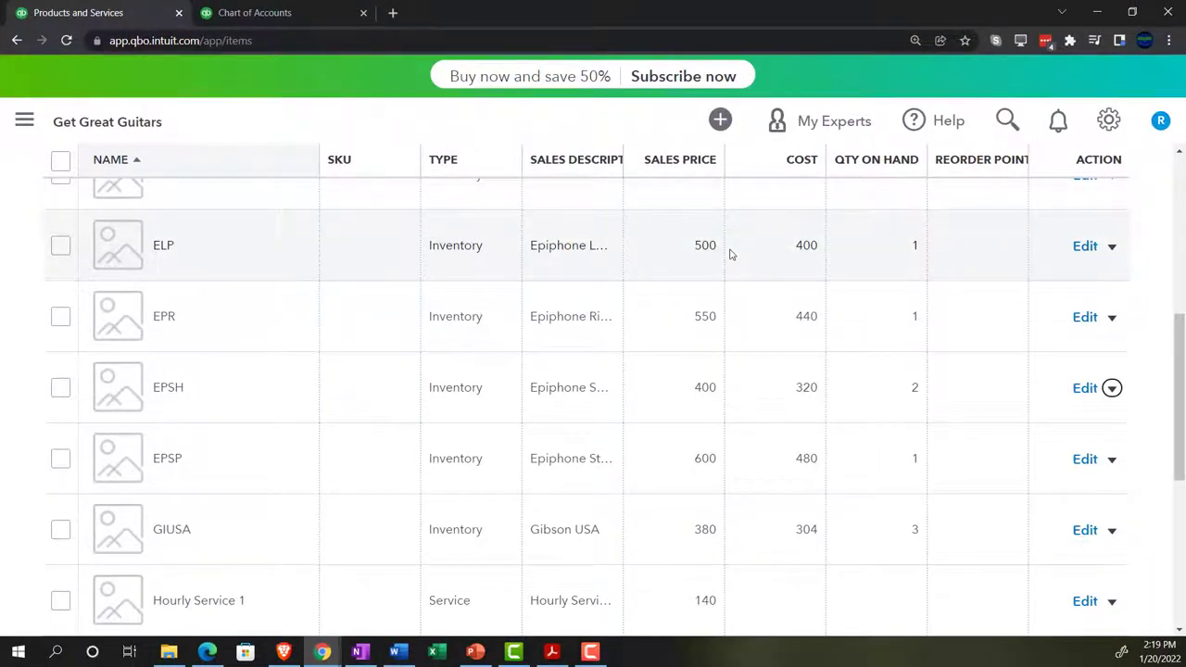
{"action": "scroll", "coordinate": [370, 334], "scroll_direction": "up", "scroll_amount": 3}
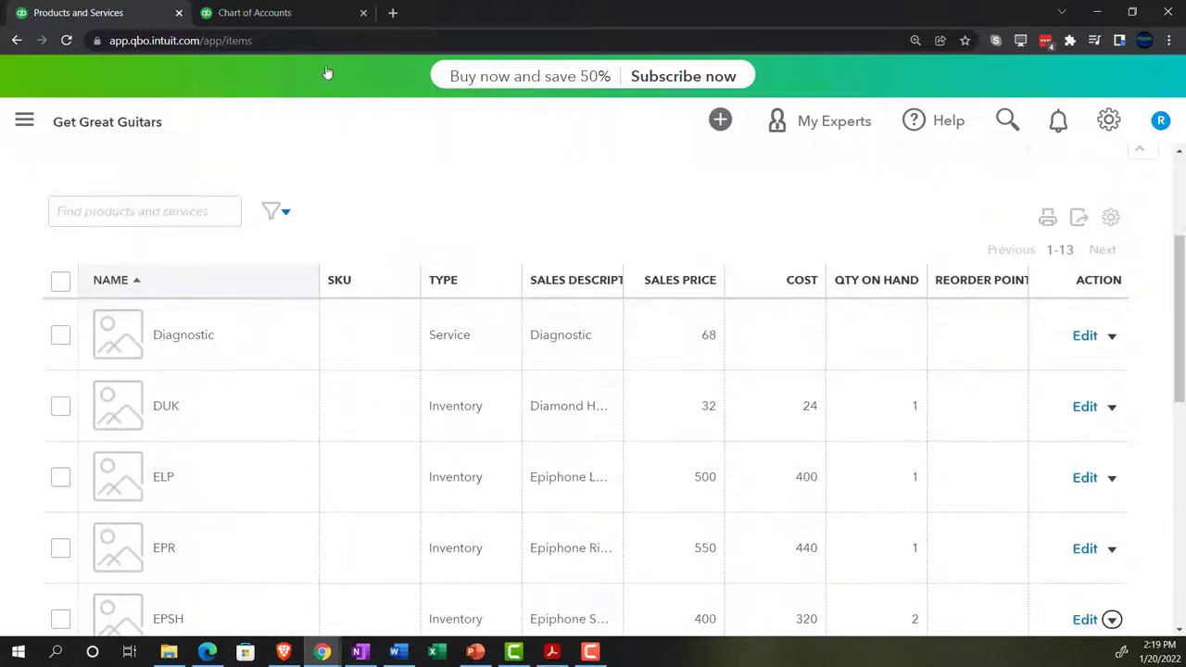
Step: Switch to the browser tab with the Chart of Accounts and go to the Reports page from there
{"action": "left_click", "coordinate": [276, 23]}
{"action": "left_click", "coordinate": [35, 122]}
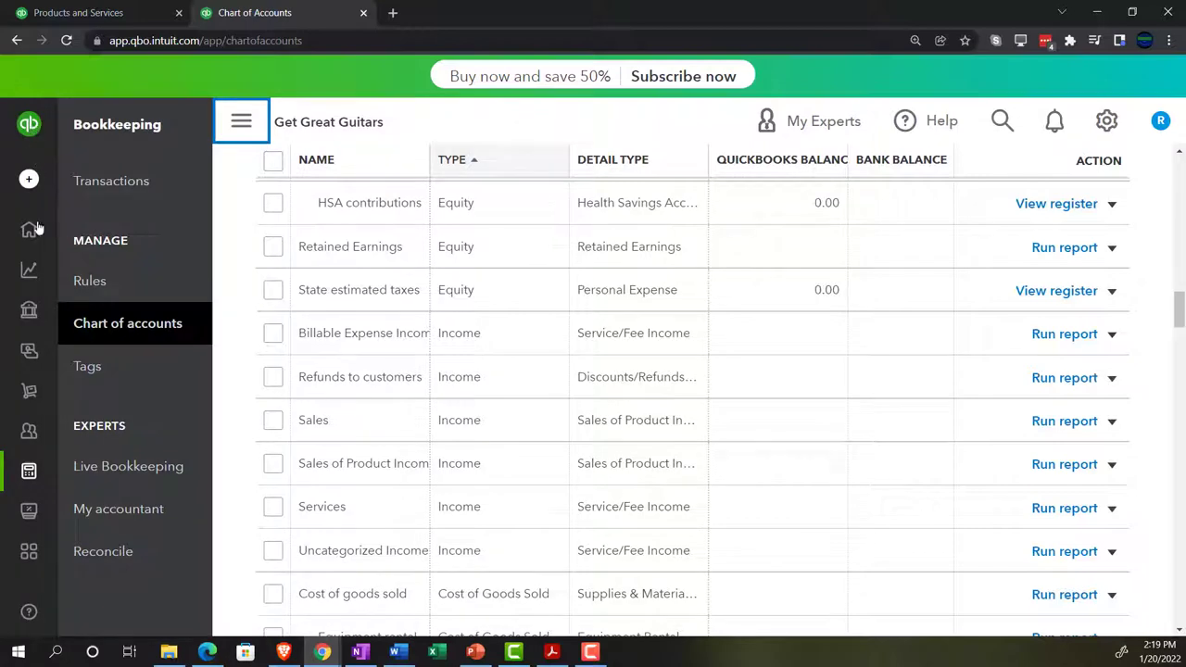
{"action": "mouse_move", "coordinate": [35, 232]}
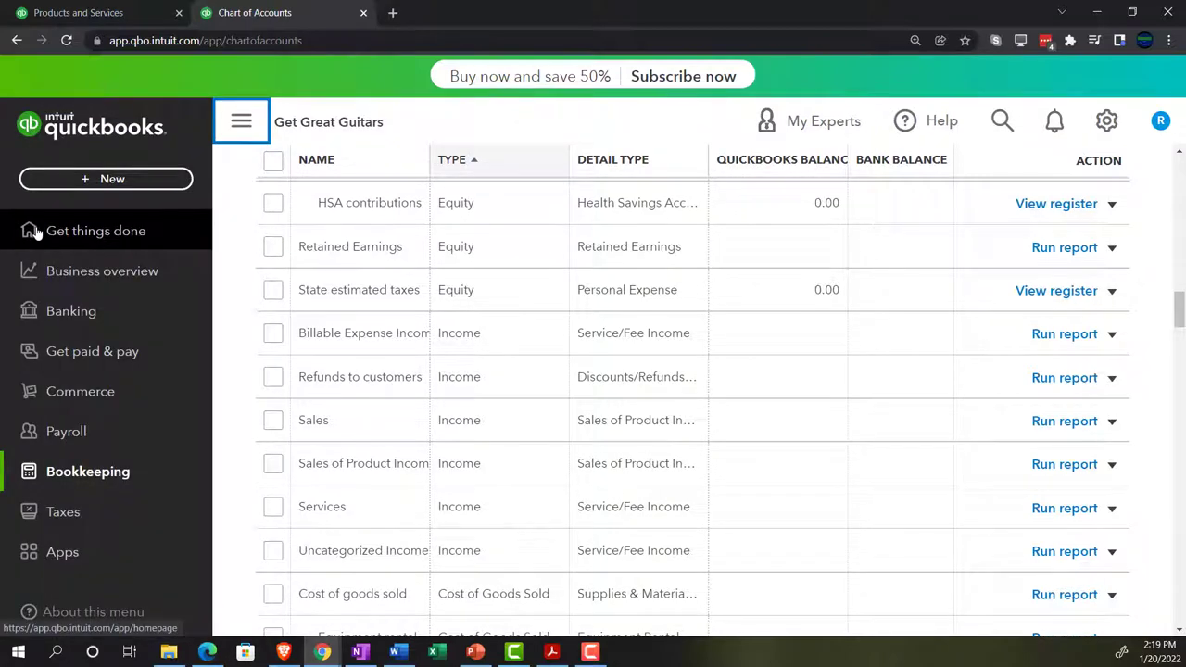
{"action": "left_click", "coordinate": [35, 231]}
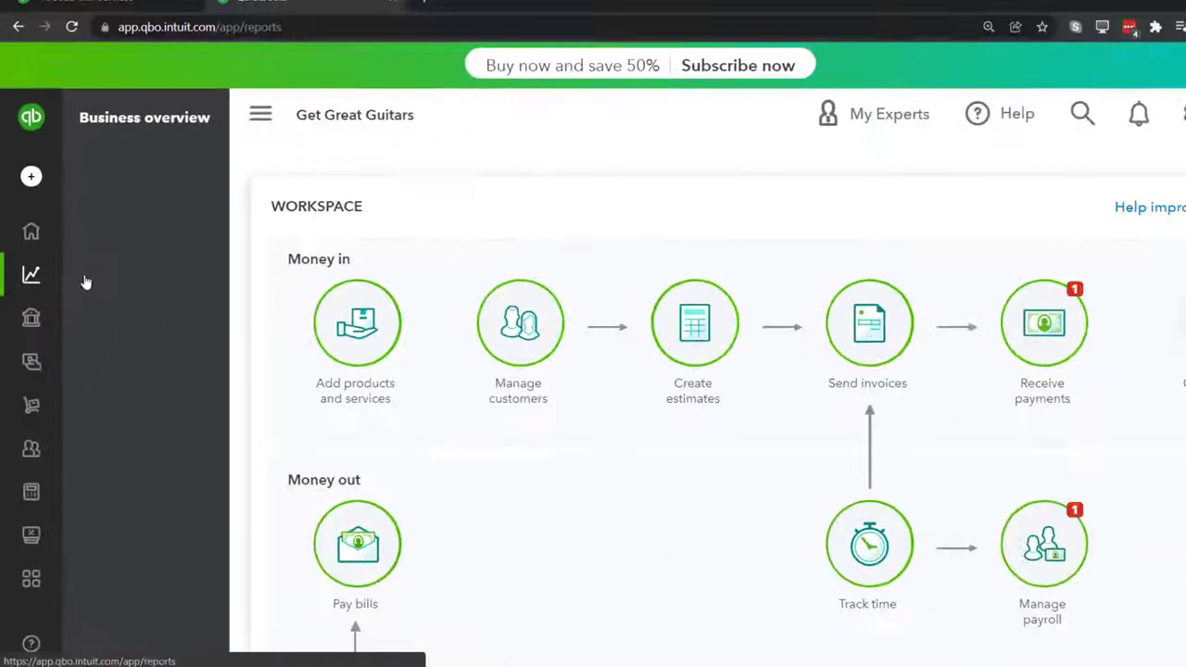
{"action": "left_click", "coordinate": [157, 341]}
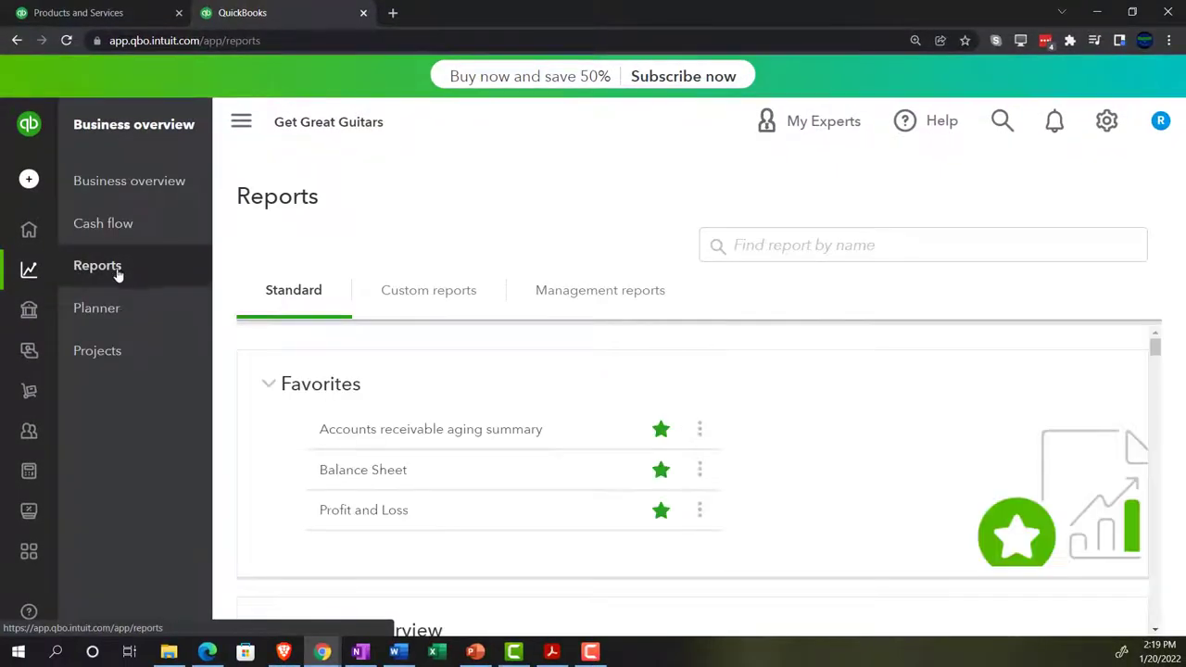
Step: View the Reports page of the Sample Company in Edge and return to the Get Great Guitars reports in Chrome
{"action": "key", "text": "alt+Tab"}
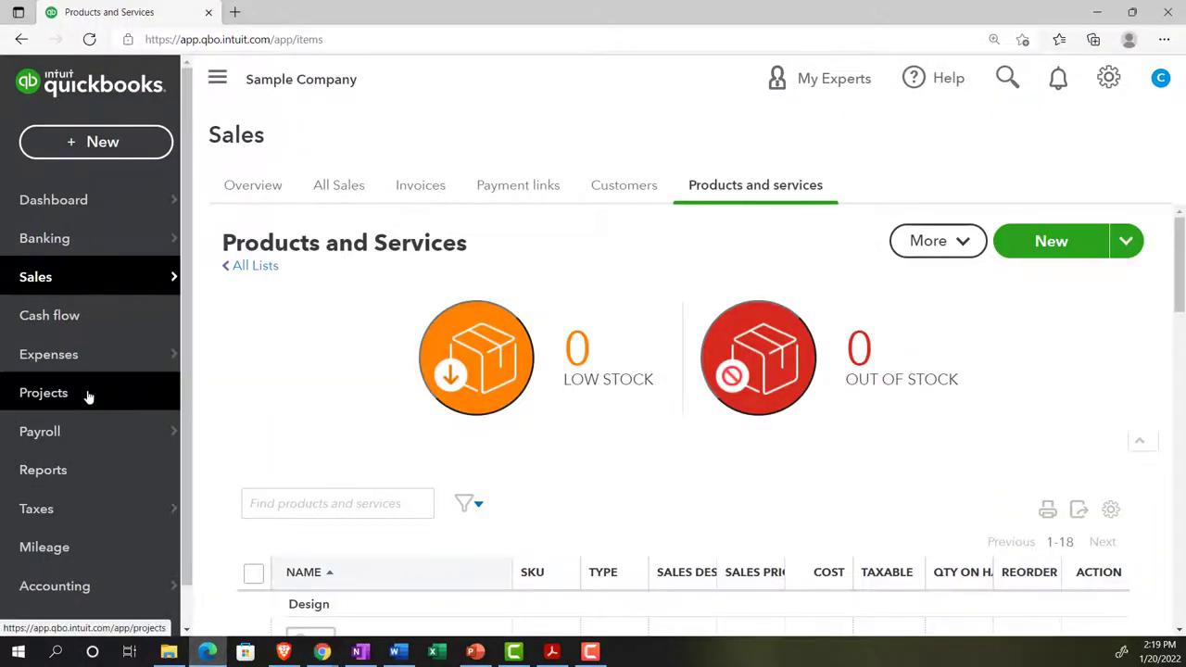
{"action": "left_click", "coordinate": [71, 474]}
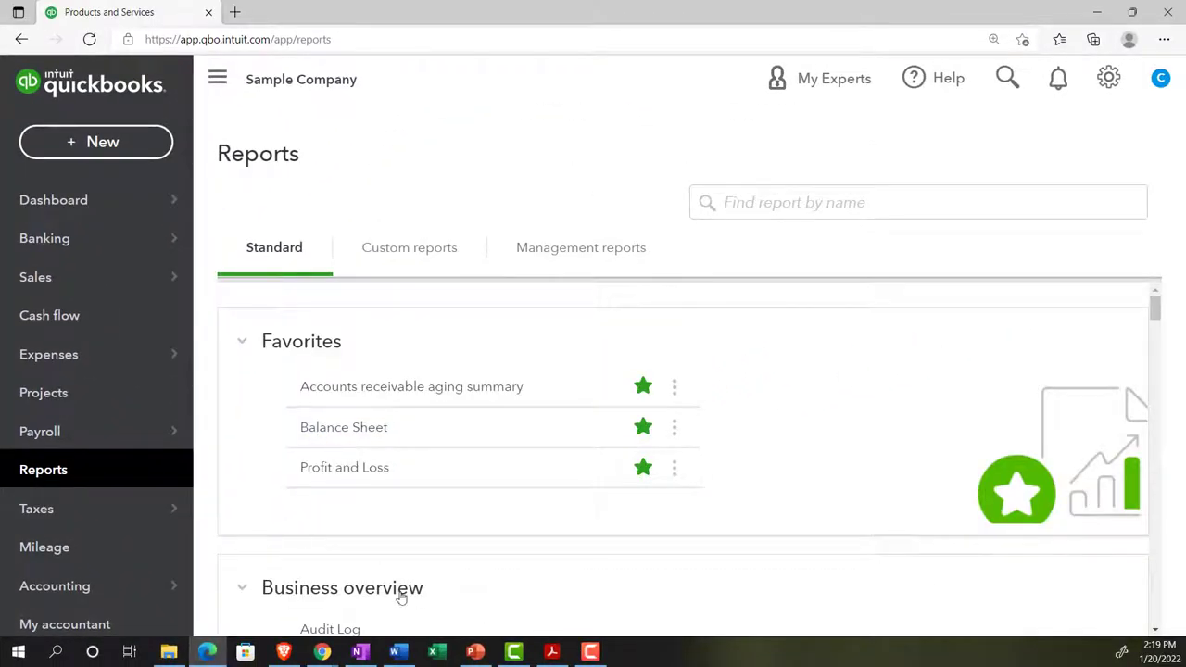
{"action": "mouse_move", "coordinate": [322, 652]}
{"action": "left_click", "coordinate": [285, 597]}
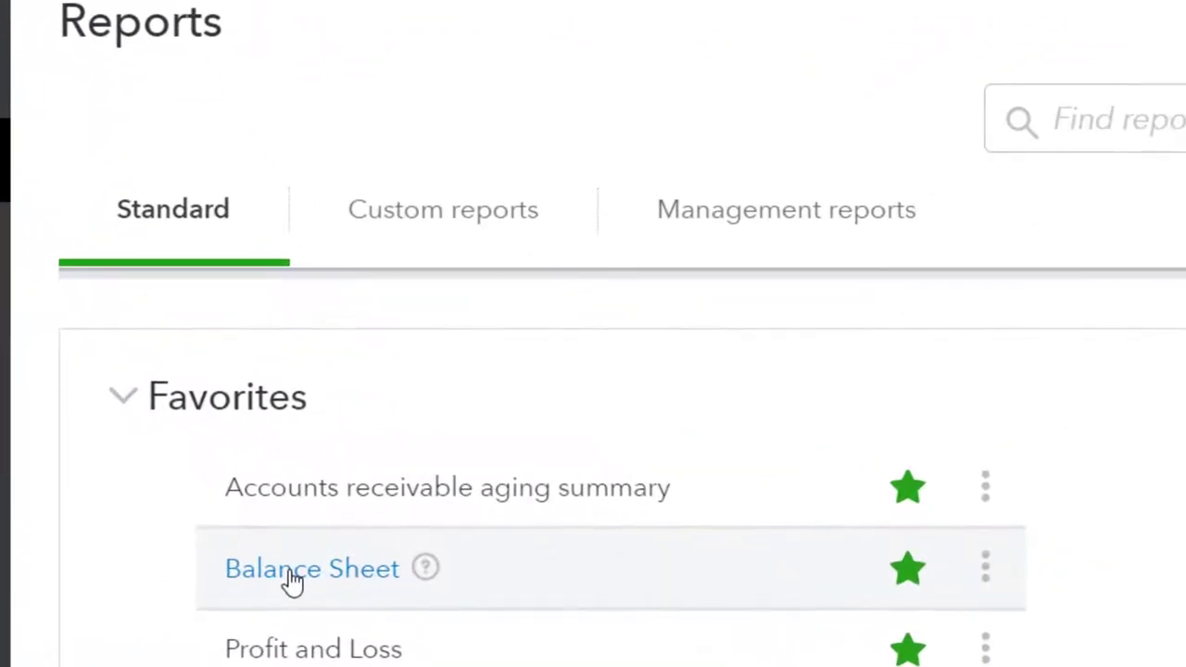
Step: Open the Balance Sheet report, run it for 01/01/2021 to 12/31/2021, and collapse the navigation for more room
{"action": "left_click", "coordinate": [292, 560]}
{"action": "scroll", "coordinate": [362, 498], "scroll_direction": "down", "scroll_amount": 3}
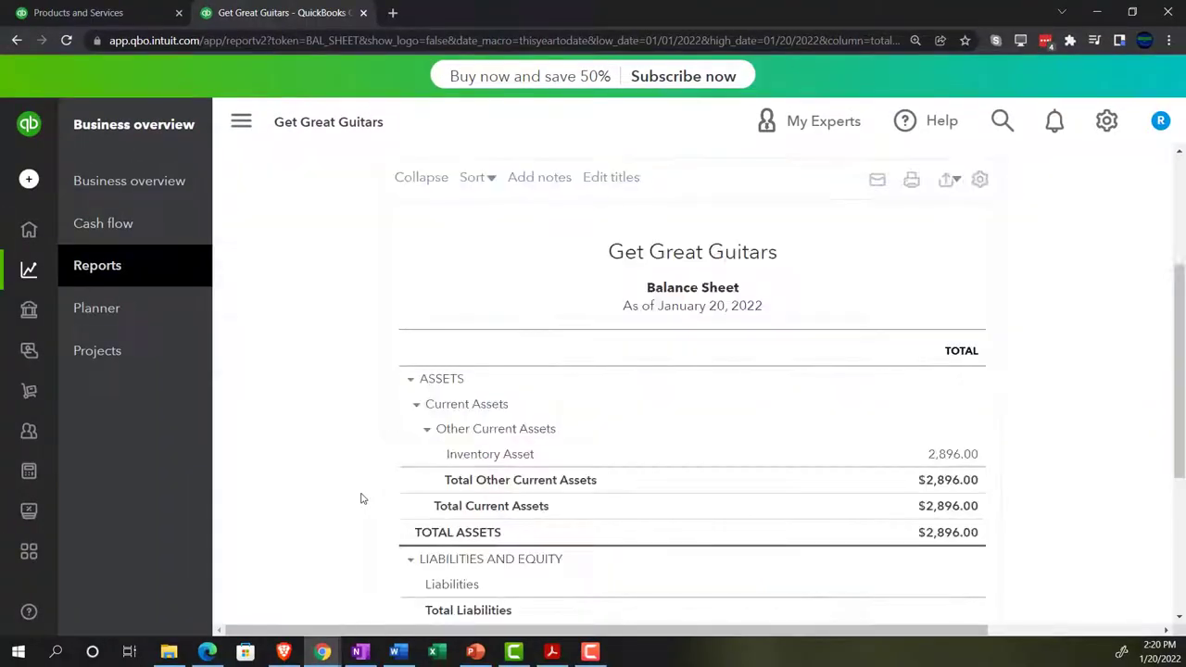
{"action": "scroll", "coordinate": [361, 495], "scroll_direction": "up", "scroll_amount": 2}
{"action": "left_click", "coordinate": [532, 268]}
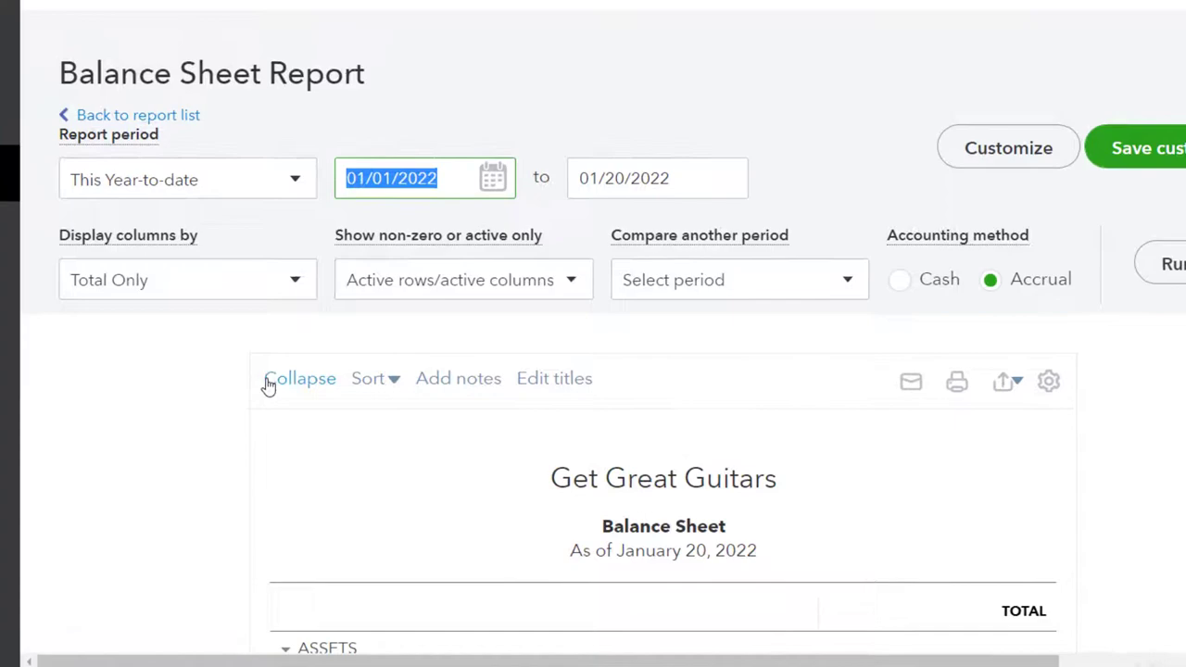
{"action": "type", "text": "01/"}
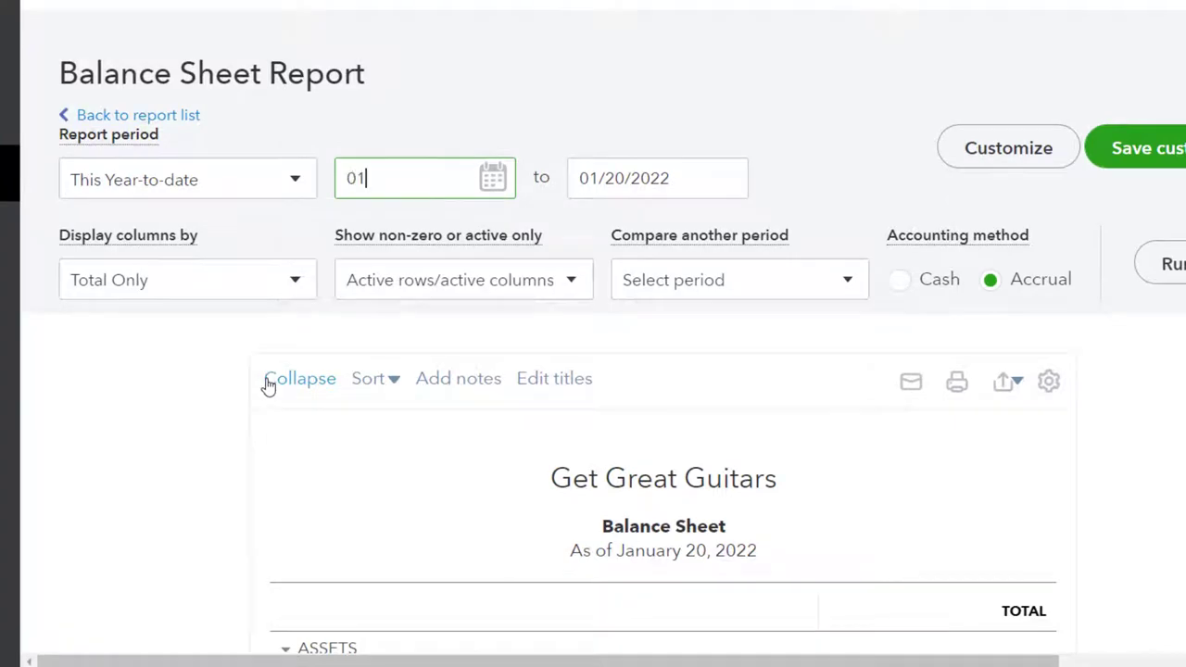
{"action": "type", "text": "01/2021"}
{"action": "key", "text": "Tab"}
{"action": "type", "text": "12312021"}
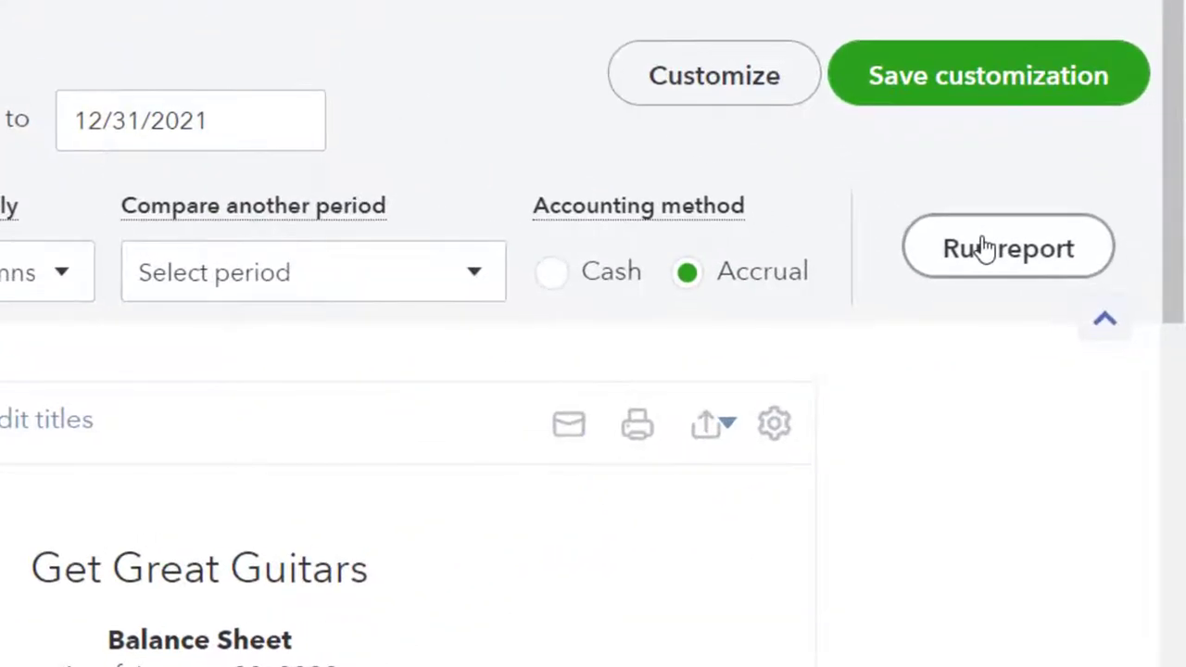
{"action": "left_click", "coordinate": [1097, 333]}
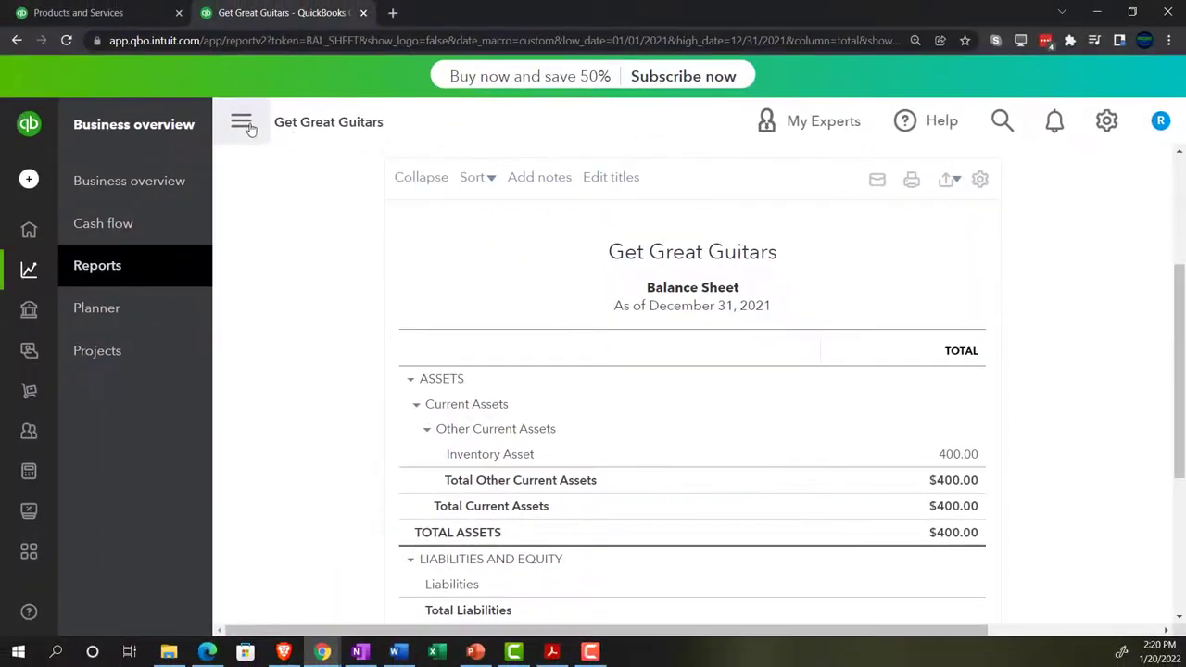
{"action": "left_click", "coordinate": [246, 126]}
{"action": "scroll", "coordinate": [215, 337], "scroll_direction": "down", "scroll_amount": 3}
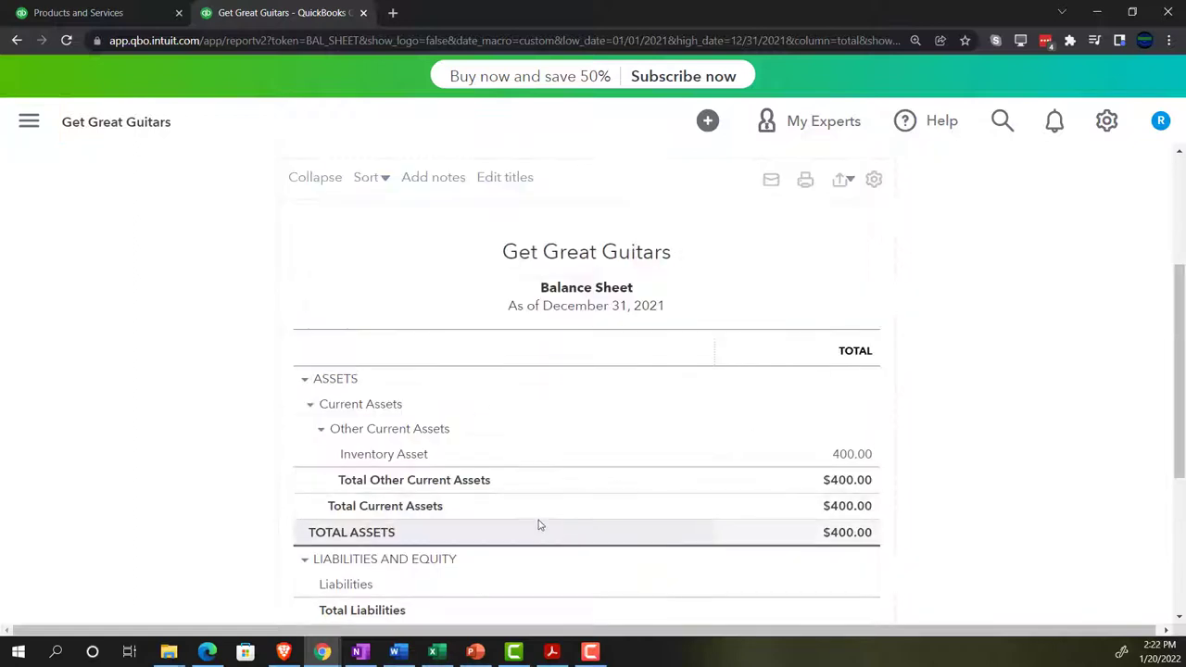
Step: Set the Balance Sheet's end date to 12/31/2022, rerun the report, and check the Inventory Asset balance
{"action": "scroll", "coordinate": [519, 508], "scroll_direction": "up", "scroll_amount": 3}
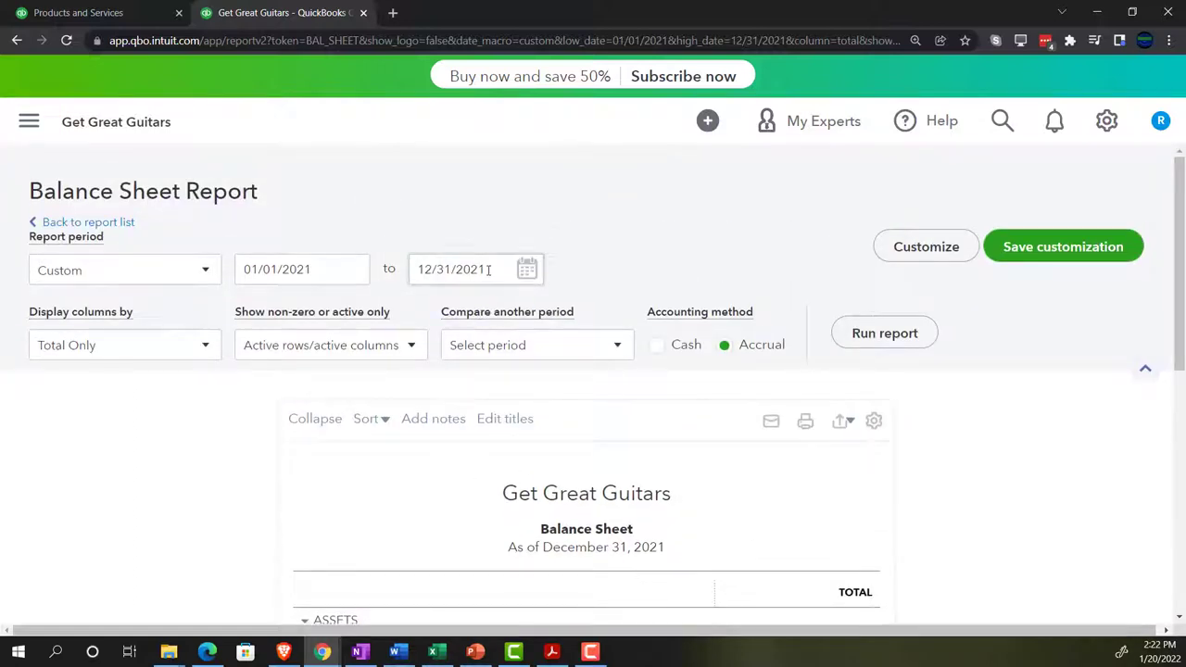
{"action": "left_click", "coordinate": [460, 269]}
{"action": "type", "text": "12"}
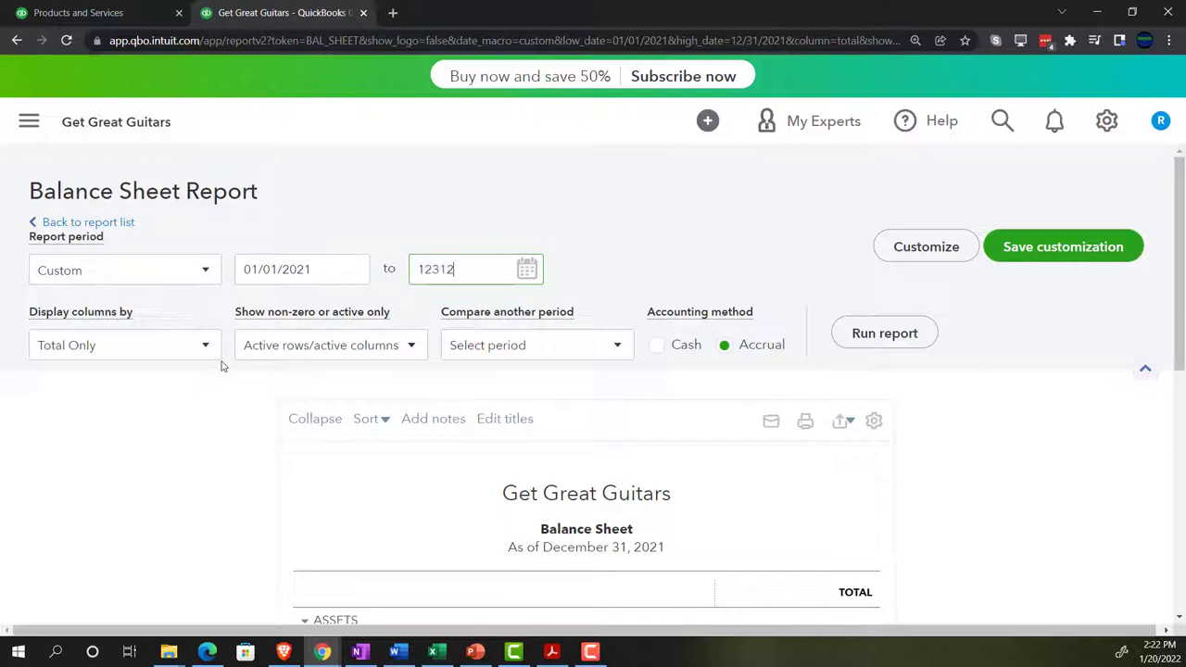
{"action": "type", "text": "/31/2022"}
{"action": "left_click", "coordinate": [278, 405]}
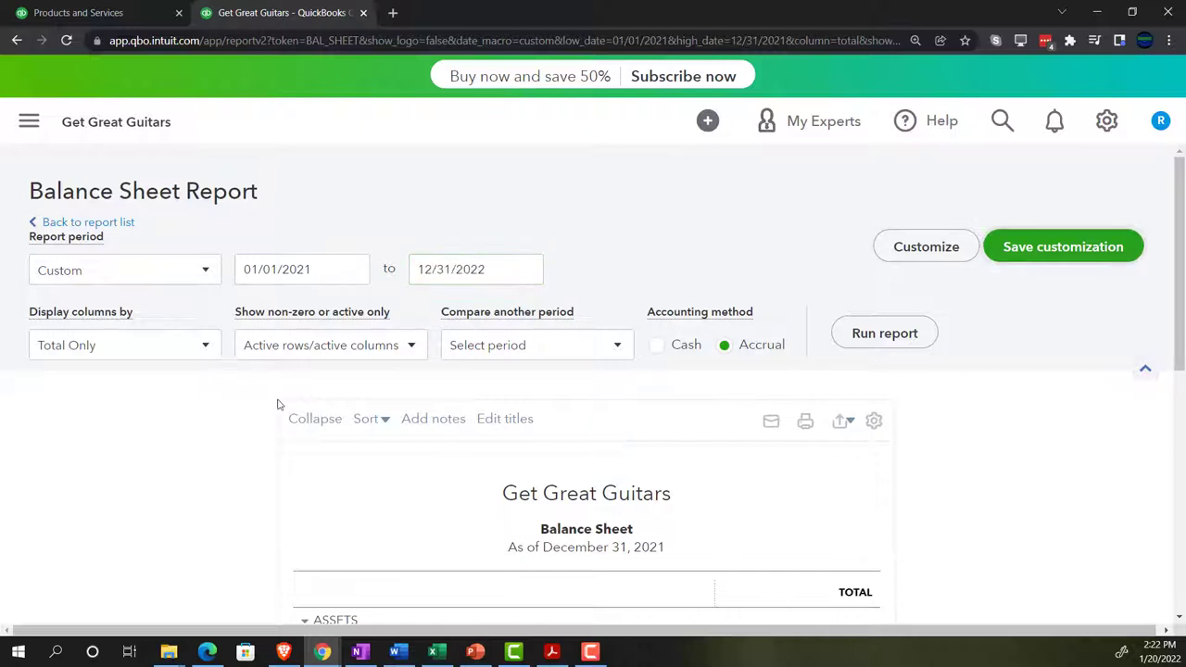
{"action": "left_click", "coordinate": [863, 340]}
{"action": "scroll", "coordinate": [860, 347], "scroll_direction": "down", "scroll_amount": 3}
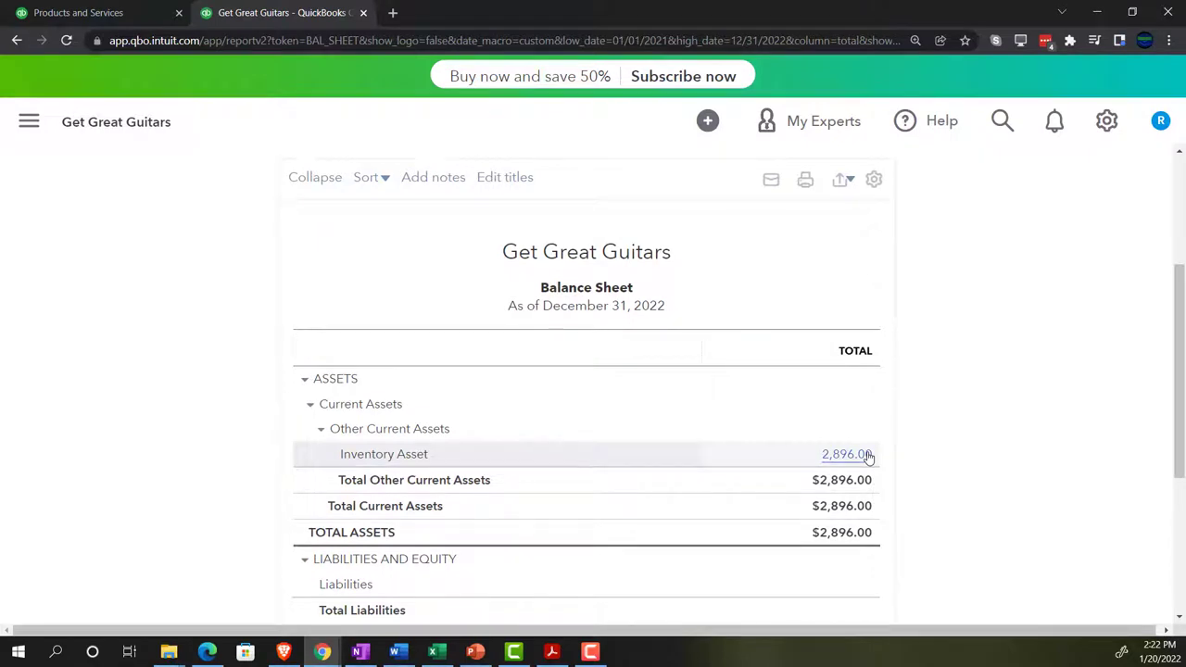
Step: In the Inventory Items workbook in Excel, copy the 12/31/2021 as-of date from K2 into K3:K7 and save the workbook
{"action": "left_click", "coordinate": [436, 651]}
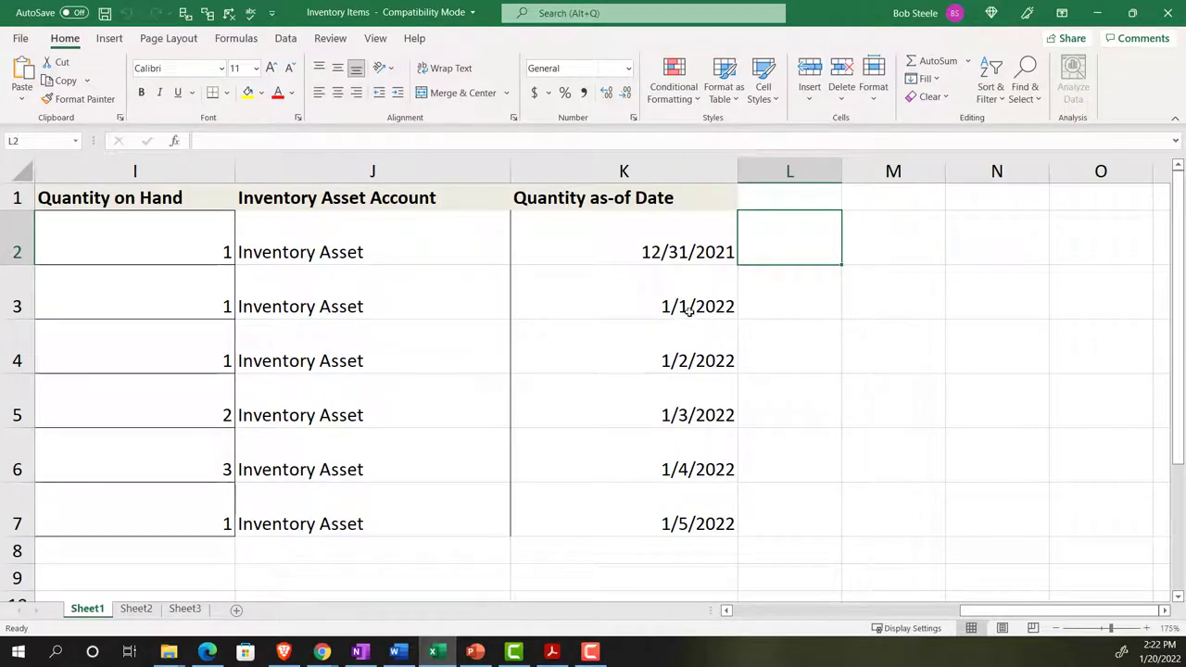
{"action": "left_click", "coordinate": [677, 245]}
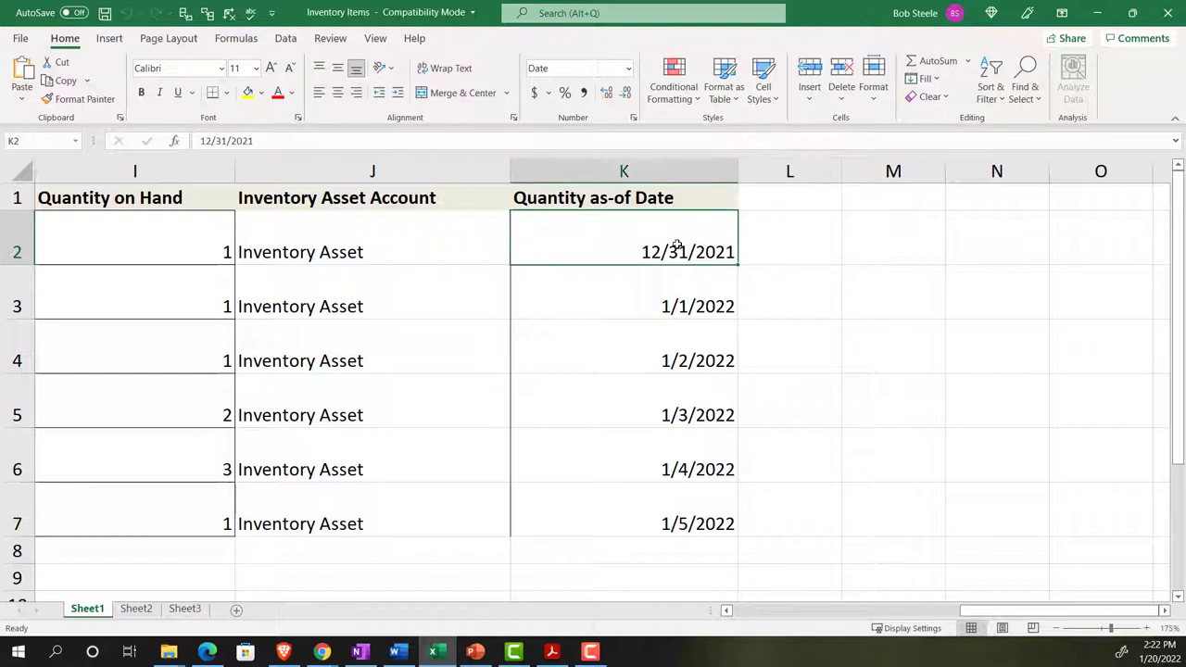
{"action": "key", "text": "ctrl+c"}
{"action": "left_click_drag", "start_coordinate": [661, 297], "coordinate": [654, 507]}
{"action": "key", "text": "ctrl+v"}
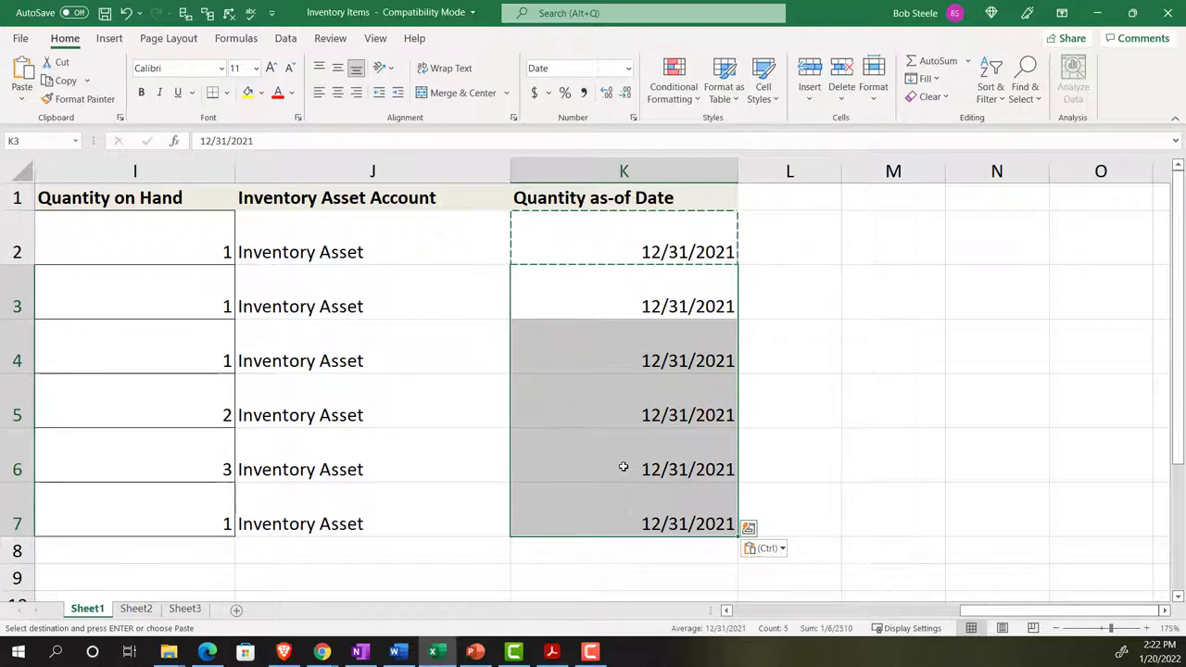
{"action": "left_click", "coordinate": [603, 545]}
{"action": "left_click", "coordinate": [105, 13]}
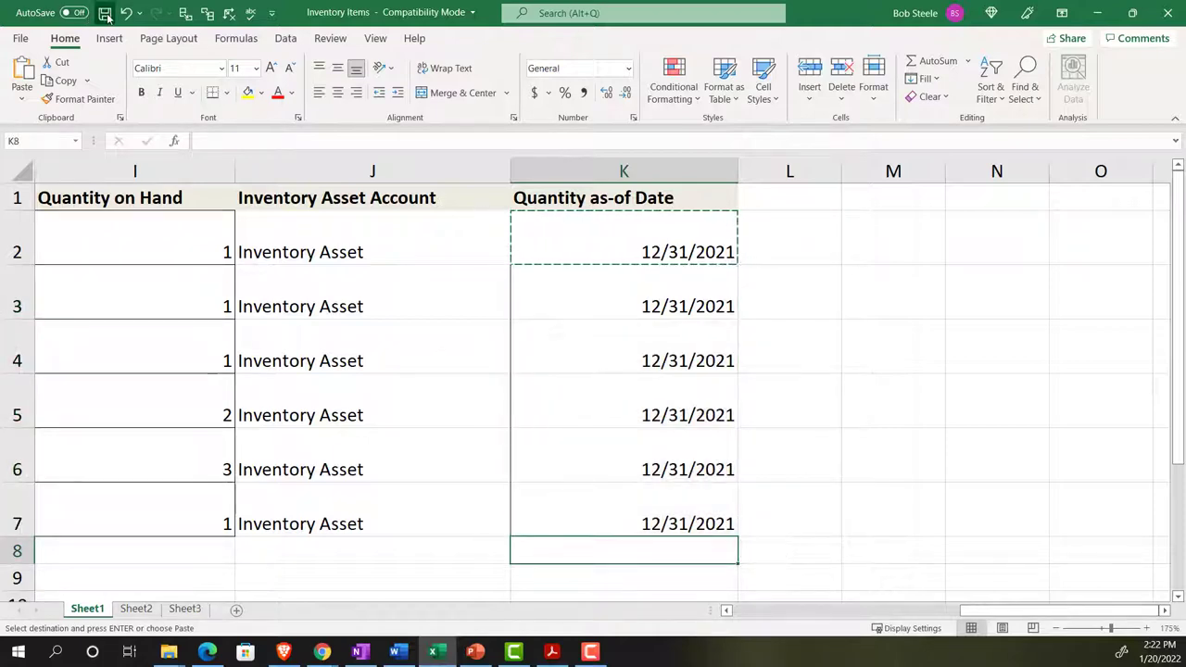
{"action": "left_click", "coordinate": [652, 428]}
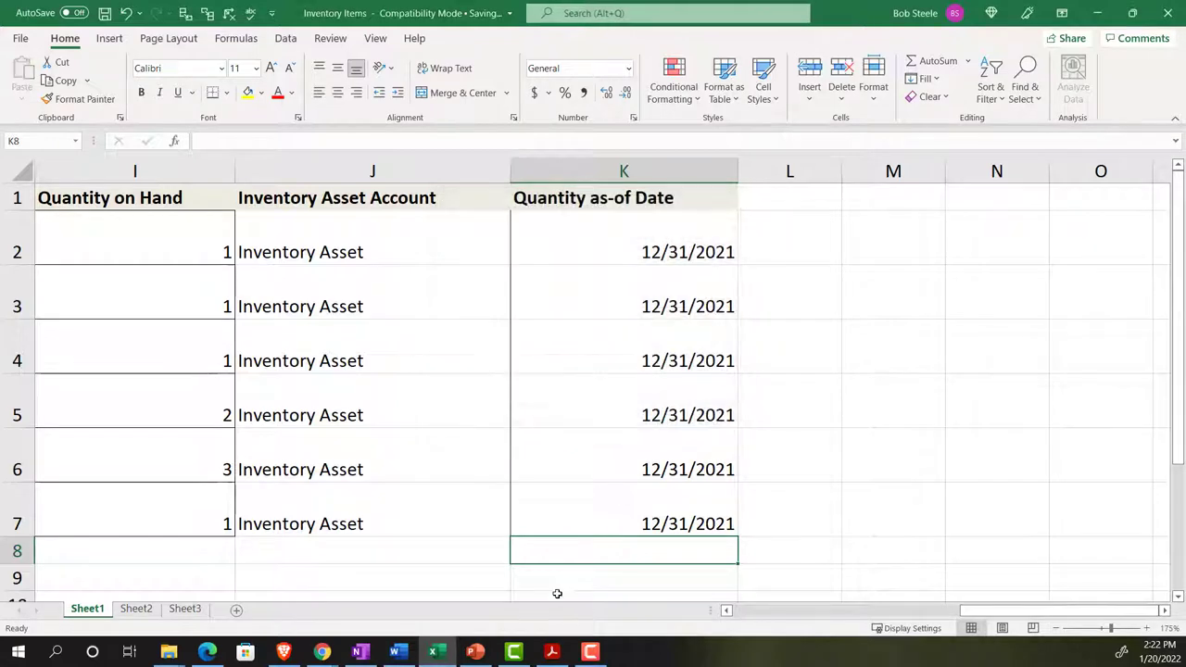
Step: Return to the Get Great Guitars Balance Sheet in Chrome and enlarge the page to 175%
{"action": "mouse_move", "coordinate": [322, 652]}
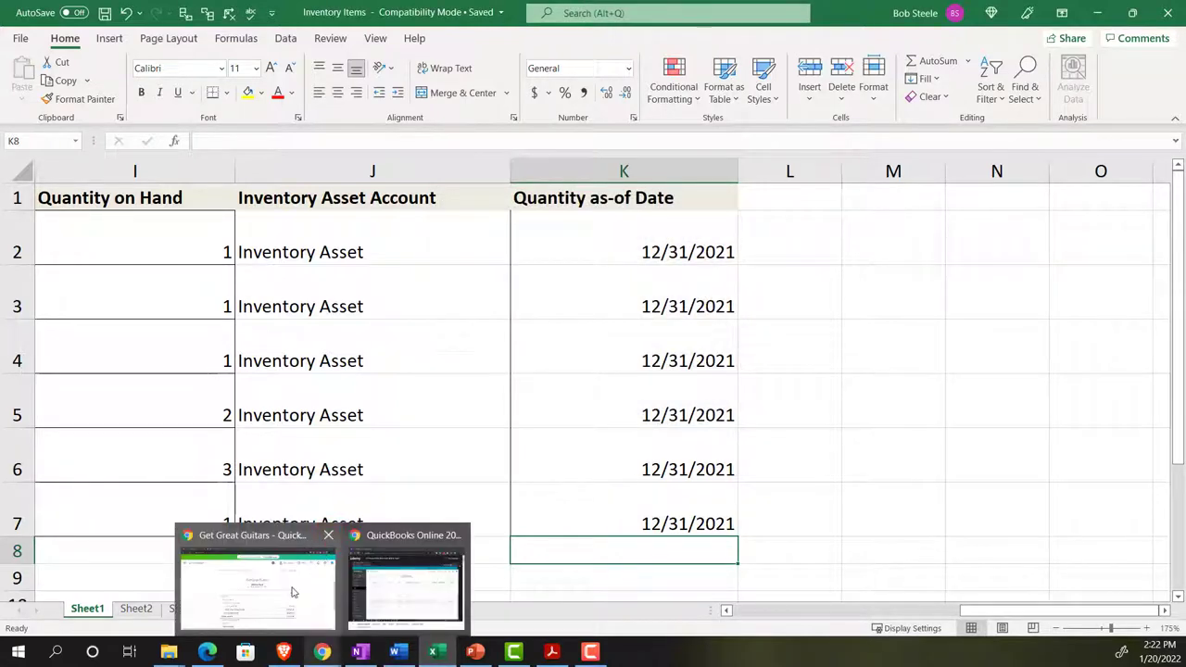
{"action": "left_click", "coordinate": [325, 603]}
{"action": "key", "text": "ctrl+plus"}
{"action": "key", "text": "ctrl+plus"}
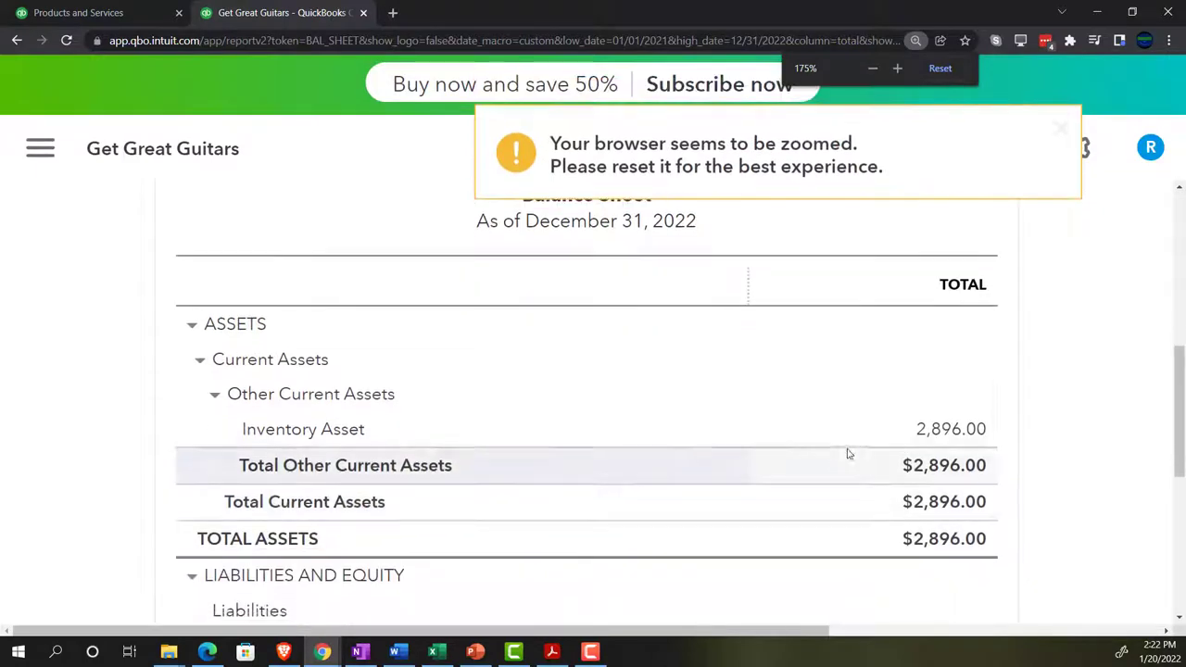
Step: Open the transaction detail behind the Inventory Asset balance and reduce the page zoom to 125%
{"action": "left_click", "coordinate": [931, 437]}
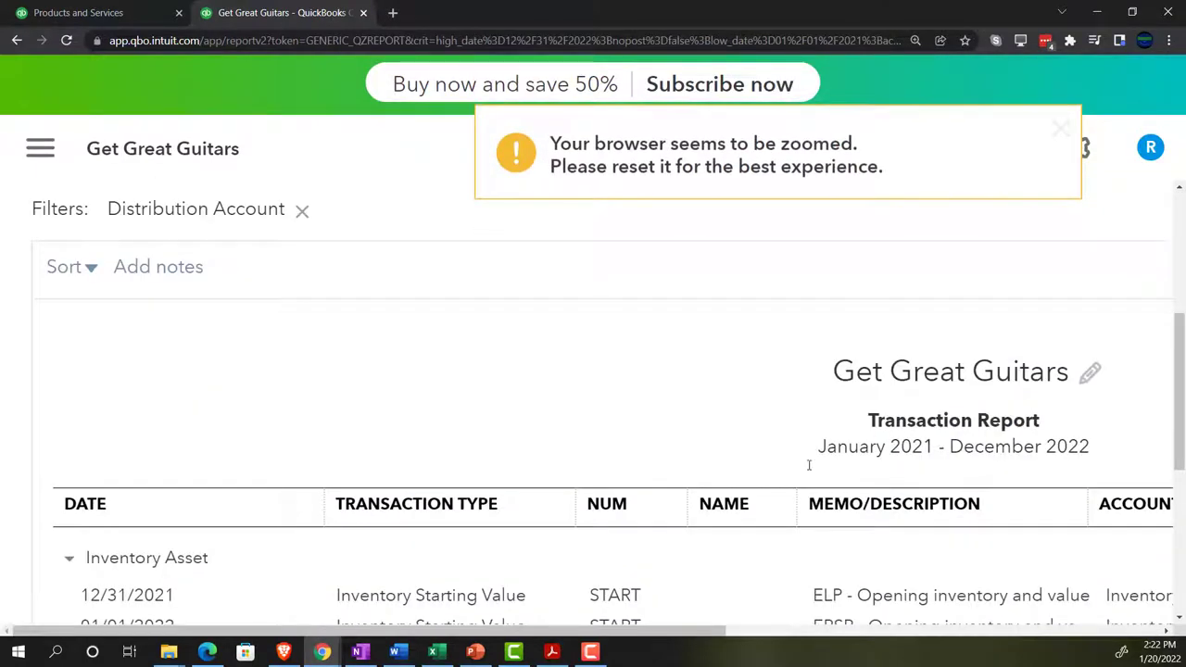
{"action": "key", "text": "ctrl+minus"}
{"action": "key", "text": "ctrl+minus"}
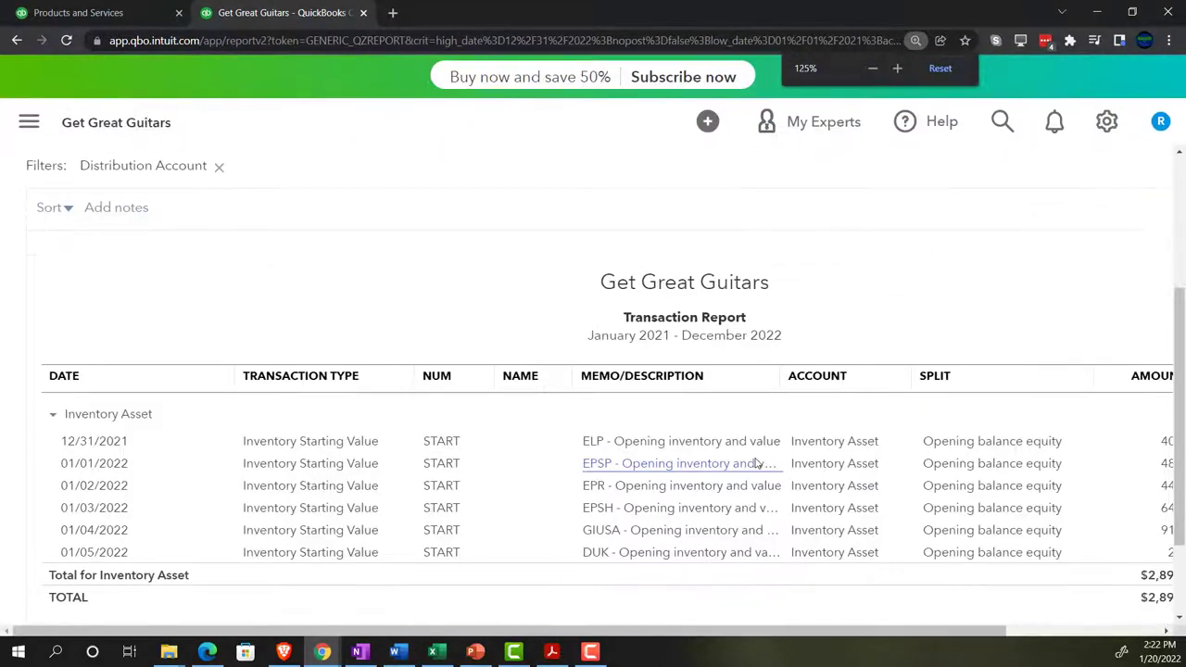
{"action": "left_click_drag", "start_coordinate": [683, 632], "coordinate": [597, 638]}
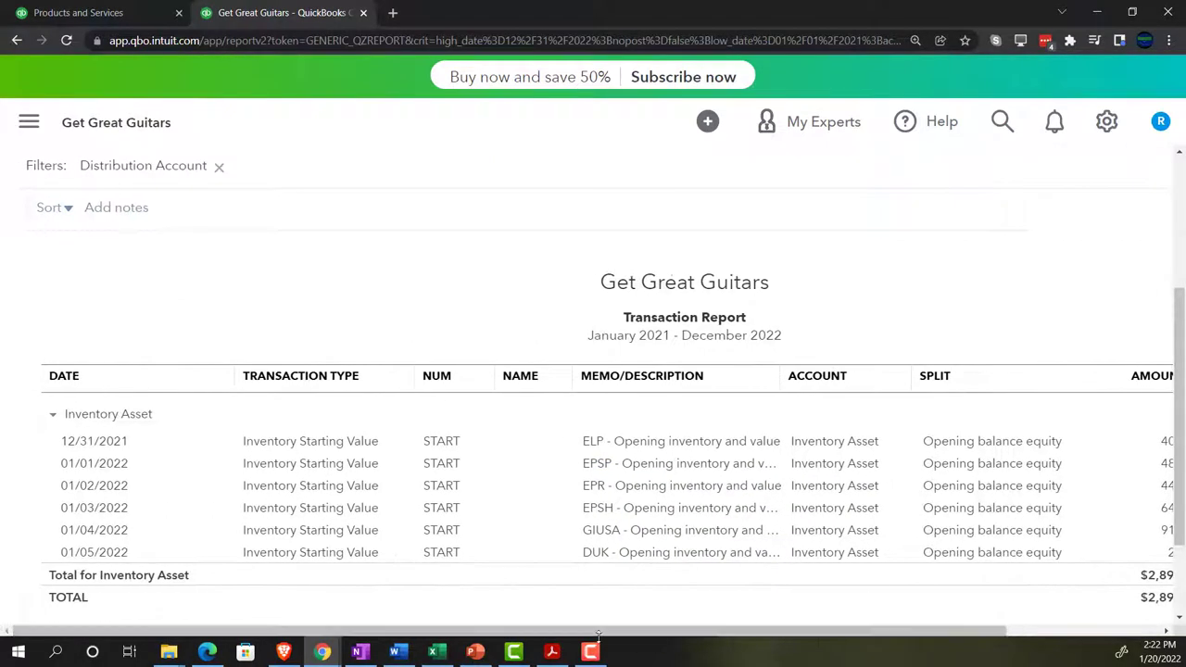
Step: Open the EPSP inventory starting value, set its as-of date to 12/31/2021, and save it
{"action": "left_click", "coordinate": [87, 469]}
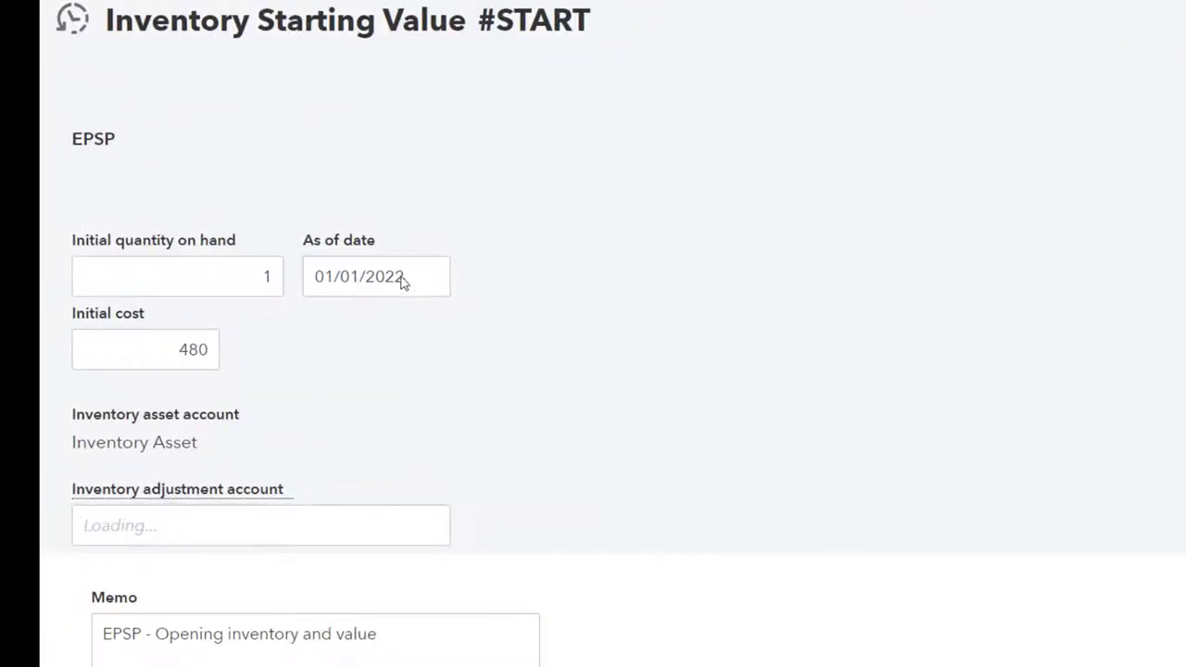
{"action": "left_click", "coordinate": [427, 276]}
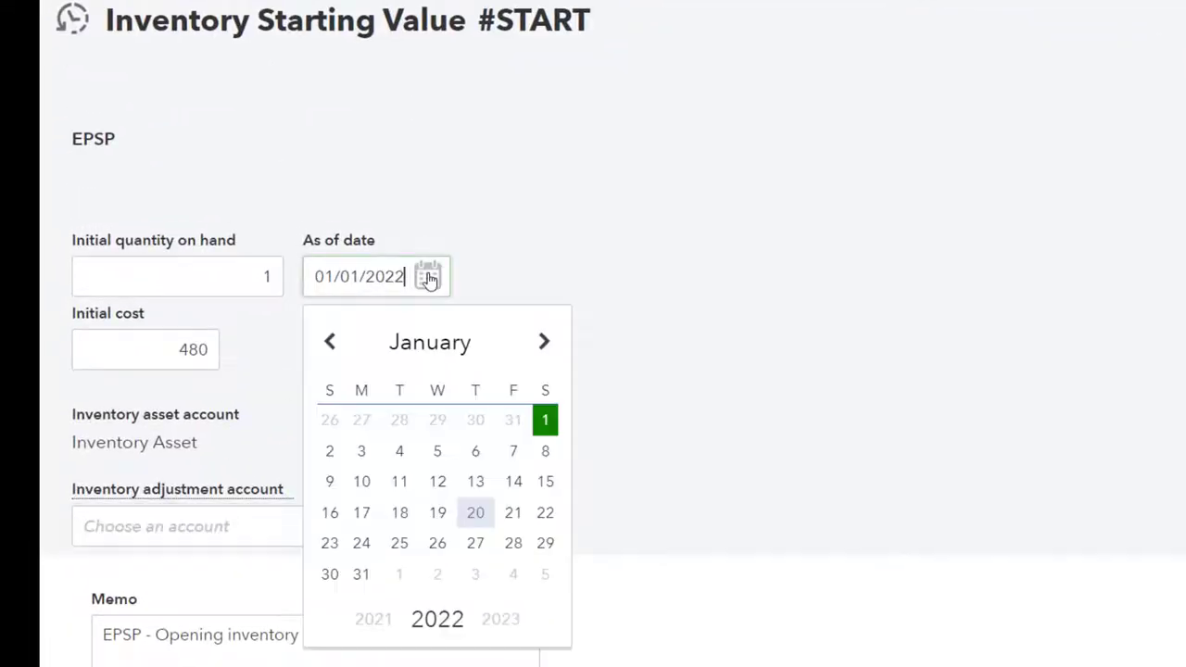
{"action": "left_click", "coordinate": [512, 424]}
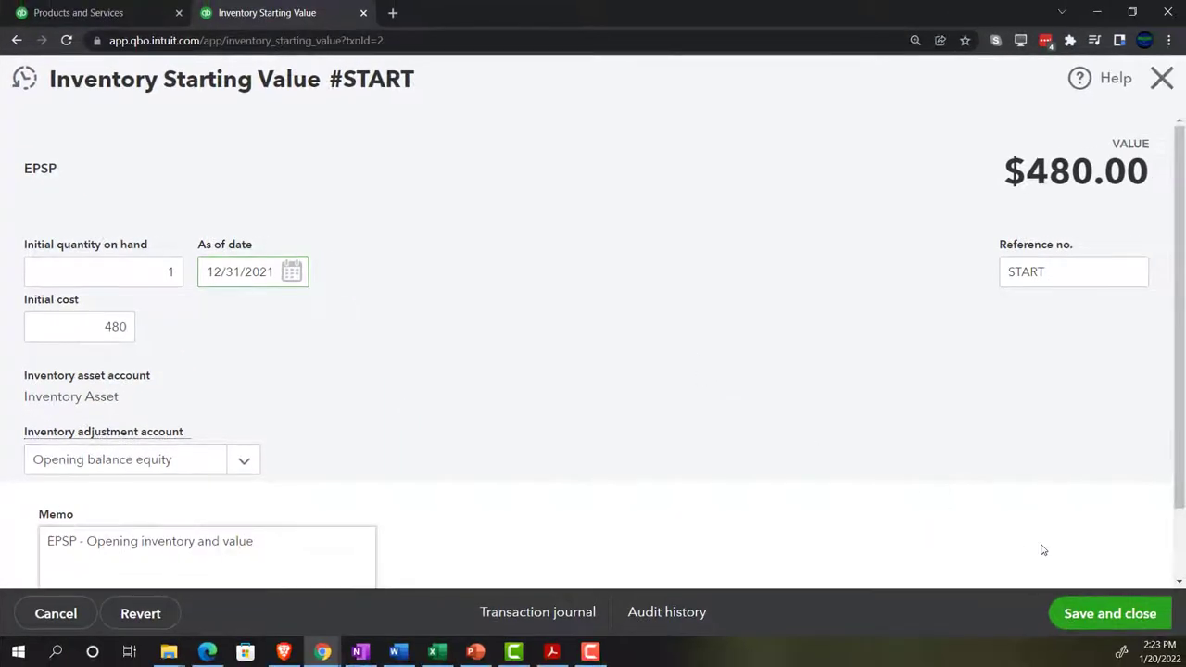
{"action": "left_click", "coordinate": [1113, 621]}
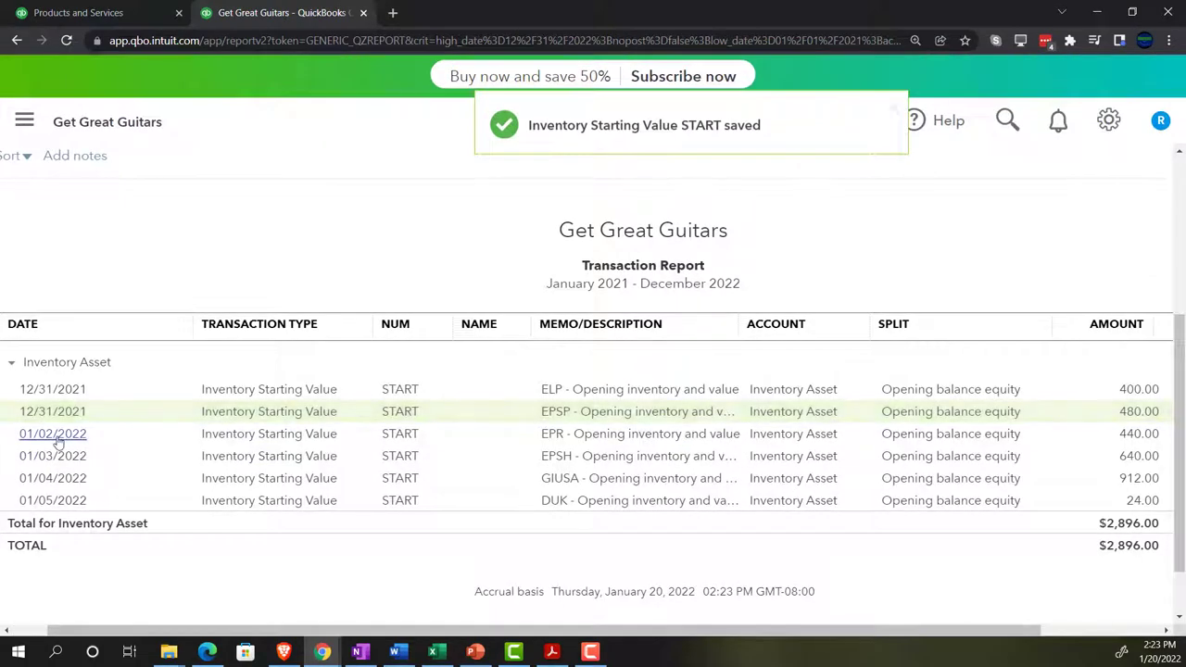
Step: Open the EPR inventory starting value, set its as-of date to 12/31/2021, and save it
{"action": "left_click", "coordinate": [56, 436]}
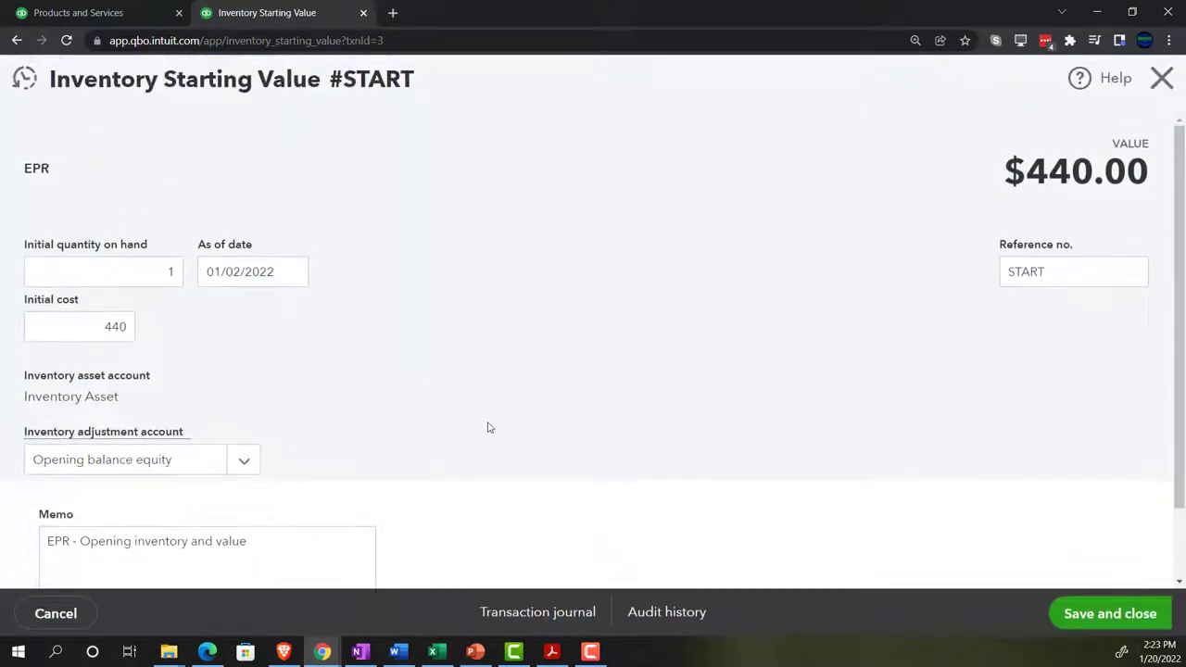
{"action": "left_click", "coordinate": [289, 274]}
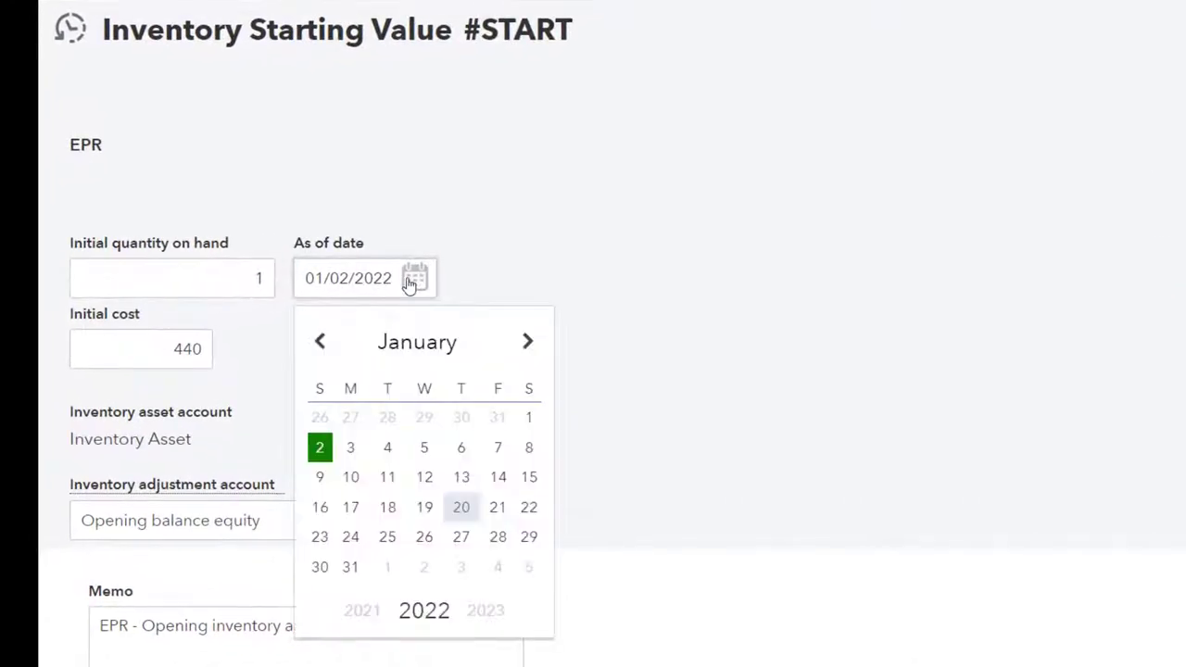
{"action": "left_click", "coordinate": [497, 419]}
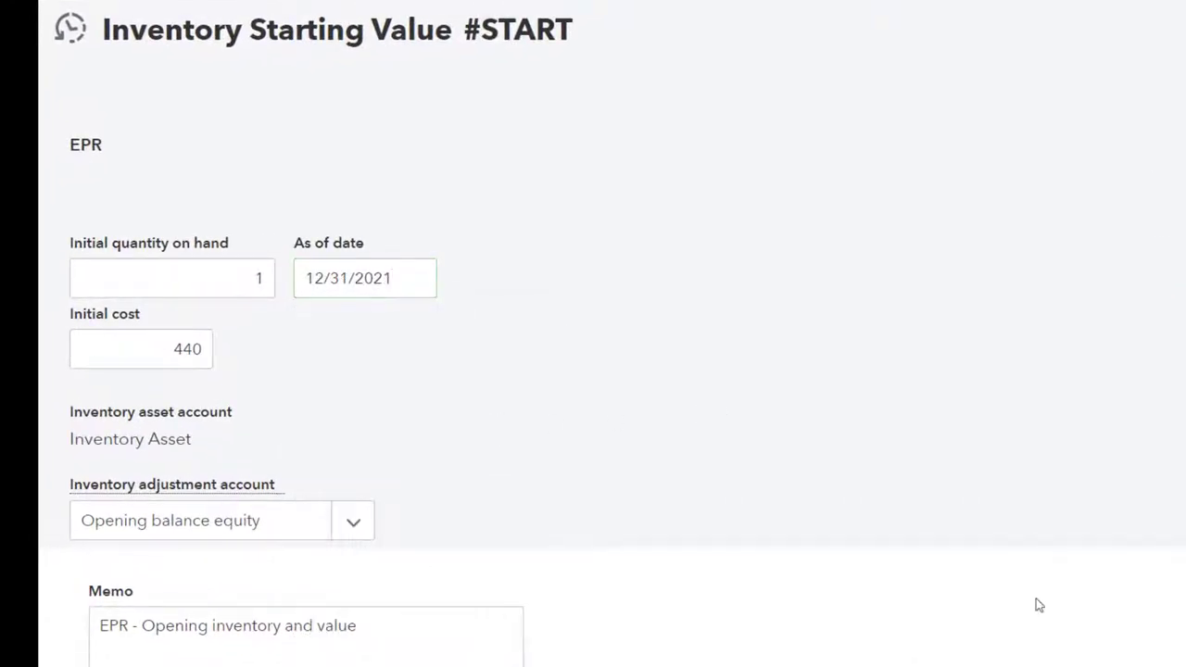
{"action": "left_click", "coordinate": [1179, 647]}
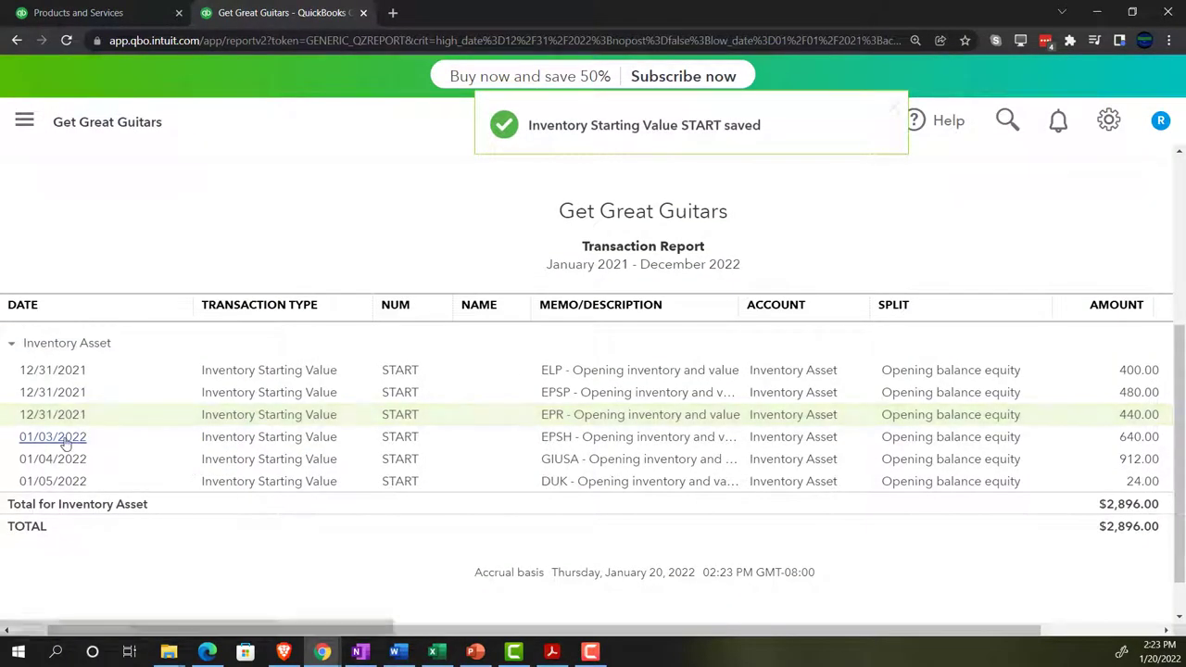
Step: Open the EPSH inventory starting value, set its as-of date to 12/31/2021, and save it
{"action": "left_click", "coordinate": [68, 443]}
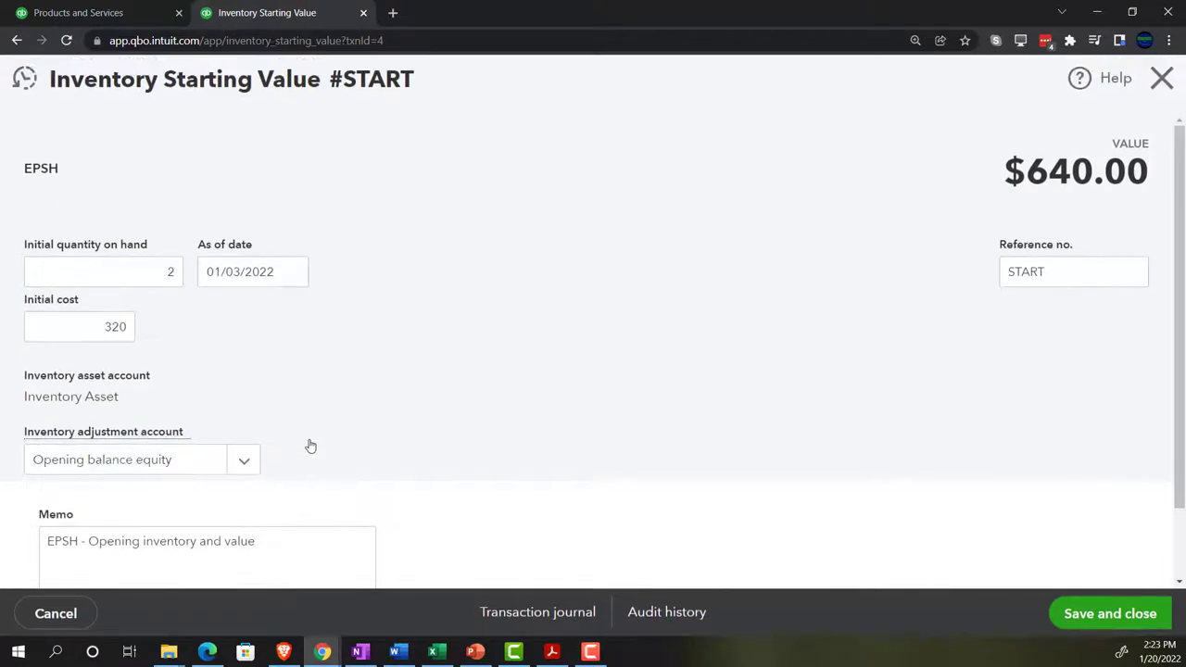
{"action": "left_click", "coordinate": [291, 274]}
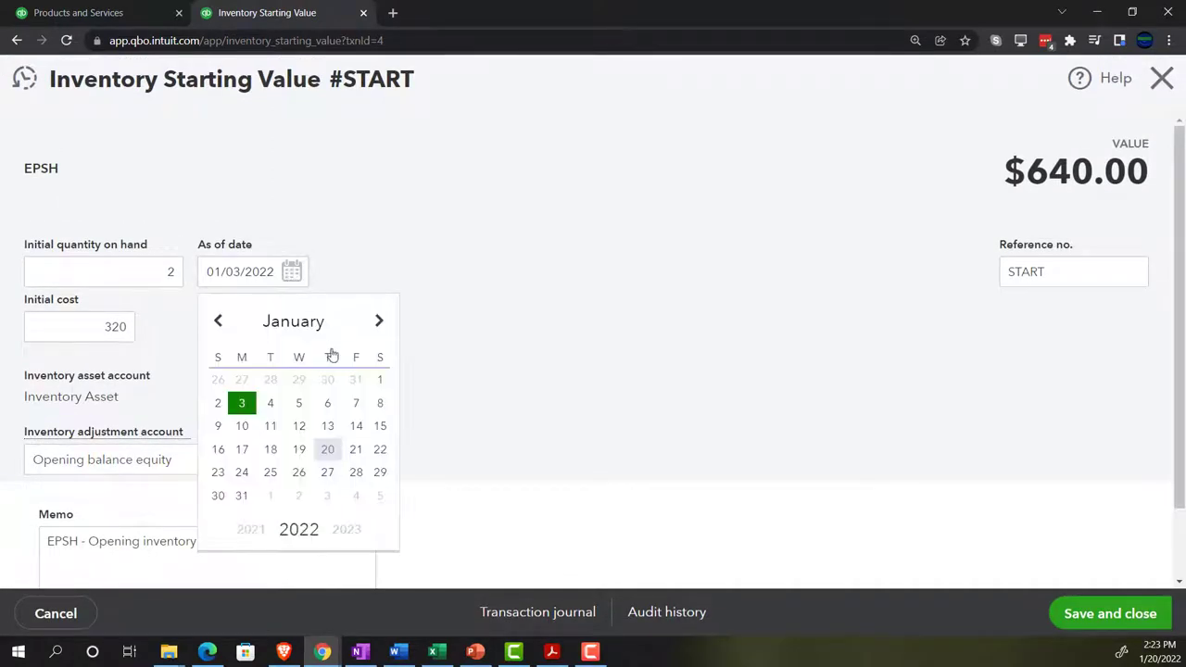
{"action": "left_click", "coordinate": [356, 381]}
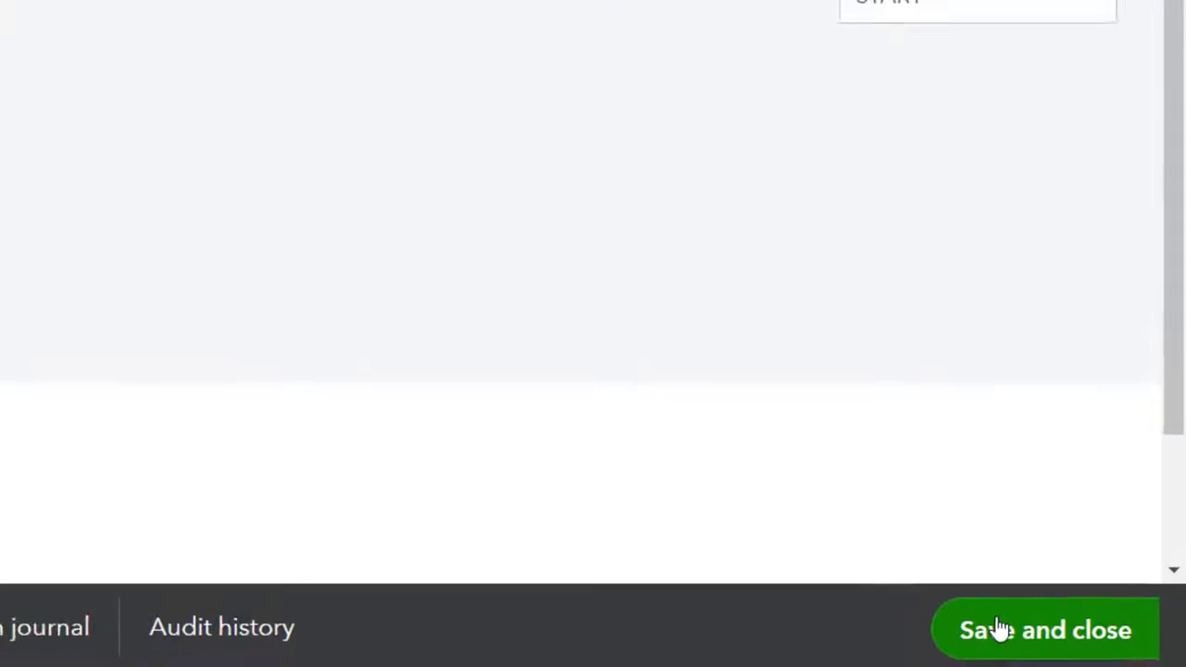
{"action": "left_click", "coordinate": [998, 630]}
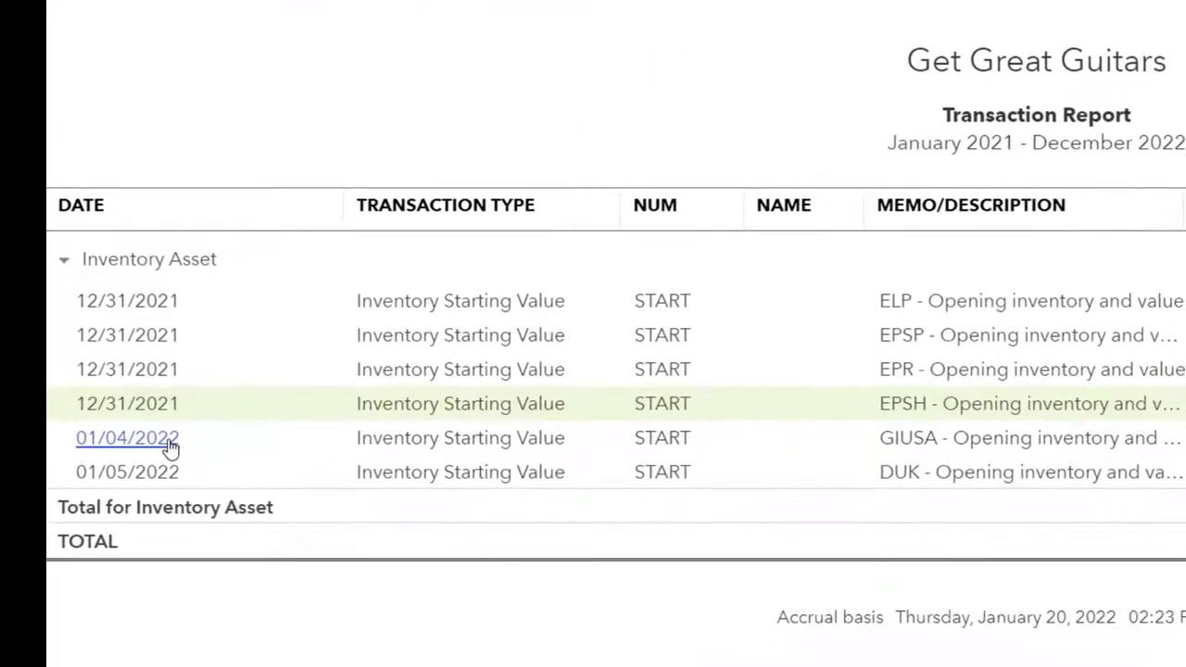
Step: Open the GIUSA inventory starting value, set its as-of date to 12/31/2021, and save it
{"action": "left_click", "coordinate": [167, 447]}
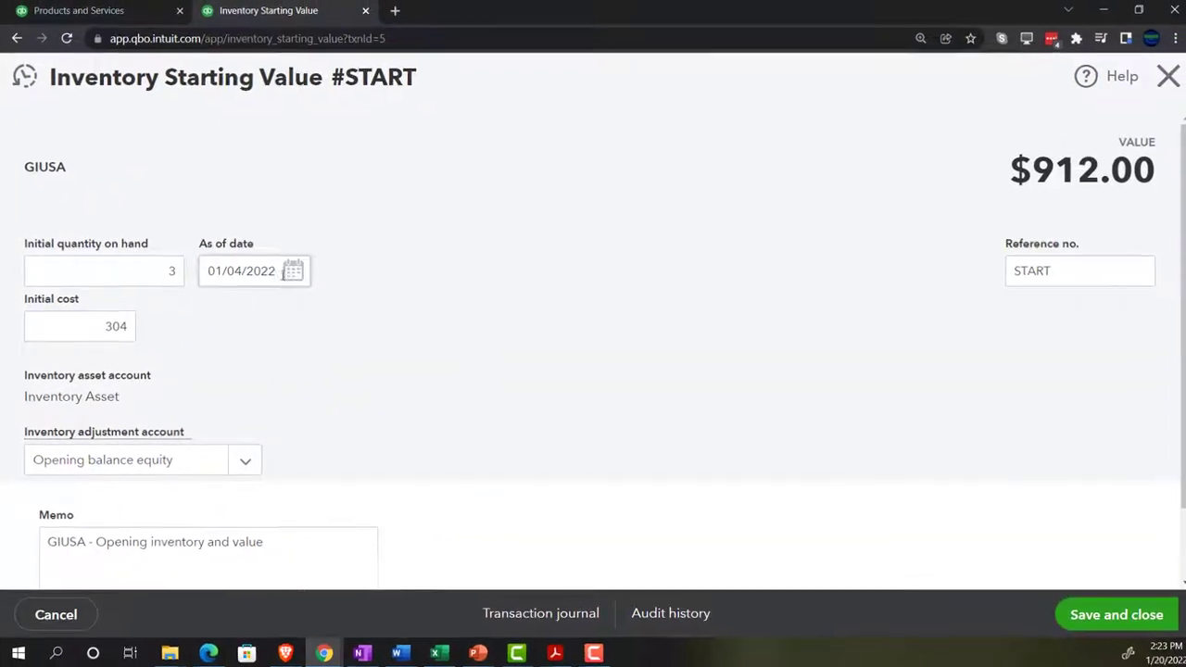
{"action": "left_click", "coordinate": [290, 271]}
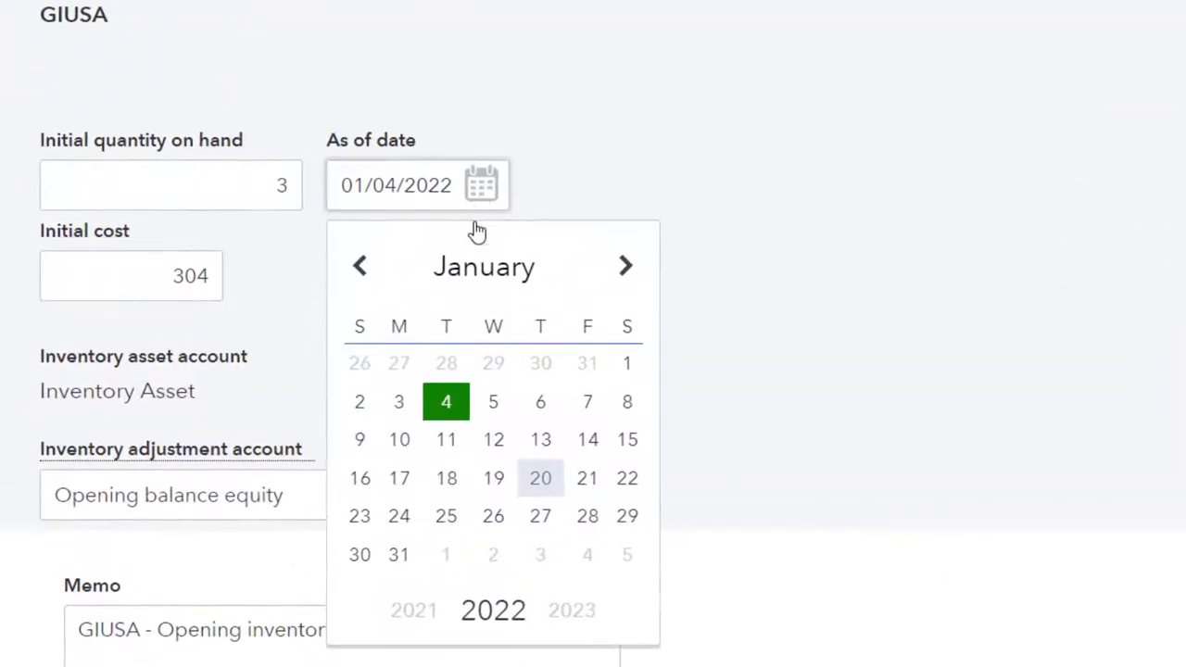
{"action": "left_click", "coordinate": [586, 366]}
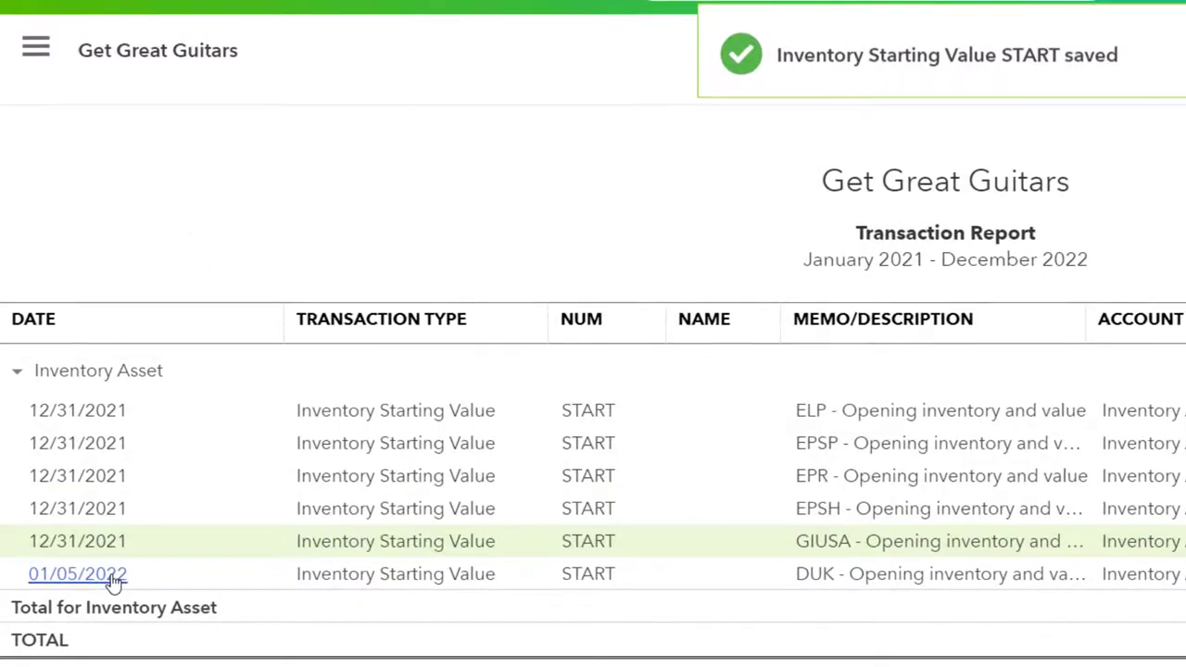
Step: Open the DUK inventory starting value, set its as-of date to 12/31/2021, and save it
{"action": "left_click", "coordinate": [112, 575]}
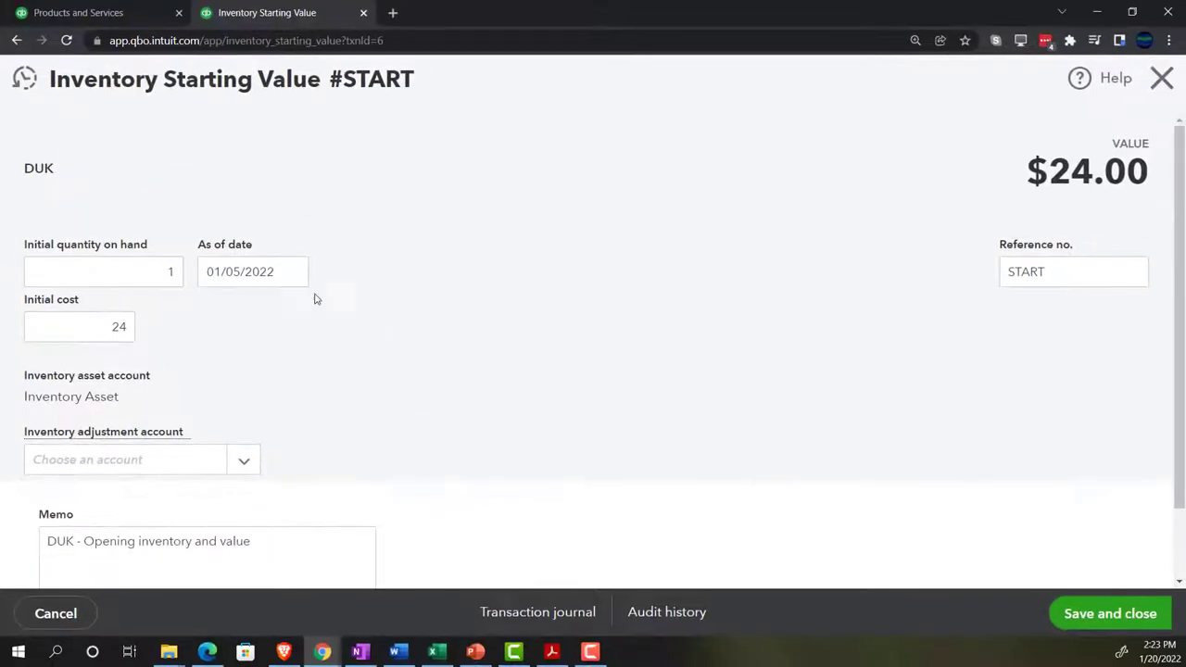
{"action": "left_click", "coordinate": [291, 270]}
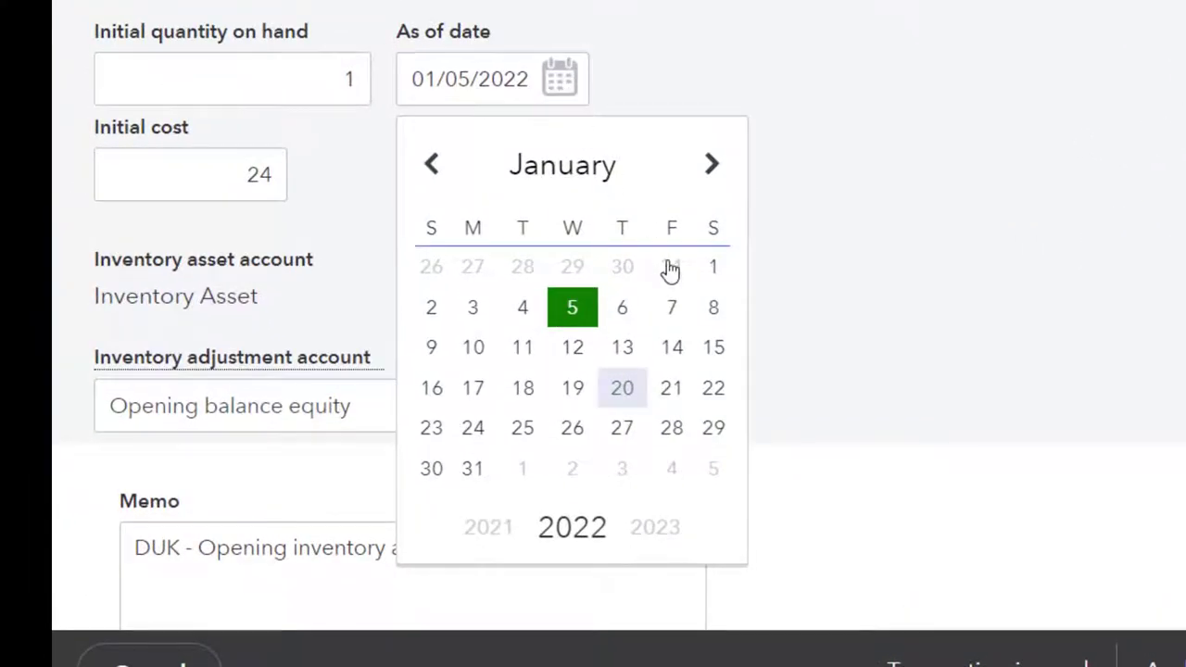
{"action": "left_click", "coordinate": [671, 270]}
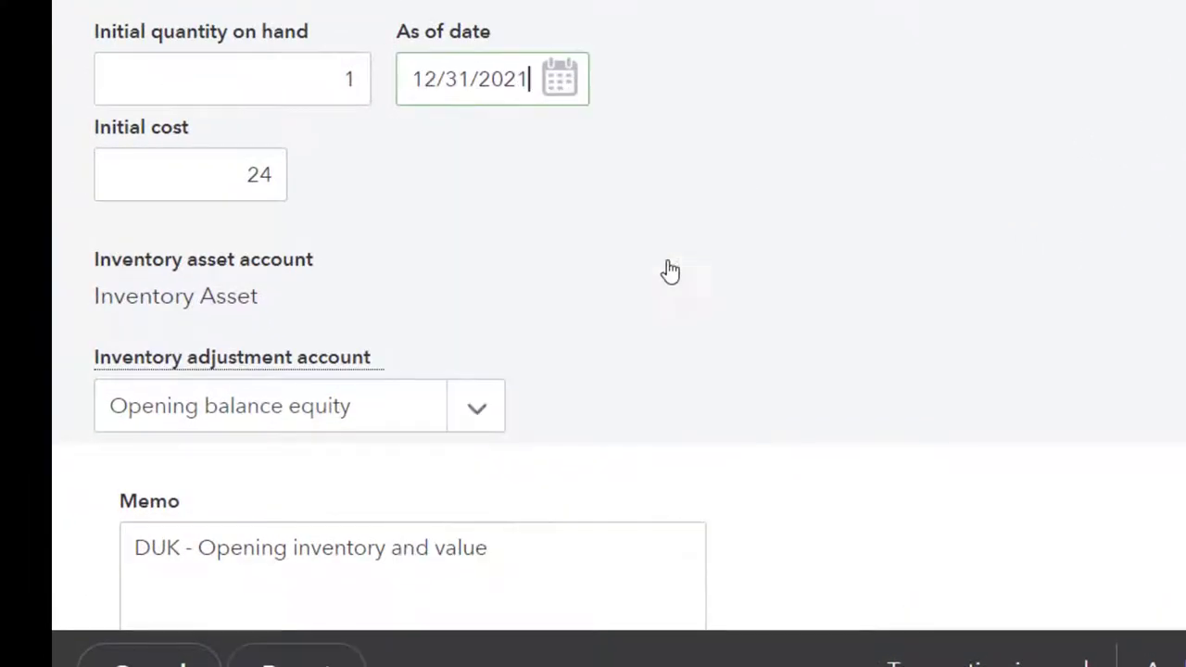
{"action": "left_click", "coordinate": [1065, 616]}
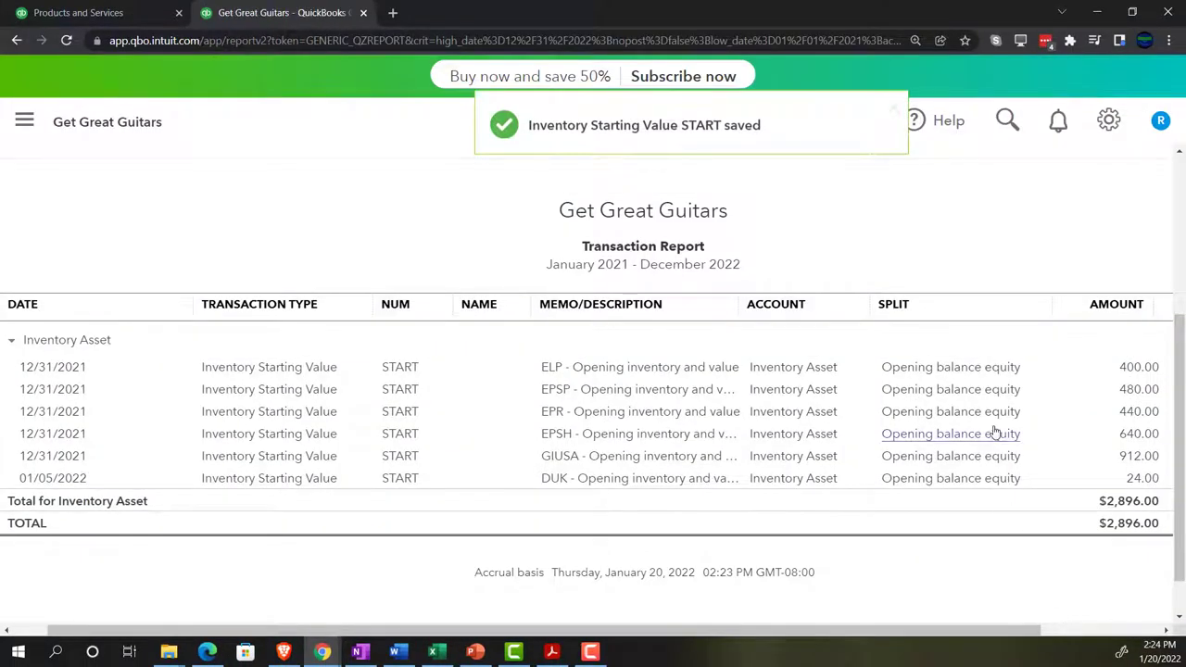
Step: Return to the Balance Sheet summary and rerun the report for 01/01/2021 to 12/31/2021
{"action": "scroll", "coordinate": [146, 396], "scroll_direction": "up", "scroll_amount": 4}
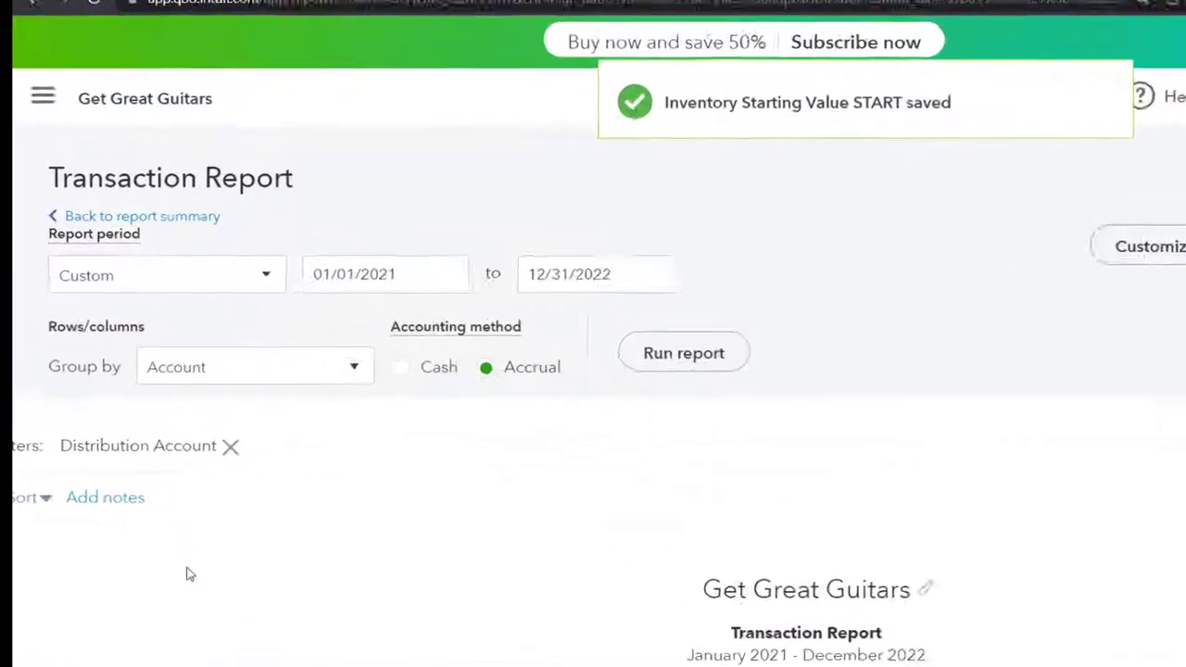
{"action": "left_click", "coordinate": [183, 219]}
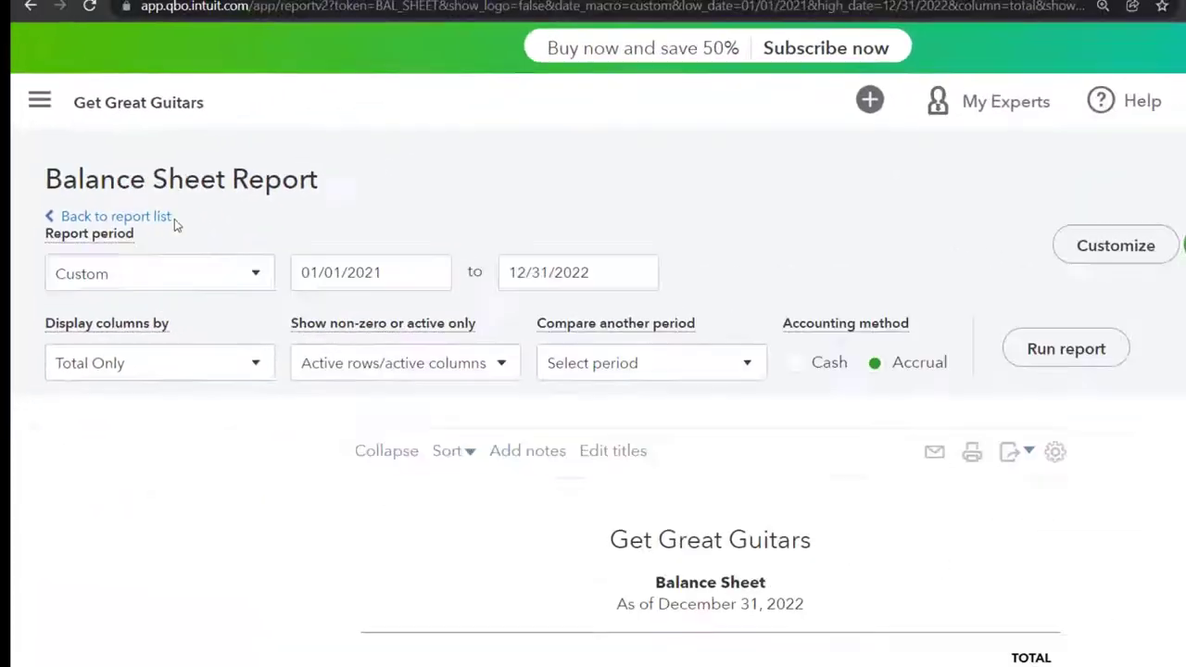
{"action": "scroll", "coordinate": [289, 389], "scroll_direction": "up", "scroll_amount": 5}
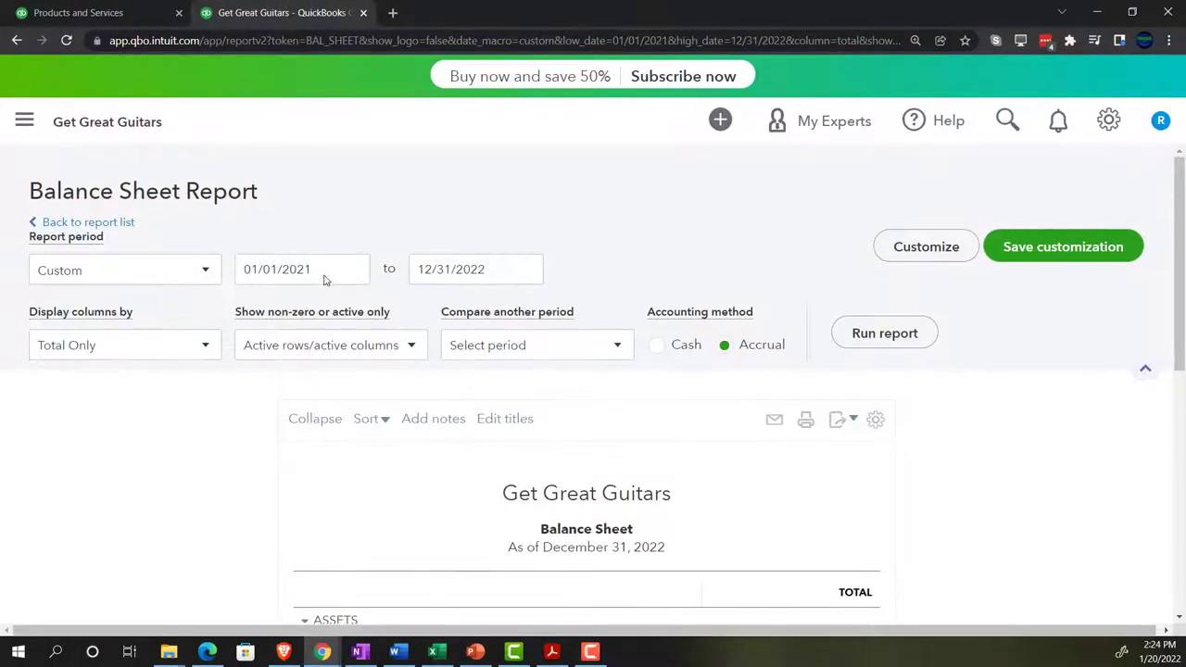
{"action": "left_click_drag", "start_coordinate": [394, 281], "coordinate": [271, 270]}
{"action": "type", "text": "01021"}
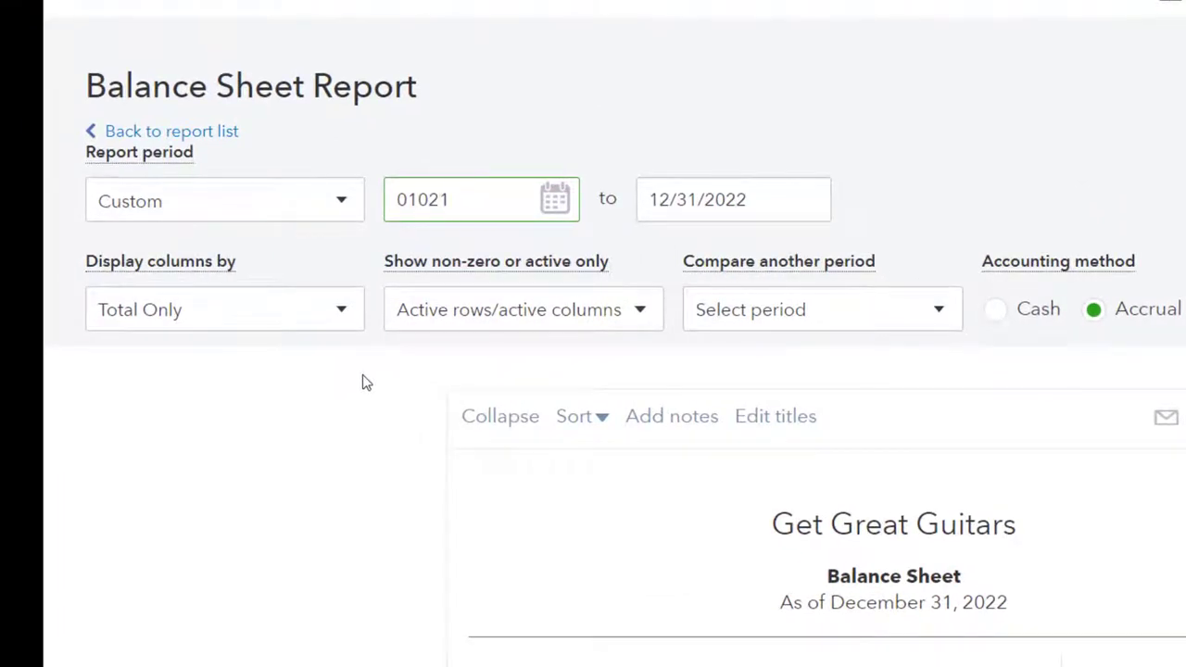
{"action": "key", "text": "BackSpace"}
{"action": "key", "text": "BackSpace"}
{"action": "type", "text": "12021"}
{"action": "key", "text": "Tab"}
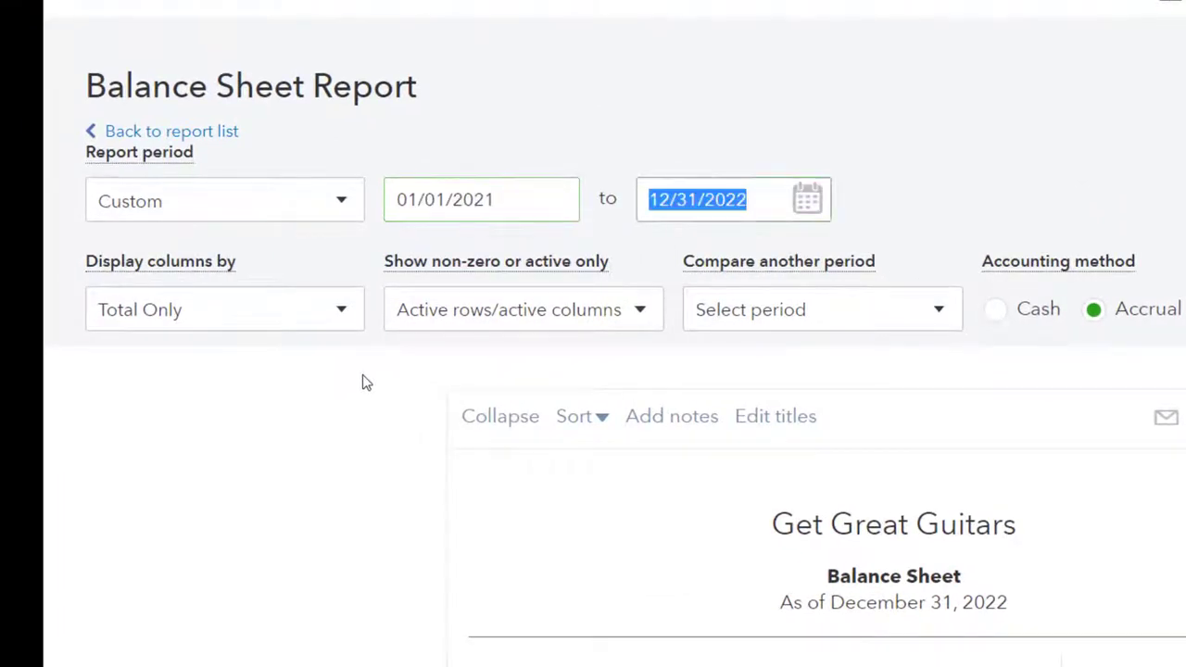
{"action": "type", "text": "12/31/2021"}
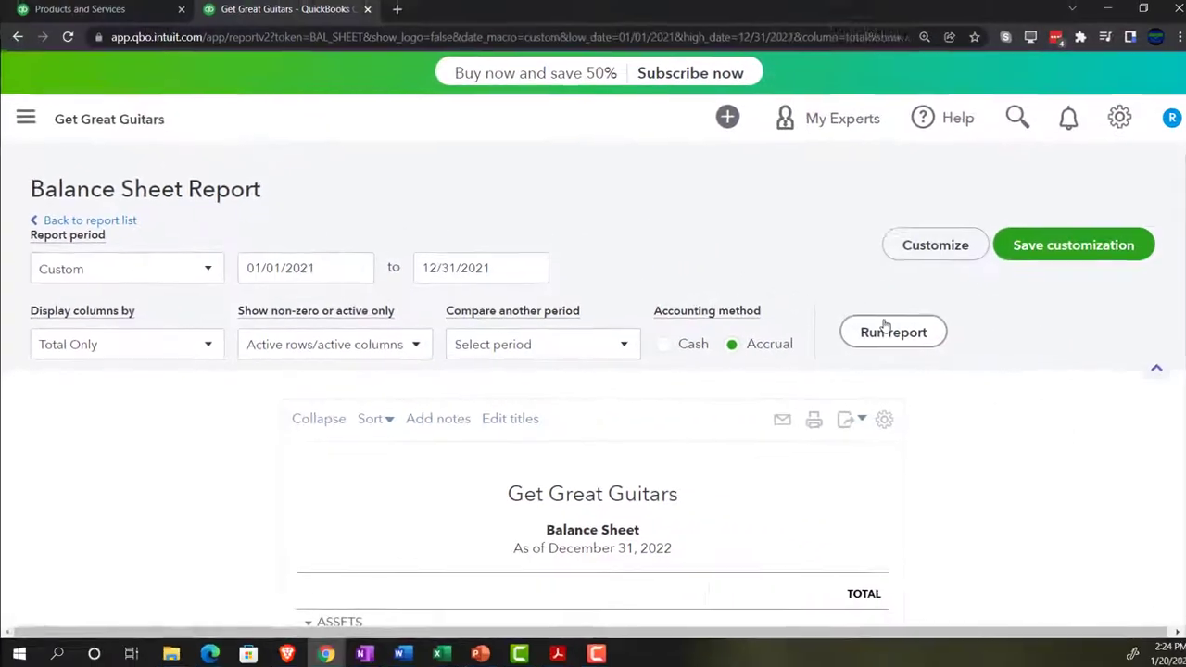
{"action": "left_click", "coordinate": [874, 333]}
{"action": "scroll", "coordinate": [874, 332], "scroll_direction": "down", "scroll_amount": 3}
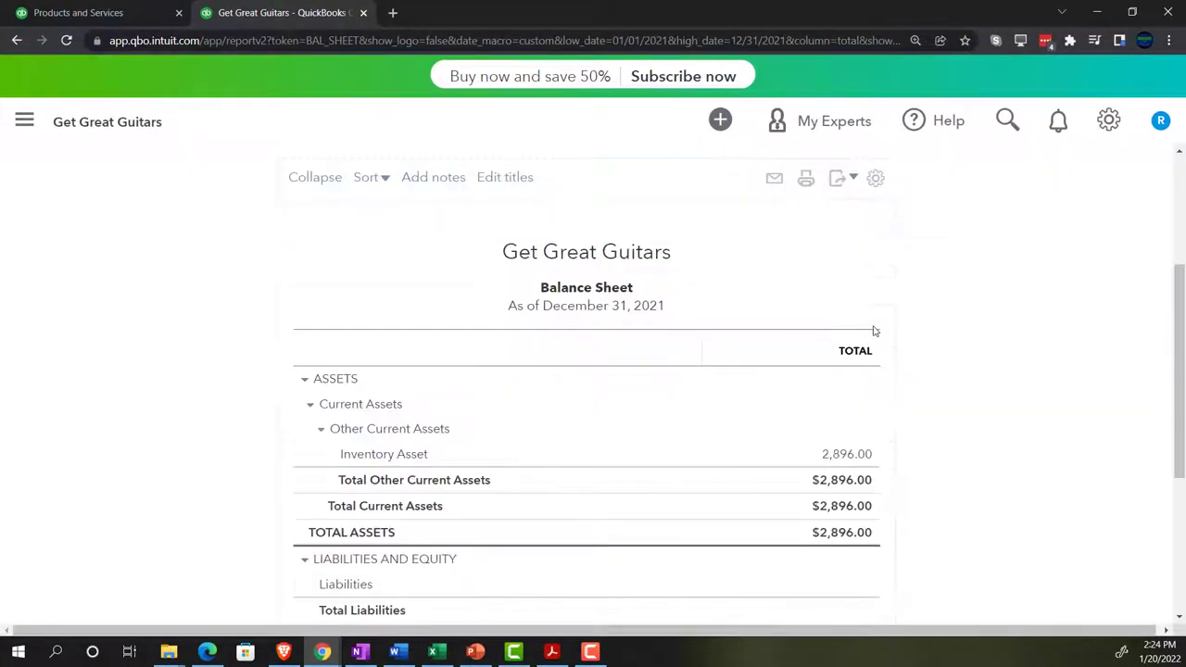
Step: Compare the Balance Sheet's Inventory Asset balance with the trial balance PDF in Acrobat, and return to Chrome
{"action": "key", "text": "ctrl+plus"}
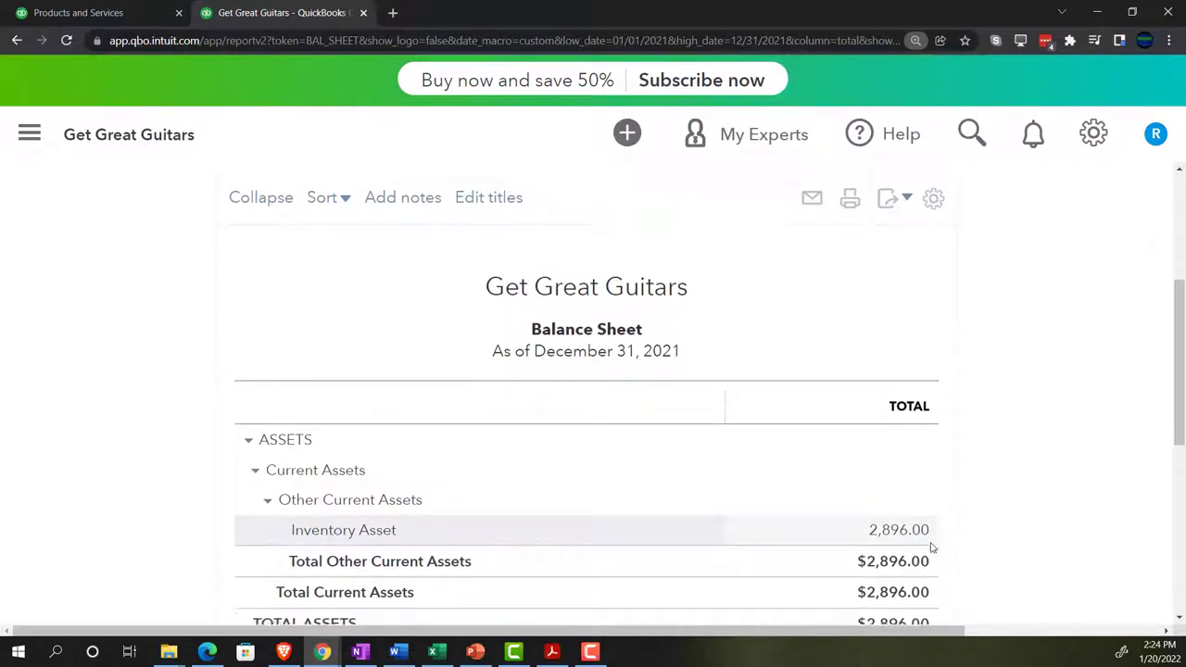
{"action": "scroll", "coordinate": [932, 547], "scroll_direction": "down", "scroll_amount": 2}
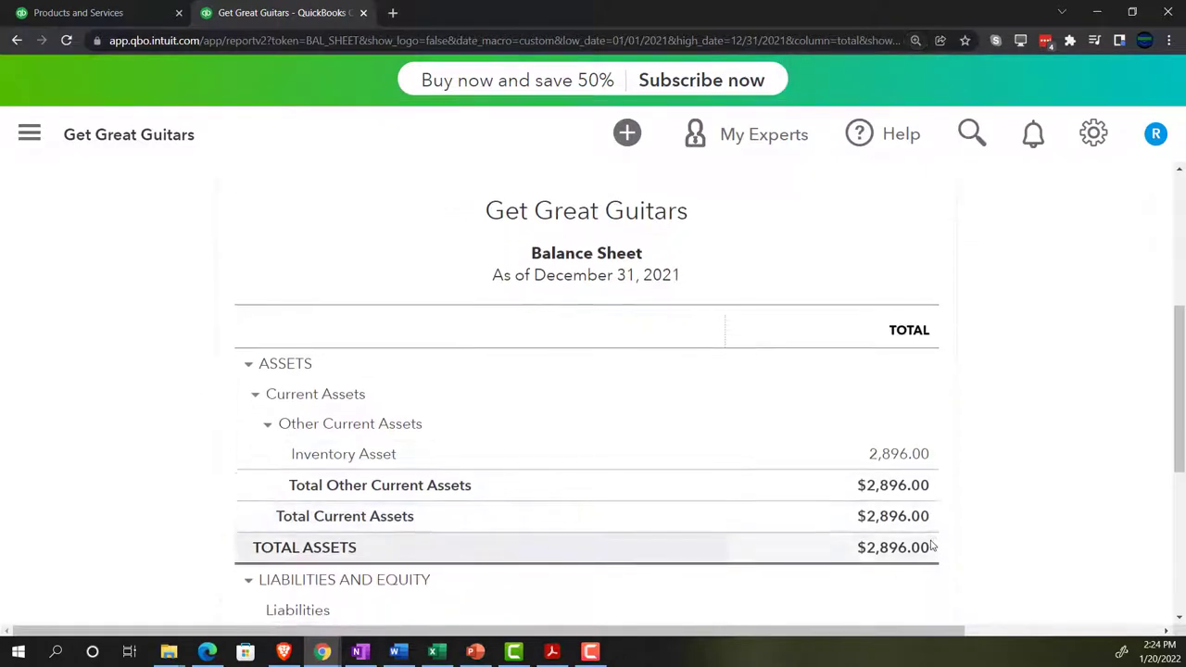
{"action": "left_click", "coordinate": [552, 654]}
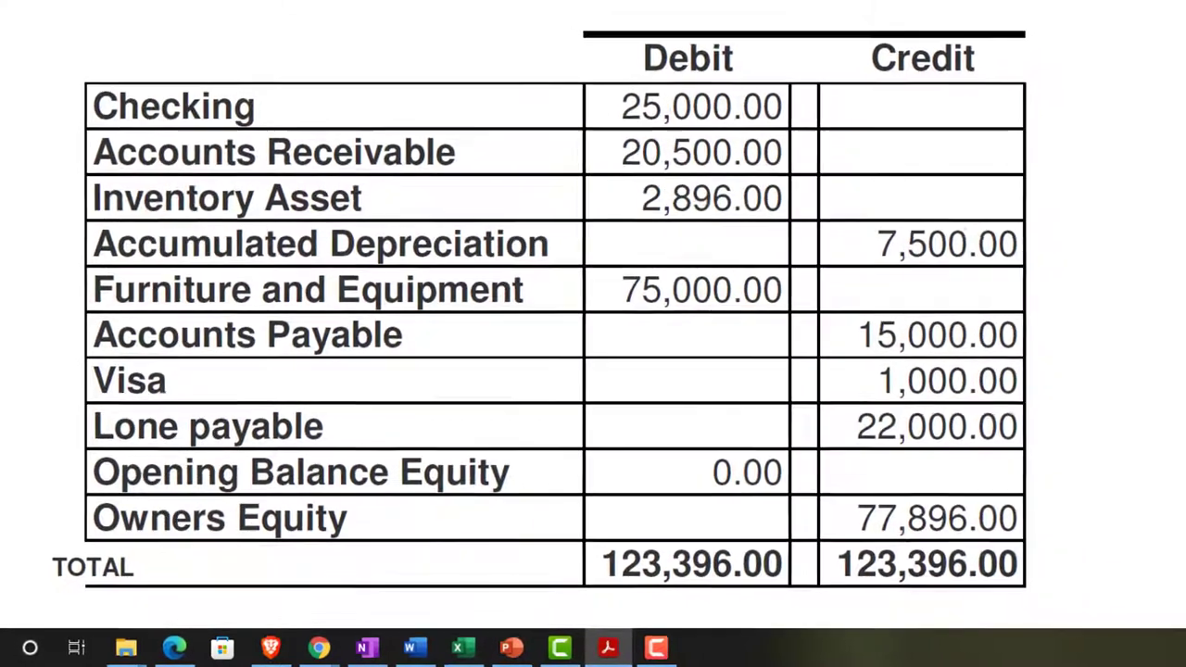
{"action": "key", "text": "alt+Tab"}
Step: Review the equity section of the Balance Sheet and open the transaction detail behind Opening balance equity
{"action": "scroll", "coordinate": [964, 412], "scroll_direction": "down", "scroll_amount": 2}
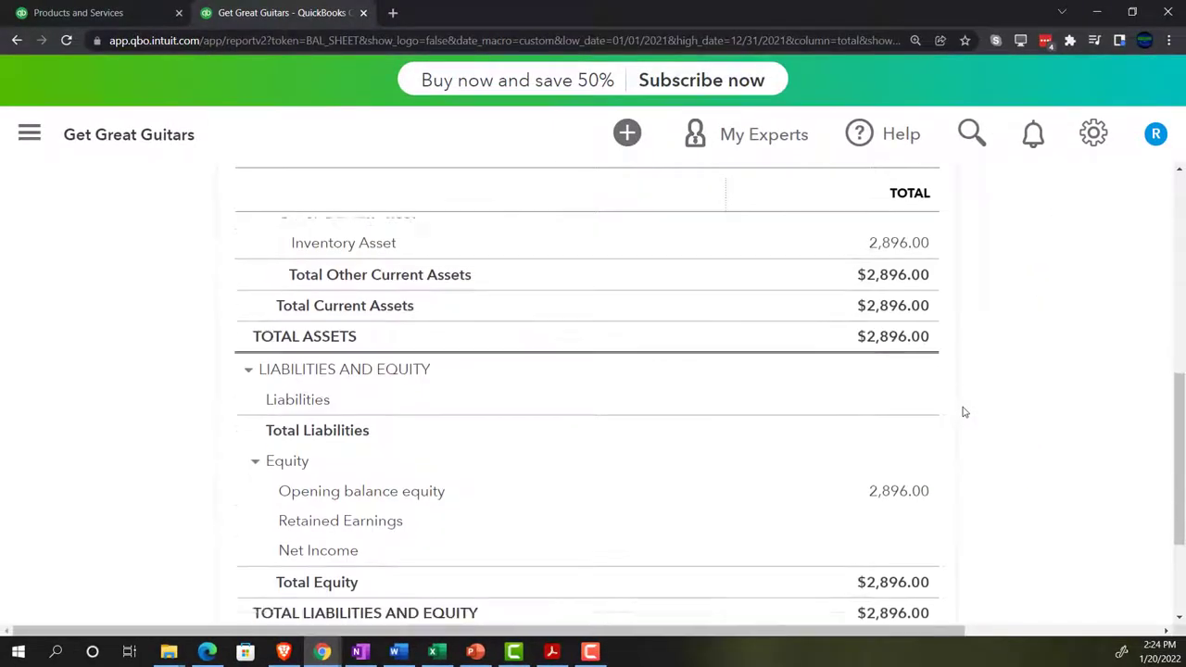
{"action": "scroll", "coordinate": [964, 413], "scroll_direction": "down", "scroll_amount": 2}
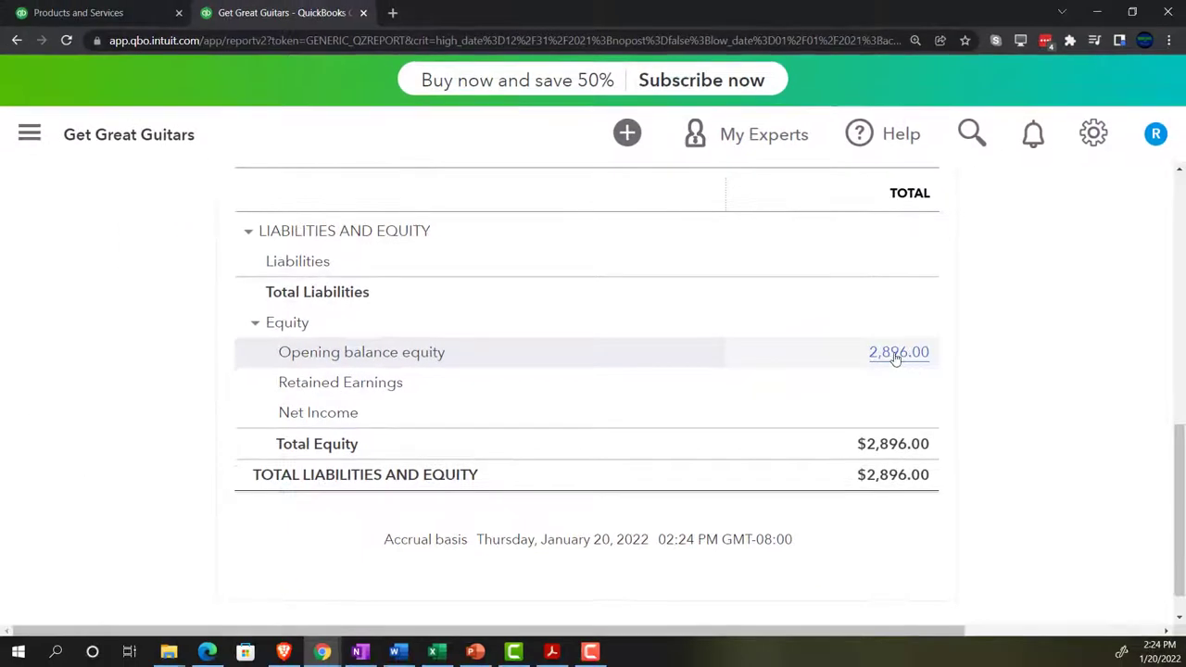
{"action": "left_click", "coordinate": [895, 354]}
{"action": "scroll", "coordinate": [706, 432], "scroll_direction": "down", "scroll_amount": 2}
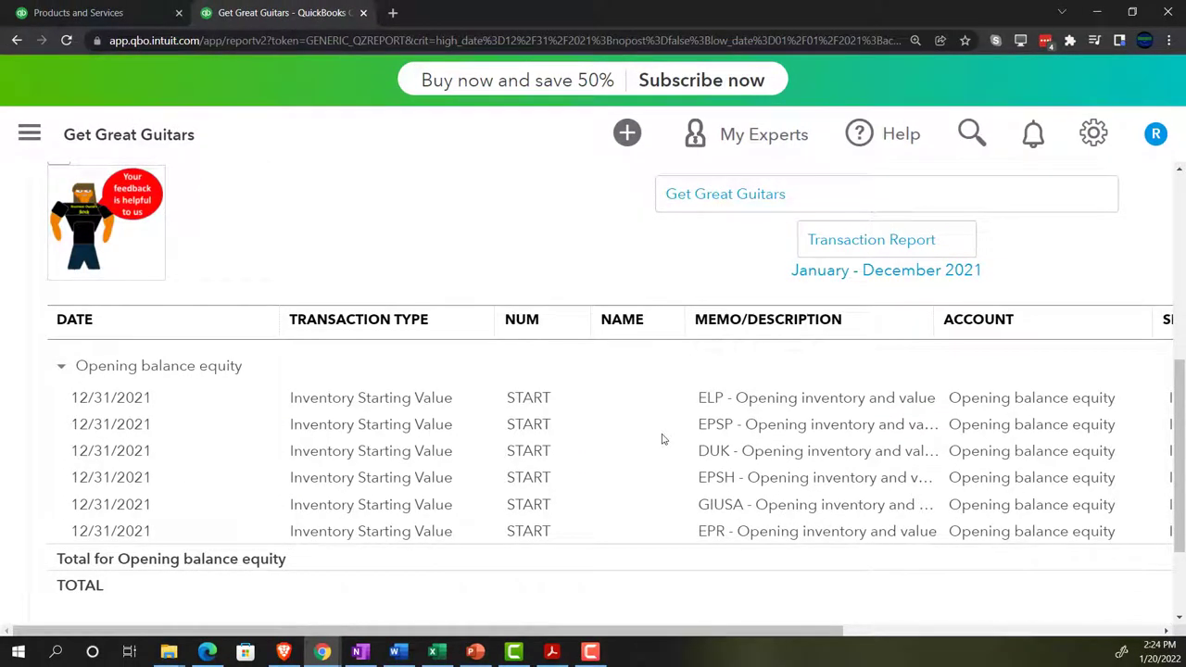
Step: Return from the Opening balance equity transaction detail to the Balance Sheet summary
{"action": "scroll", "coordinate": [419, 377], "scroll_direction": "up", "scroll_amount": 3}
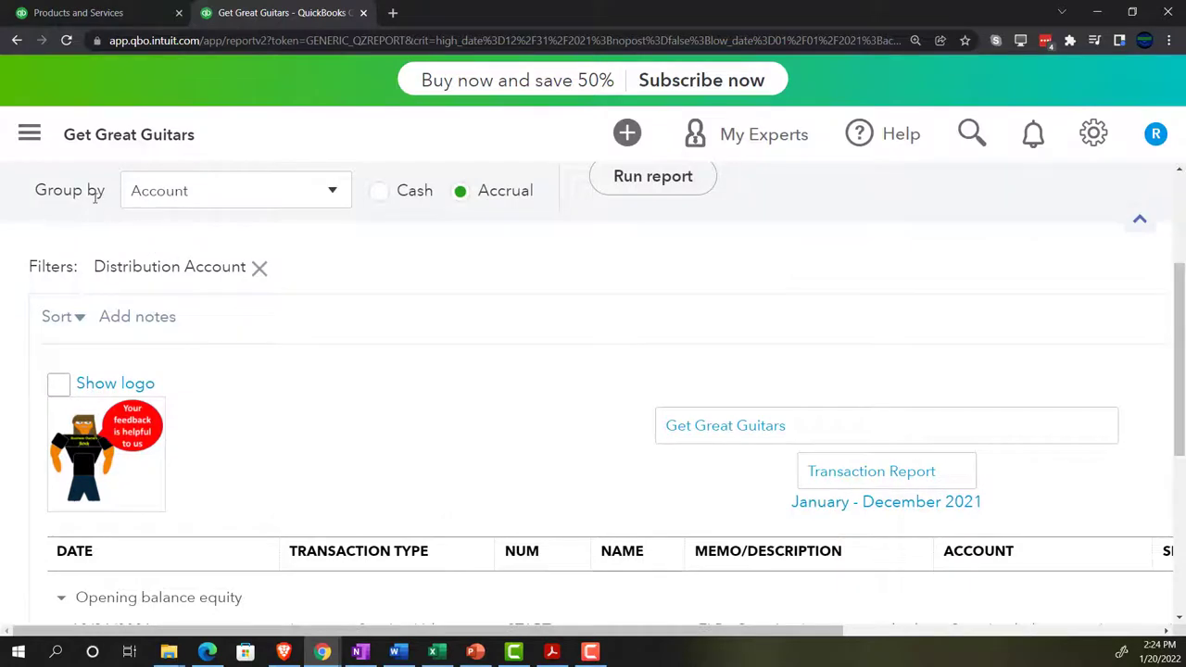
{"action": "scroll", "coordinate": [130, 345], "scroll_direction": "up", "scroll_amount": 3}
{"action": "left_click", "coordinate": [84, 255]}
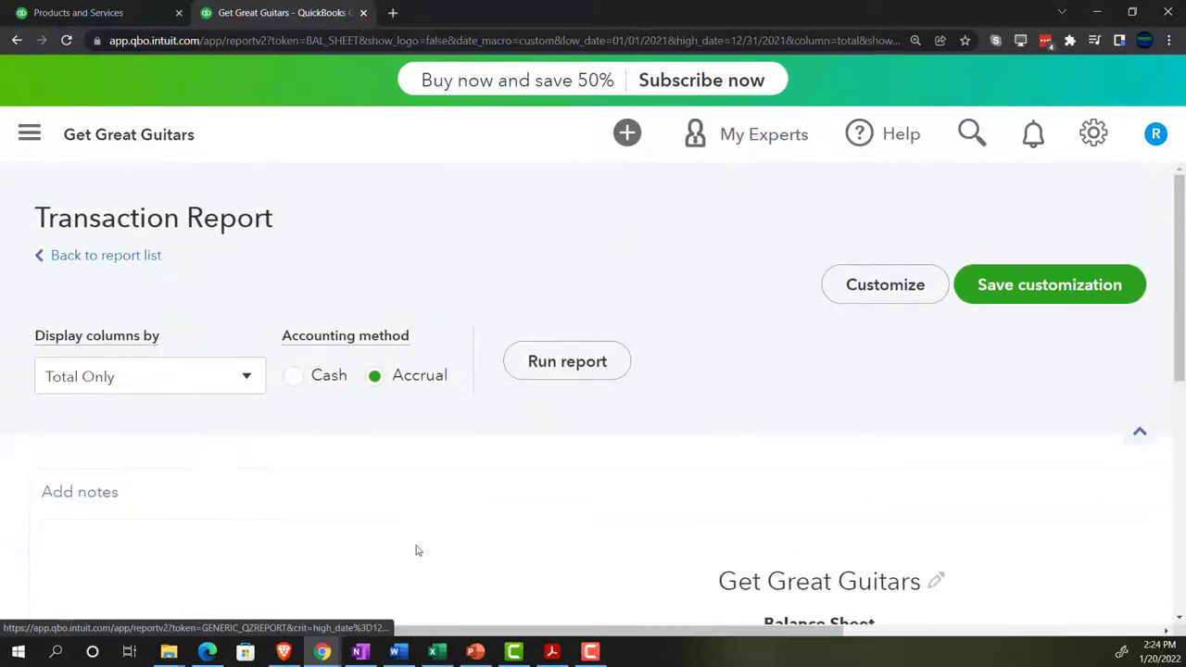
Step: Review the equity balances in the trial balance PDF in Acrobat, and return to the Balance Sheet's assets section in Chrome
{"action": "left_click", "coordinate": [551, 653]}
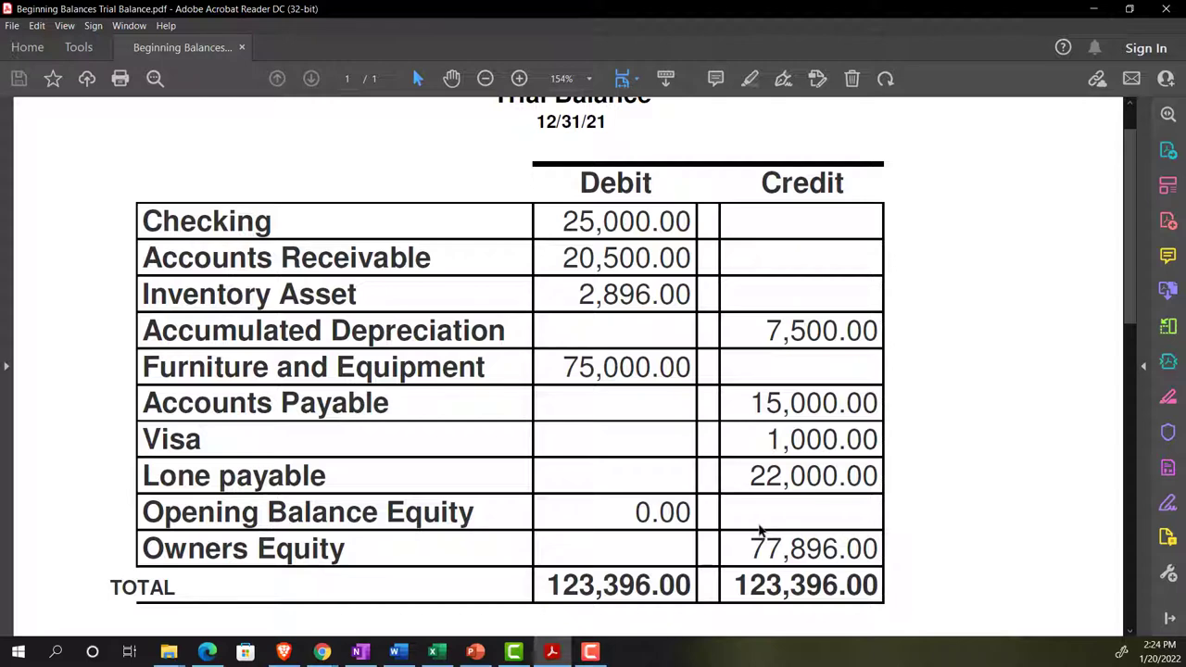
{"action": "left_click", "coordinate": [1094, 11]}
{"action": "scroll", "coordinate": [535, 439], "scroll_direction": "up", "scroll_amount": 5}
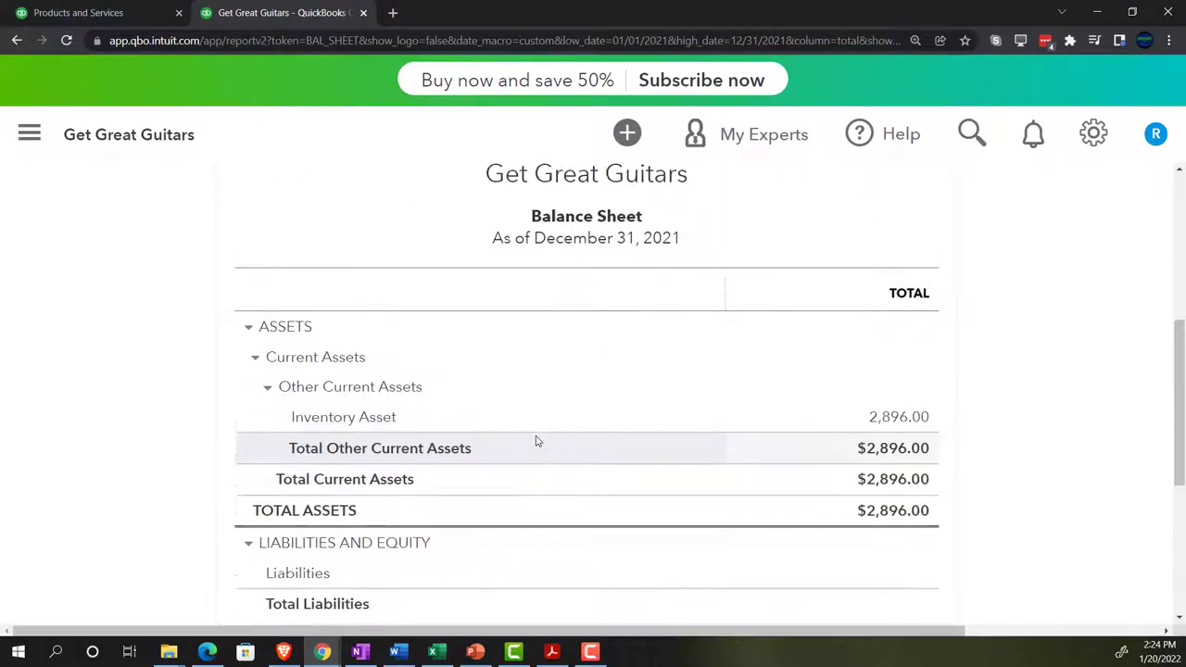
{"action": "scroll", "coordinate": [535, 439], "scroll_direction": "up", "scroll_amount": 1}
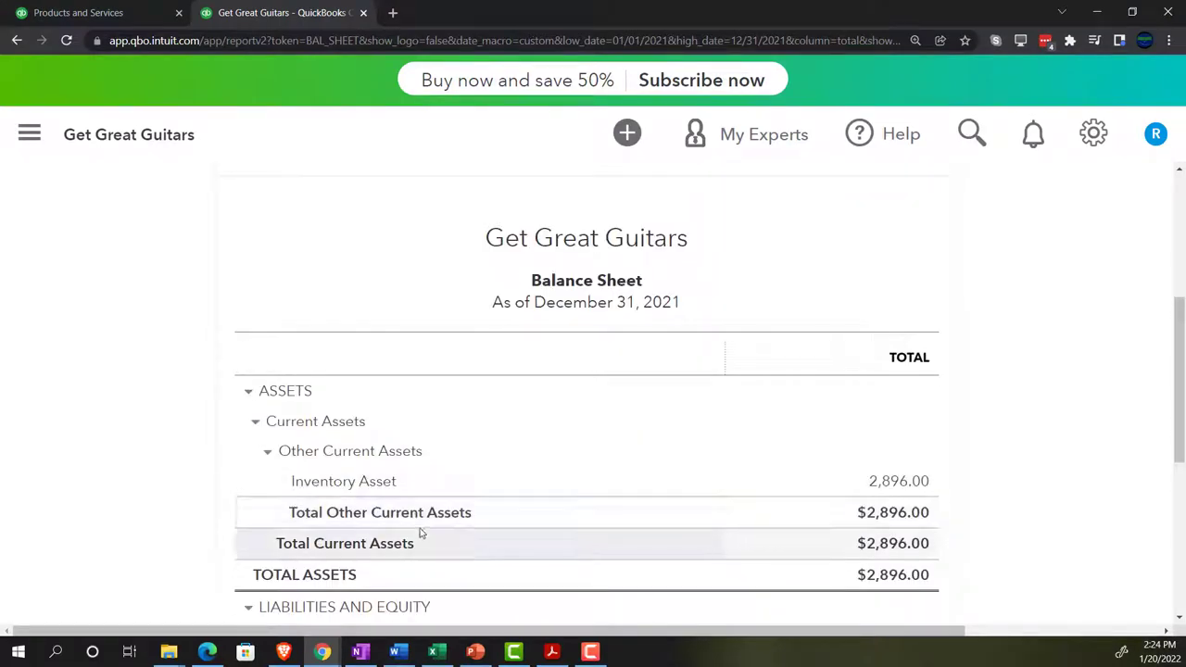
Step: Duplicate the Balance Sheet browser tab, open the Reports list in the copy, and collapse the navigation pane
{"action": "right_click", "coordinate": [312, 11]}
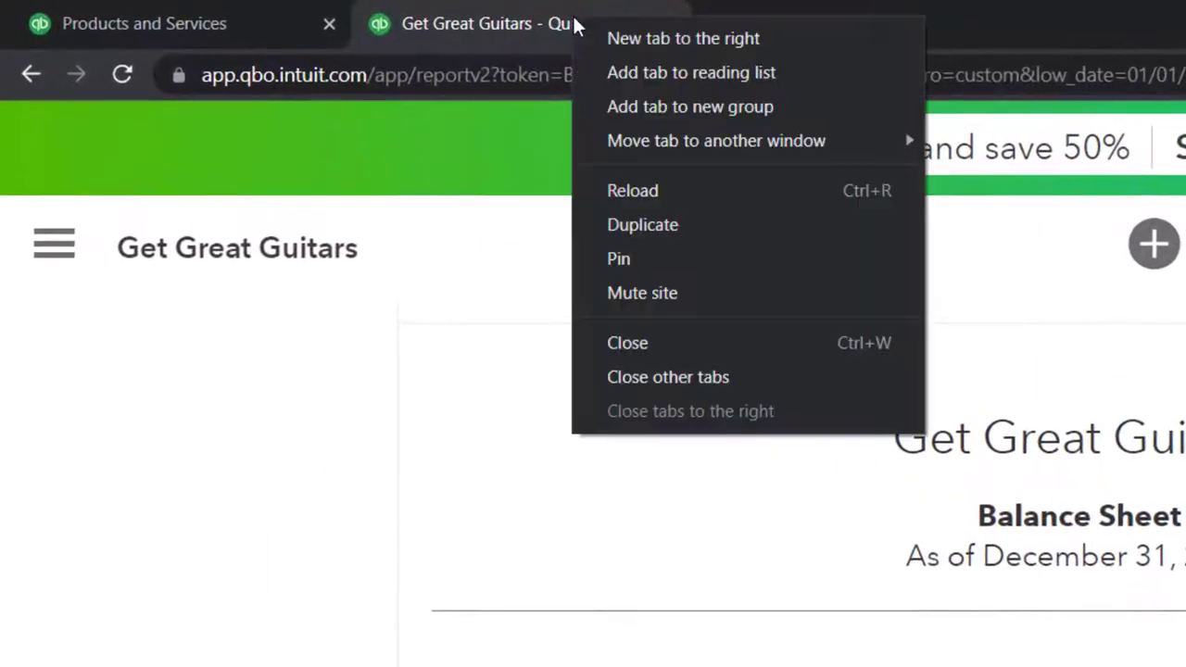
{"action": "left_click", "coordinate": [648, 225]}
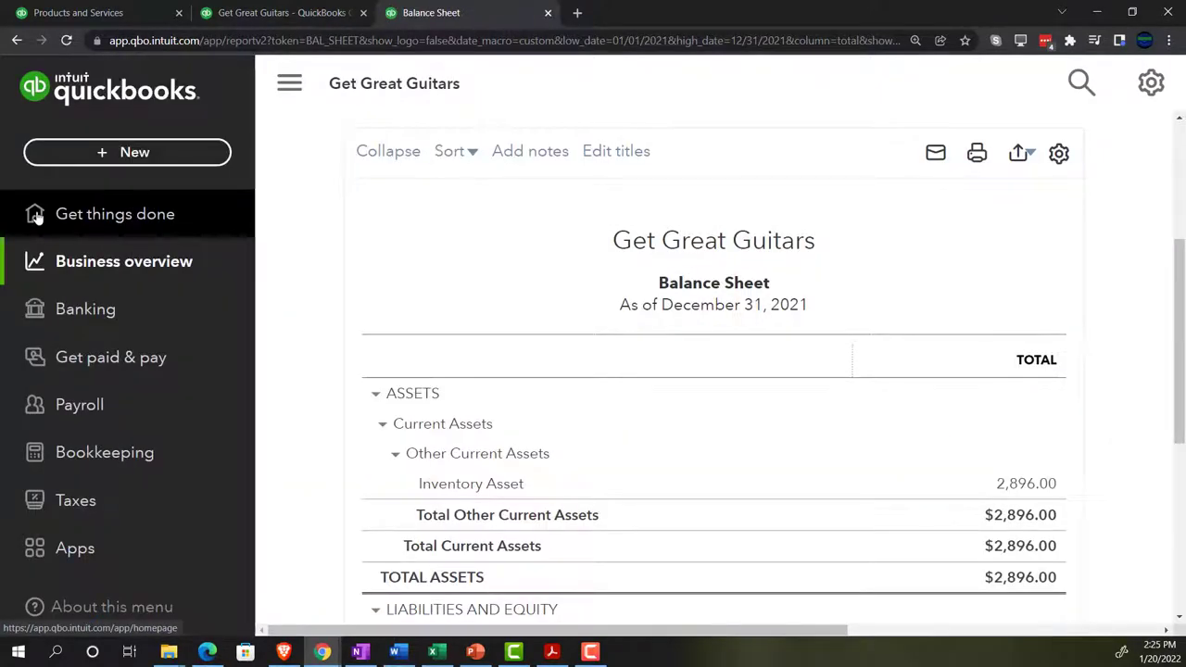
{"action": "left_click", "coordinate": [35, 215]}
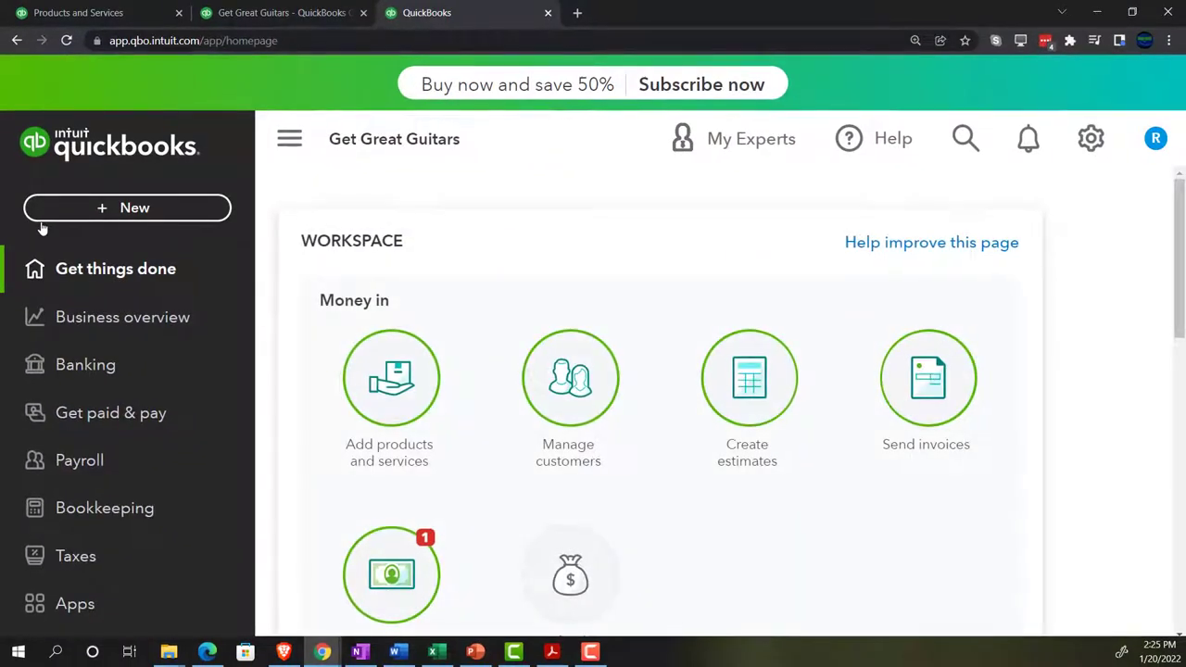
{"action": "left_click", "coordinate": [78, 318]}
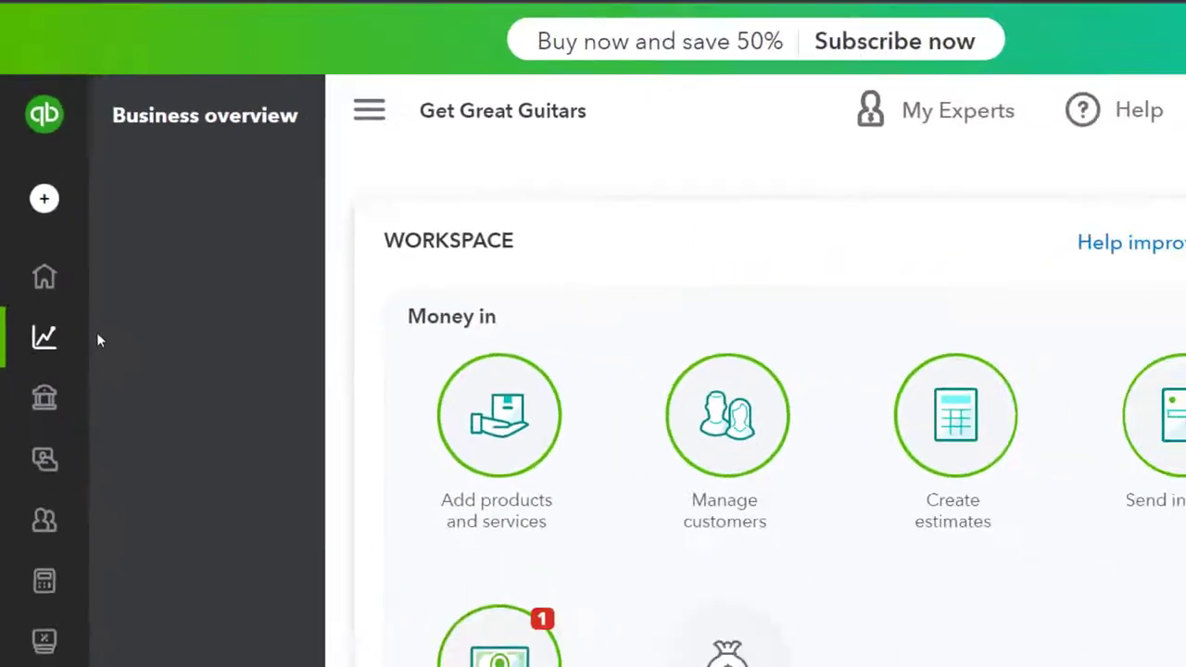
{"action": "left_click", "coordinate": [160, 341]}
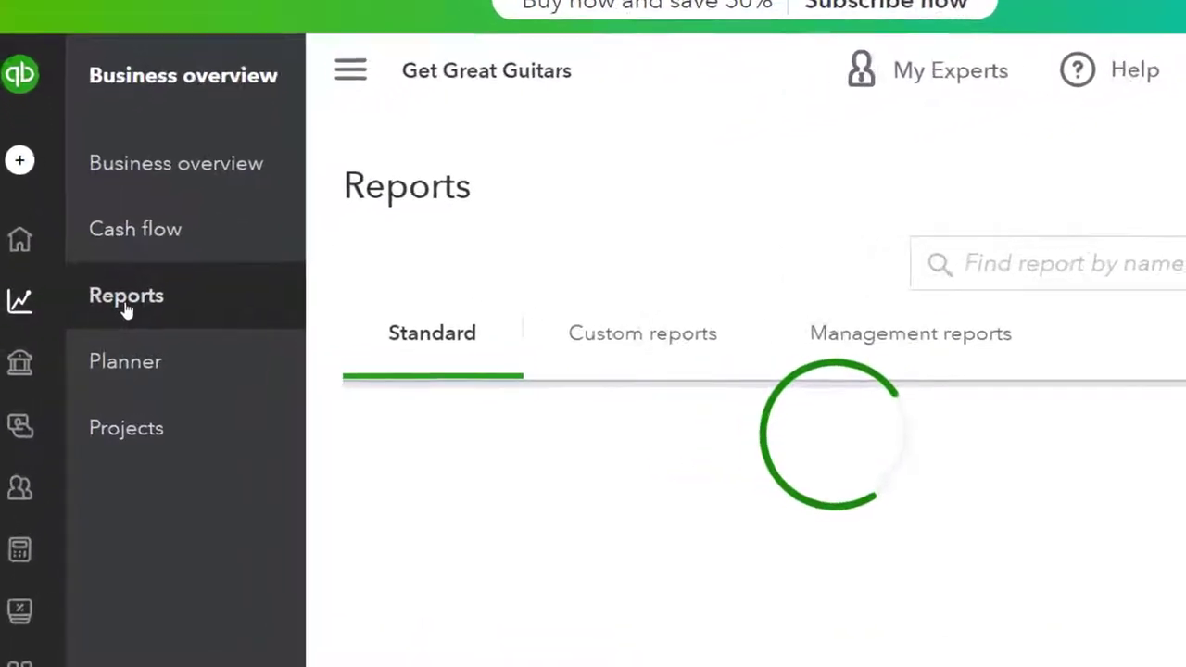
{"action": "left_click", "coordinate": [350, 71]}
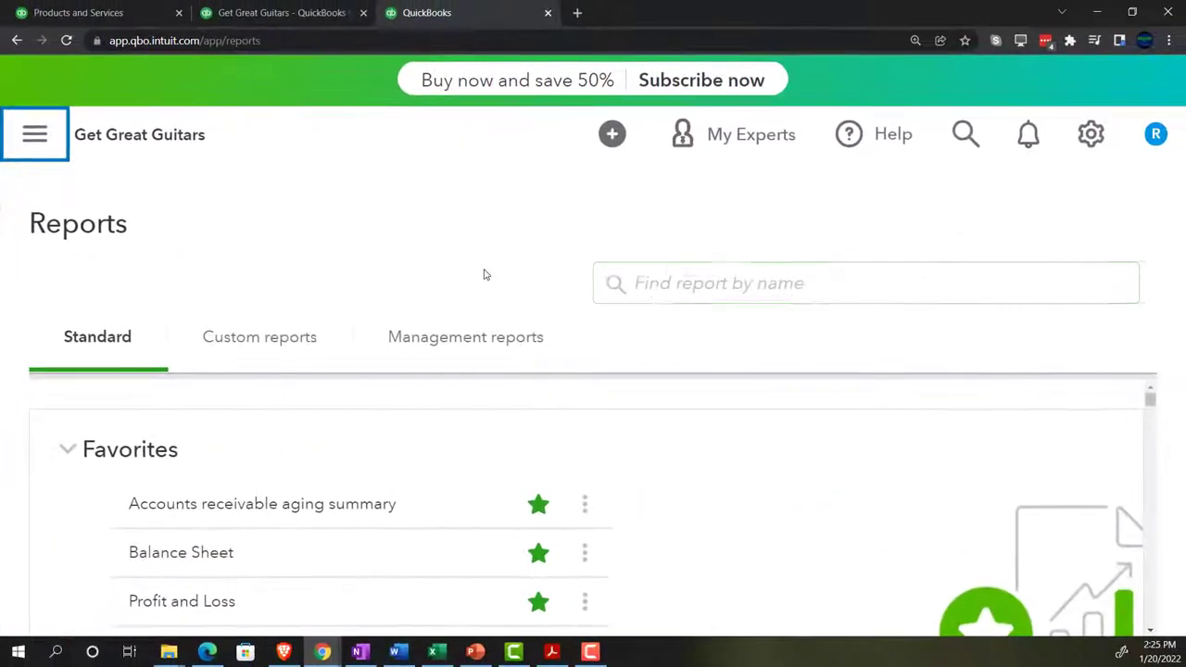
Step: Search the reports for "inv", open the Inventory Valuation Summary, and compare its total asset value with the Balance Sheet's Inventory Asset
{"action": "left_click", "coordinate": [671, 289]}
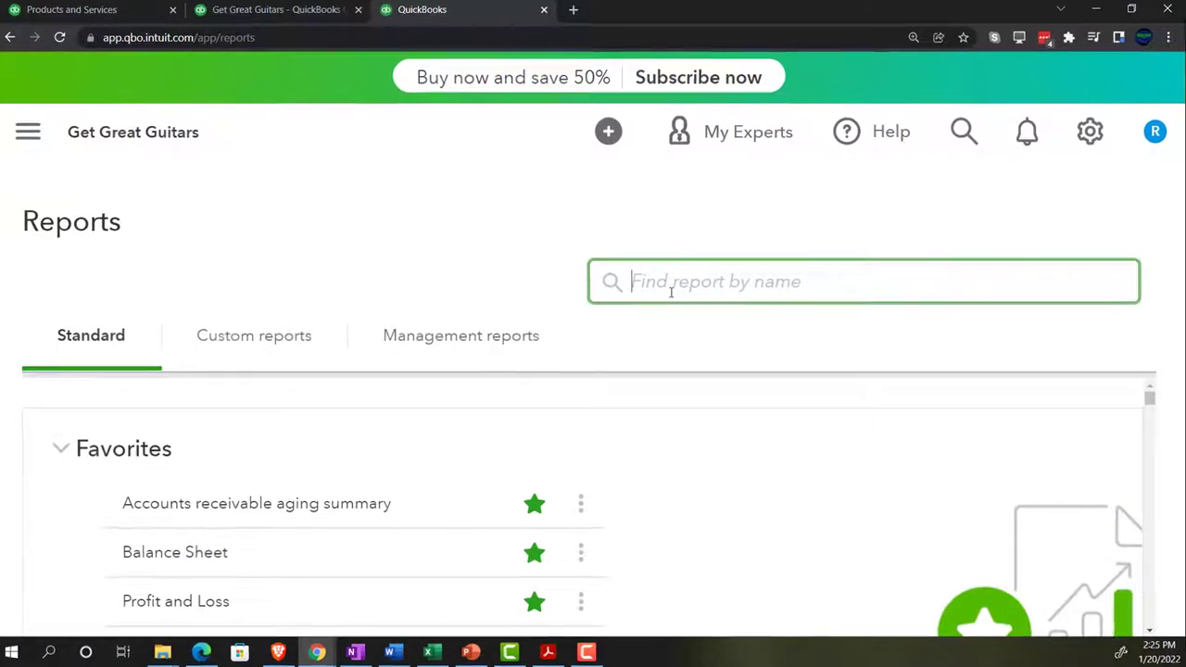
{"action": "type", "text": "inv"}
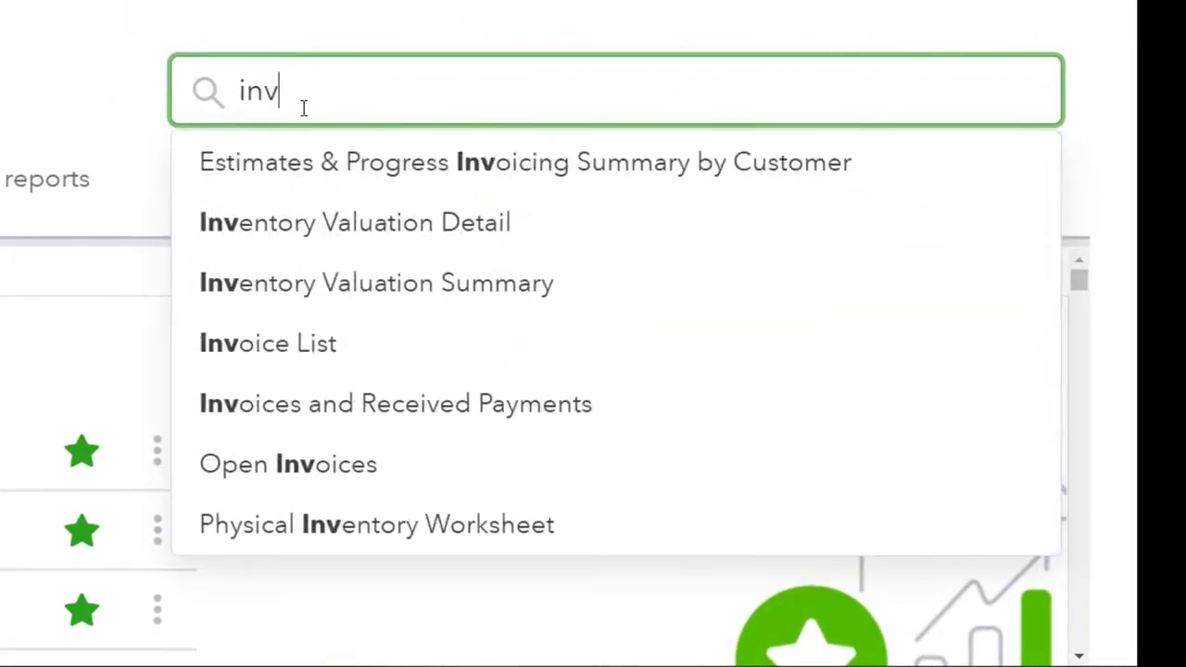
{"action": "key", "text": "Down"}
{"action": "key", "text": "Down"}
{"action": "key", "text": "Down"}
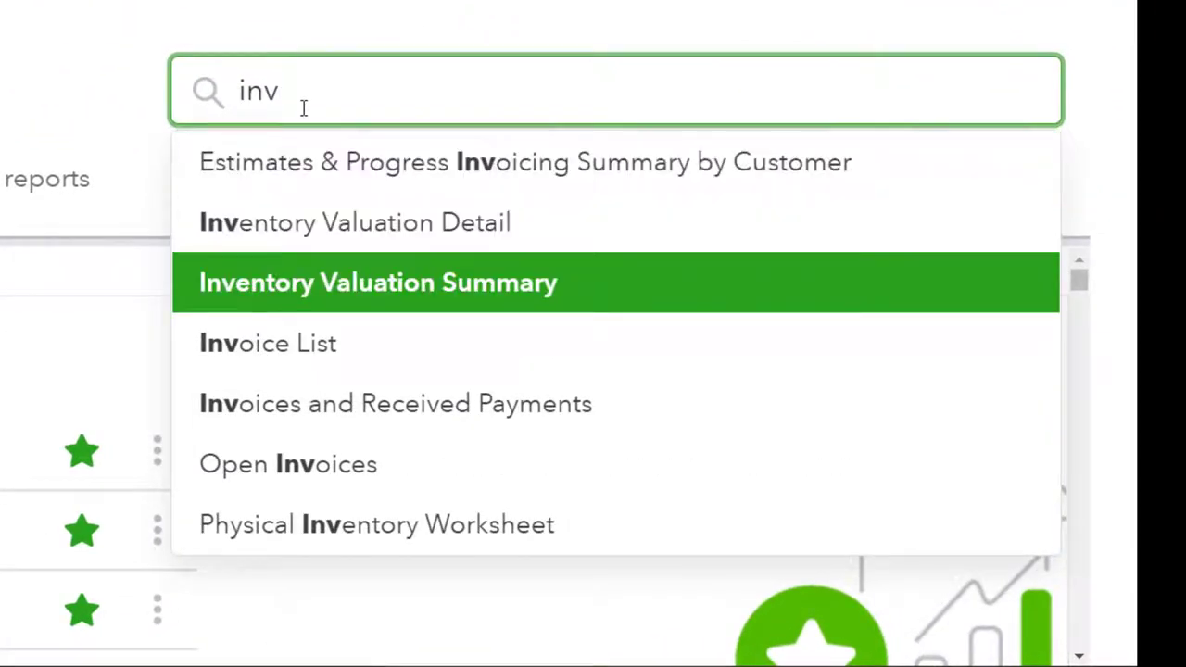
{"action": "key", "text": "Return"}
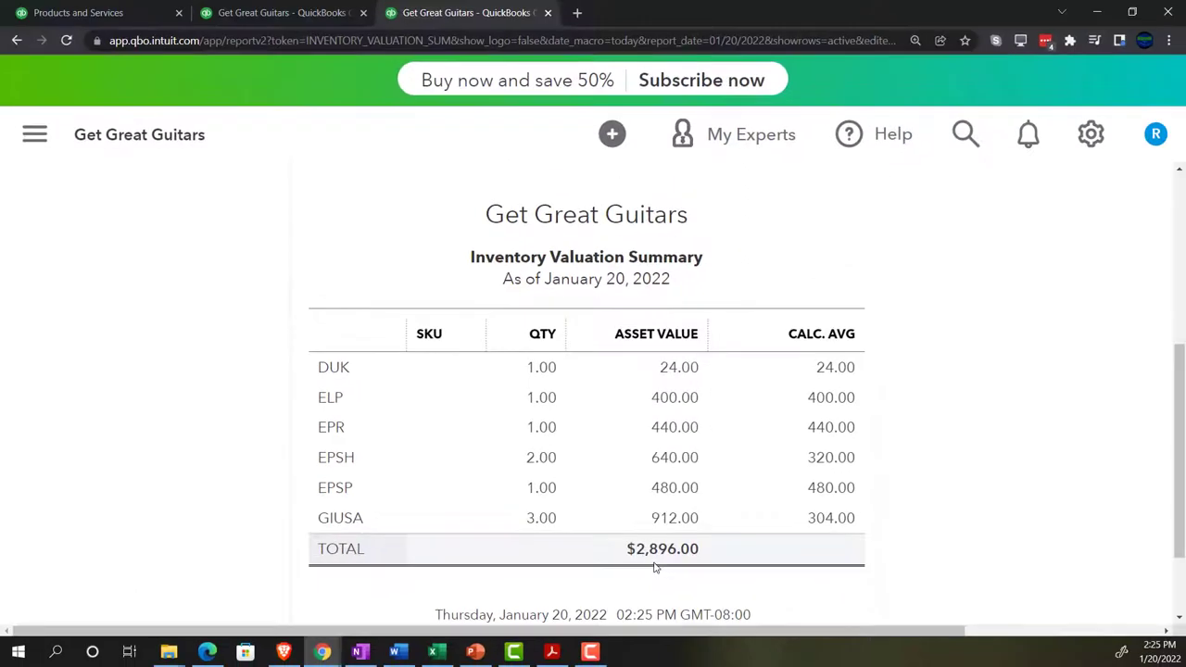
{"action": "left_click", "coordinate": [283, 13]}
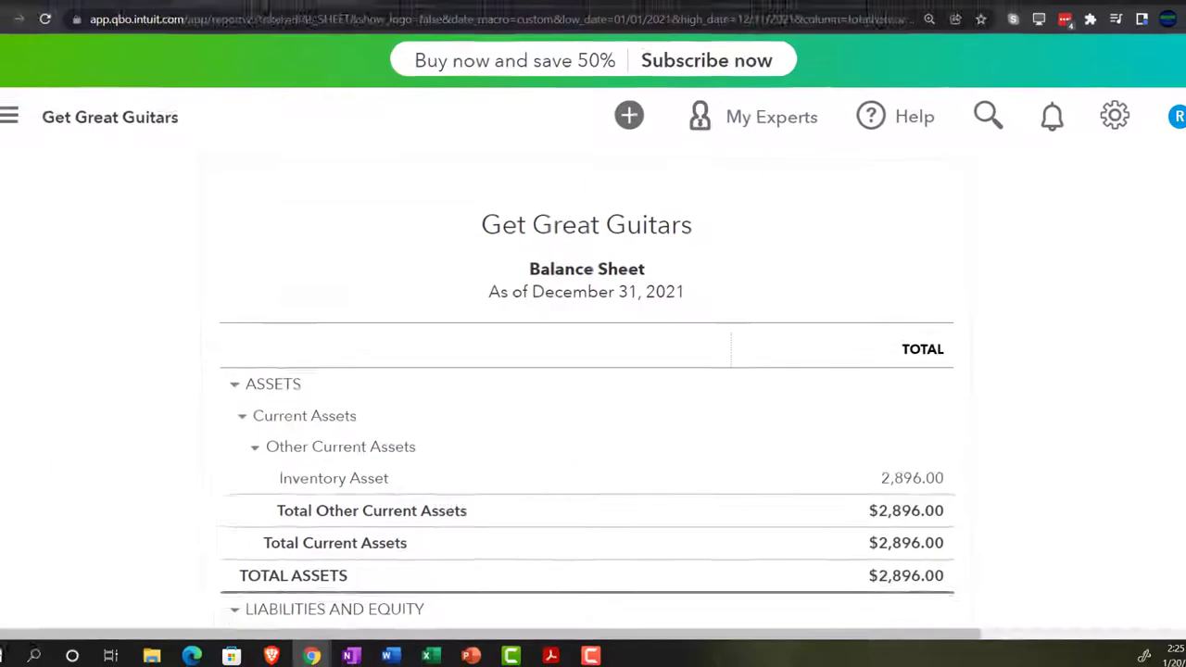
Step: Return to the Products and Services browser tab and open a new invoice form
{"action": "left_click", "coordinate": [109, 10]}
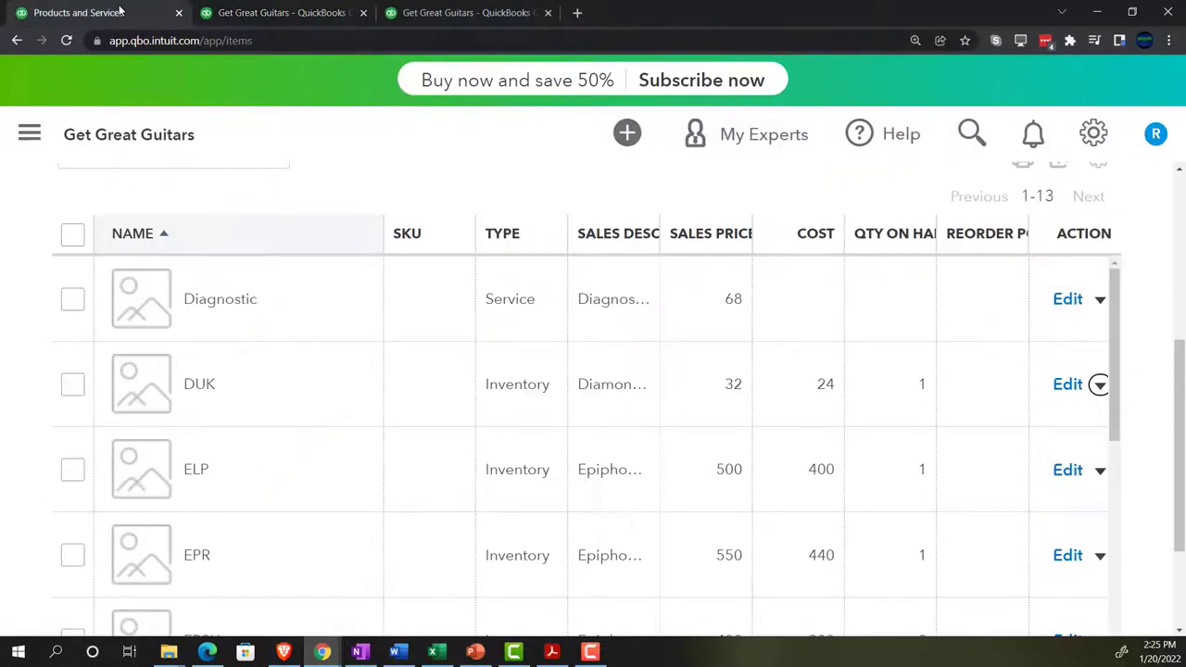
{"action": "left_click", "coordinate": [32, 135]}
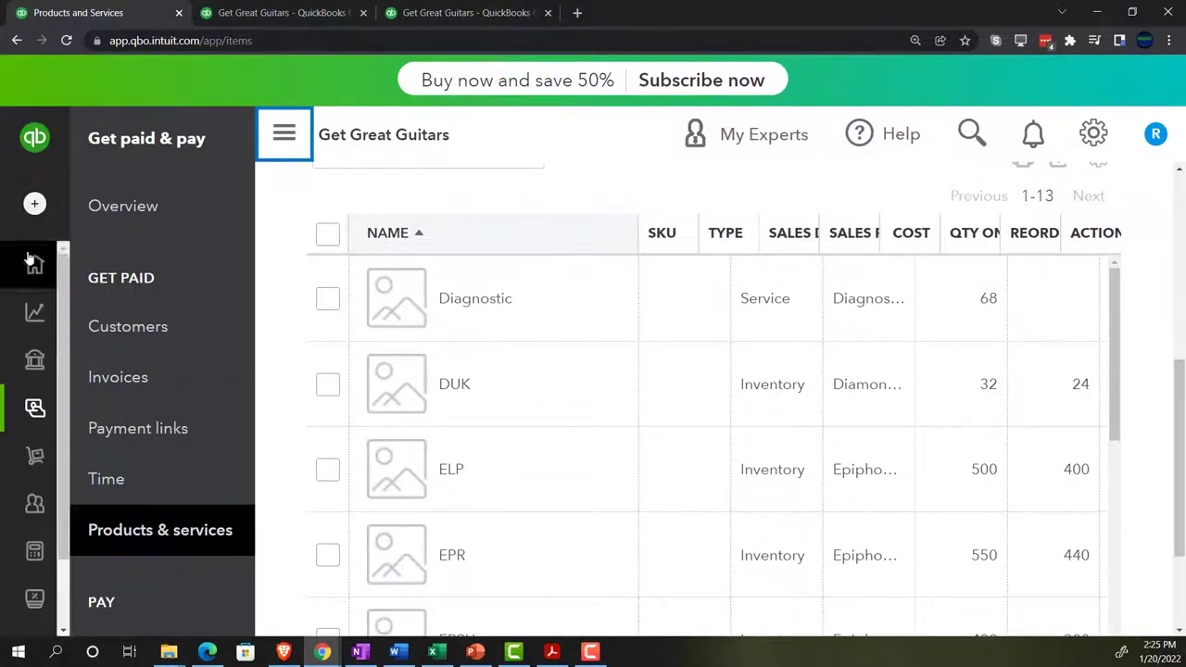
{"action": "mouse_move", "coordinate": [30, 256]}
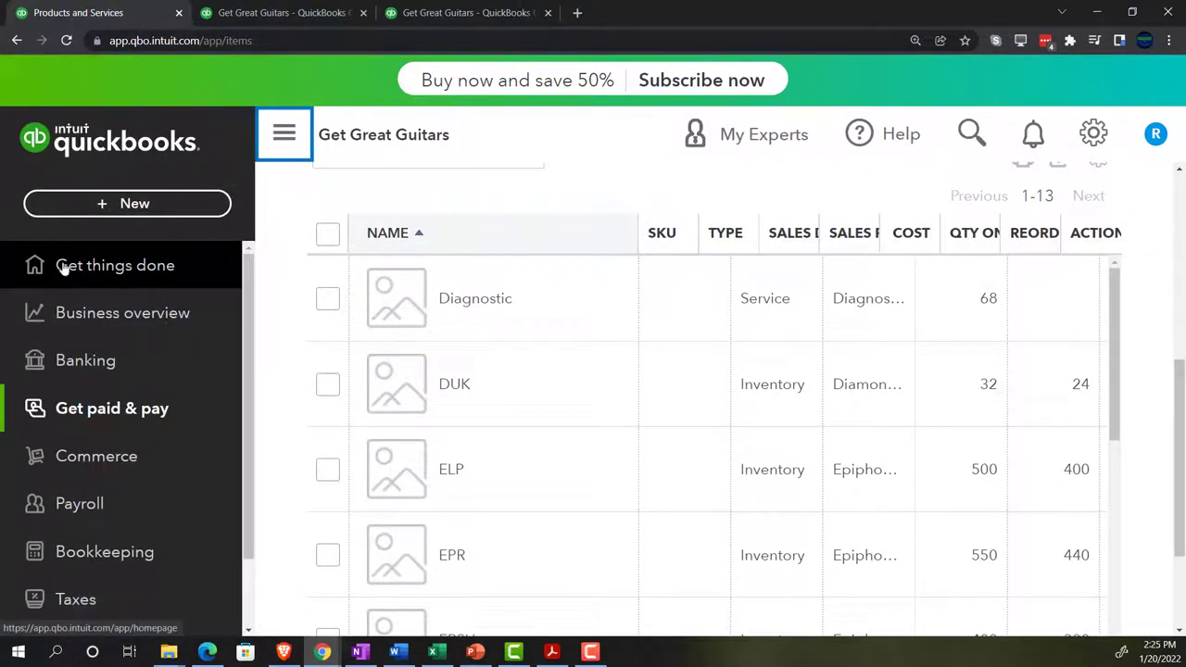
{"action": "left_click", "coordinate": [121, 203]}
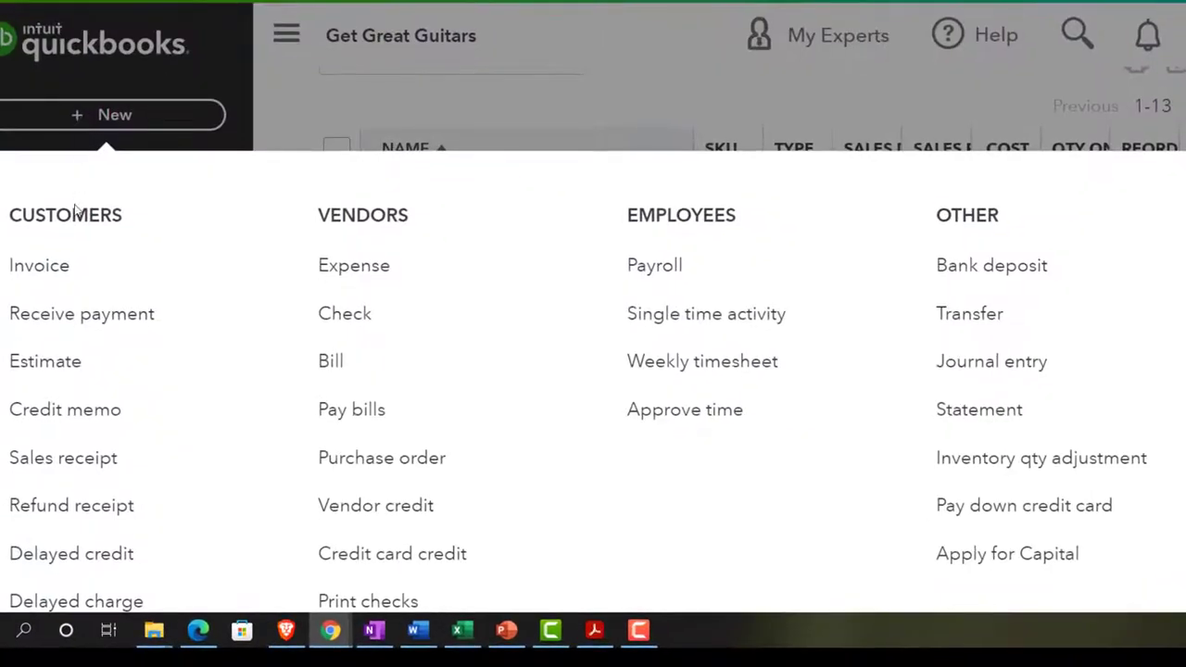
{"action": "left_click", "coordinate": [56, 268]}
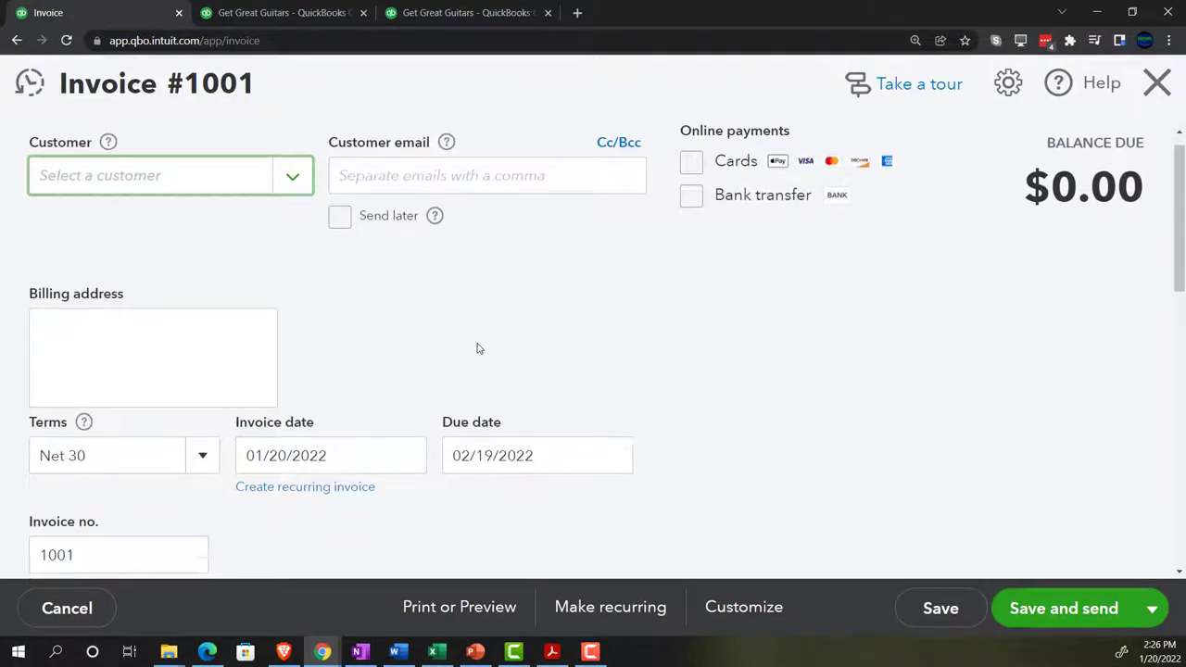
Step: Dismiss the add-a-product tip and select EPSH as the product on the invoice's first line
{"action": "scroll", "coordinate": [477, 347], "scroll_direction": "down", "scroll_amount": 3}
{"action": "scroll", "coordinate": [477, 348], "scroll_direction": "down", "scroll_amount": 2}
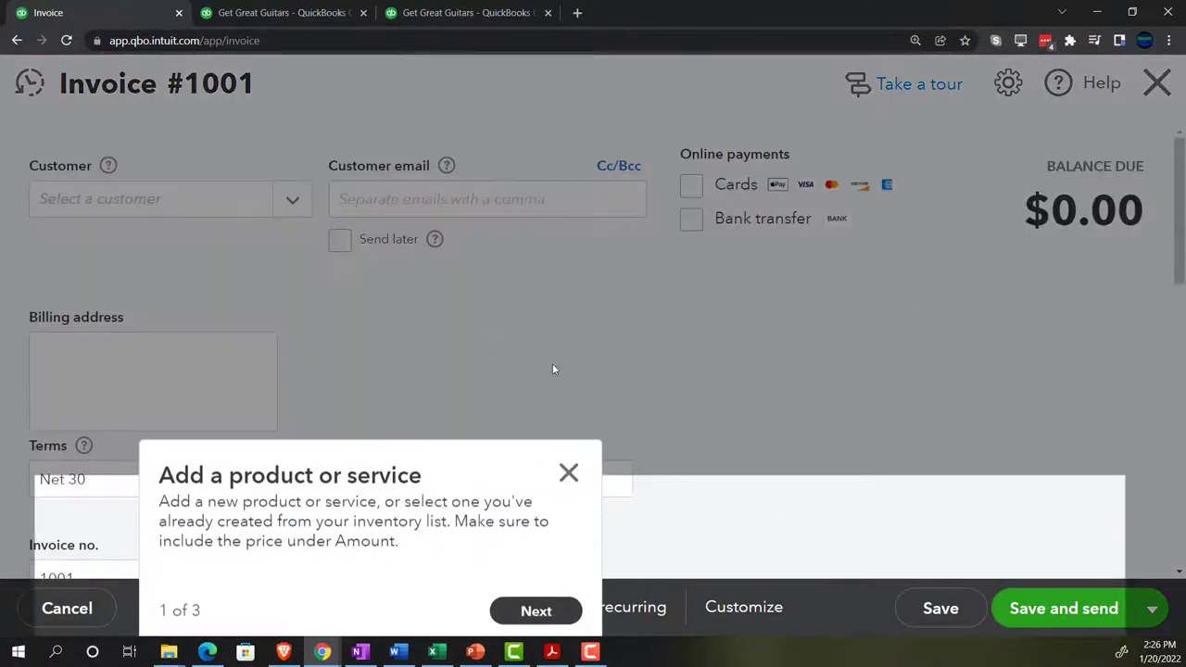
{"action": "left_click", "coordinate": [568, 471]}
{"action": "scroll", "coordinate": [463, 366], "scroll_direction": "down", "scroll_amount": 5}
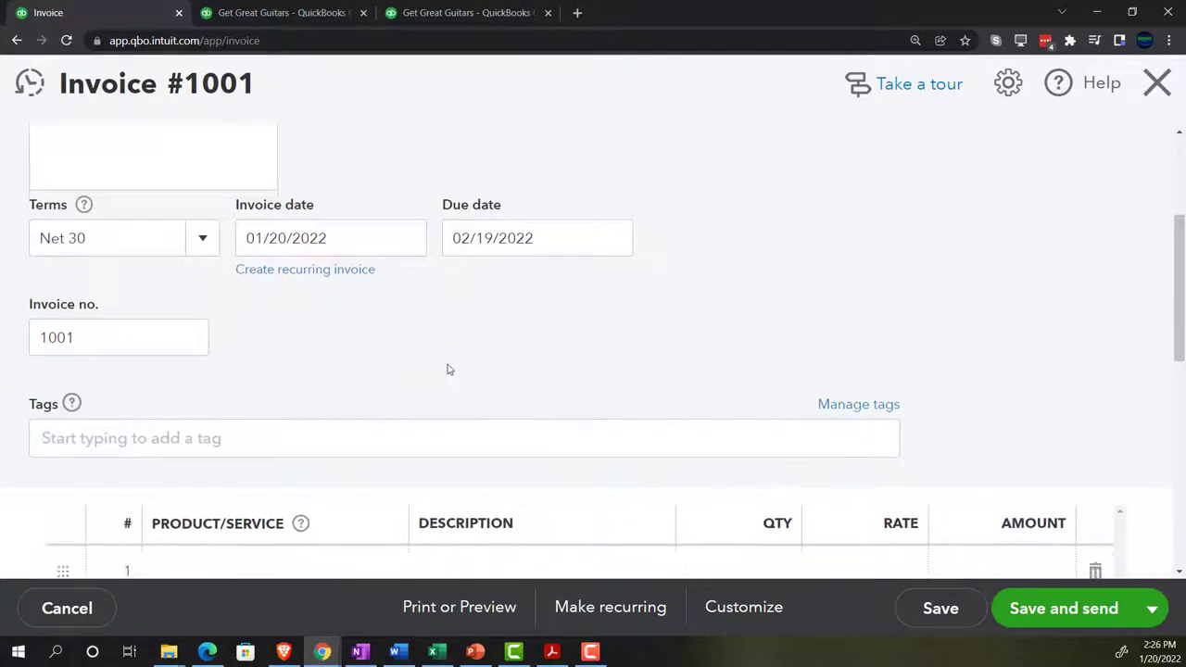
{"action": "left_click", "coordinate": [372, 353]}
{"action": "left_click", "coordinate": [500, 391]}
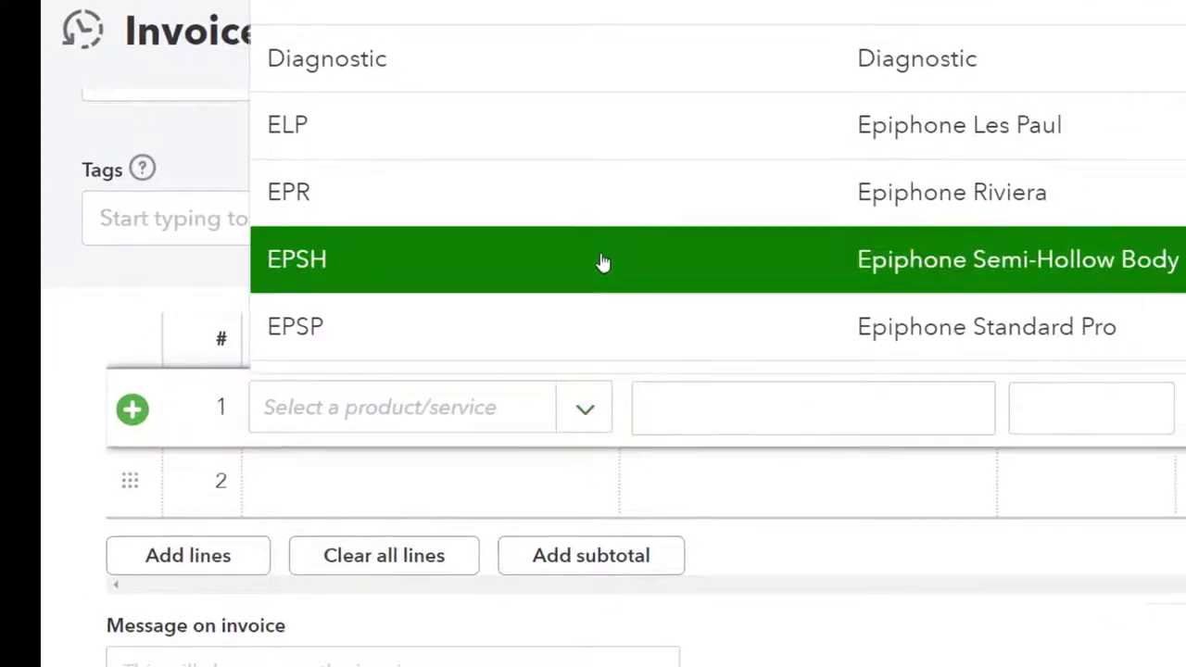
{"action": "left_click", "coordinate": [602, 262]}
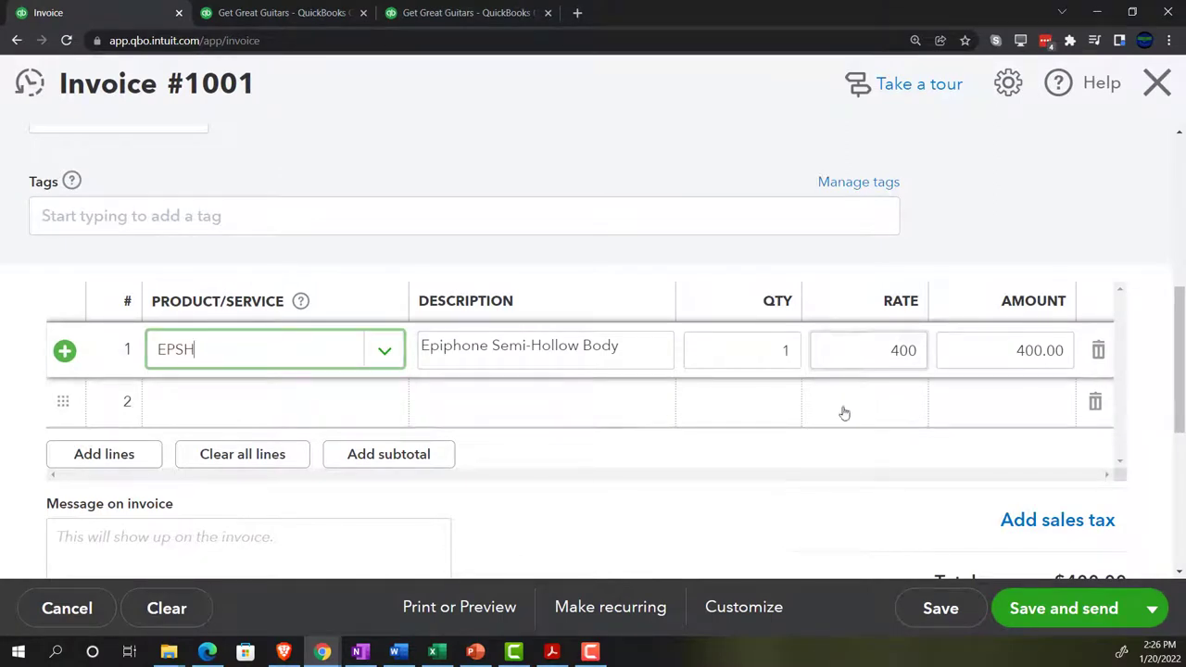
Step: Review the EPSH line's quantity, rate and amount and the invoice total, and close the invoice without saving
{"action": "key", "text": "Tab"}
{"action": "key", "text": "Tab"}
{"action": "key", "text": "Tab"}
{"action": "key", "text": "Tab"}
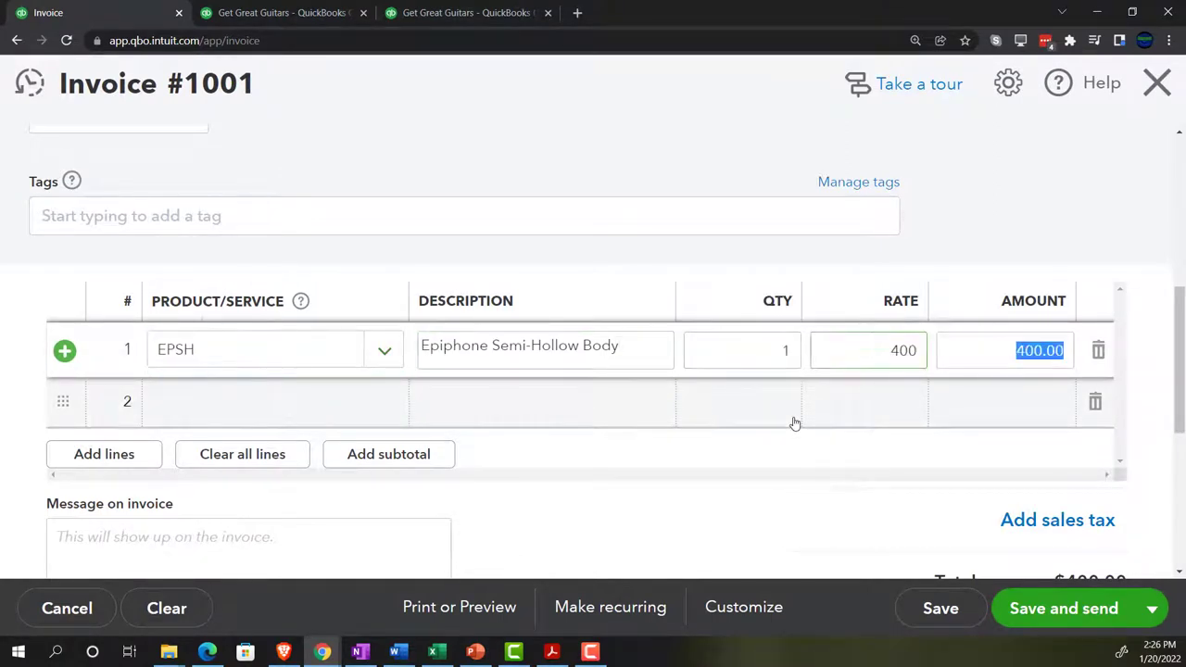
{"action": "left_click", "coordinate": [748, 423]}
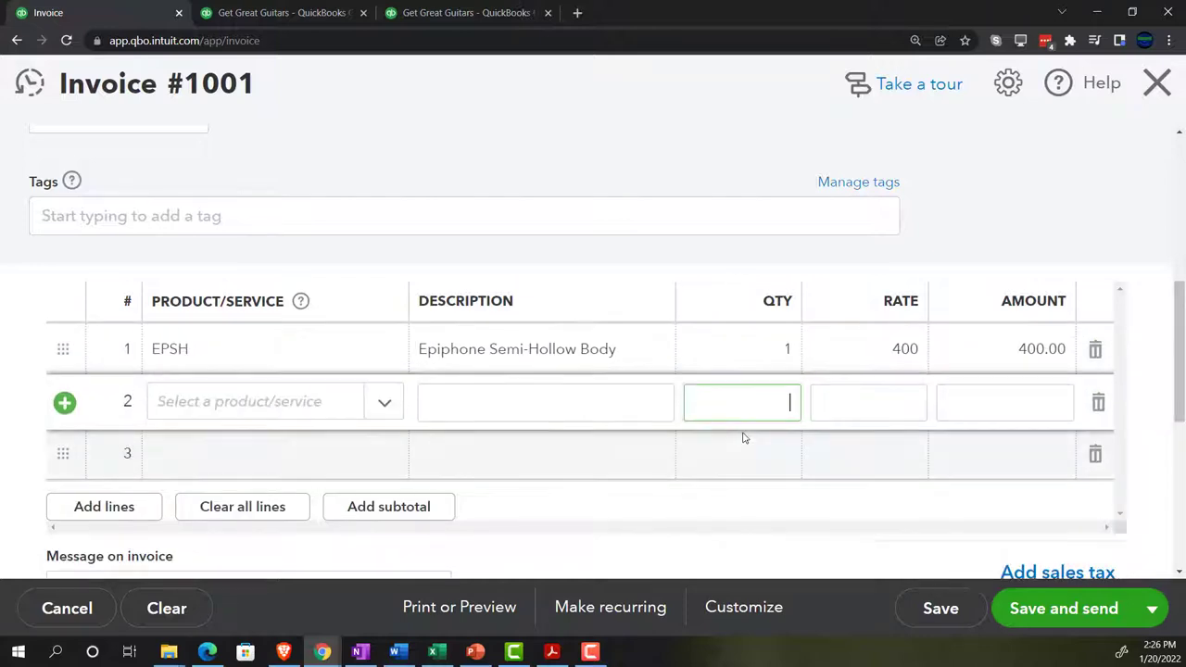
{"action": "scroll", "coordinate": [743, 438], "scroll_direction": "down", "scroll_amount": 2}
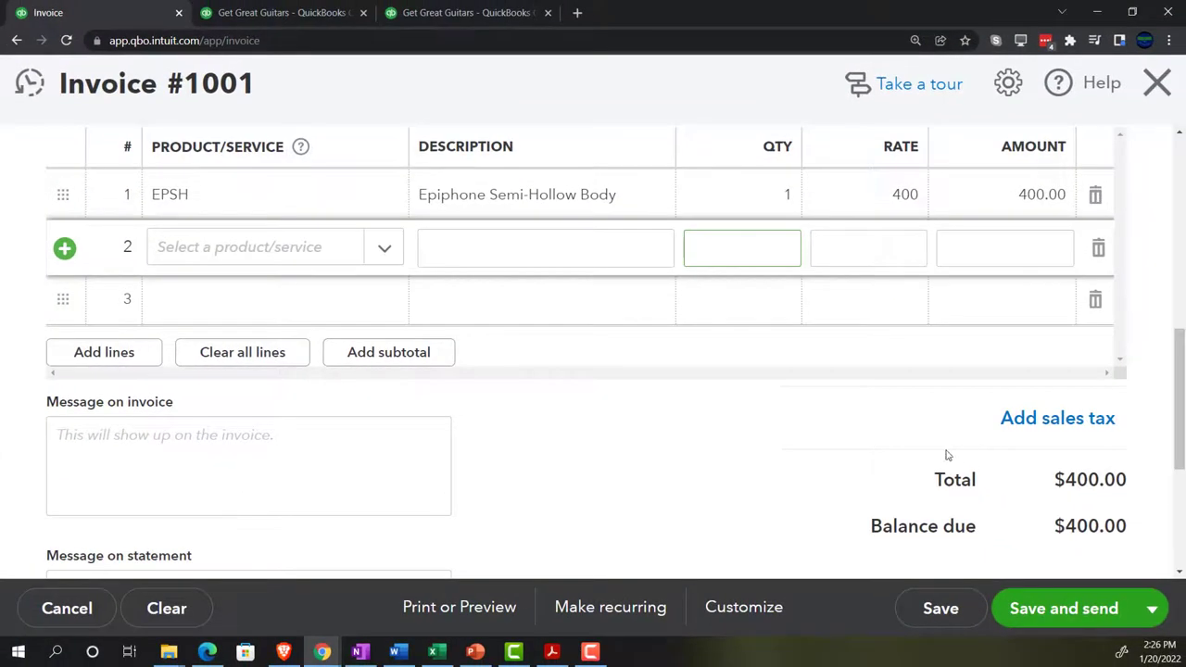
{"action": "scroll", "coordinate": [749, 474], "scroll_direction": "up", "scroll_amount": 3}
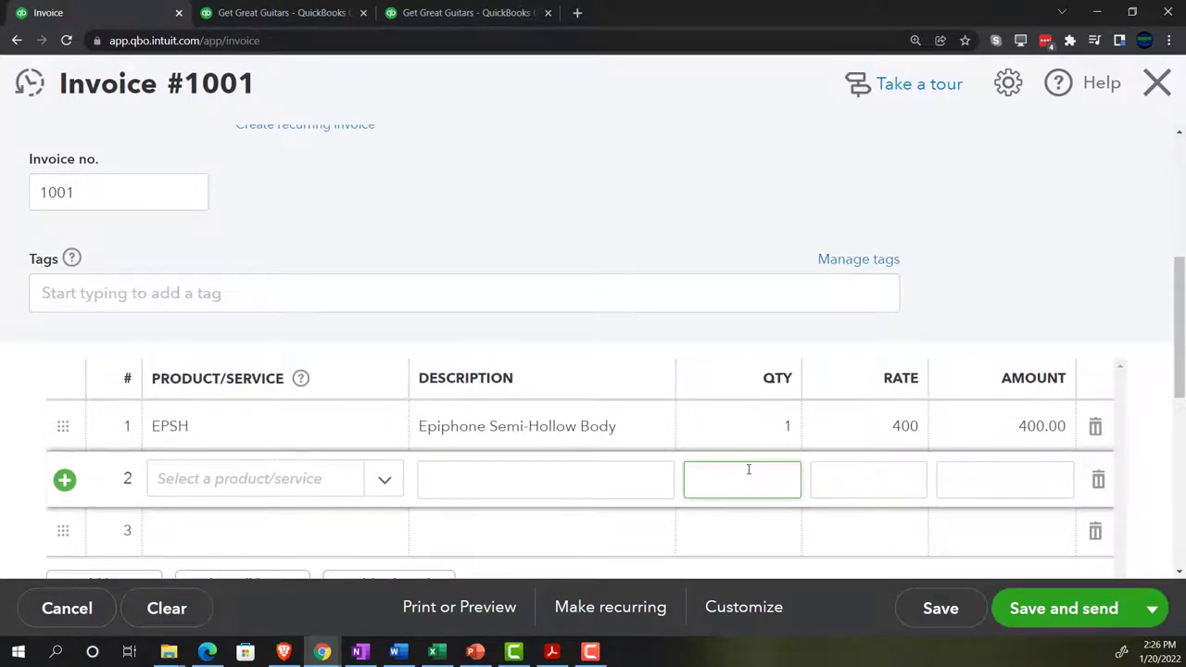
{"action": "scroll", "coordinate": [748, 474], "scroll_direction": "up", "scroll_amount": 1}
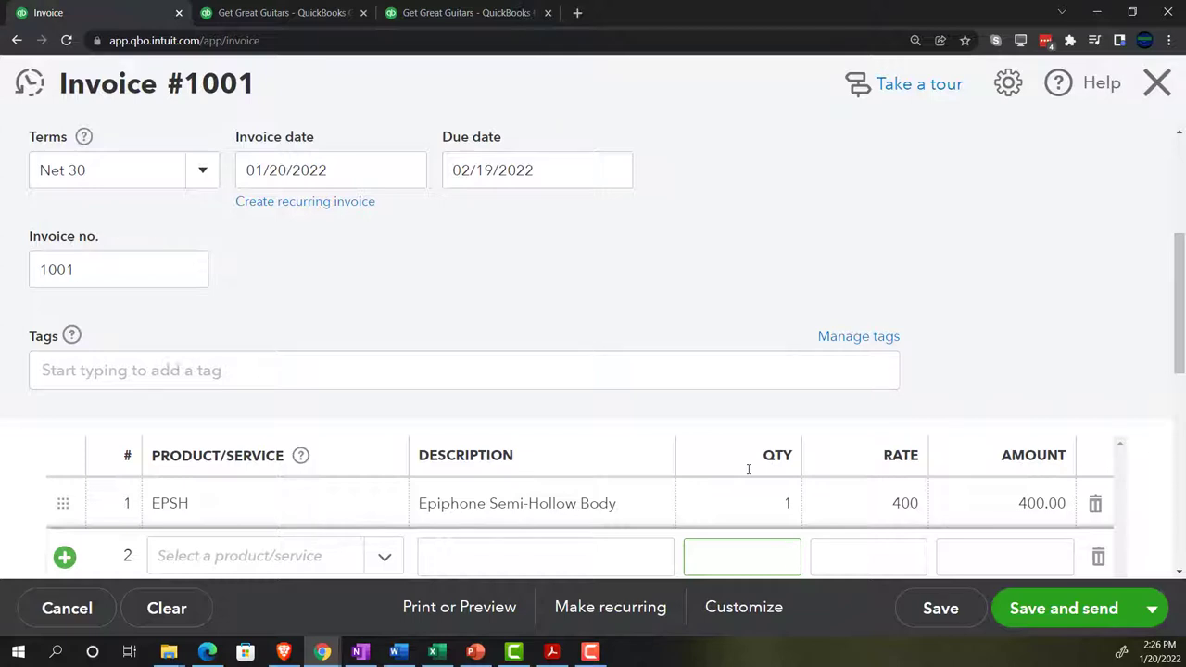
{"action": "scroll", "coordinate": [749, 469], "scroll_direction": "down", "scroll_amount": 1}
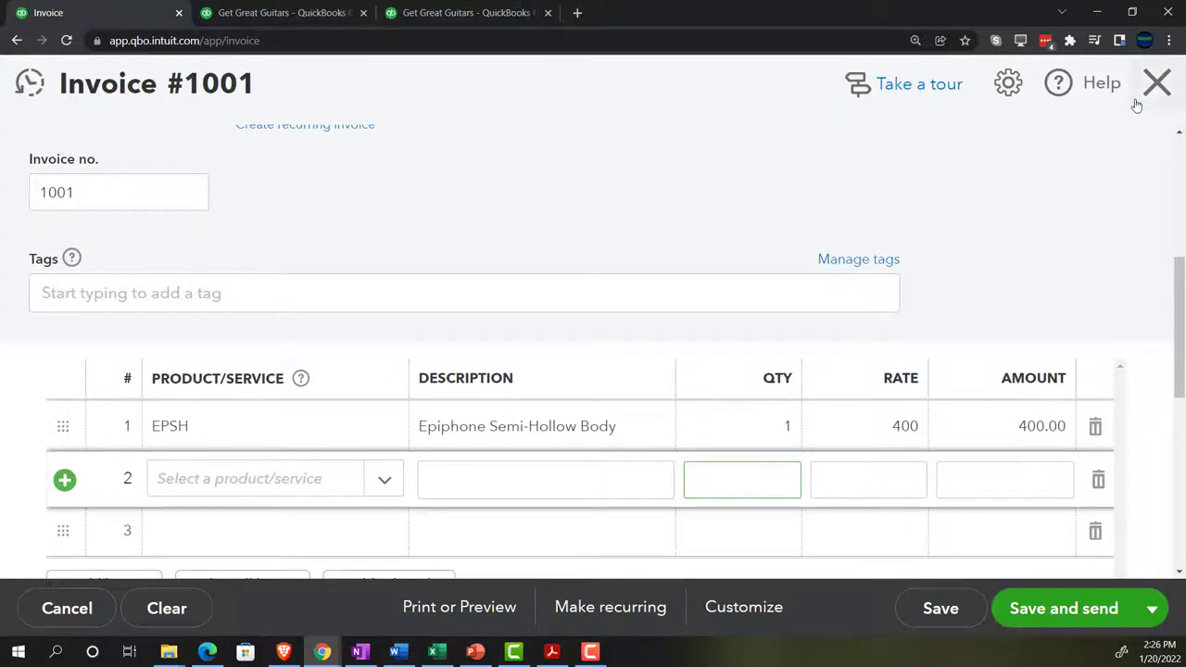
{"action": "left_click", "coordinate": [1157, 83]}
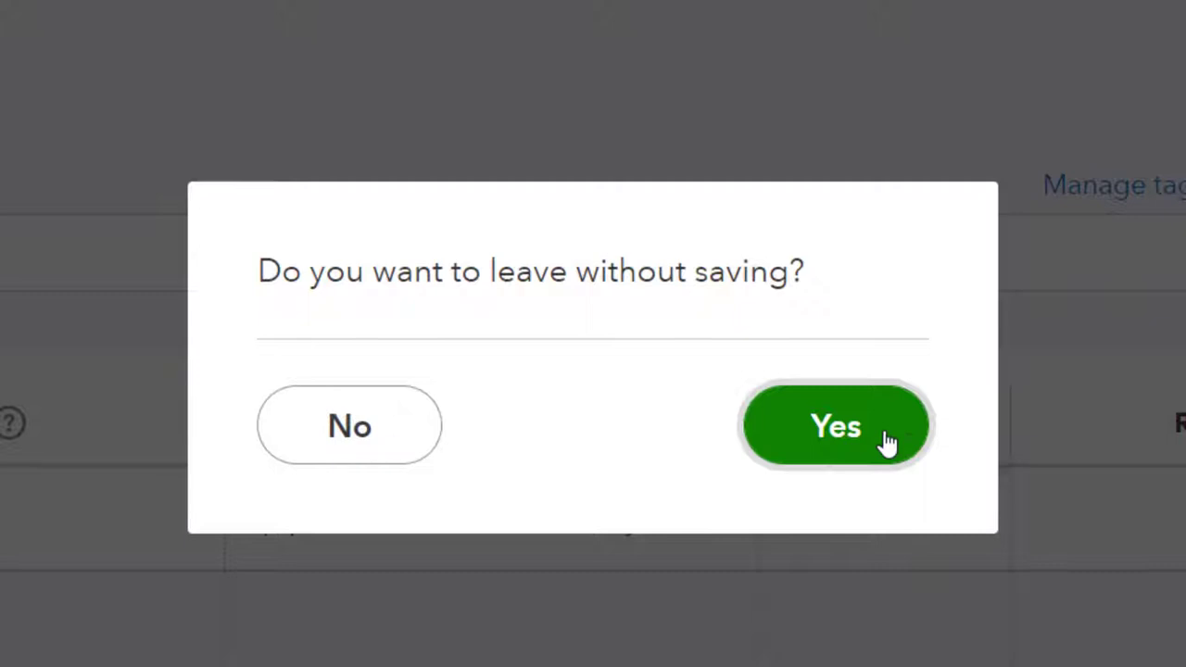
{"action": "left_click", "coordinate": [887, 442]}
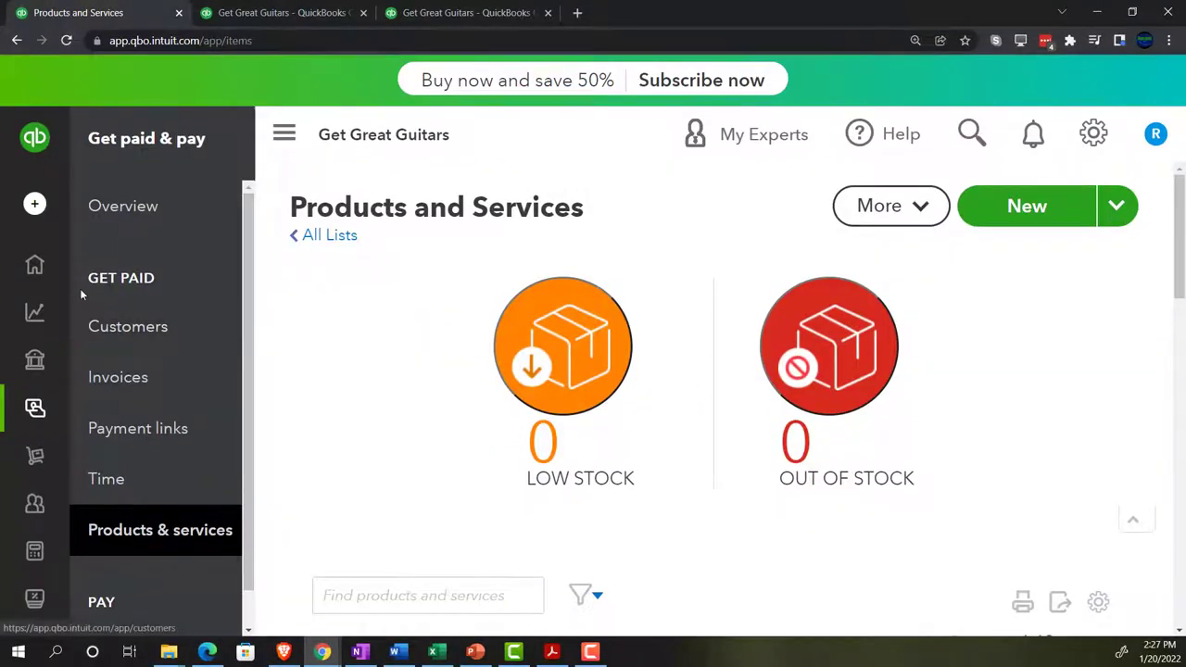
Step: Open a new expense form and dismiss the select-a-category tip
{"action": "left_click", "coordinate": [41, 211]}
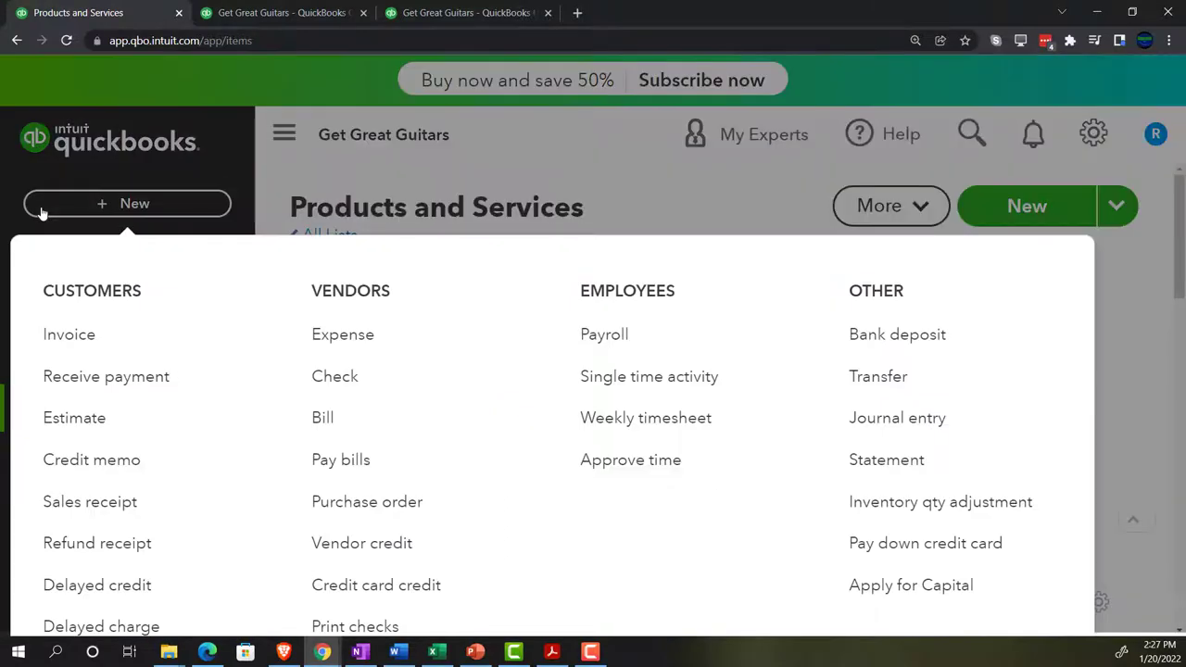
{"action": "left_click", "coordinate": [362, 341]}
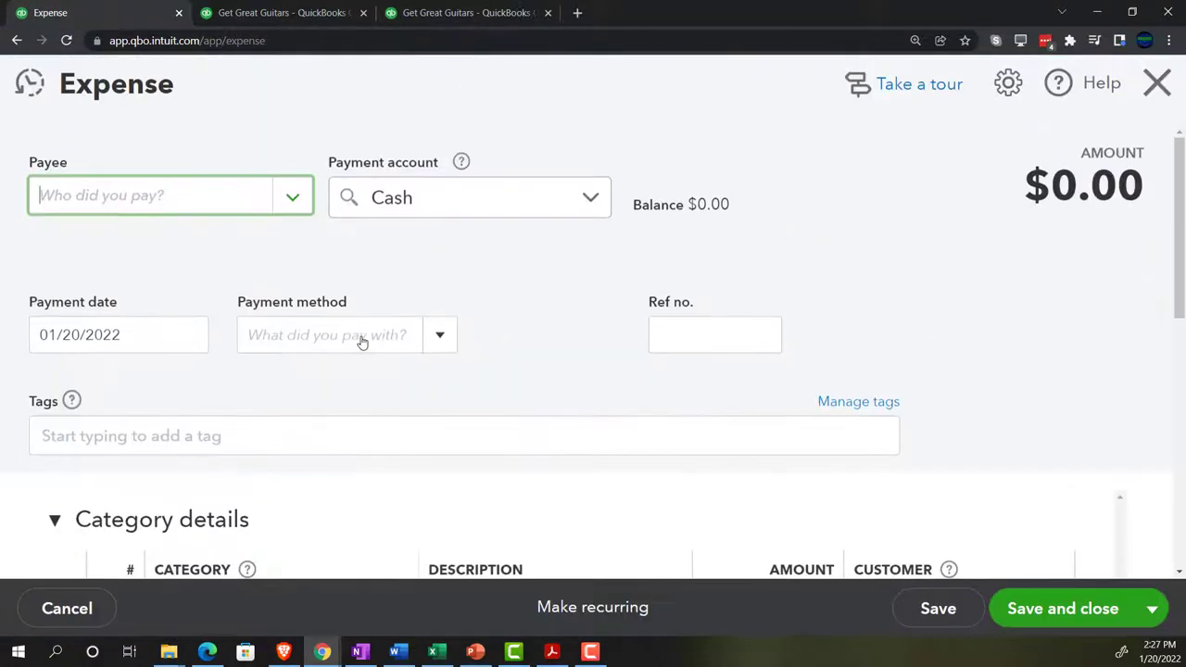
{"action": "scroll", "coordinate": [362, 343], "scroll_direction": "down", "scroll_amount": 2}
{"action": "scroll", "coordinate": [362, 341], "scroll_direction": "up", "scroll_amount": 2}
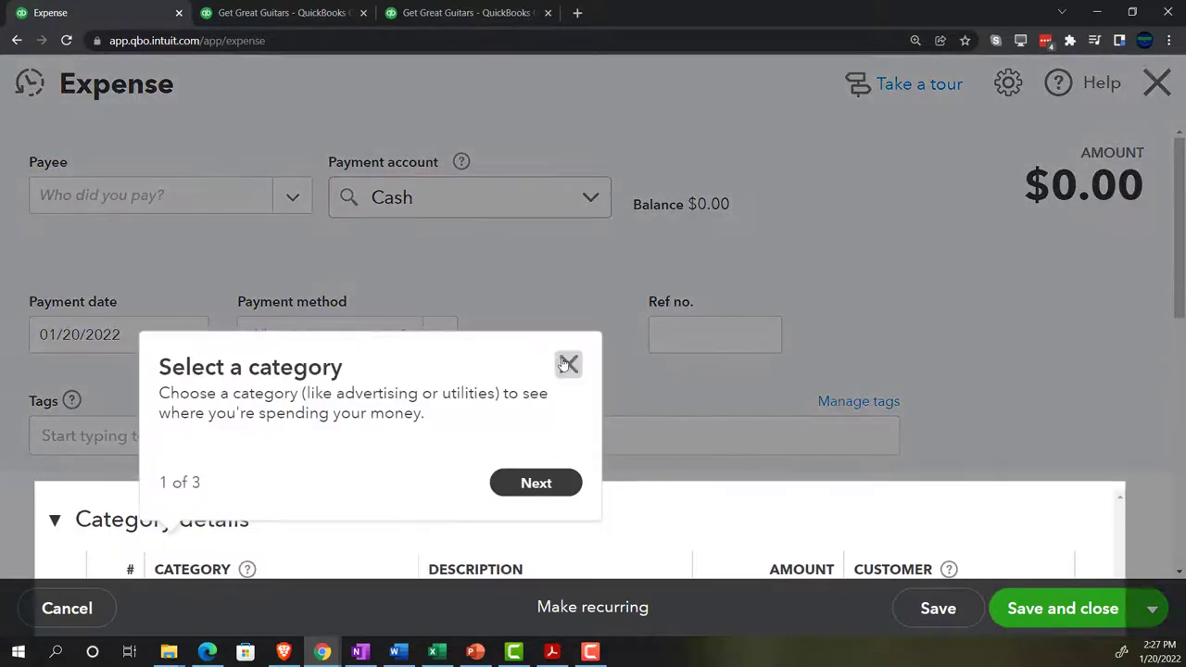
{"action": "left_click", "coordinate": [567, 363]}
Step: Expand the expense's Item details section and select EPSP as the product on its first line
{"action": "scroll", "coordinate": [546, 325], "scroll_direction": "down", "scroll_amount": 6}
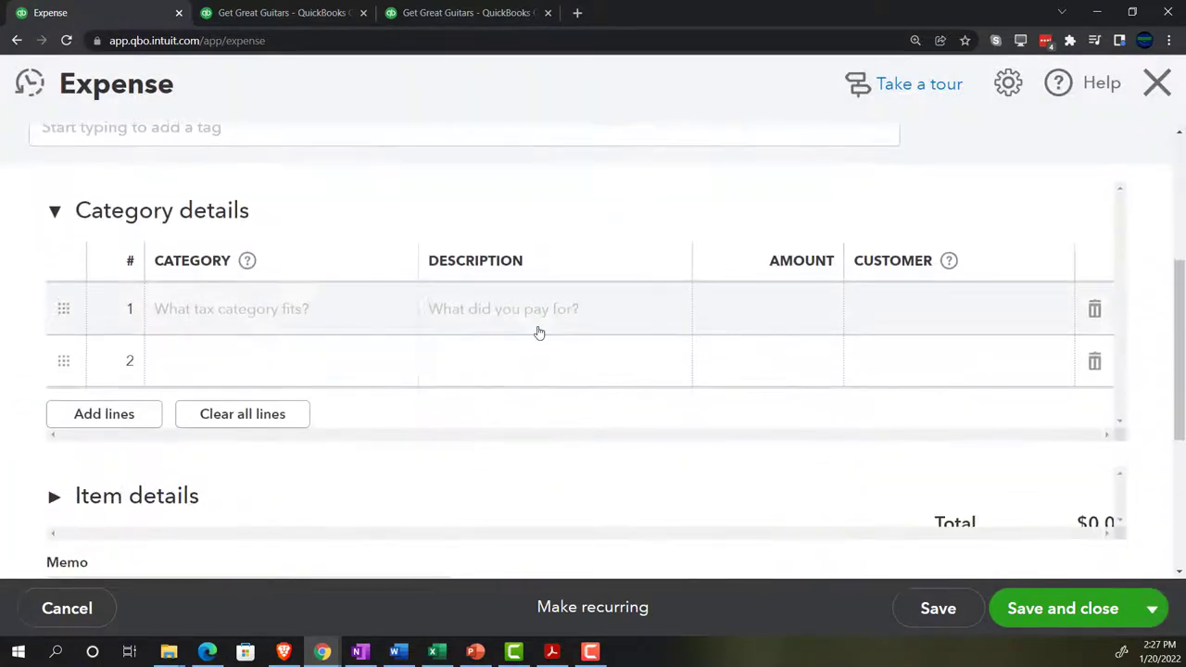
{"action": "left_click", "coordinate": [83, 267]}
{"action": "scroll", "coordinate": [269, 292], "scroll_direction": "down", "scroll_amount": 1}
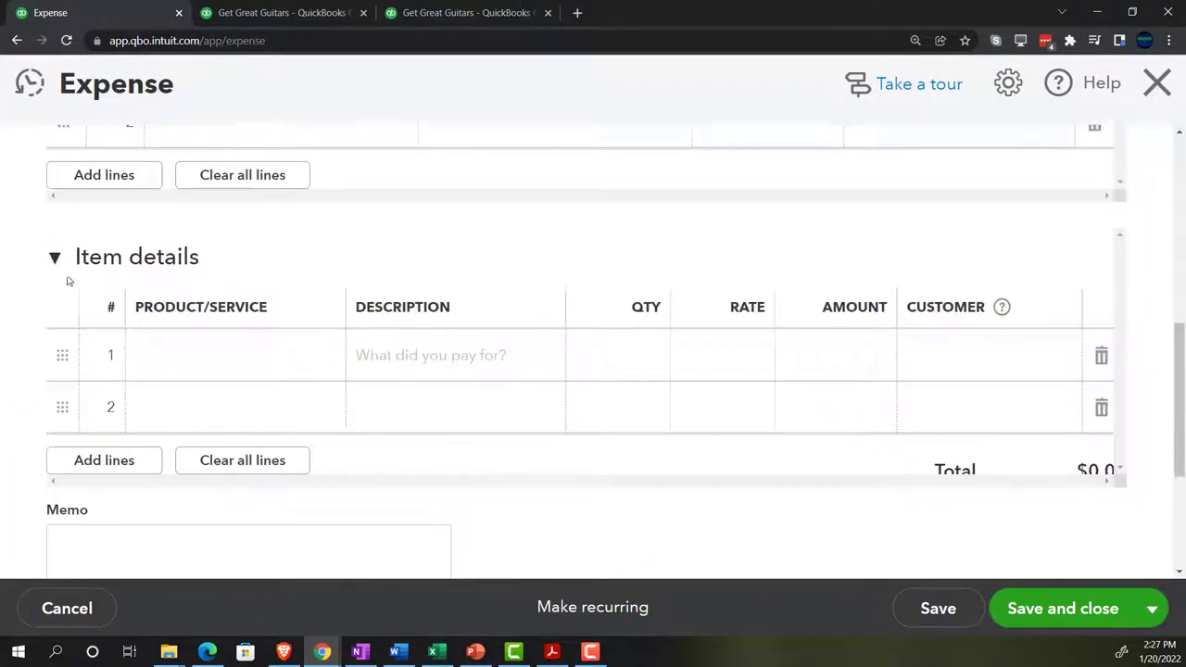
{"action": "left_click", "coordinate": [324, 293]}
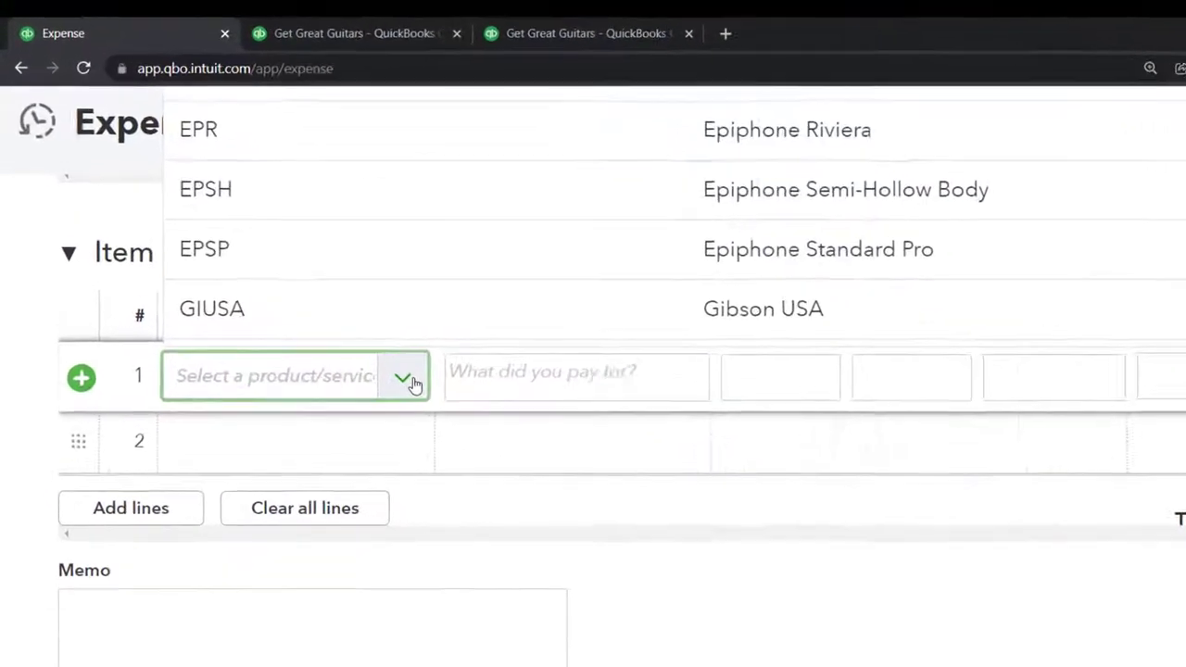
{"action": "left_click", "coordinate": [320, 268]}
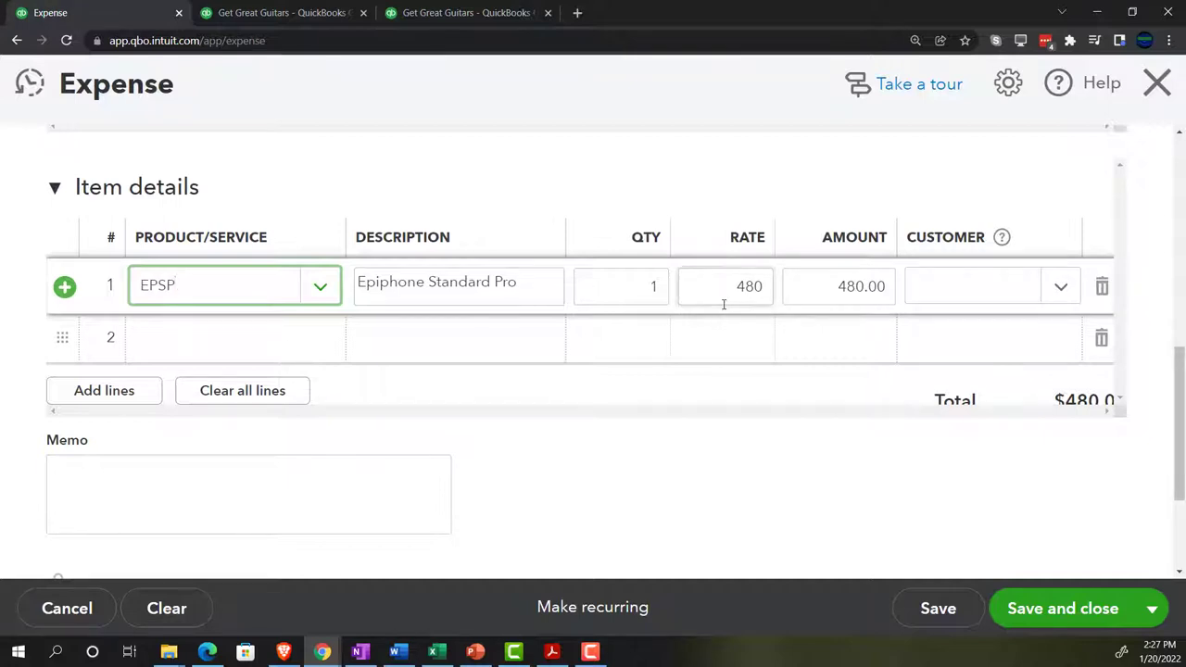
Step: Review the EPSP line's rate and amount, close the expense without saving, and reduce the page zoom to 110%
{"action": "left_click", "coordinate": [1152, 86]}
{"action": "left_click", "coordinate": [711, 380]}
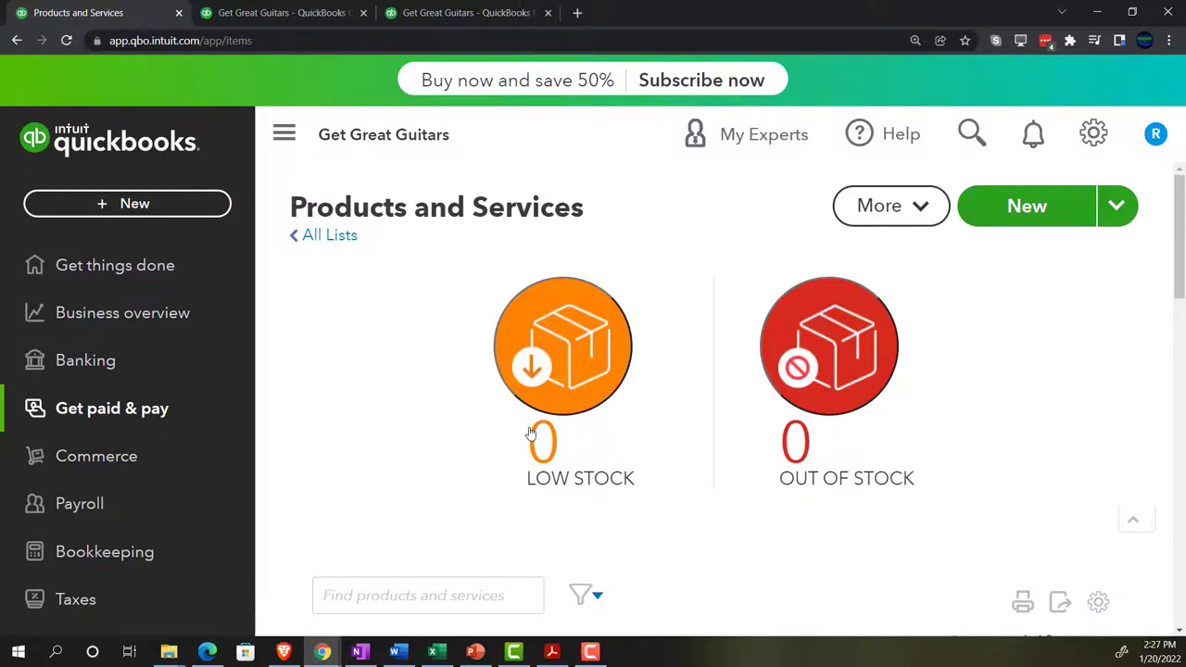
{"action": "key", "text": "ctrl+minus"}
{"action": "key", "text": "ctrl+minus"}
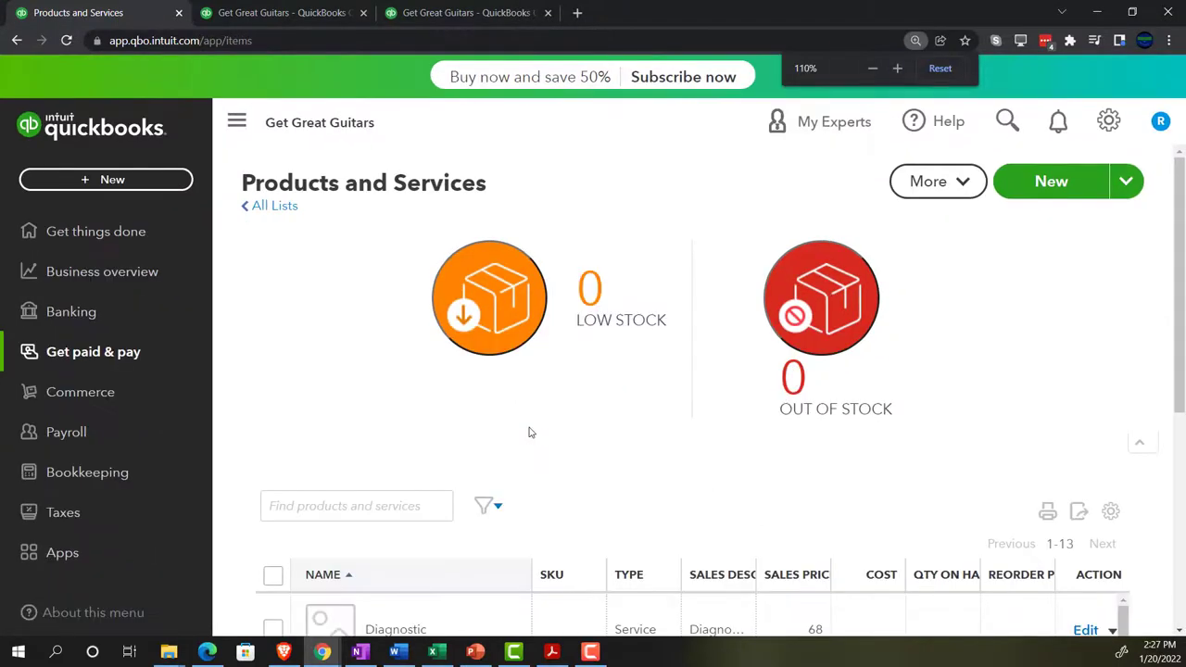